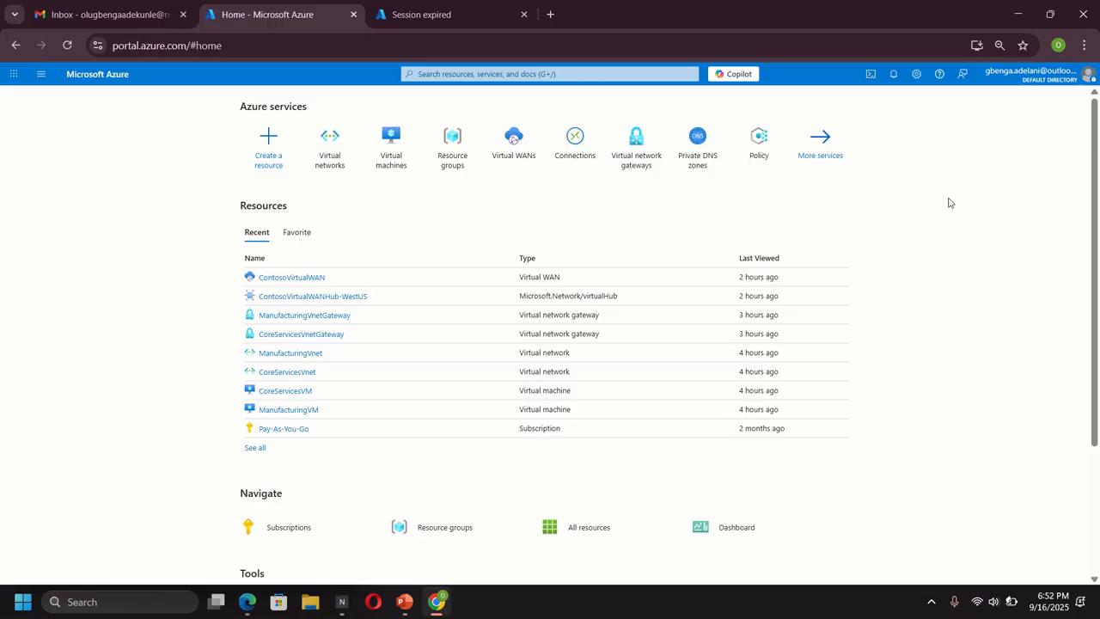
# - Start a PowerShell Cloud Shell from the top bar and switch it to the classic version
pyautogui.click(869, 74)
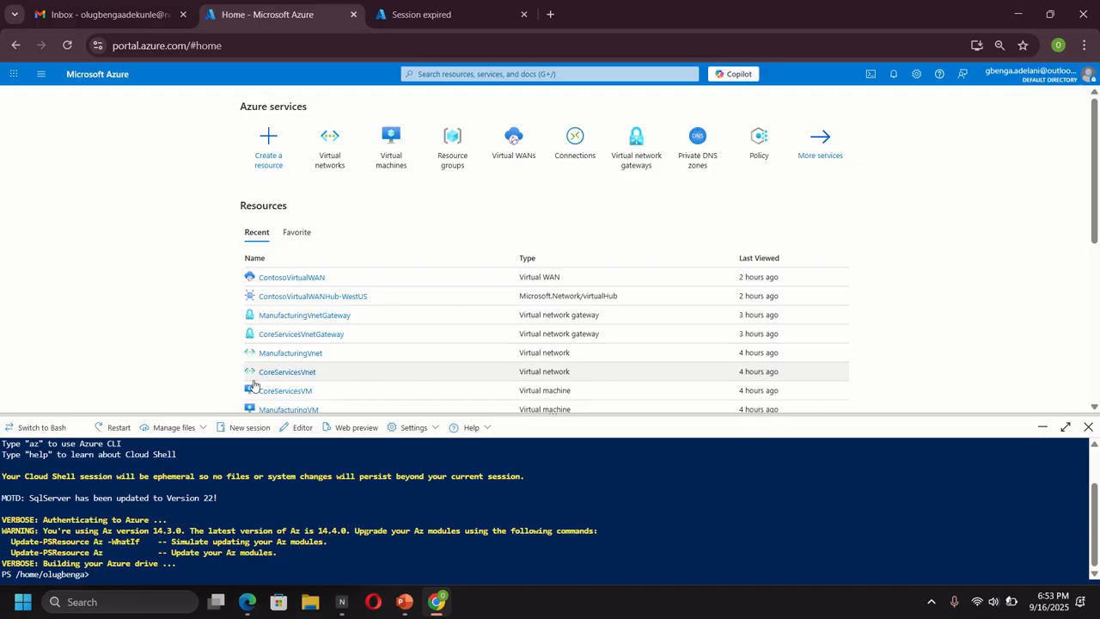
pyautogui.click(414, 428)
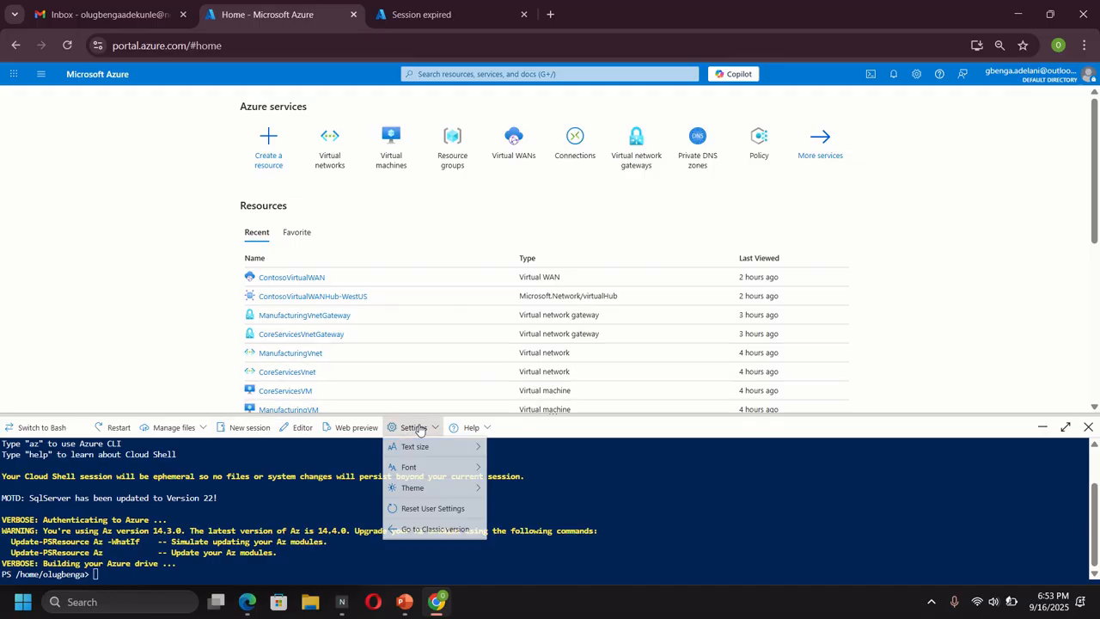
pyautogui.click(430, 531)
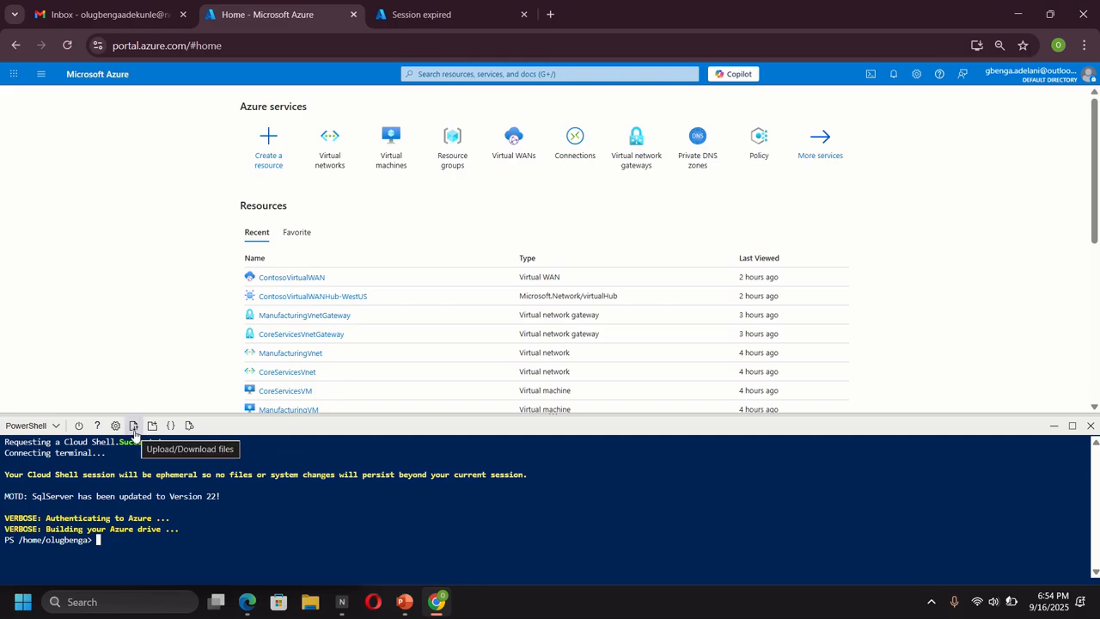
pyautogui.click(134, 426)
# - Upload azuredeploy.json and azuredeploy.parameters.json from Allfiles\Exercises\M02 into the Cloud Shell home directory
pyautogui.click(141, 452)
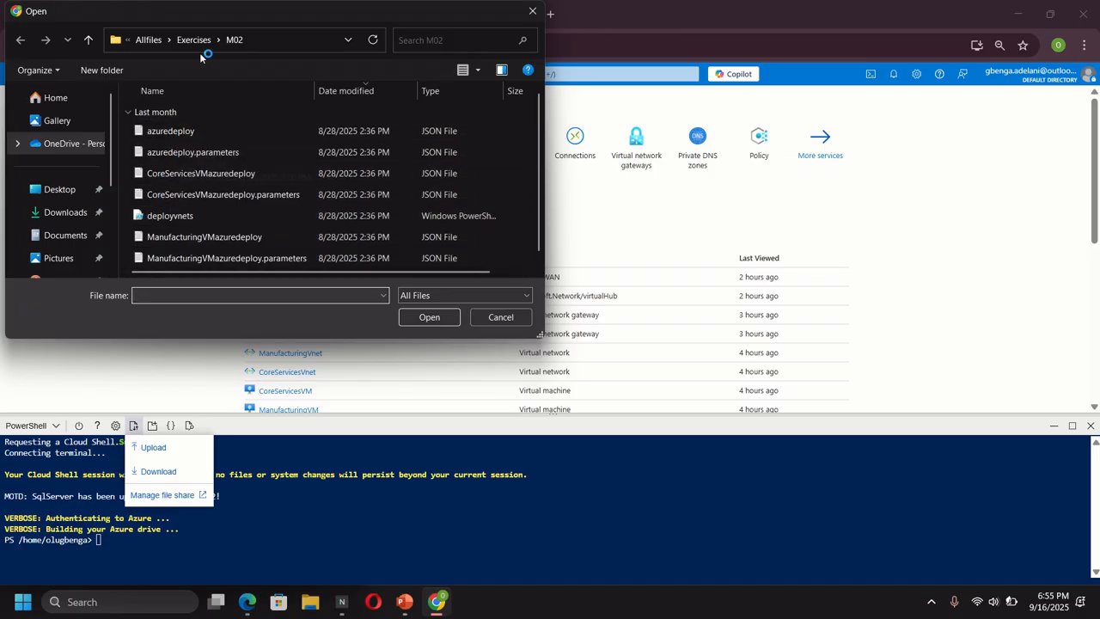
pyautogui.doubleClick(181, 133)
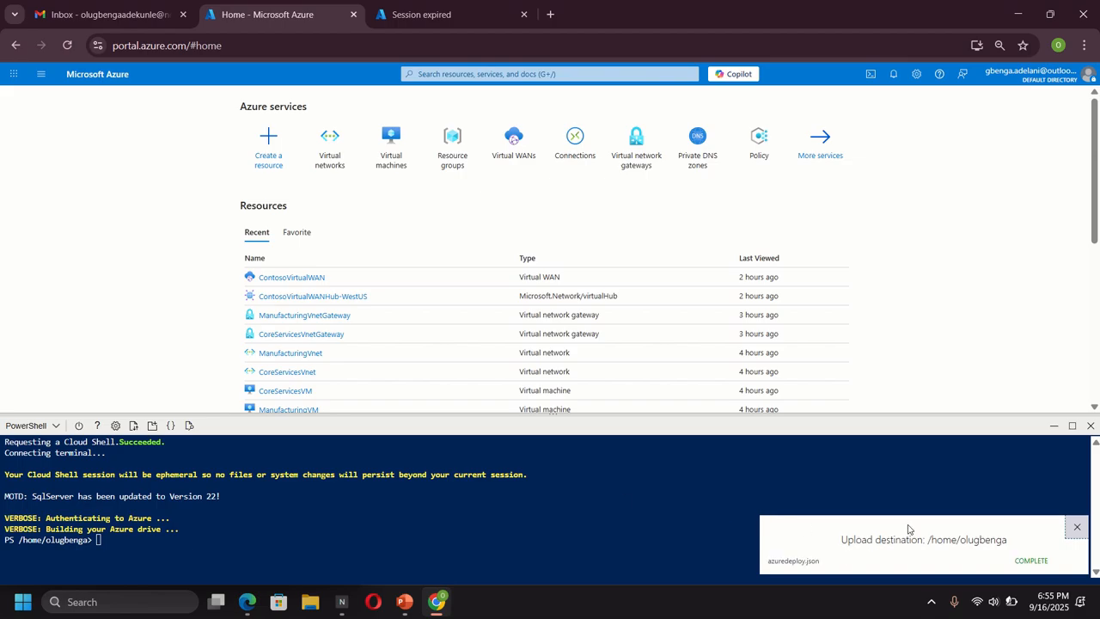
pyautogui.click(134, 425)
pyautogui.click(148, 447)
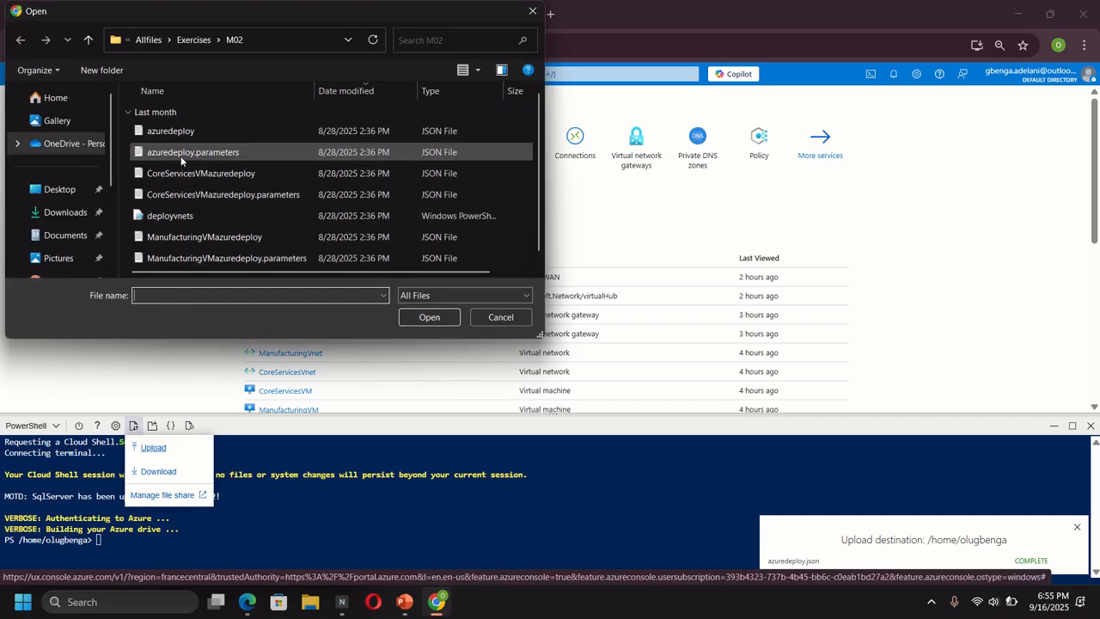
pyautogui.doubleClick(200, 154)
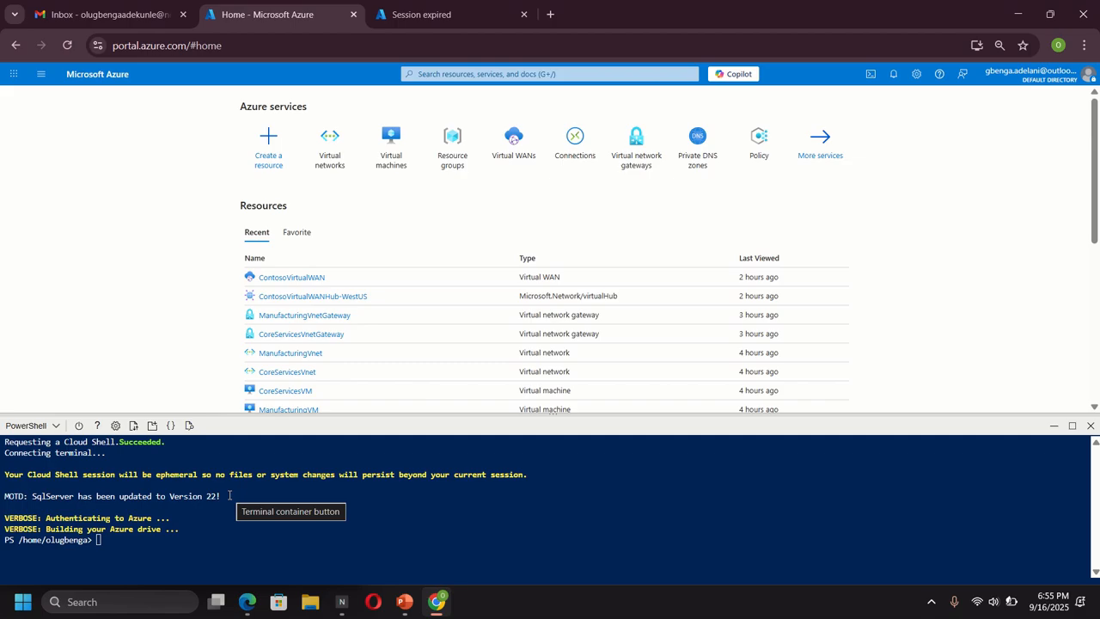
# - Set $RGName and create ContosoResourceGroup in eastus with New-AzResourceGroup
pyautogui.rightClick(102, 540)
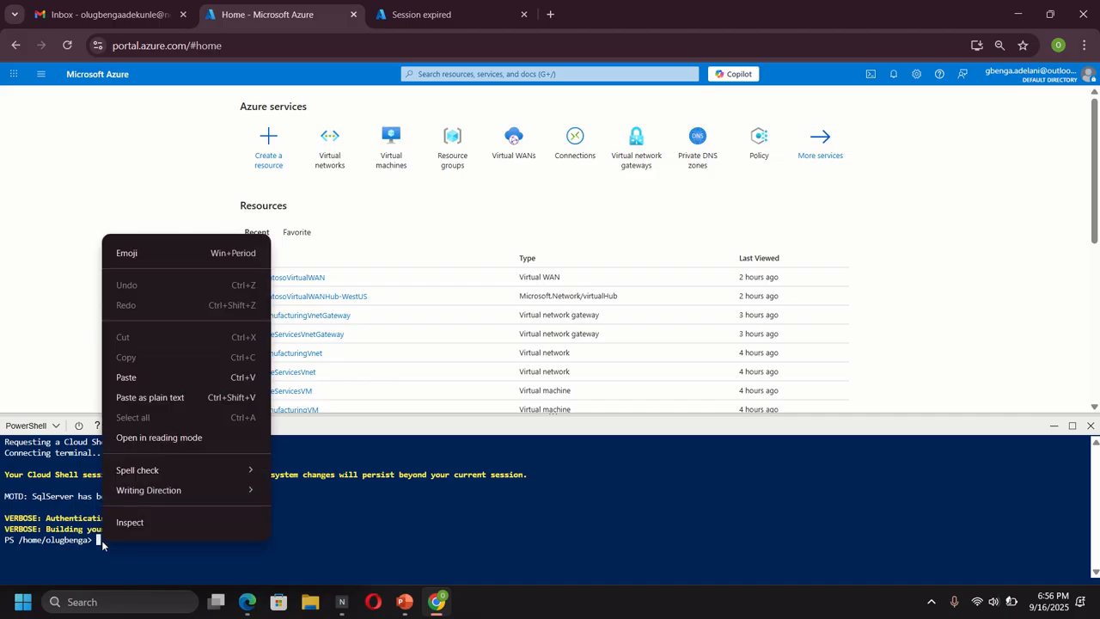
pyautogui.click(141, 380)
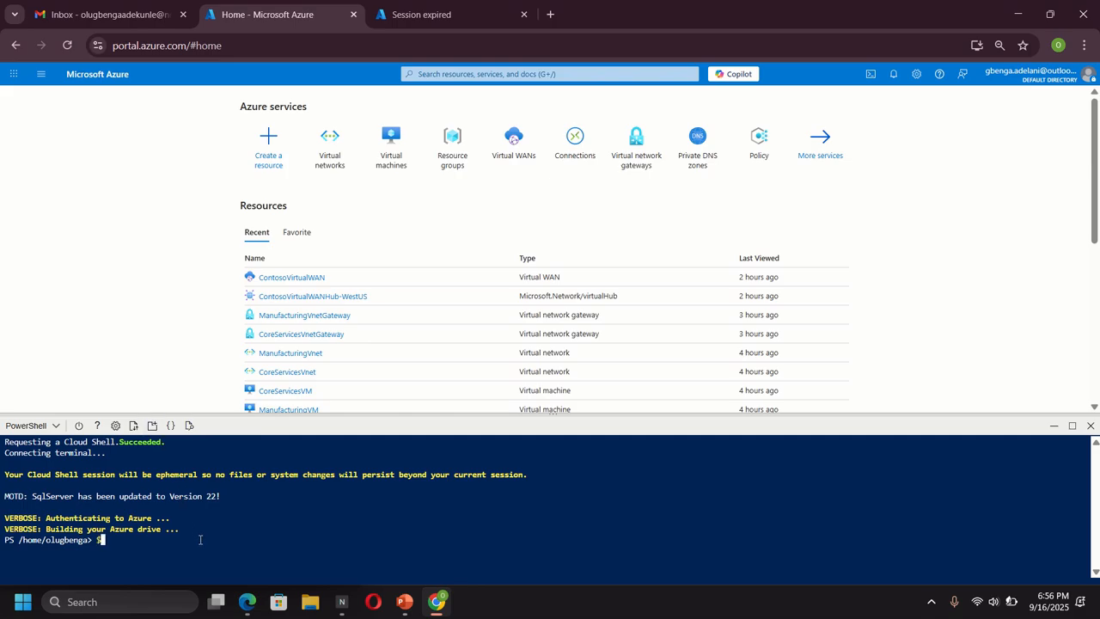
pyautogui.write('$RGName = "ContosoResourceGroup"')
pyautogui.press('Return')
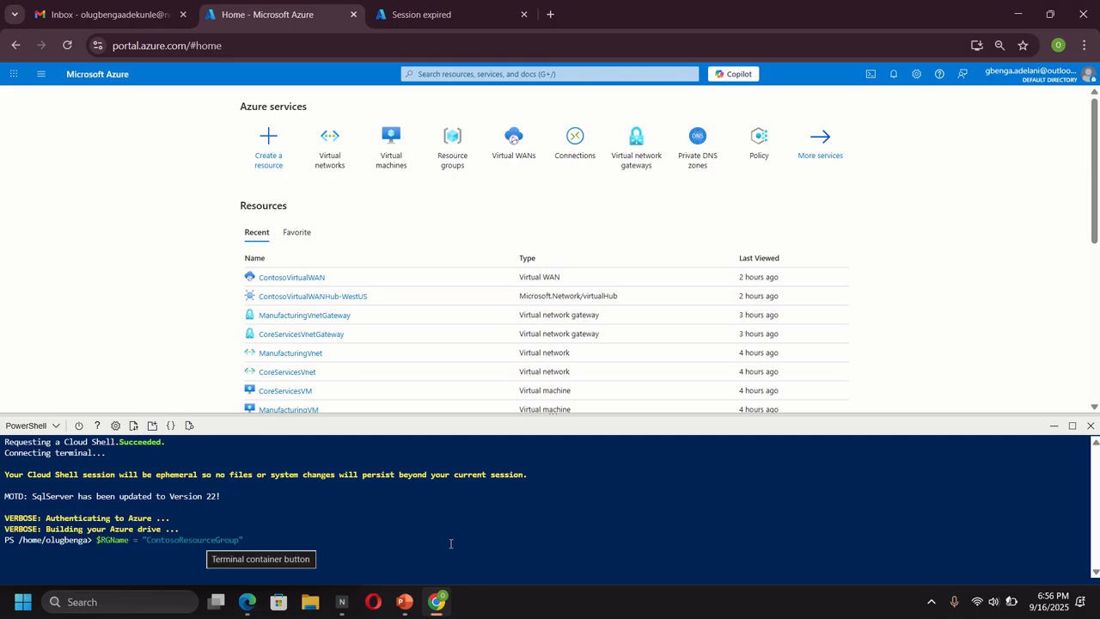
pyautogui.write('#create resource group if it doesnt exist')
pyautogui.press('Return')
pyautogui.write('New-AzResourceGroup -Name $RGName -Location "eastus"')
pyautogui.press('Return')
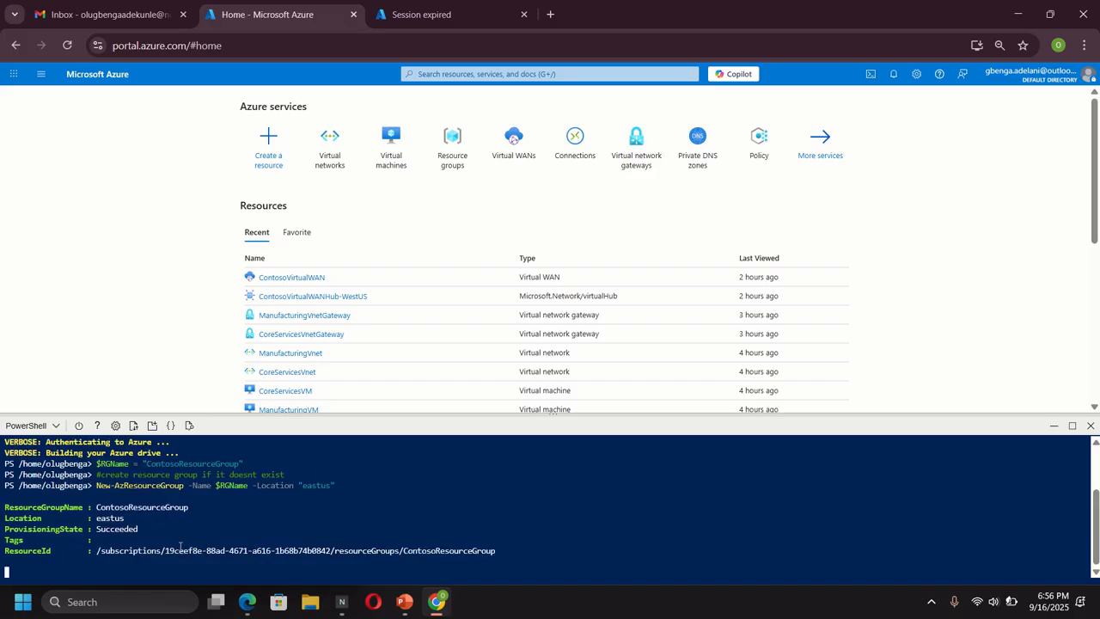
# - Run New-AzResourceGroupDeployment with azuredeploy.json and azuredeploy.parameters.json as a background job
pyautogui.write('New-AzResourceGroupDeployment -ResourceGroupName $RGName -TemplateFile azuredeploy.json -TemplateParameterFile azuredeploy.paramet')
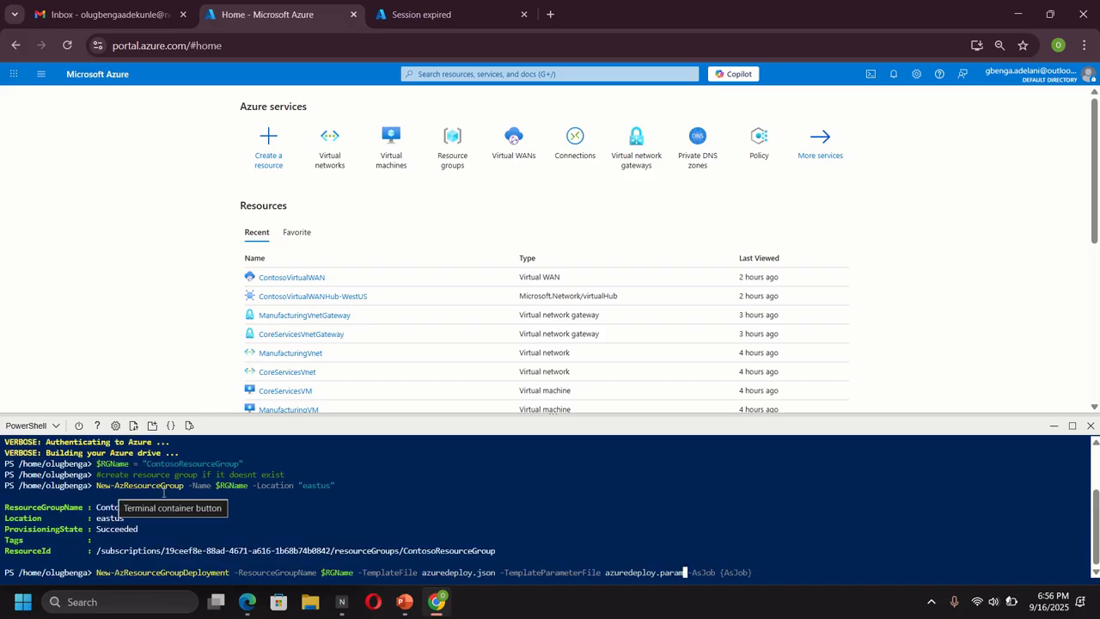
pyautogui.write('eters.json')
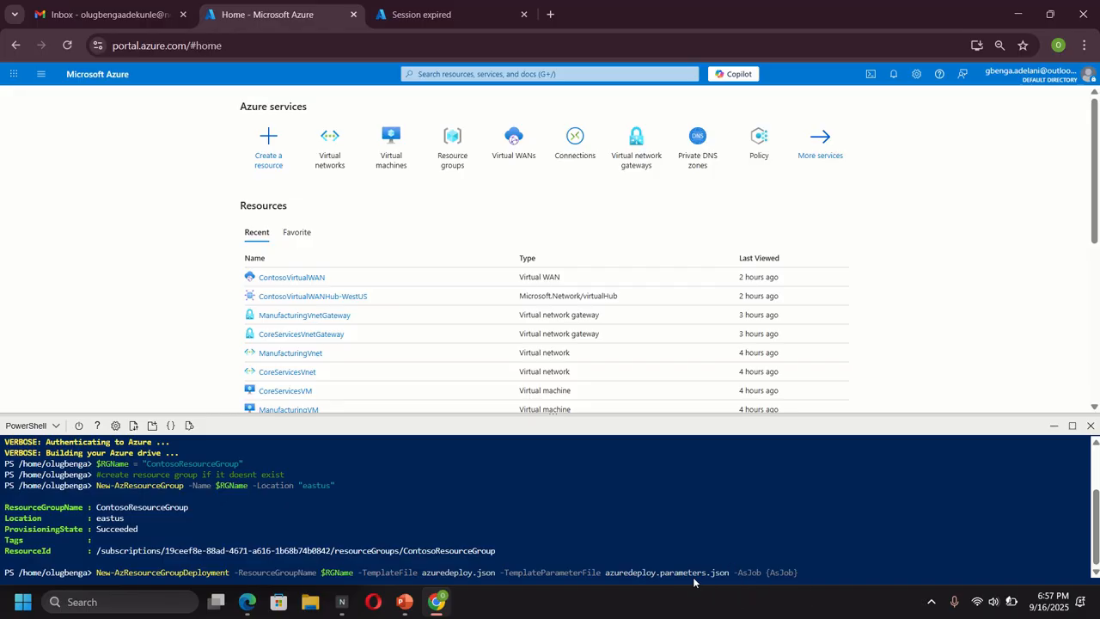
pyautogui.press('Return')
# - Wait for the Incremental deployment output listing ResearchVnet, CoreServicesVnet and ManufacturingVnet
pyautogui.click(853, 615)
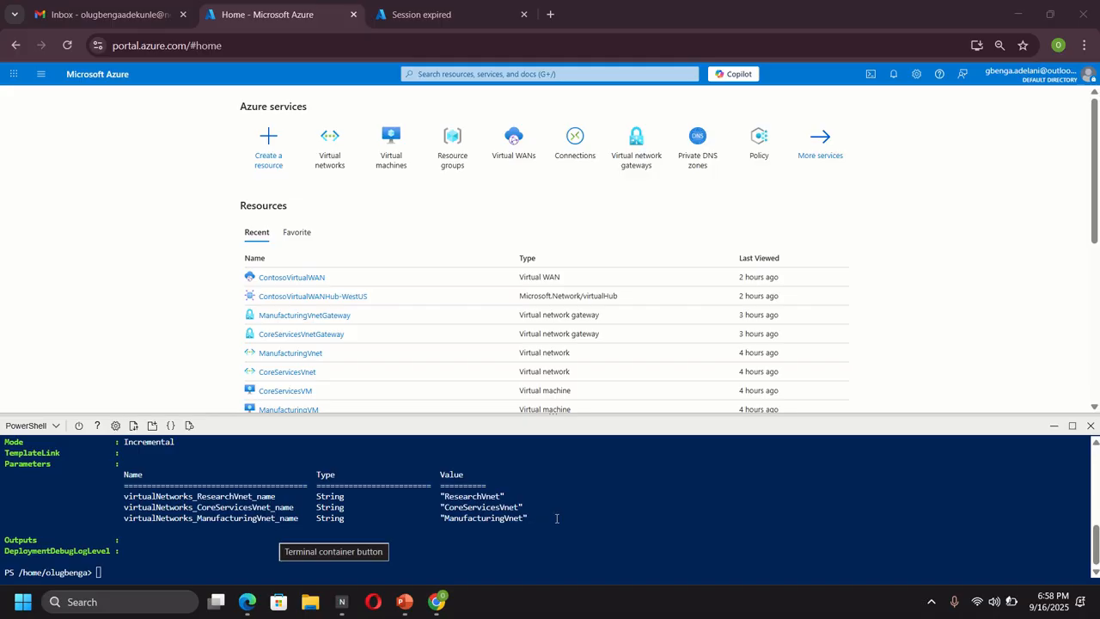
# - Open Virtual networks to see CoreServicesVnet, ManufacturingVnet and ResearchVnet in ContosoResourceGroup
pyautogui.click(333, 177)
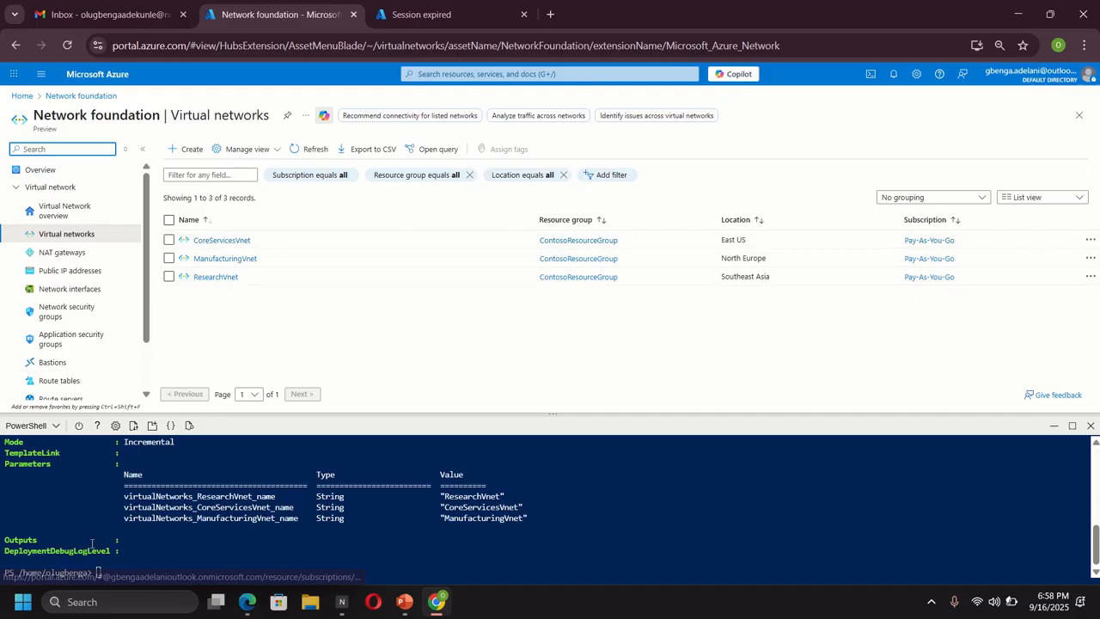
pyautogui.click(23, 603)
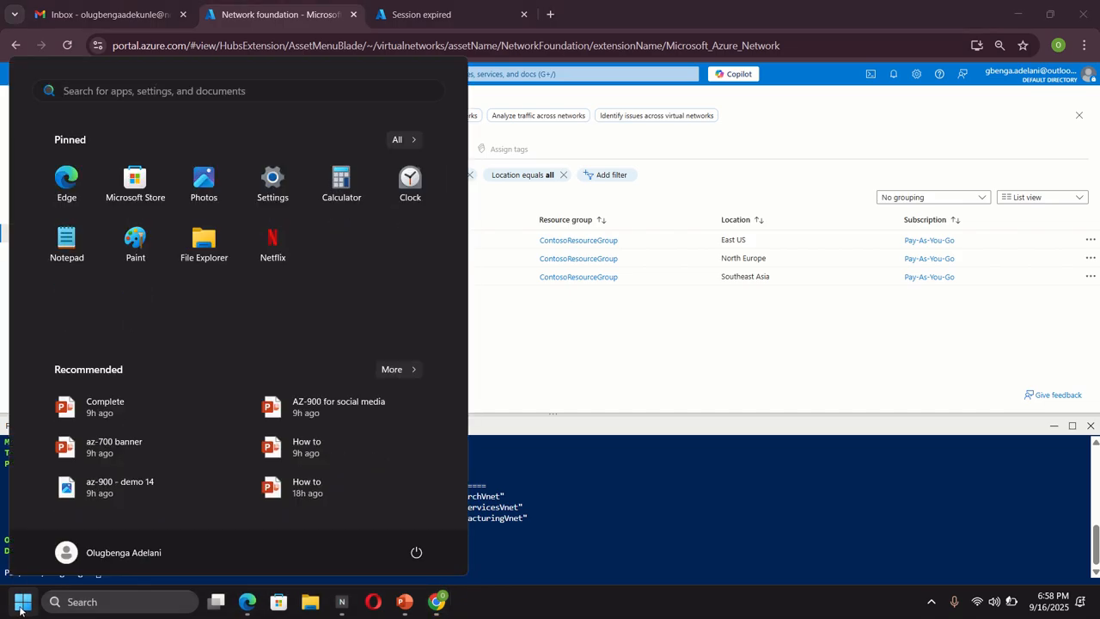
# - Search Start for 'white', launch Microsoft Whiteboard and pick the black pen
pyautogui.write('whi')
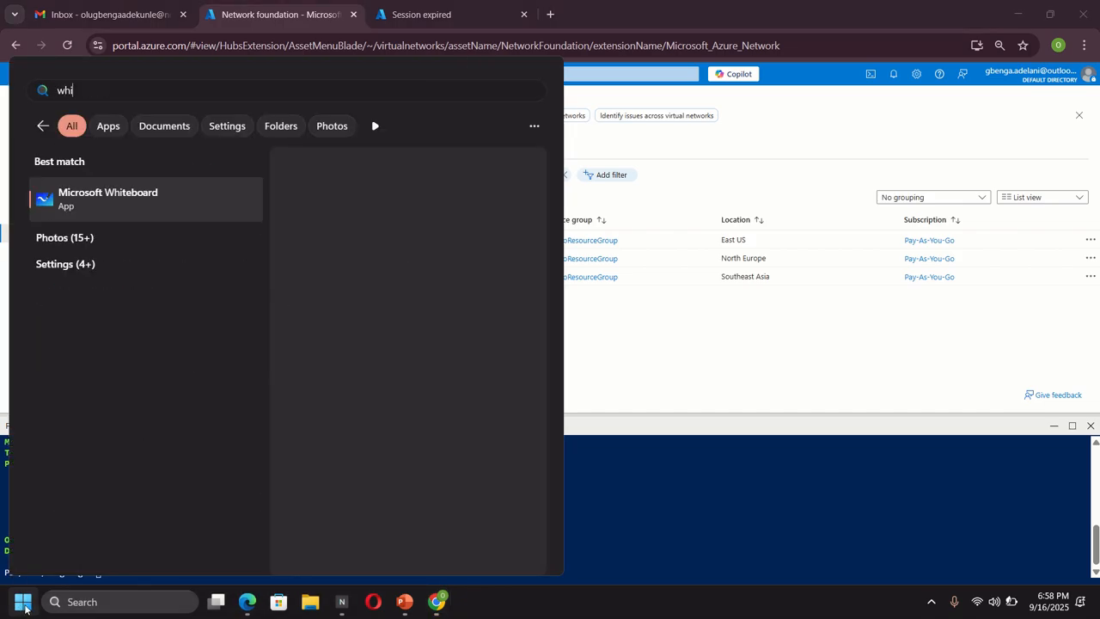
pyautogui.write('te')
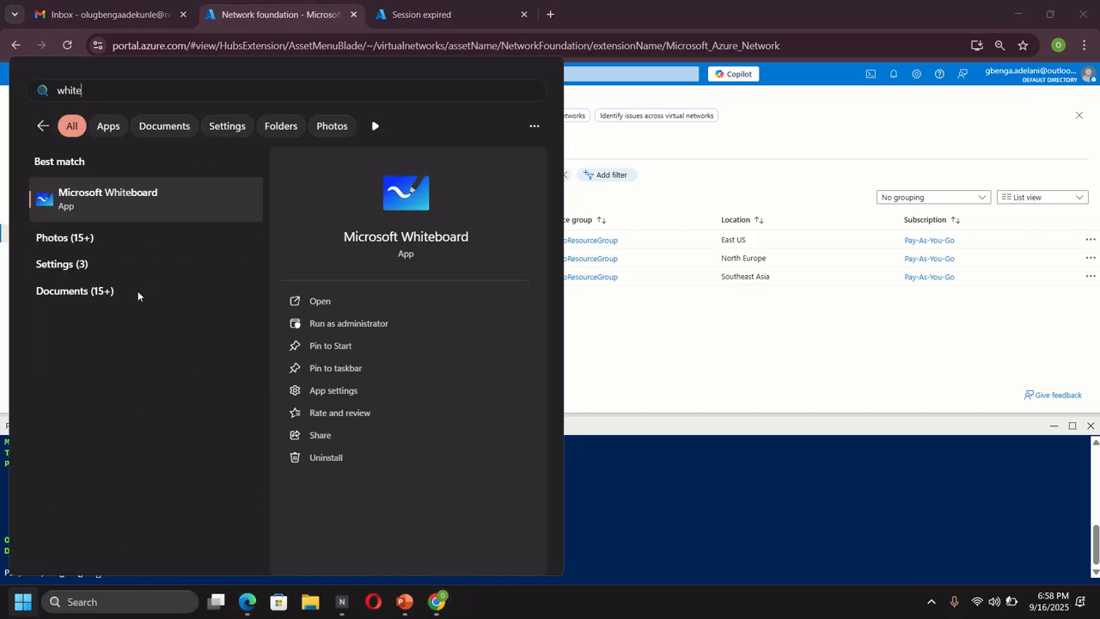
pyautogui.click(152, 203)
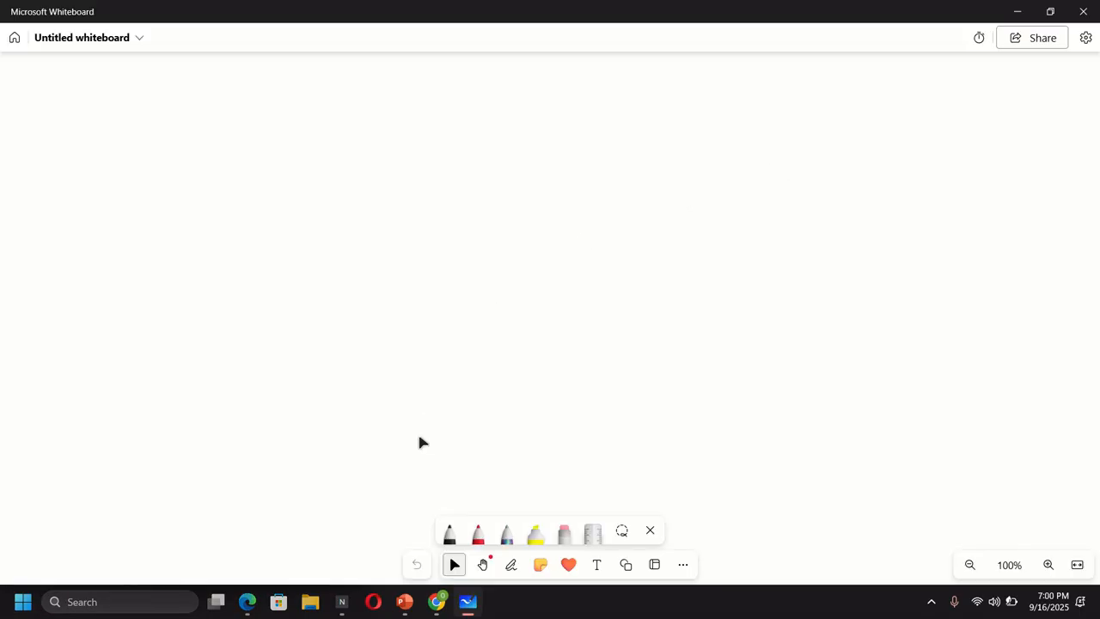
pyautogui.click(448, 533)
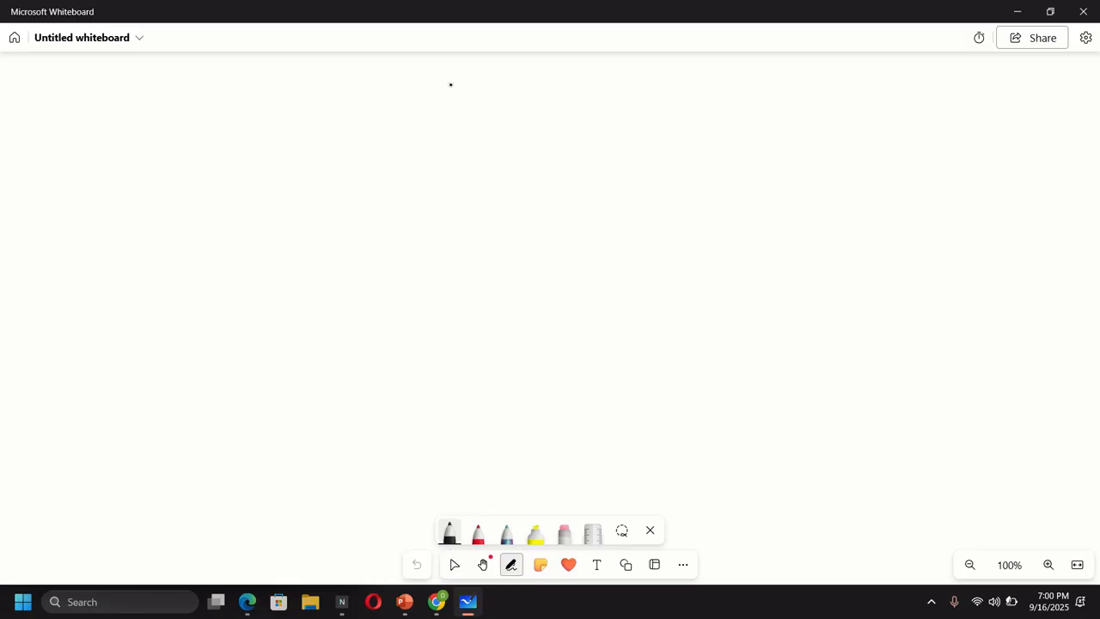
# - Draw a black square with a rounded lid near the top centre and a plain square beneath it
pyautogui.moveTo(453, 101); pyautogui.dragTo(450, 231)
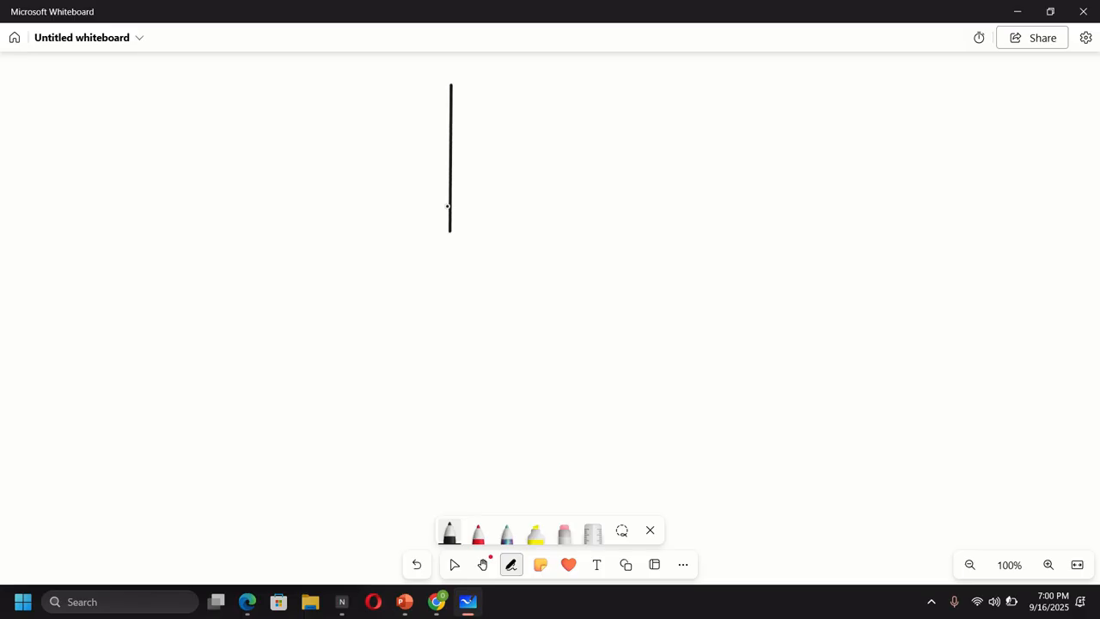
pyautogui.moveTo(454, 86)
pyautogui.mouseDown()
pyautogui.moveTo(584, 83)
pyautogui.moveTo(588, 230)
pyautogui.mouseUp()
pyautogui.moveTo(448, 231); pyautogui.dragTo(583, 230)
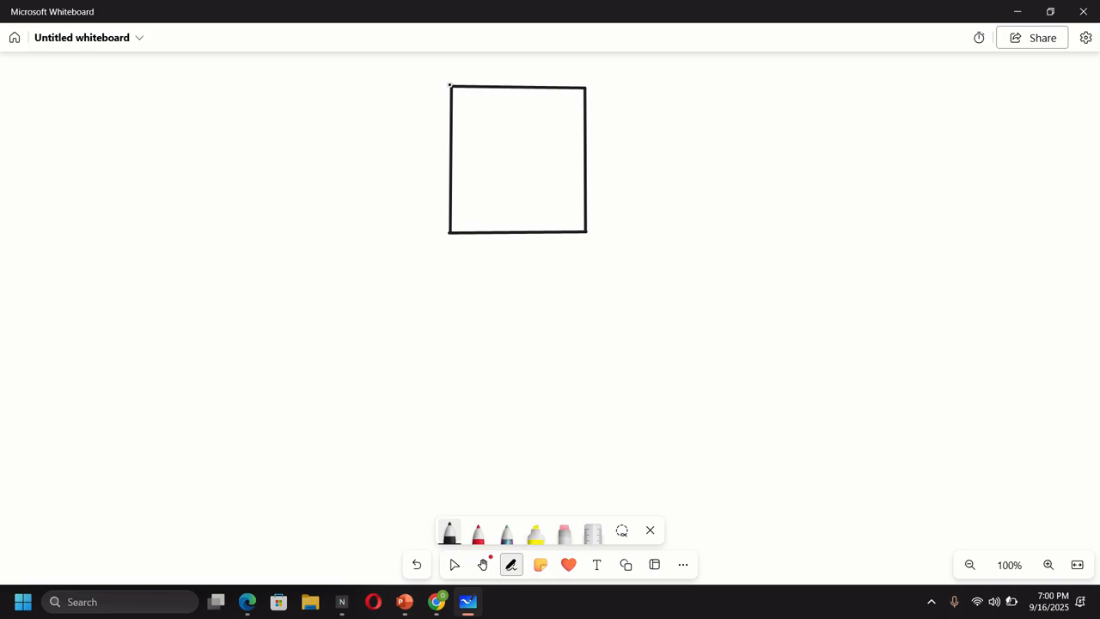
pyautogui.moveTo(452, 81)
pyautogui.mouseDown()
pyautogui.moveTo(542, 66)
pyautogui.moveTo(577, 71)
pyautogui.moveTo(585, 85)
pyautogui.mouseUp()
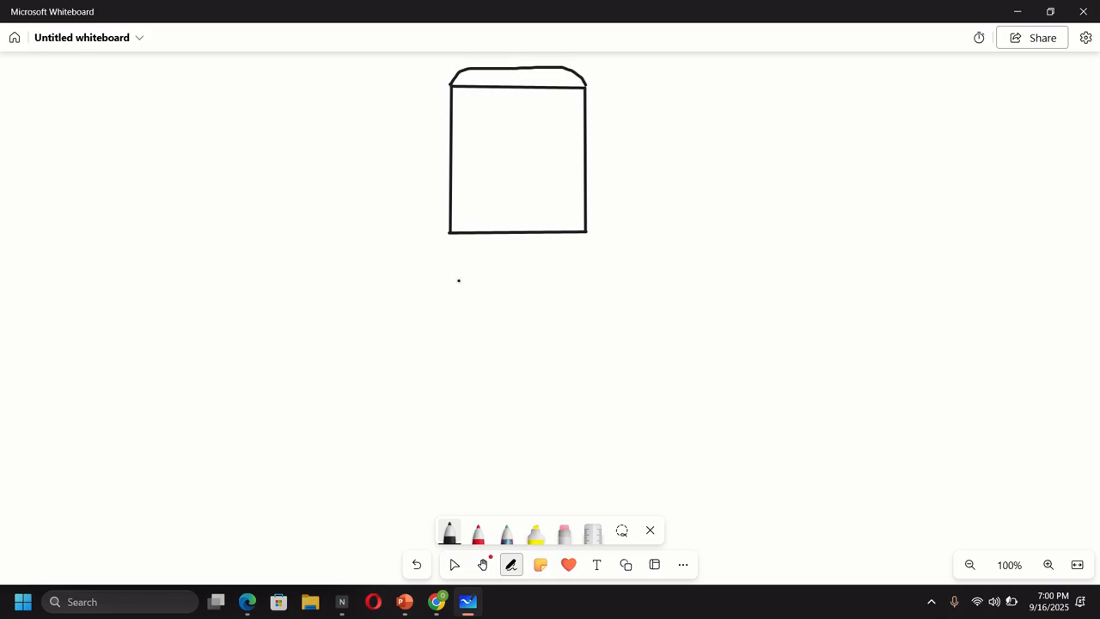
pyautogui.moveTo(450, 280)
pyautogui.mouseDown()
pyautogui.moveTo(449, 395)
pyautogui.moveTo(450, 289)
pyautogui.moveTo(587, 271)
pyautogui.moveTo(588, 413)
pyautogui.mouseUp()
pyautogui.moveTo(450, 409); pyautogui.dragTo(586, 412)
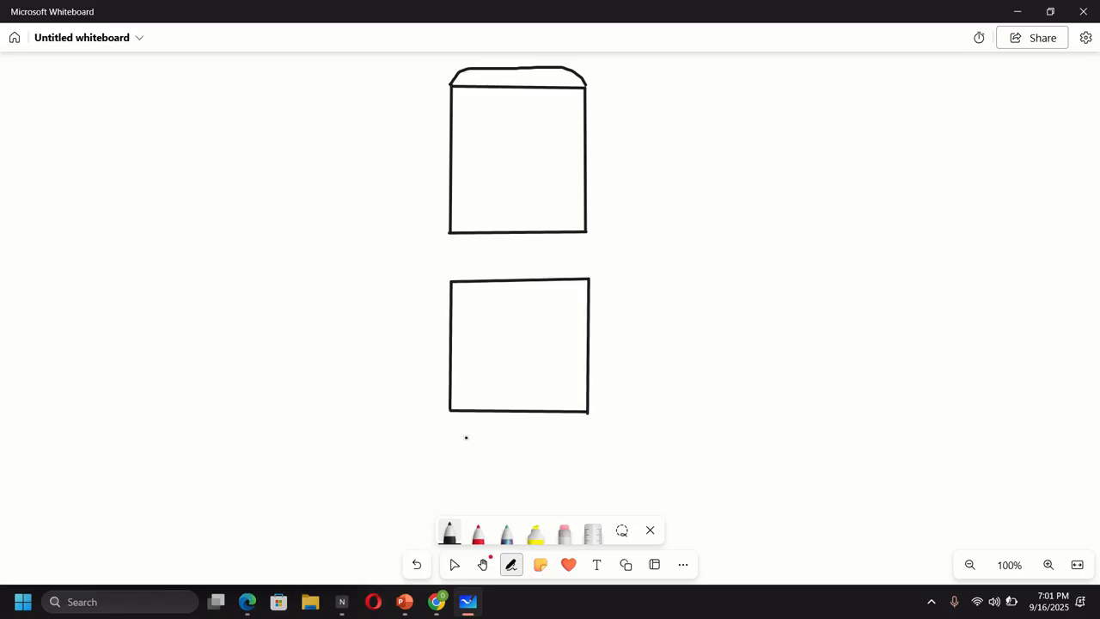
# - Zoom out, pan the canvas up, and give the second box a rounded lid
pyautogui.scroll(-2, 466, 437)
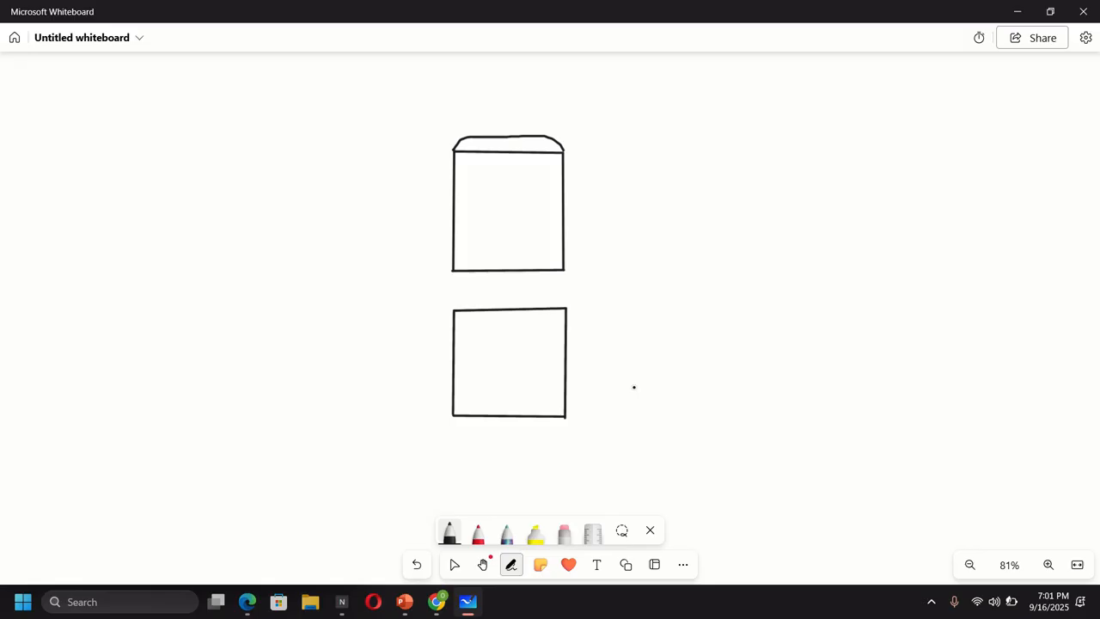
pyautogui.click(482, 564)
pyautogui.moveTo(642, 418); pyautogui.dragTo(638, 354)
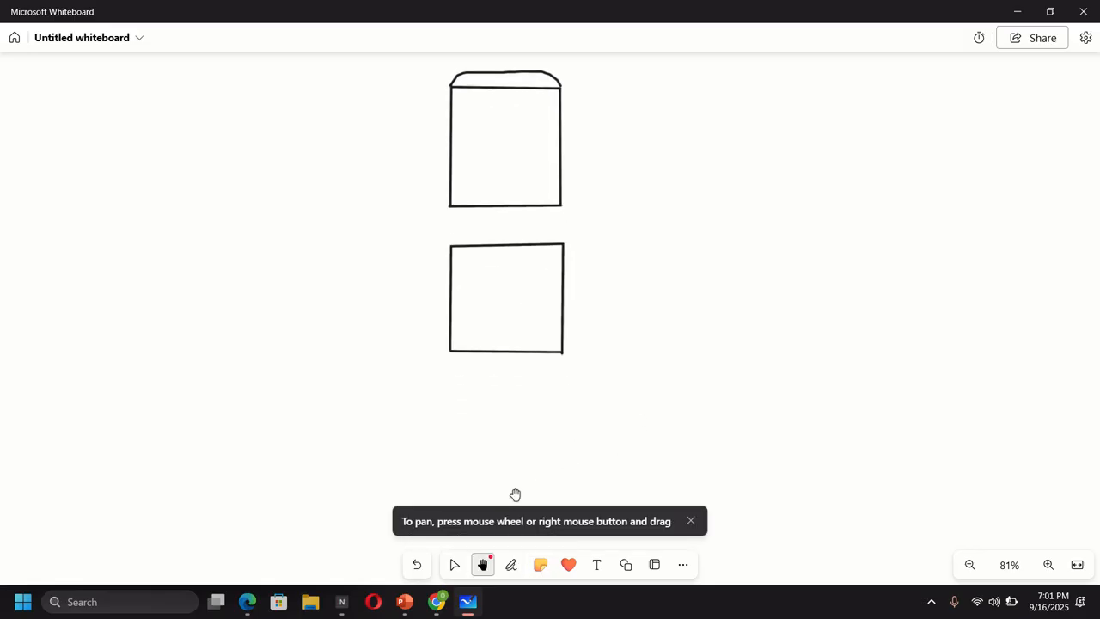
pyautogui.click(510, 564)
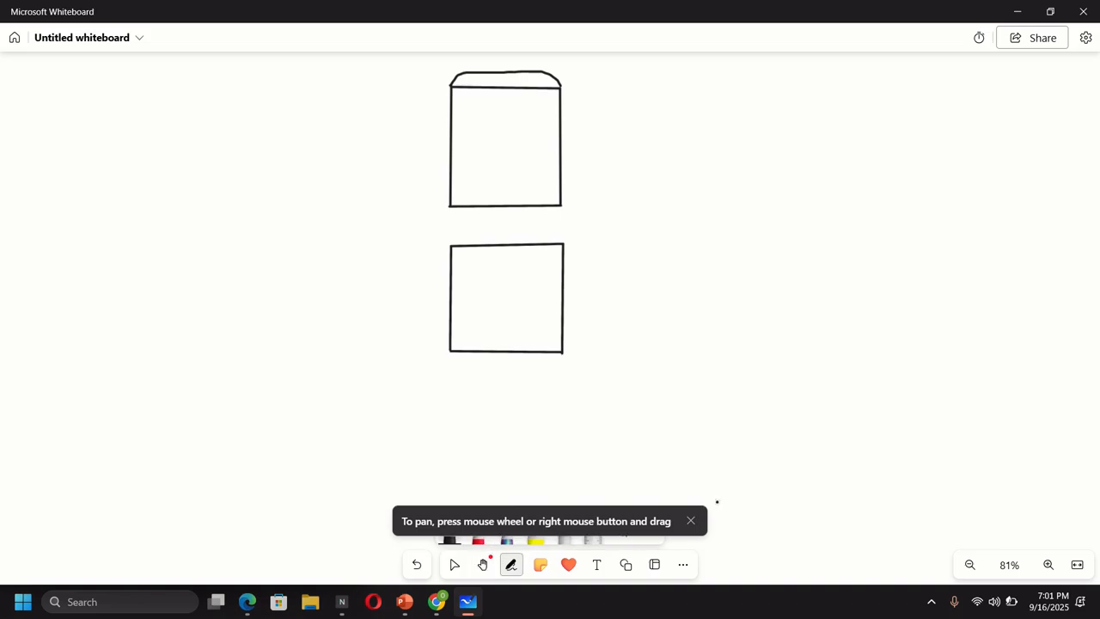
pyautogui.click(692, 520)
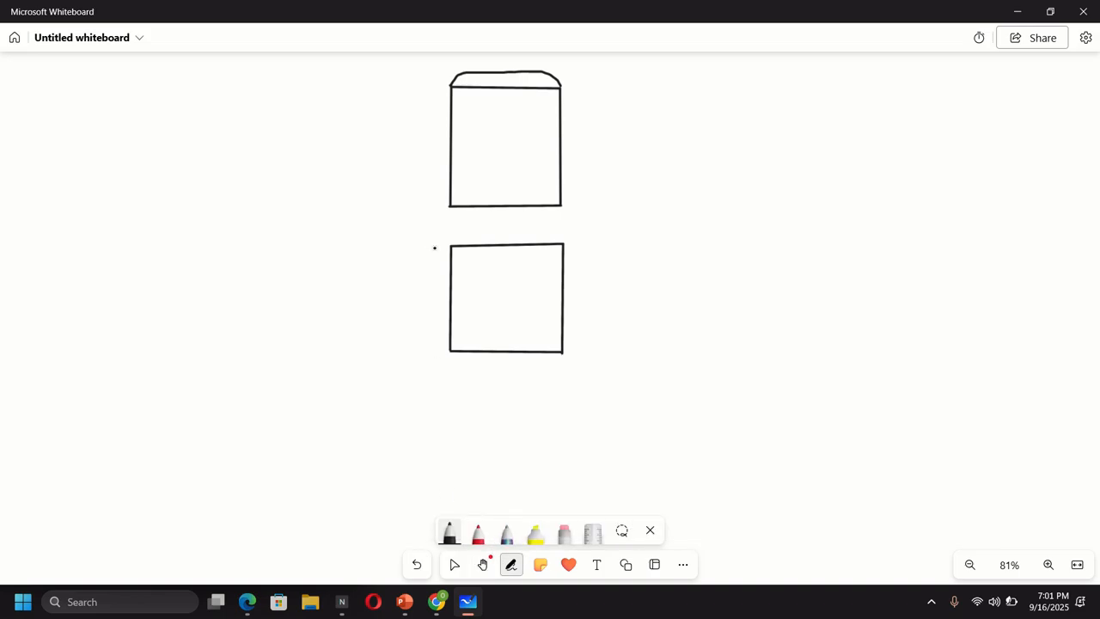
pyautogui.moveTo(468, 229)
pyautogui.mouseDown()
pyautogui.moveTo(536, 224)
pyautogui.moveTo(564, 243)
pyautogui.mouseUp()
# - Draw a third square with a rounded lid below the second box
pyautogui.moveTo(450, 380); pyautogui.dragTo(451, 493)
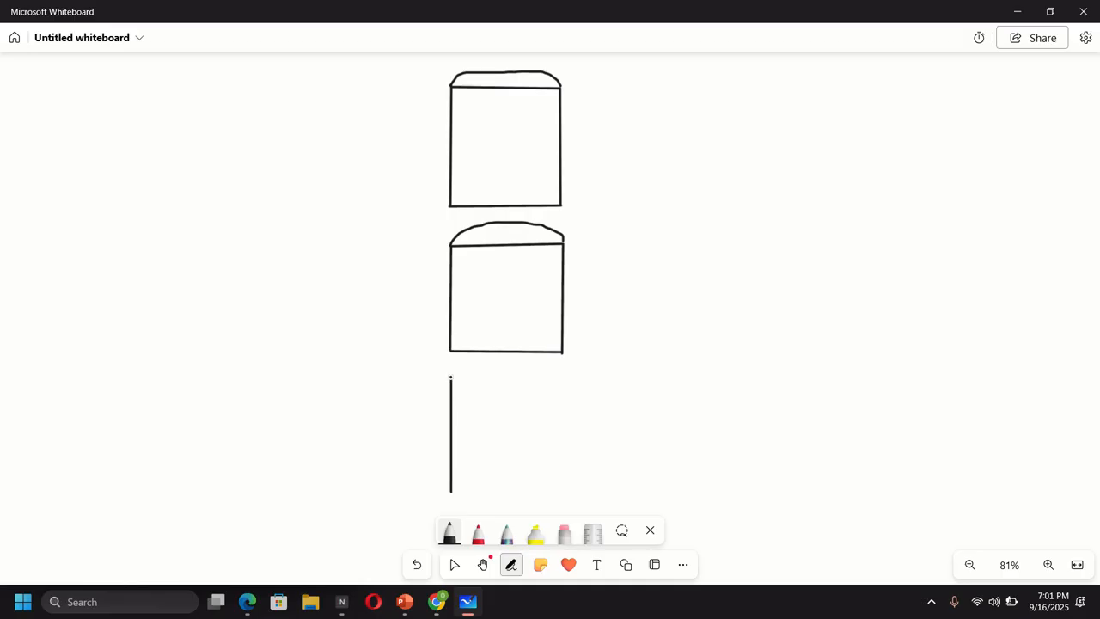
pyautogui.moveTo(450, 377)
pyautogui.mouseDown()
pyautogui.moveTo(507, 360)
pyautogui.moveTo(564, 373)
pyautogui.mouseUp()
pyautogui.moveTo(451, 381)
pyautogui.mouseDown()
pyautogui.moveTo(565, 375)
pyautogui.moveTo(567, 495)
pyautogui.mouseUp()
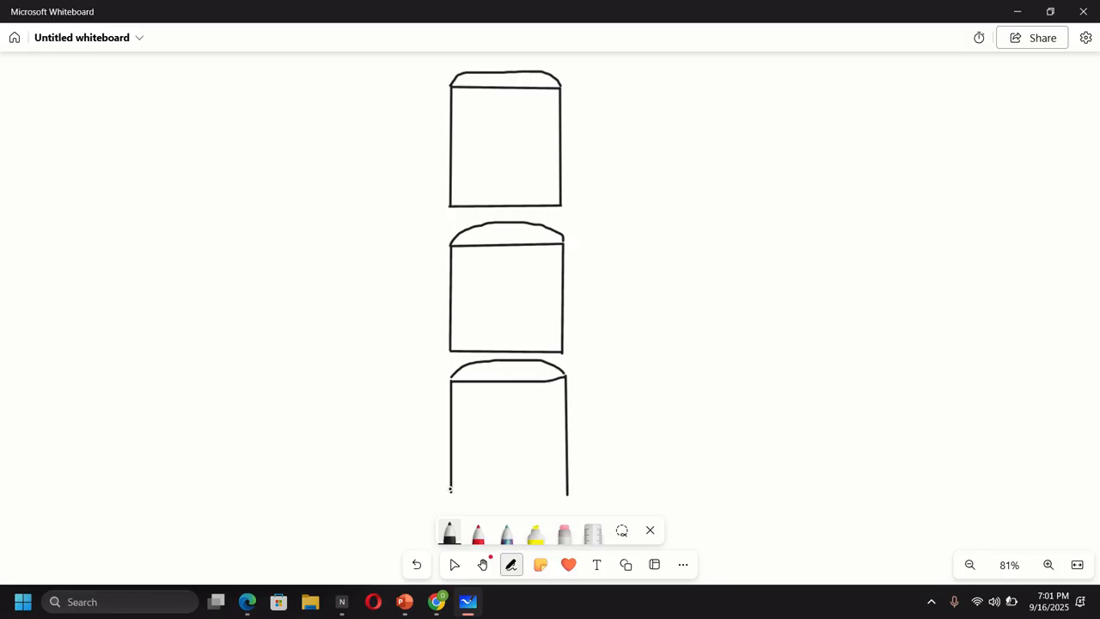
pyautogui.moveTo(449, 493); pyautogui.dragTo(567, 492)
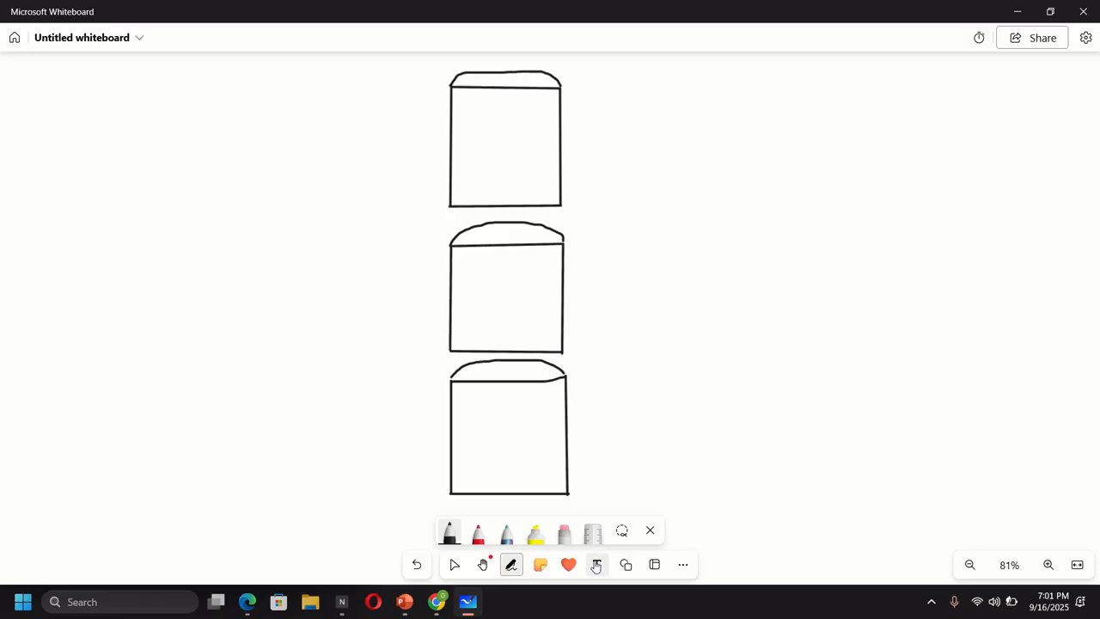
# - Open CoreServicesVnet's page in the portal, then switch back to the Whiteboard sketch
pyautogui.click(436, 603)
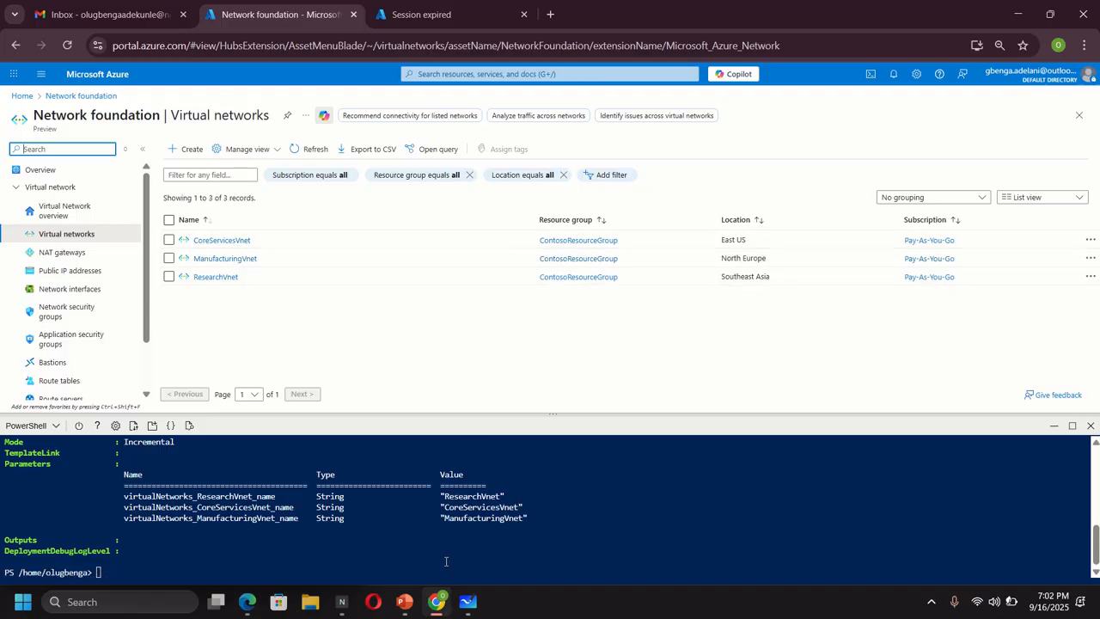
pyautogui.click(239, 242)
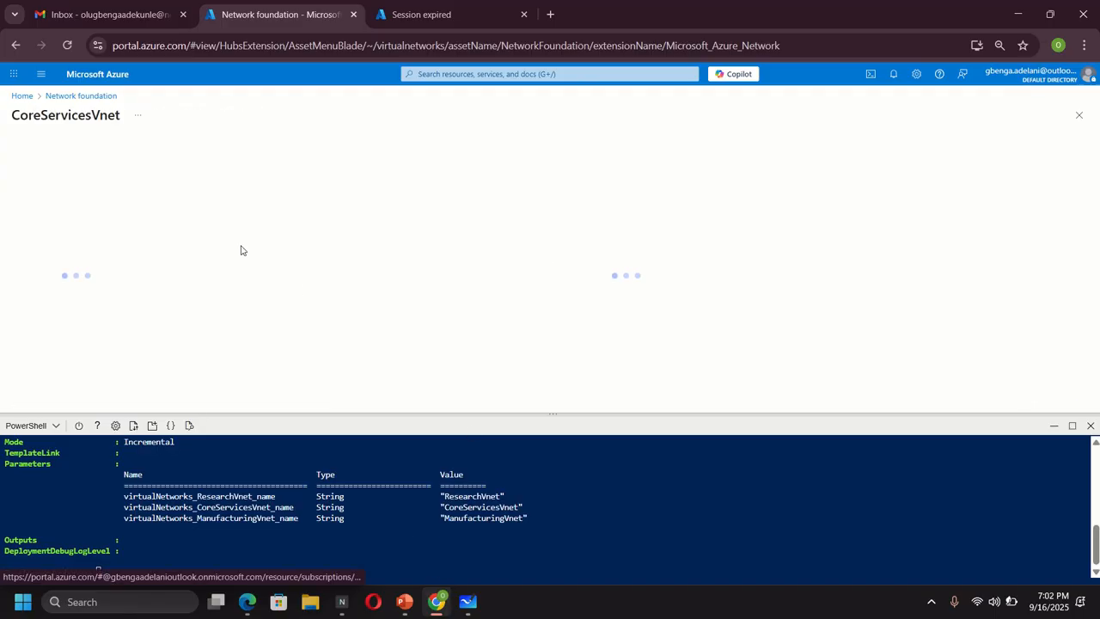
pyautogui.click(468, 602)
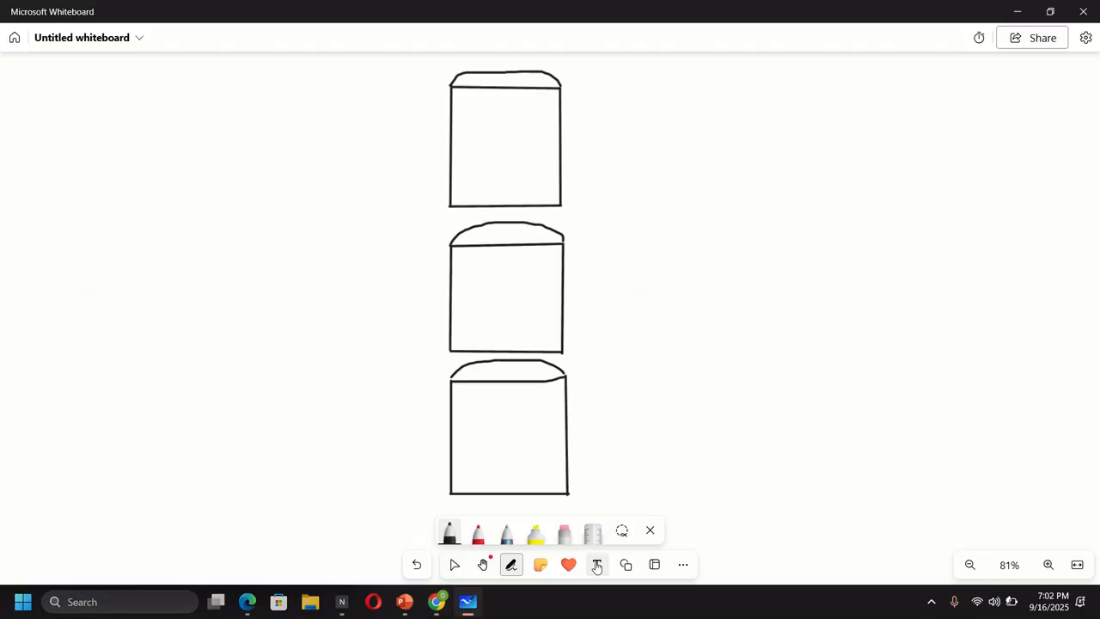
# - Add a 'CoreServicesVnet' text label to the top box header, resized to fit
pyautogui.click(596, 564)
pyautogui.click(467, 82)
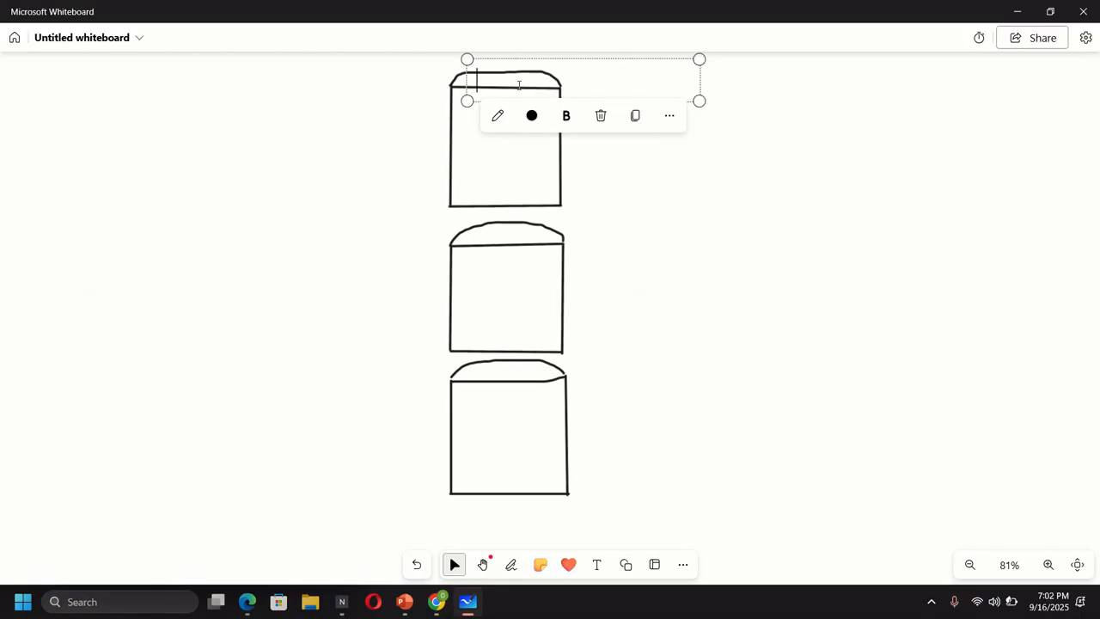
pyautogui.write('C')
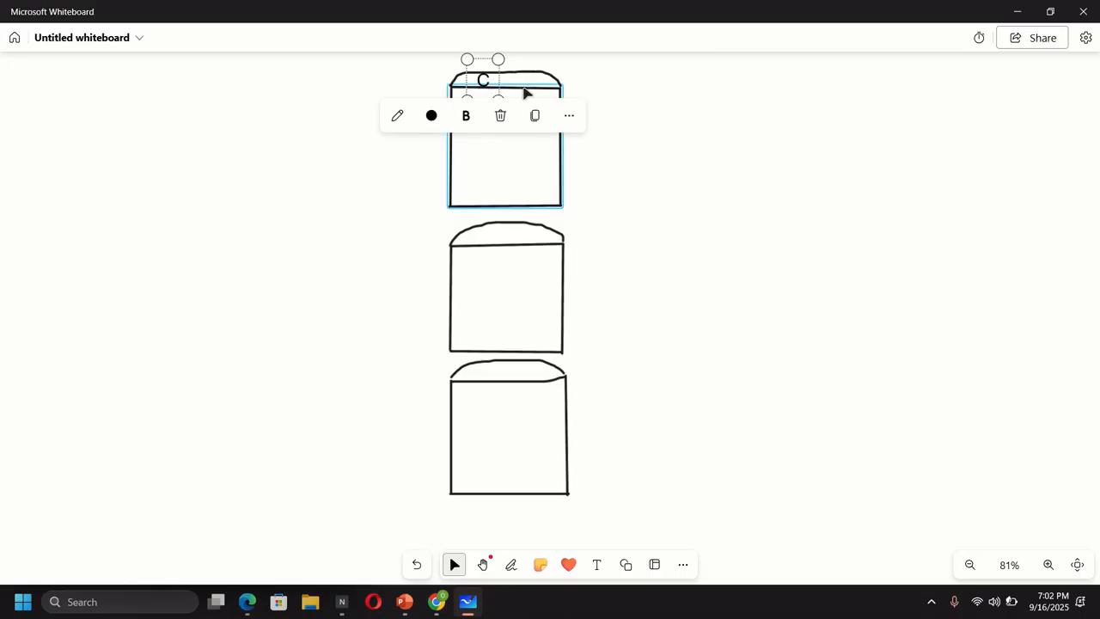
pyautogui.write('oreSe')
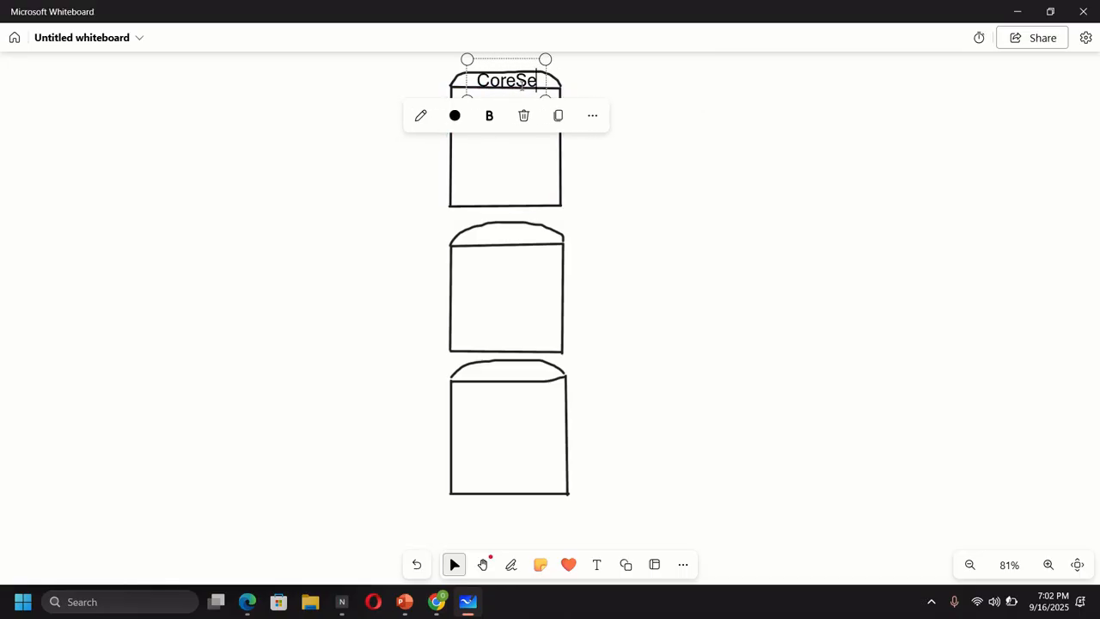
pyautogui.write('rvi')
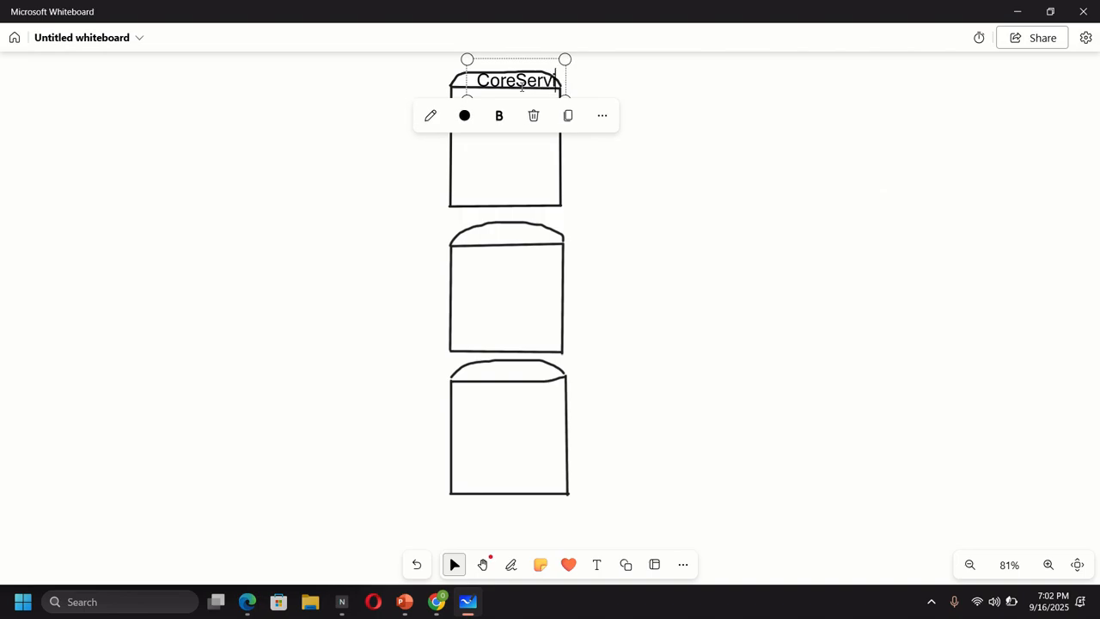
pyautogui.write('cesVnet')
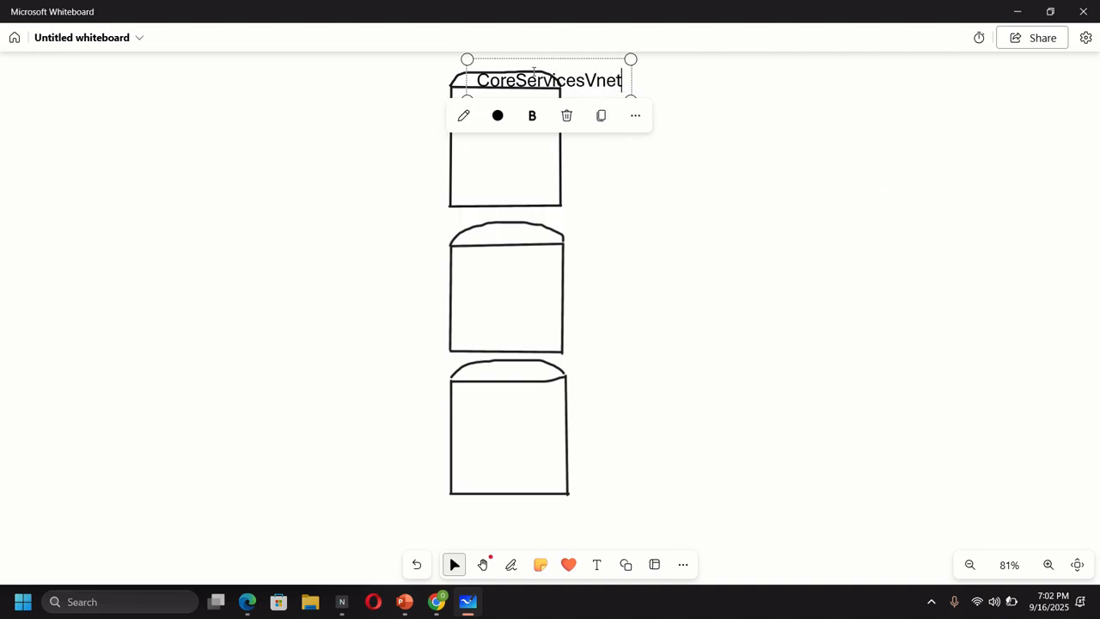
pyautogui.moveTo(629, 58); pyautogui.dragTo(564, 98)
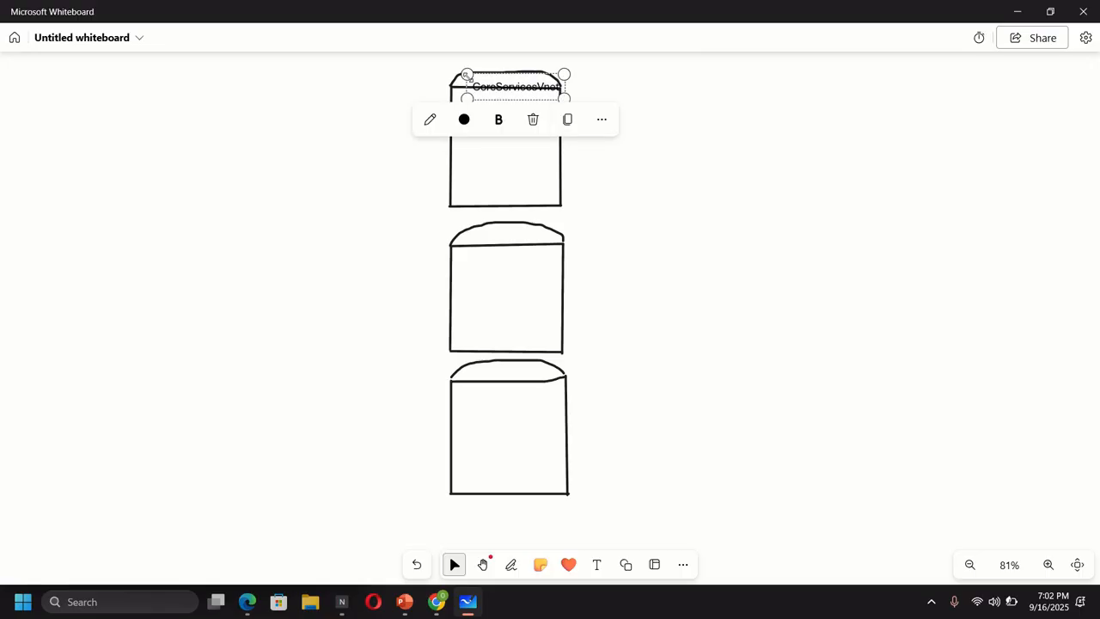
pyautogui.moveTo(466, 75); pyautogui.dragTo(452, 70)
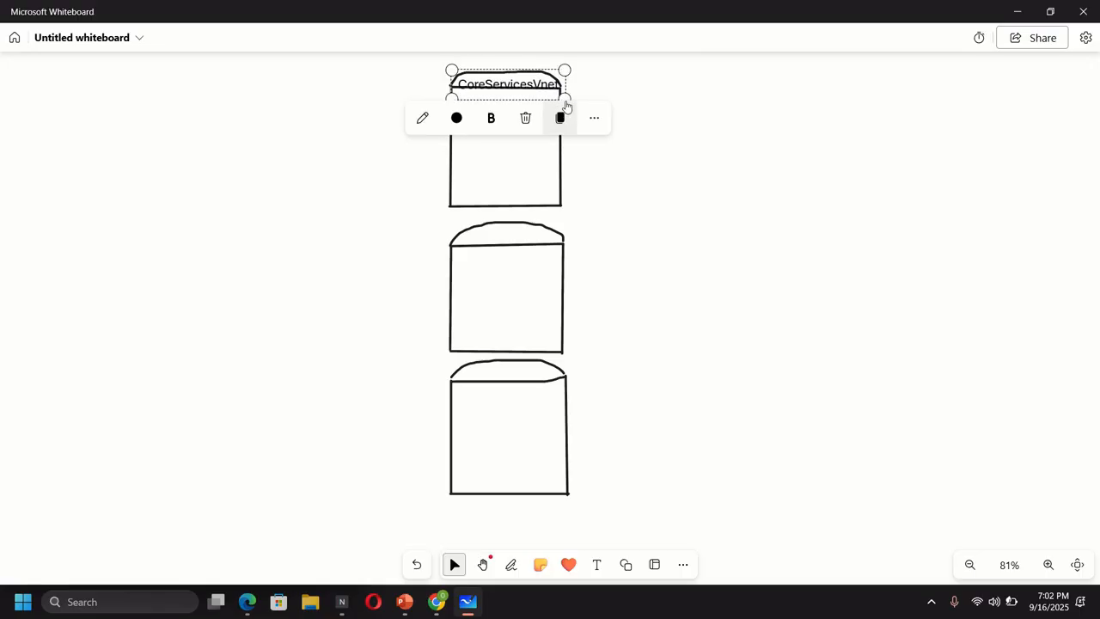
pyautogui.moveTo(562, 95); pyautogui.dragTo(552, 93)
pyautogui.moveTo(451, 94); pyautogui.dragTo(457, 84)
pyautogui.click(608, 189)
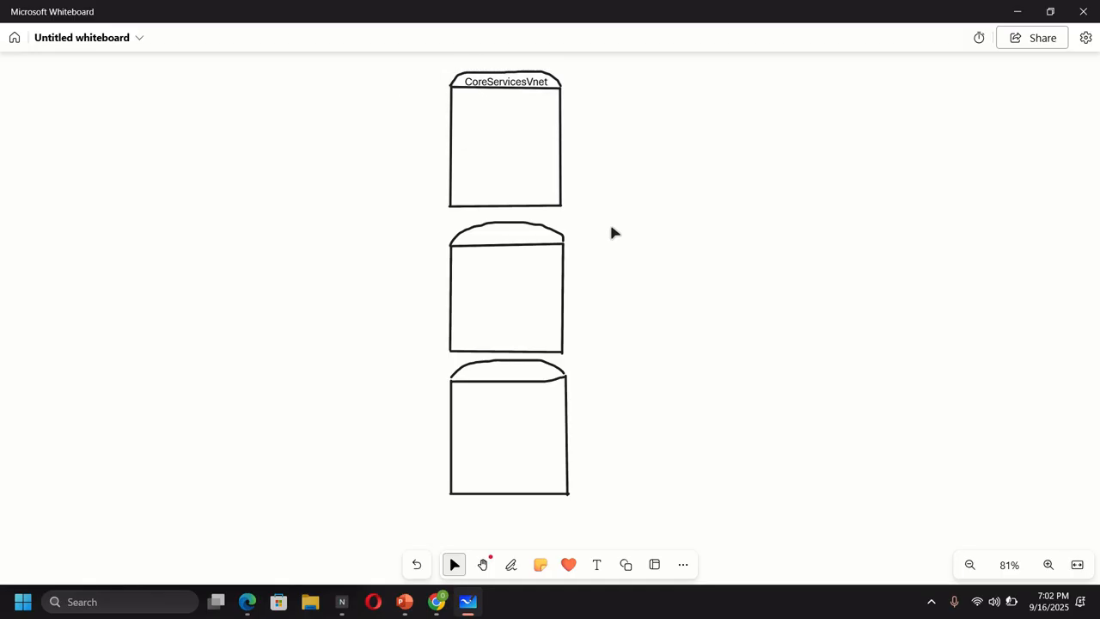
# - Add a 'ManufacturingVnet' label to the second box header, resized to fit
pyautogui.click(596, 564)
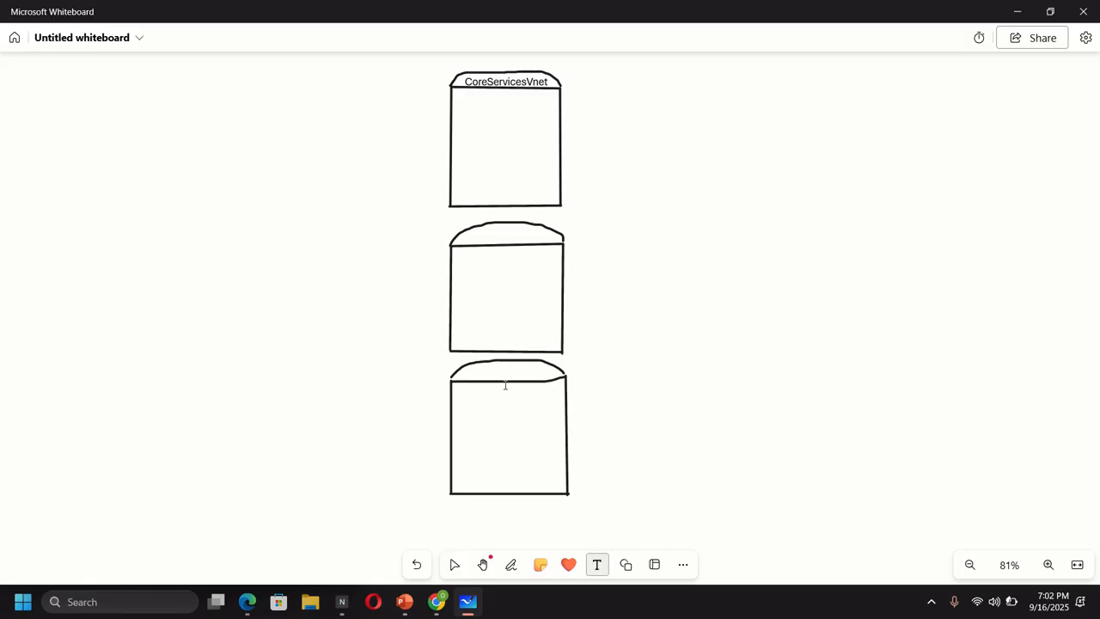
pyautogui.click(461, 239)
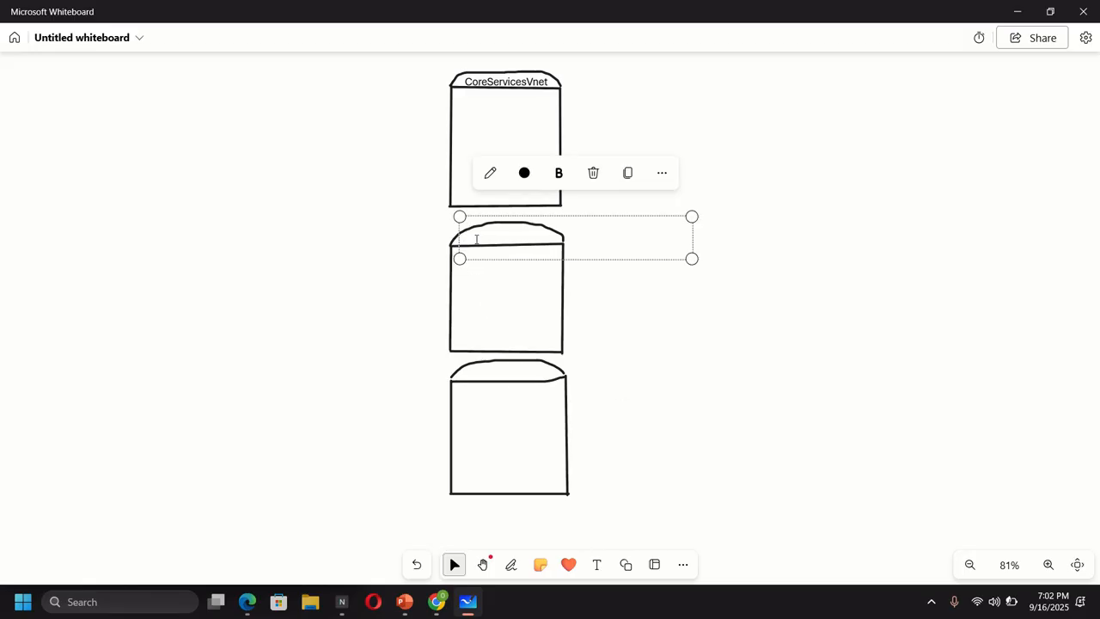
pyautogui.write('Man')
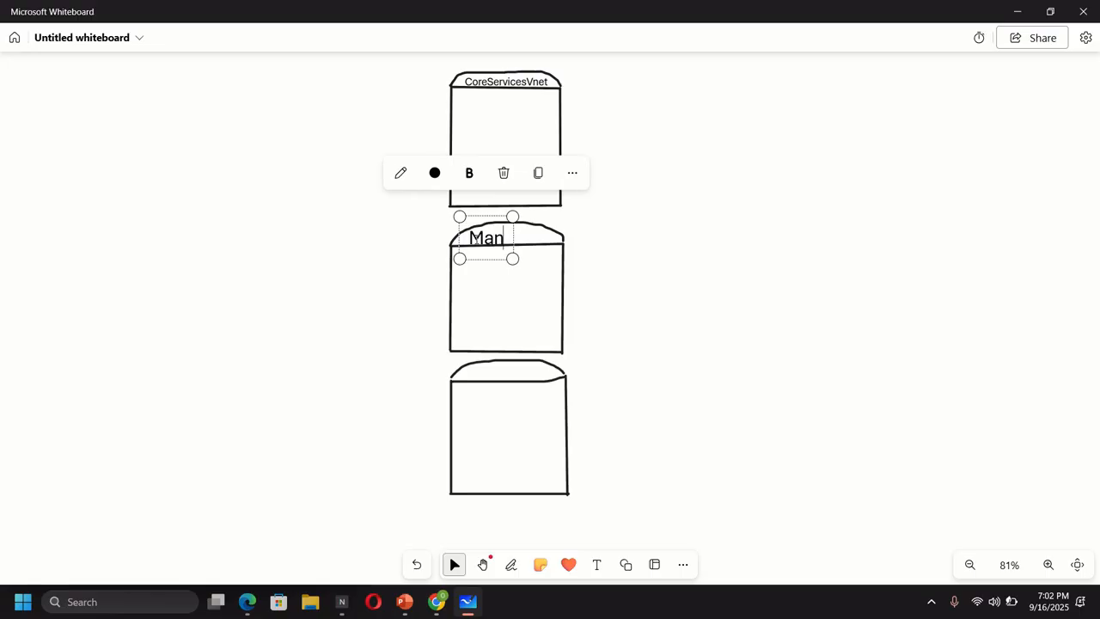
pyautogui.write('ufact')
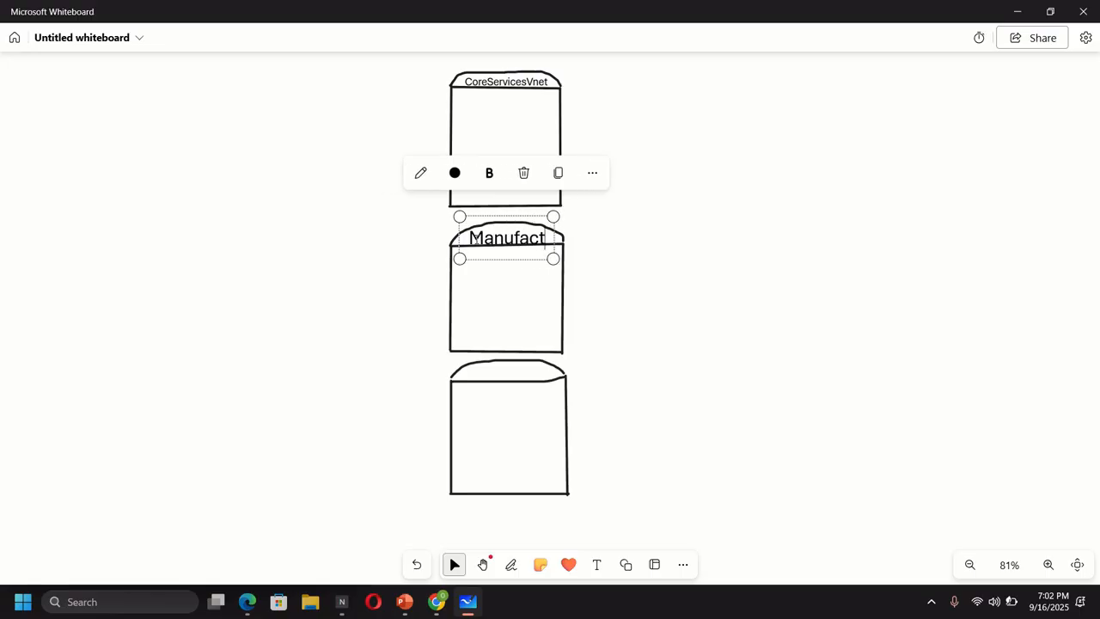
pyautogui.write('uringVnet')
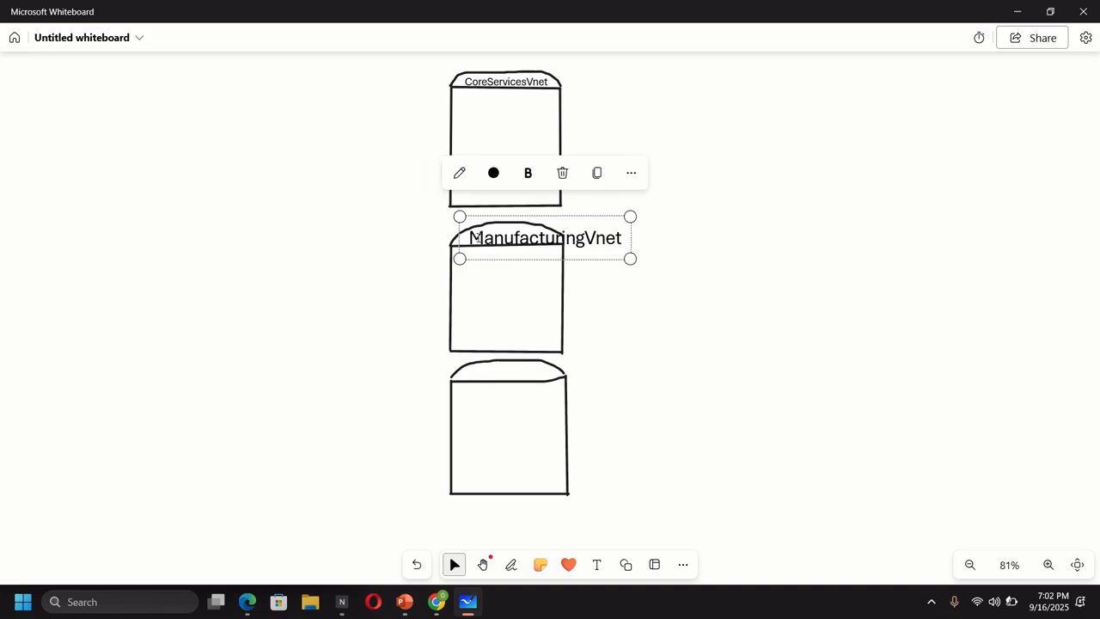
pyautogui.moveTo(630, 258); pyautogui.dragTo(559, 223)
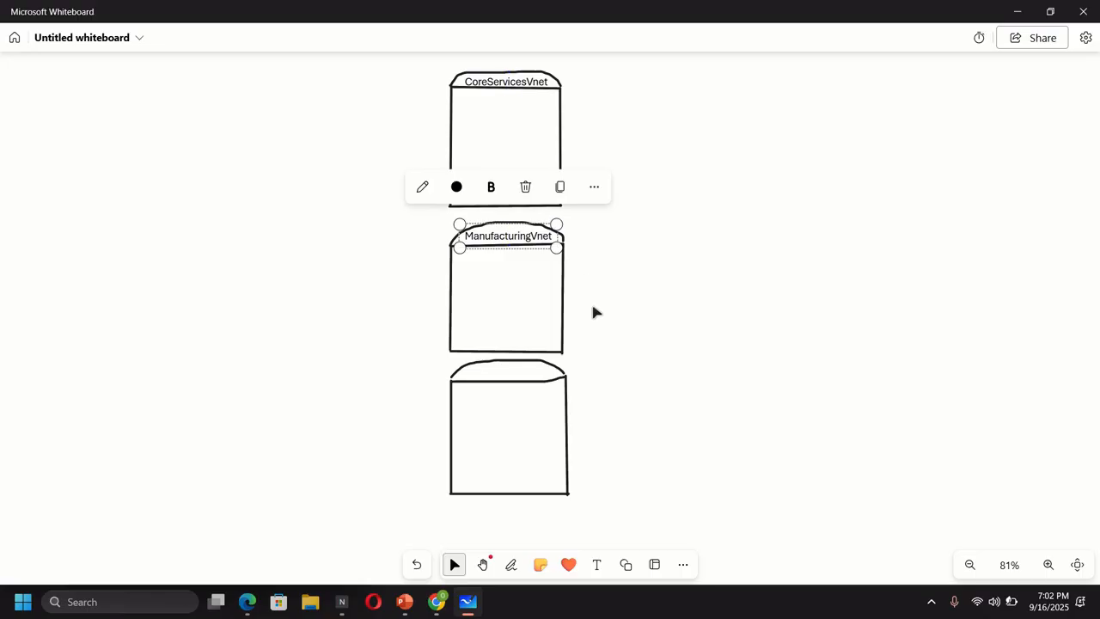
pyautogui.click(591, 300)
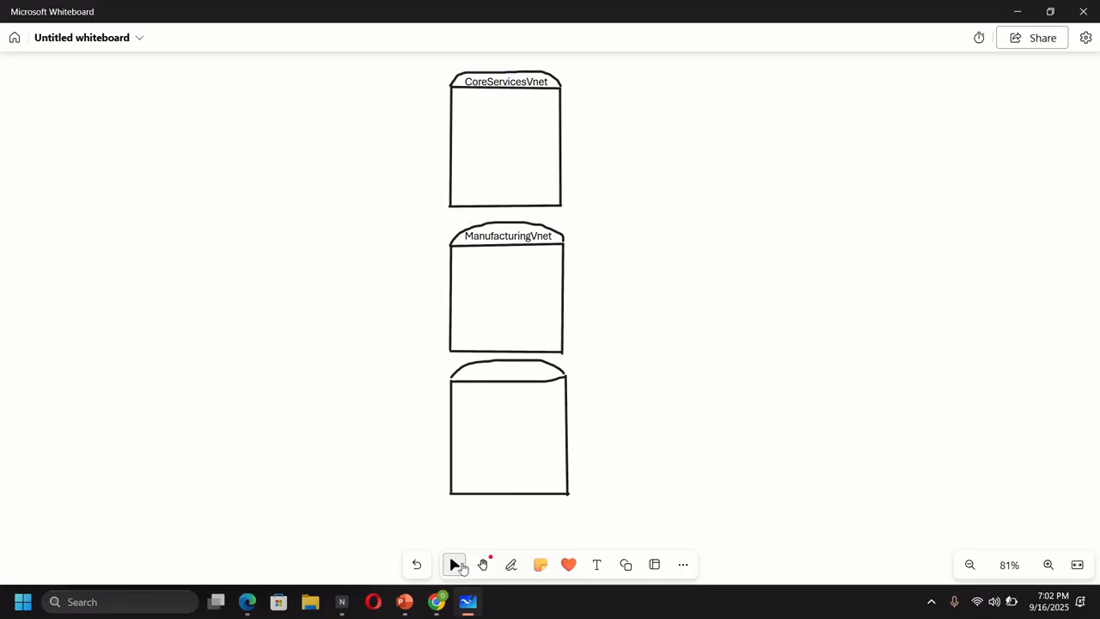
# - Add a 'ResearchVnet' label to the third box header, resized to fit
pyautogui.click(597, 564)
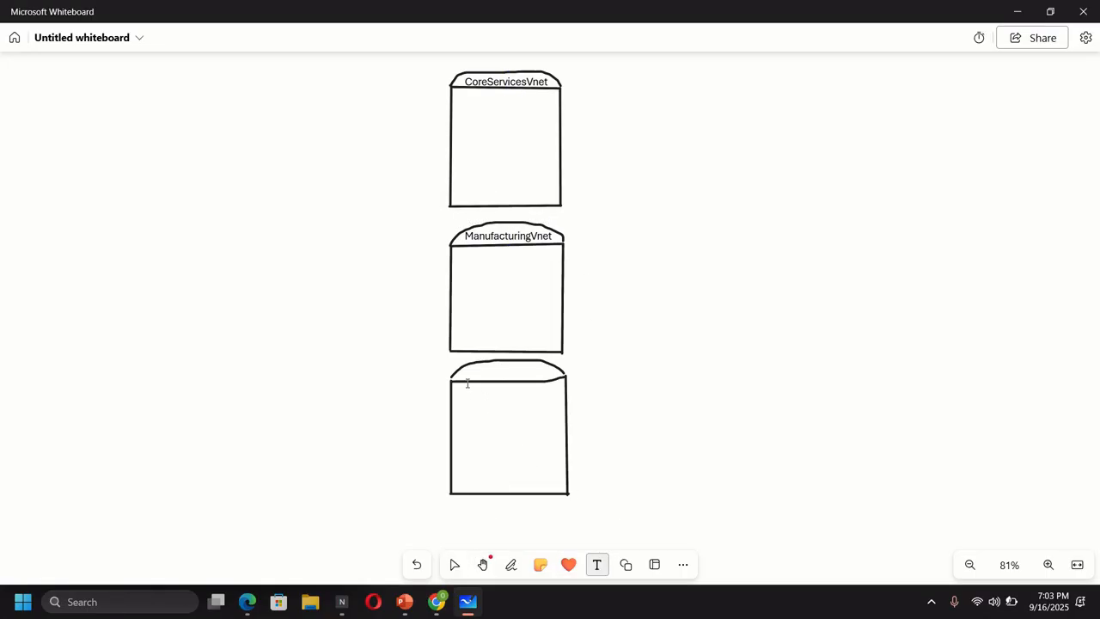
pyautogui.click(465, 376)
pyautogui.write('ResearchVnet')
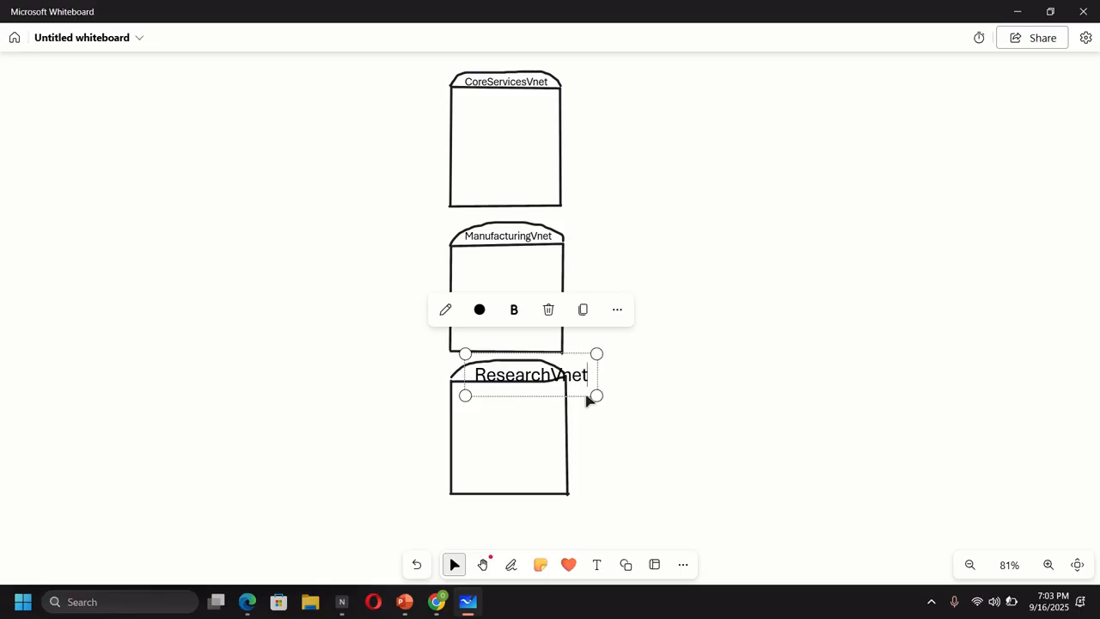
pyautogui.moveTo(594, 395); pyautogui.dragTo(549, 356)
pyautogui.click(630, 383)
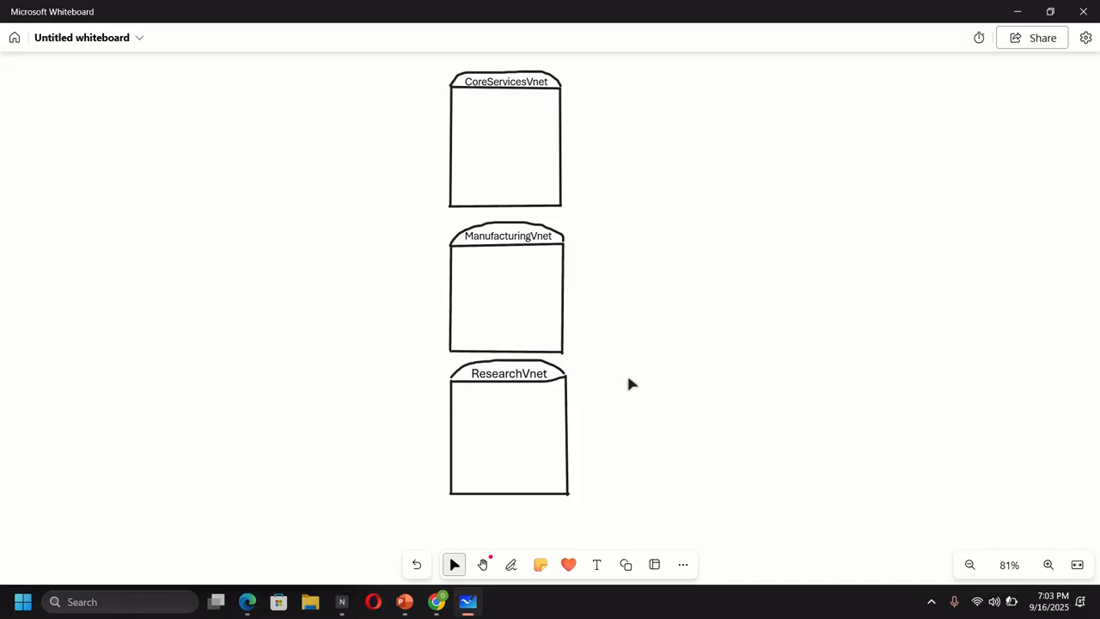
pyautogui.click(436, 601)
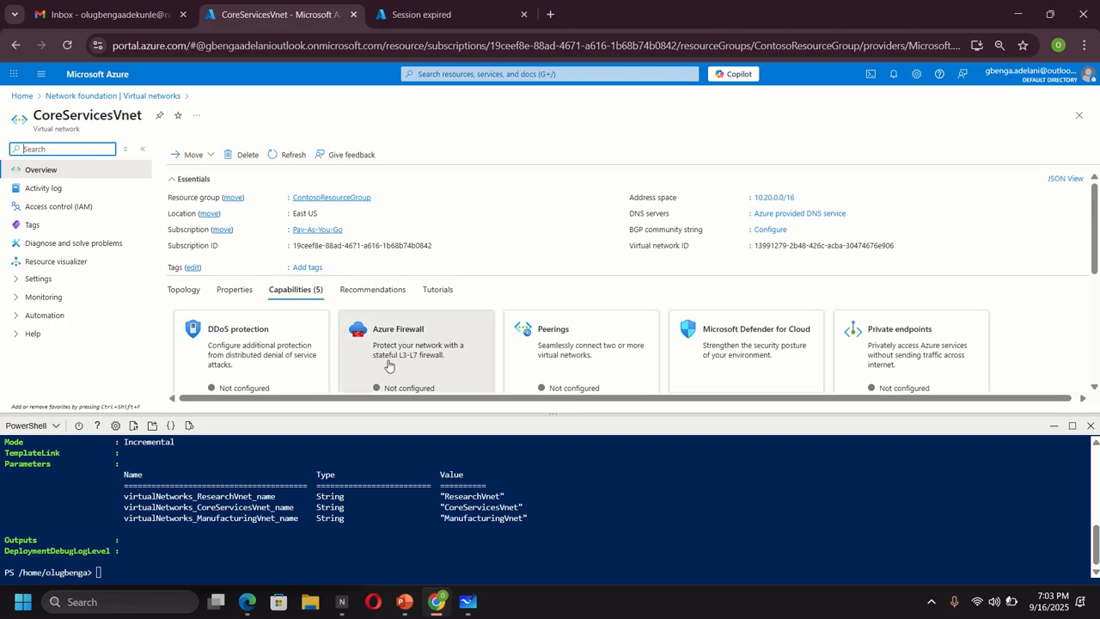
# - Review CoreServicesVnet's four subnets in the Azure portal, then bring Whiteboard back
pyautogui.click(14, 281)
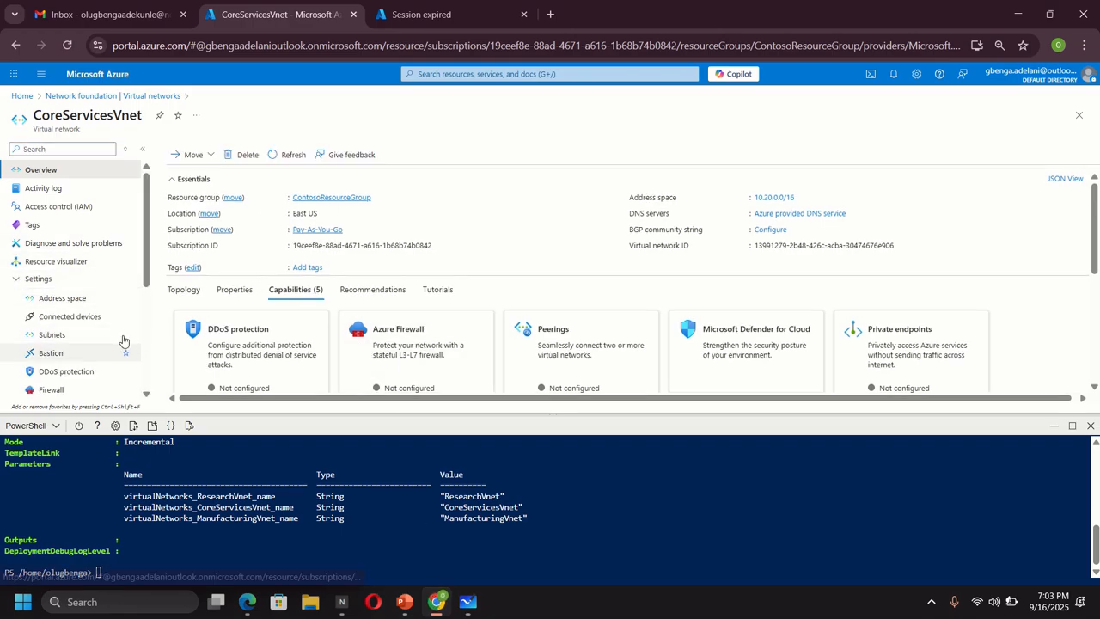
pyautogui.click(60, 336)
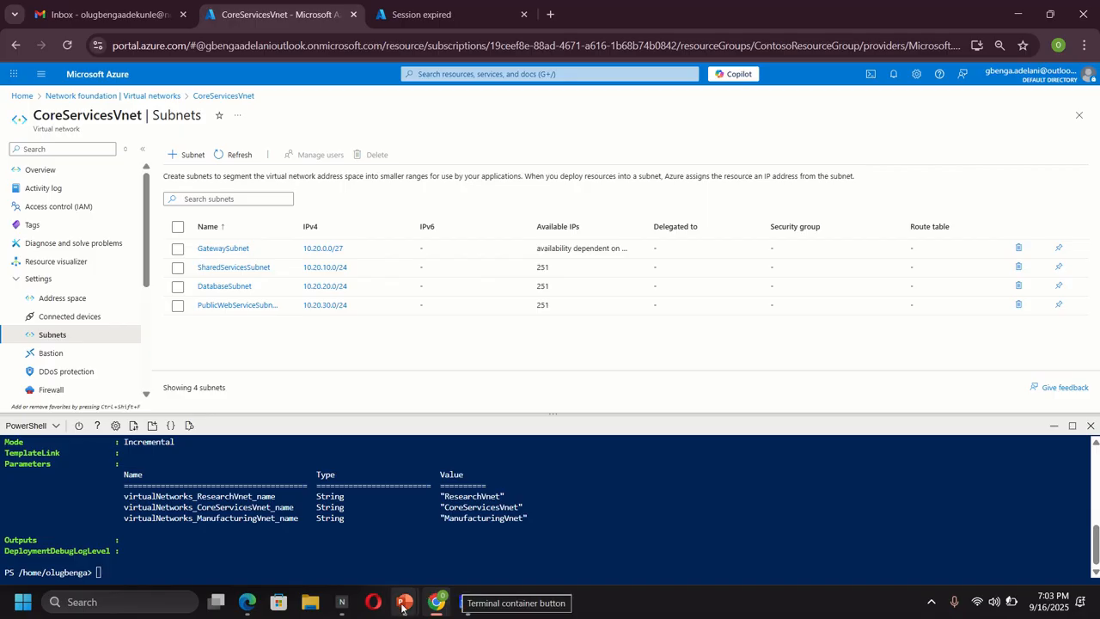
pyautogui.click(467, 601)
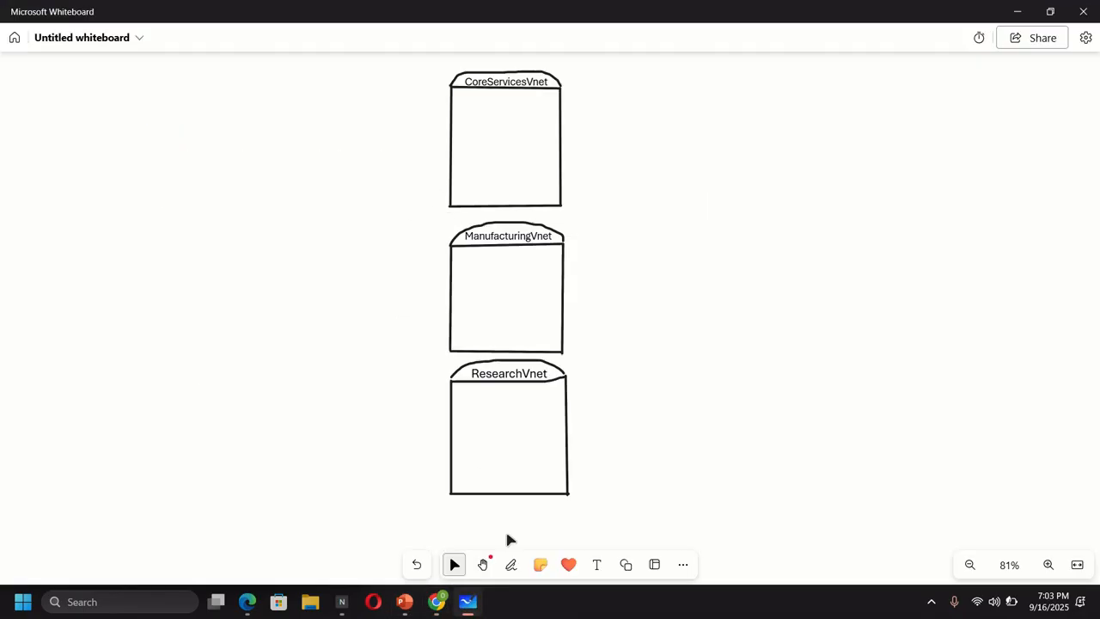
# - Draw black pen lines splitting the CoreServicesVnet box into four subnet rows
pyautogui.click(510, 564)
pyautogui.click(456, 534)
pyautogui.moveTo(450, 112); pyautogui.dragTo(554, 114)
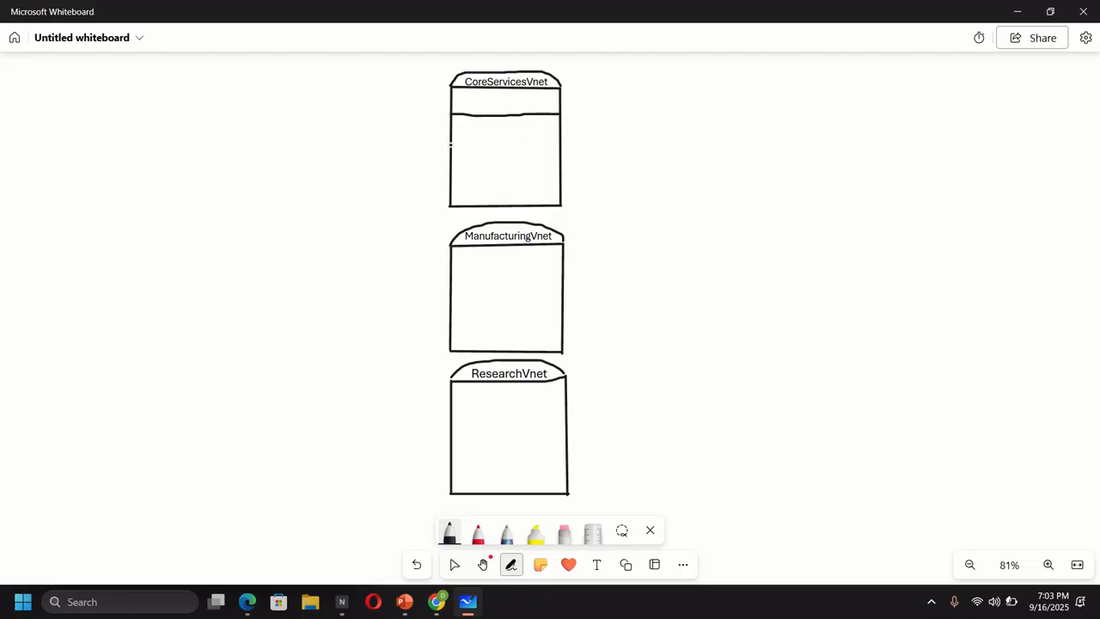
pyautogui.moveTo(481, 143); pyautogui.dragTo(531, 142)
pyautogui.moveTo(452, 176); pyautogui.dragTo(518, 173)
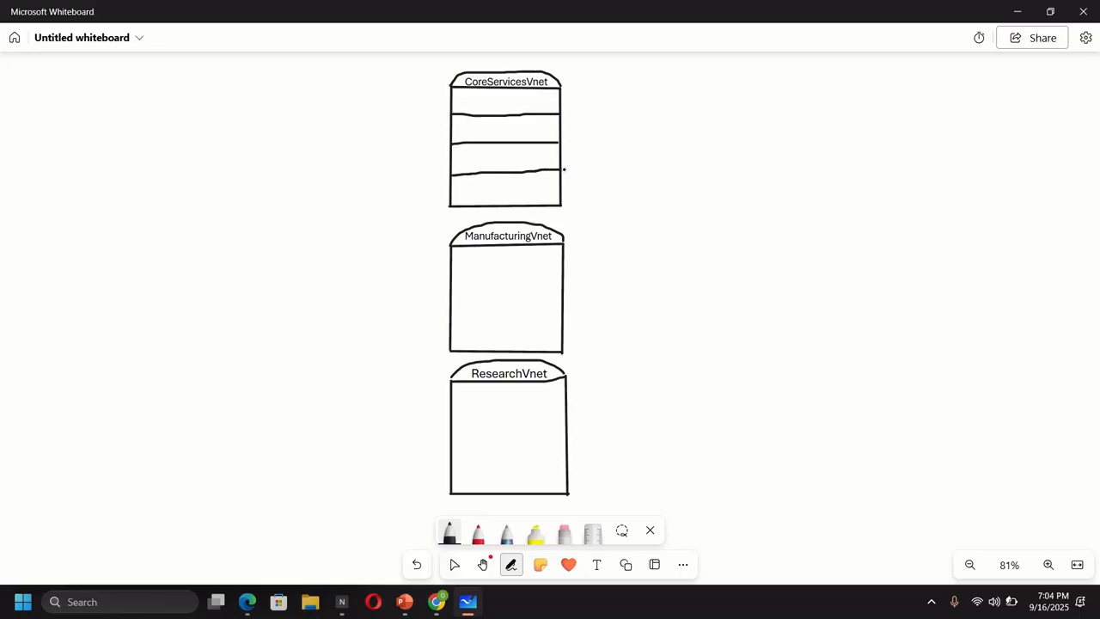
# - Label the first row GatewaySubnet and resize it to fit, checking names in the portal
pyautogui.click(597, 567)
pyautogui.click(461, 103)
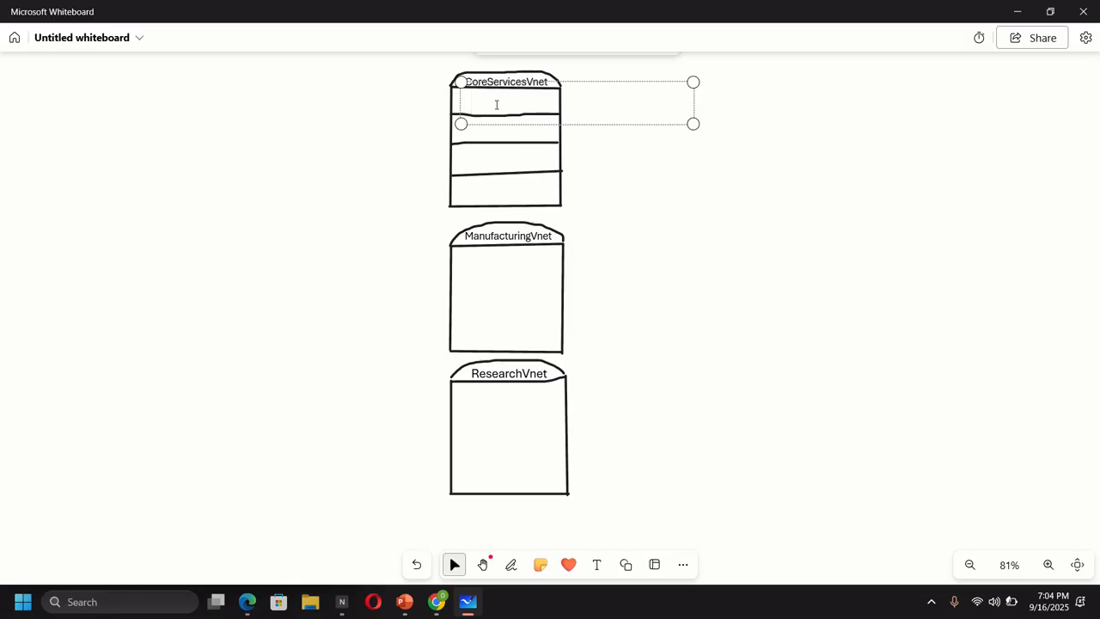
pyautogui.write('Gatewa')
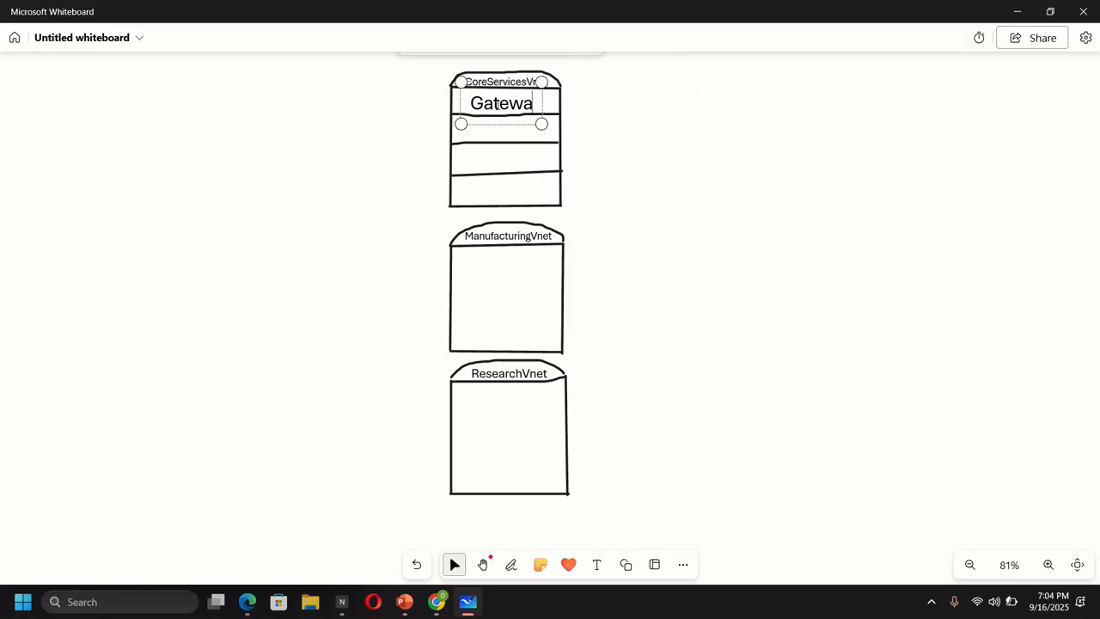
pyautogui.write('ySy')
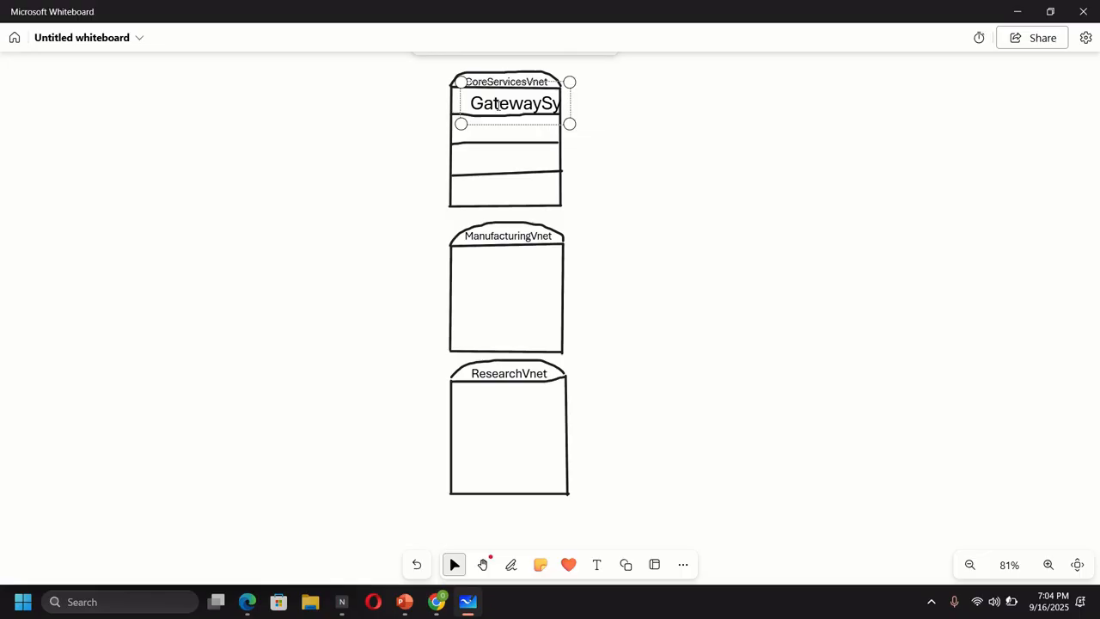
pyautogui.press('BackSpace')
pyautogui.write('ubnet')
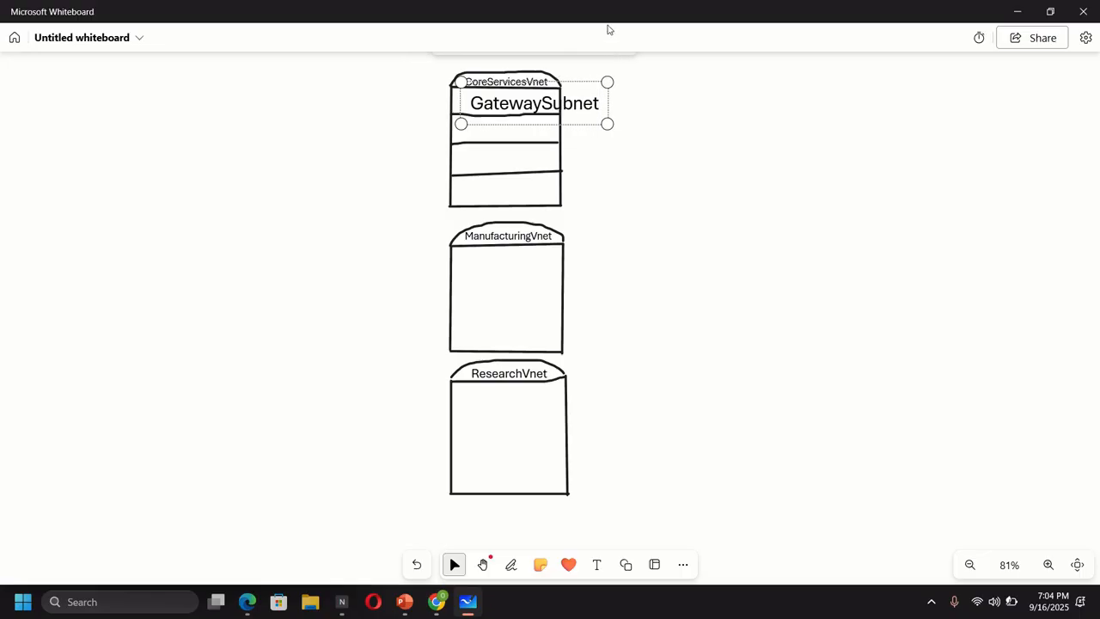
pyautogui.moveTo(607, 81); pyautogui.dragTo(568, 82)
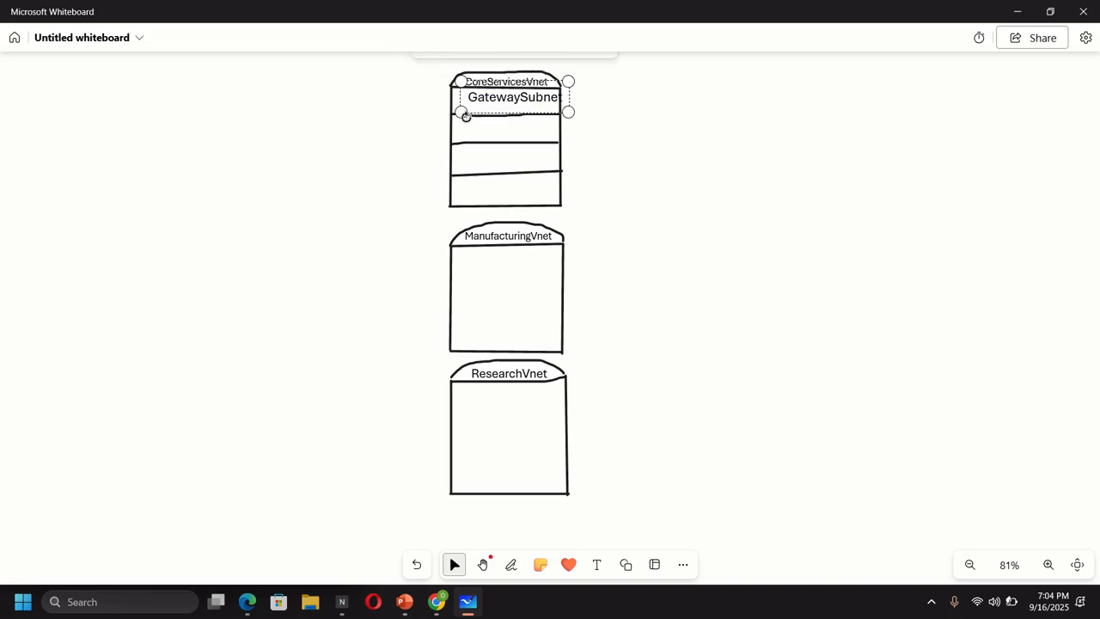
pyautogui.moveTo(458, 115); pyautogui.dragTo(447, 115)
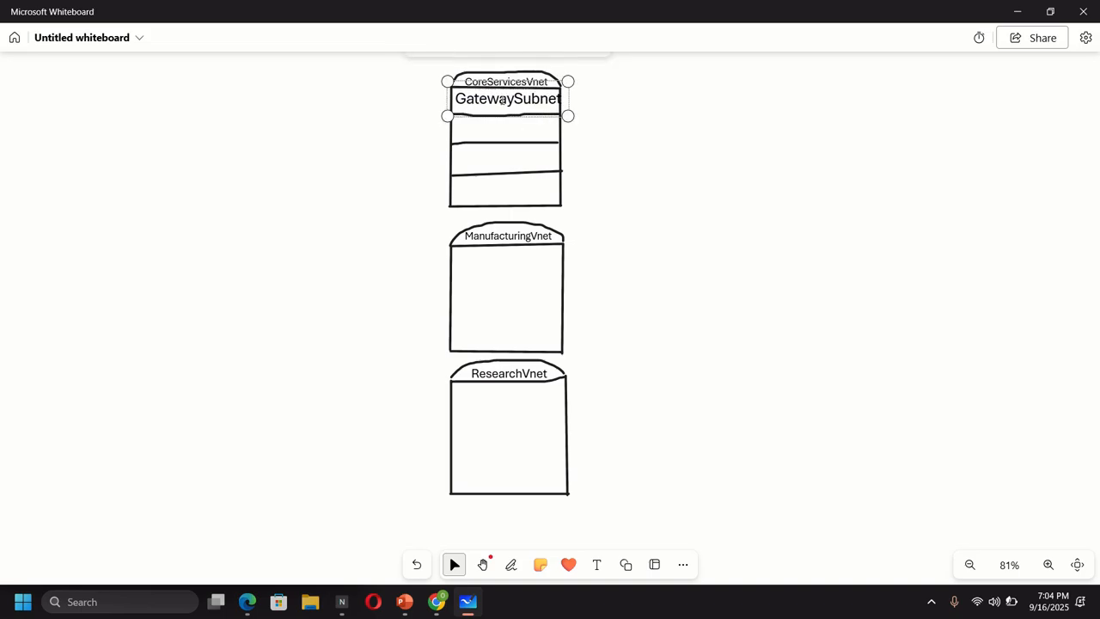
pyautogui.moveTo(567, 93); pyautogui.dragTo(523, 115)
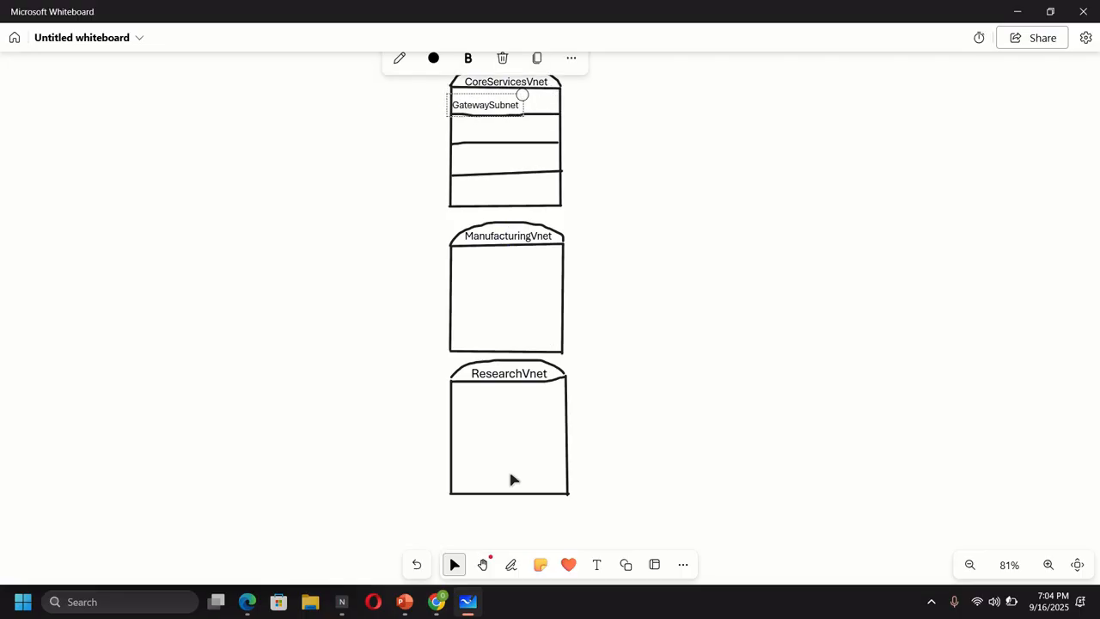
pyautogui.click(436, 606)
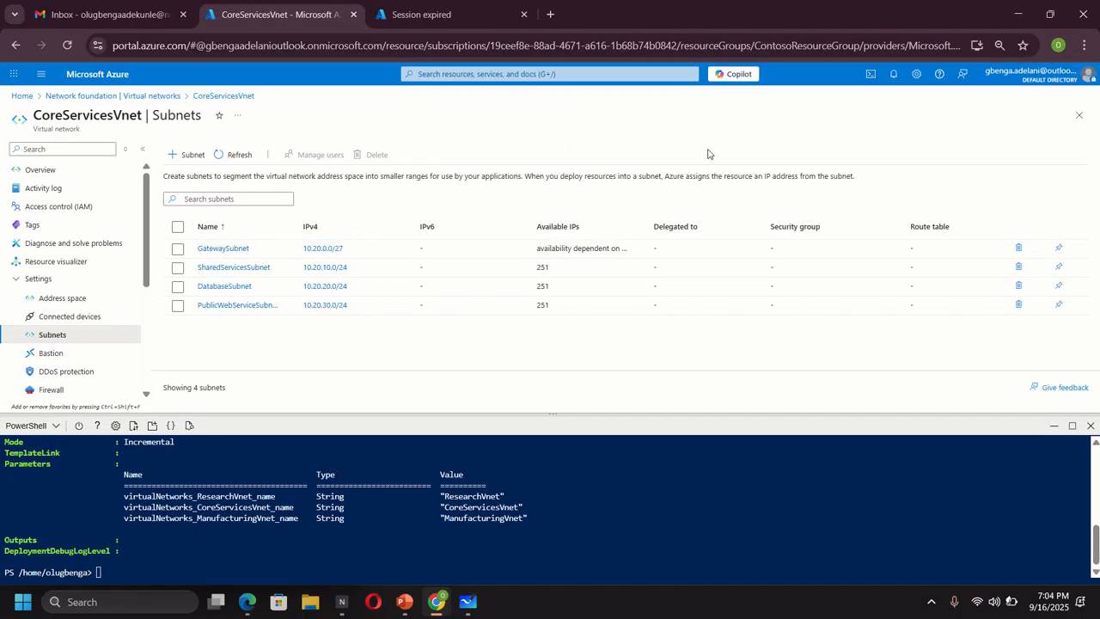
pyautogui.hotkey('alt', 'Tab')
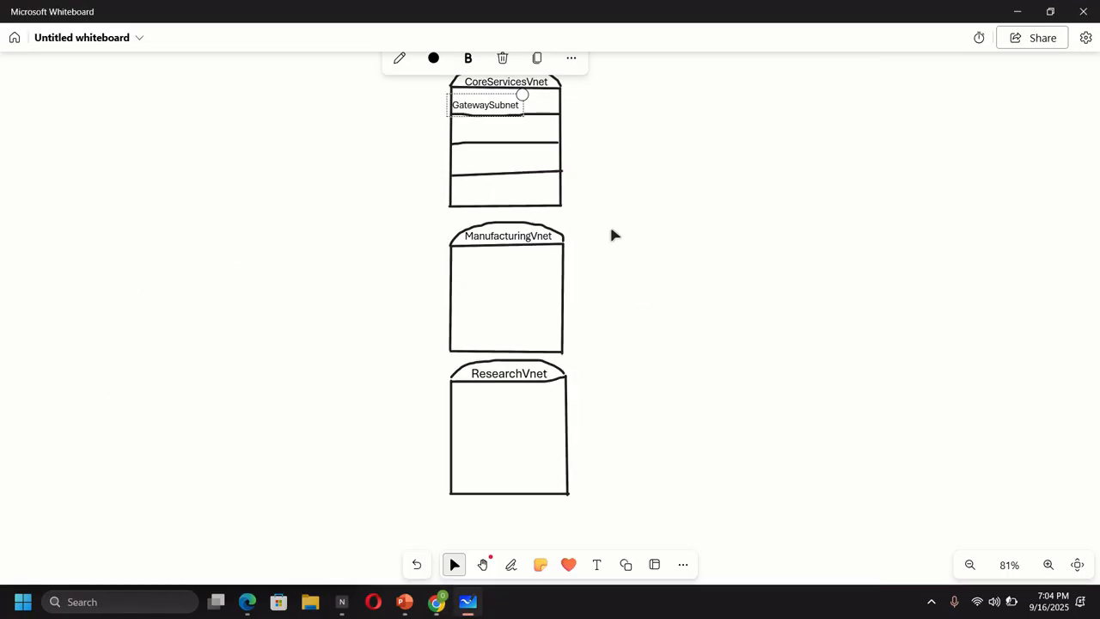
# - Add a SharedServicesVnet label in the second CoreServicesVnet row, sized to fit
pyautogui.click(597, 564)
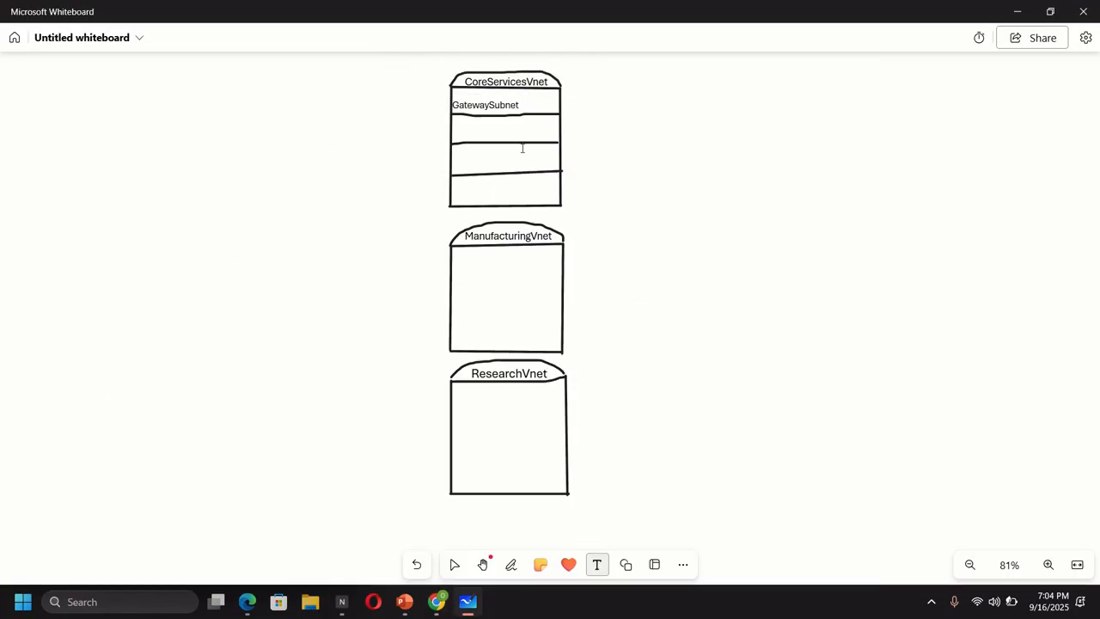
pyautogui.click(468, 143)
pyautogui.write('S')
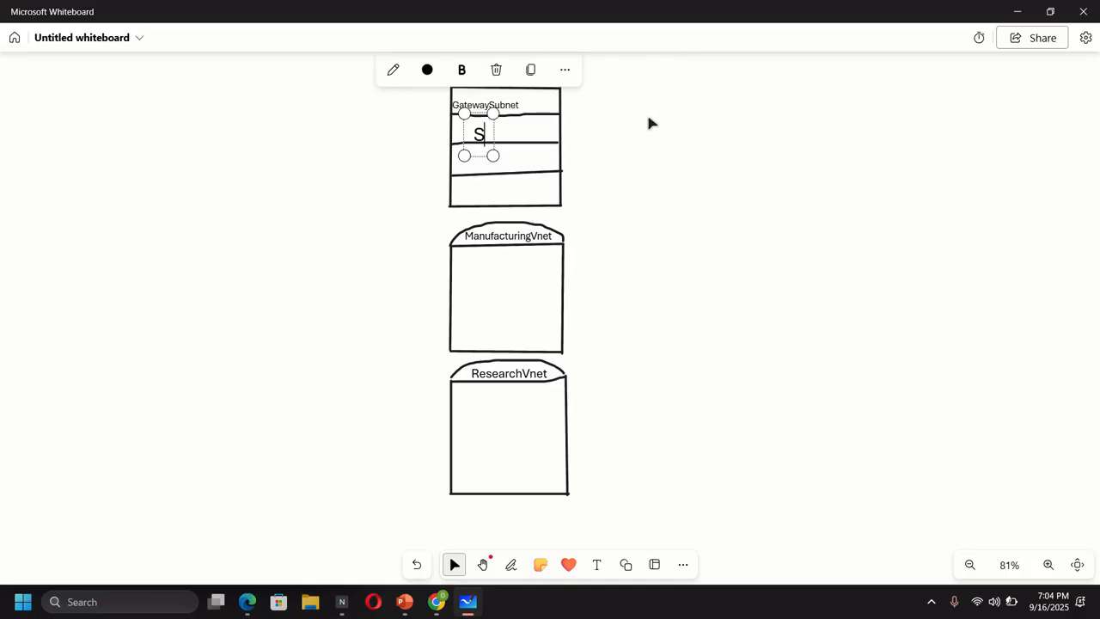
pyautogui.write('hared')
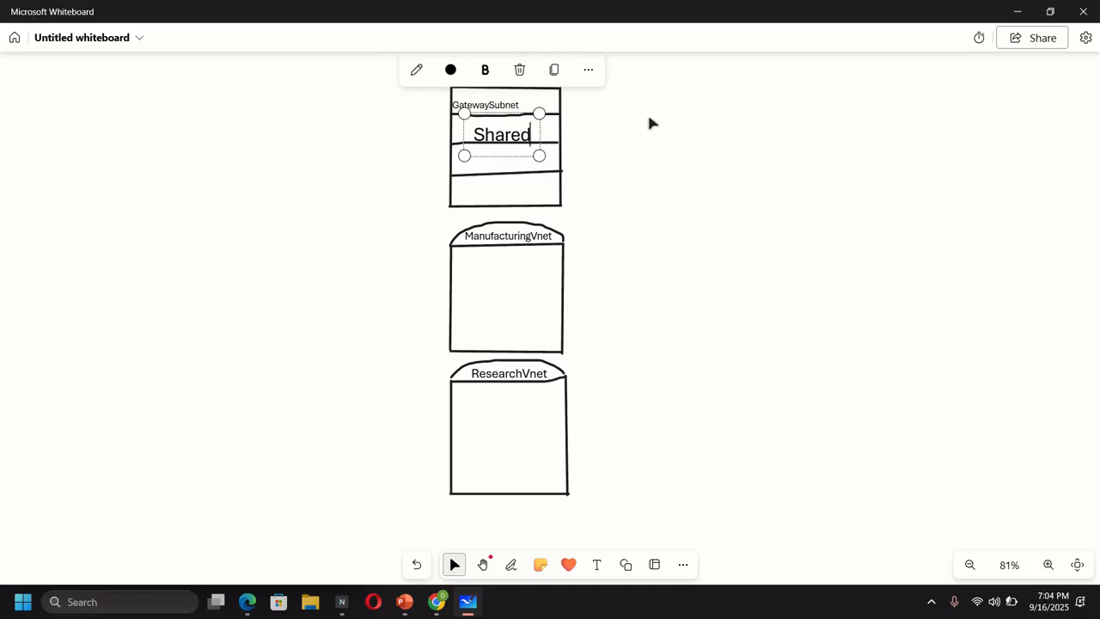
pyautogui.write('Service')
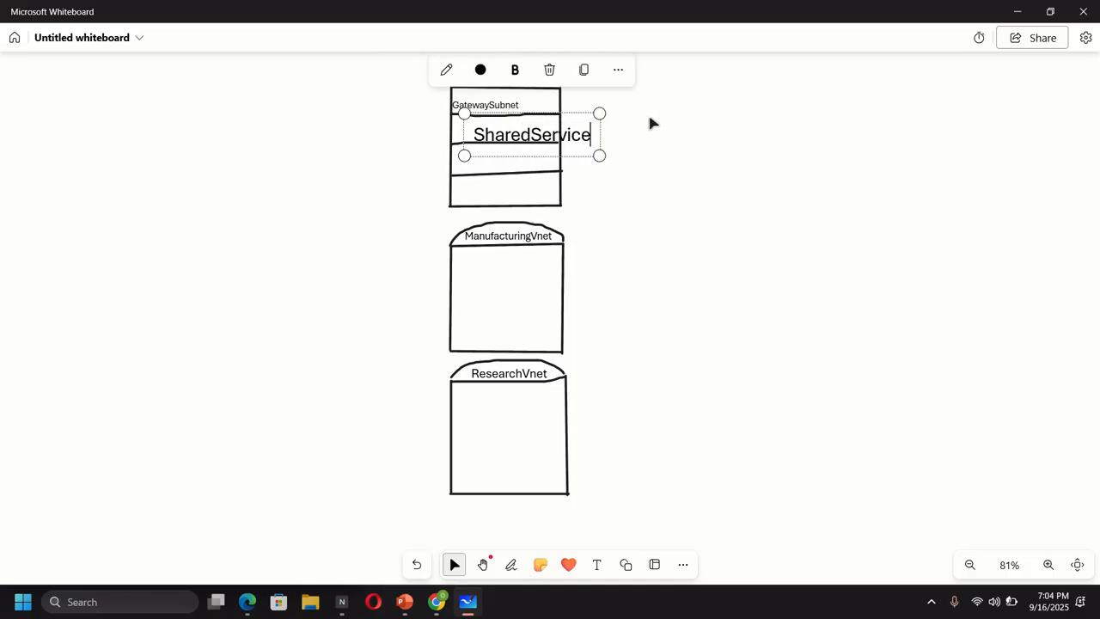
pyautogui.write('sVnet')
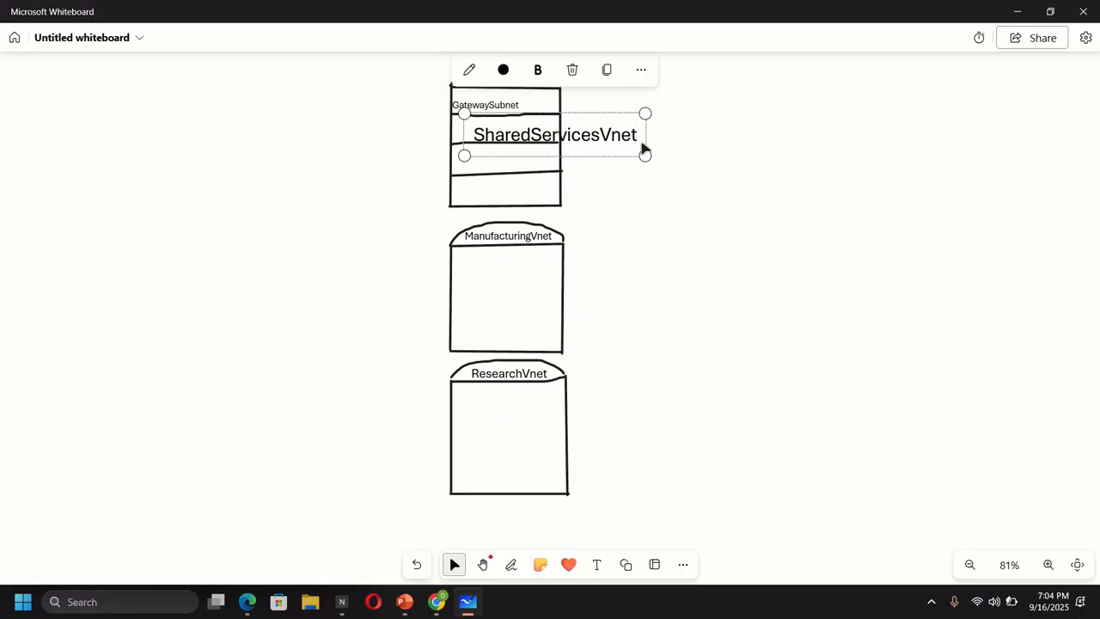
pyautogui.moveTo(644, 112); pyautogui.dragTo(572, 152)
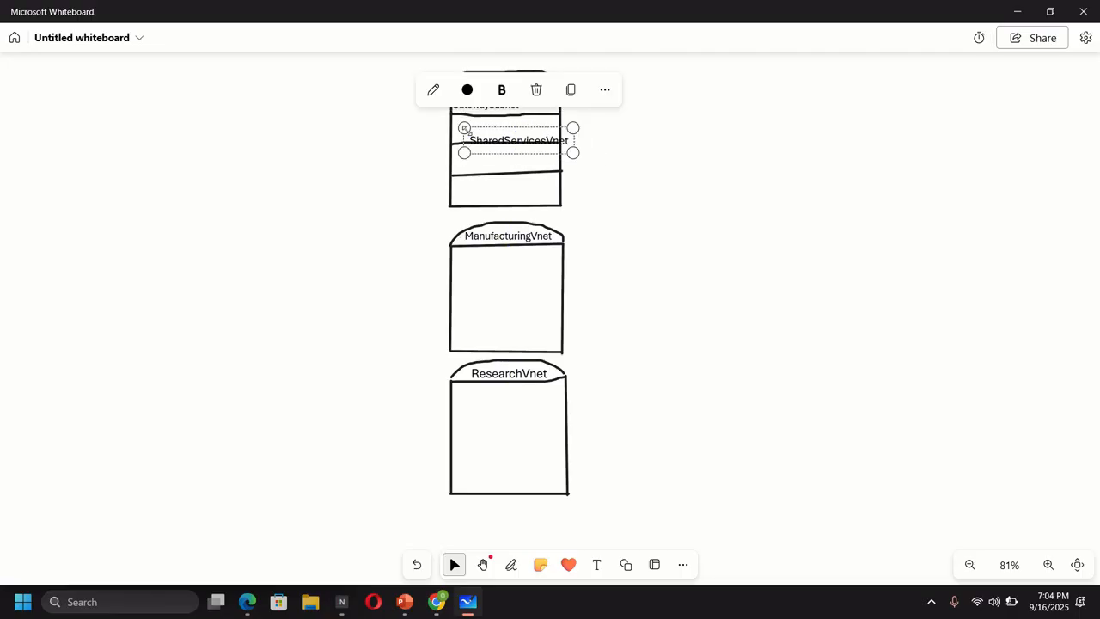
pyautogui.moveTo(464, 127); pyautogui.dragTo(443, 123)
pyautogui.moveTo(573, 152); pyautogui.dragTo(547, 147)
pyautogui.moveTo(444, 125); pyautogui.dragTo(454, 125)
pyautogui.click(628, 176)
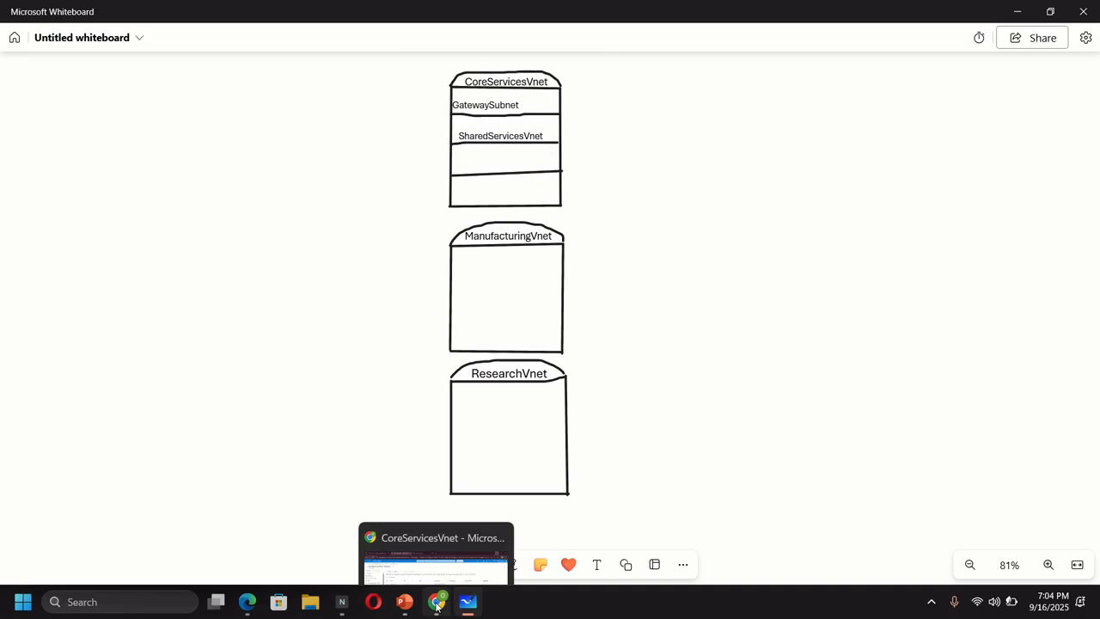
# - After checking the Azure portal, correct the second-row label to SharedServicesSubnet
pyautogui.click(443, 603)
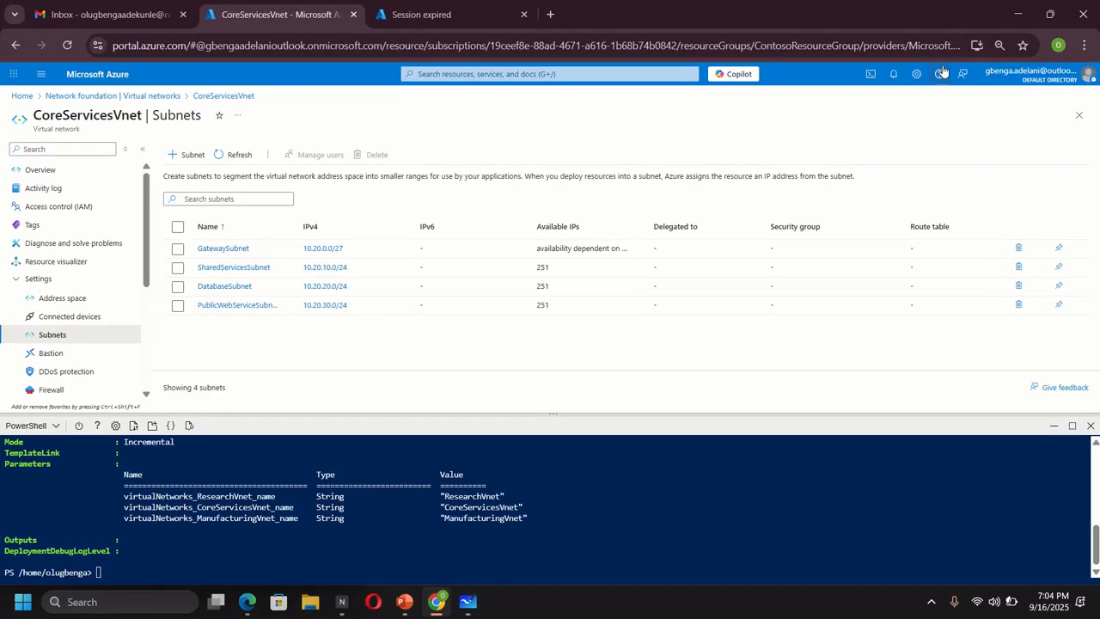
pyautogui.click(1018, 15)
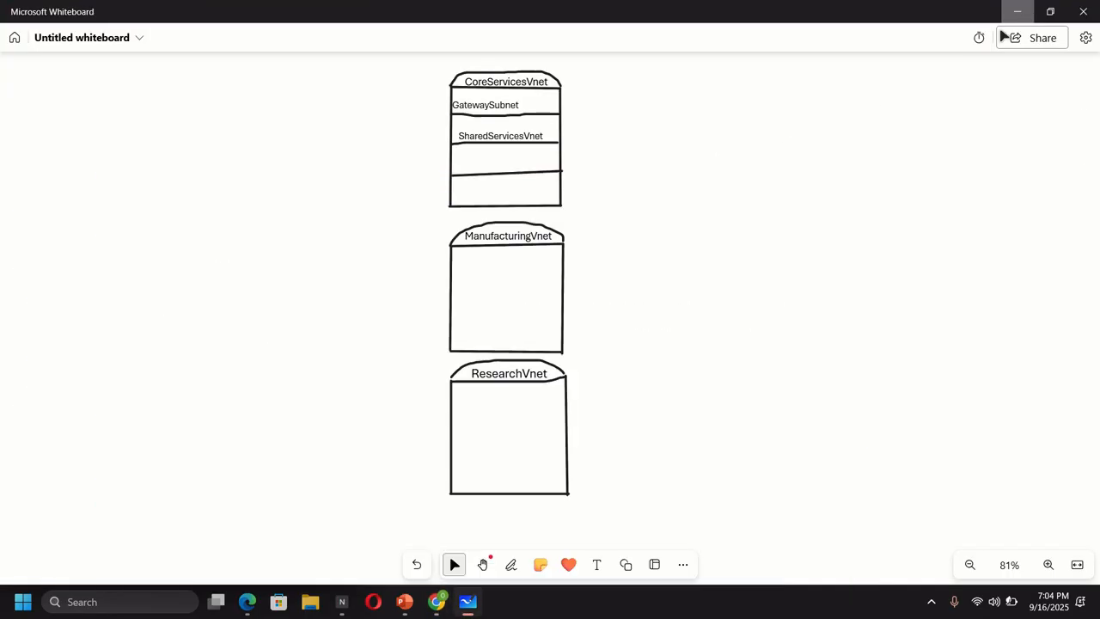
pyautogui.click(549, 141)
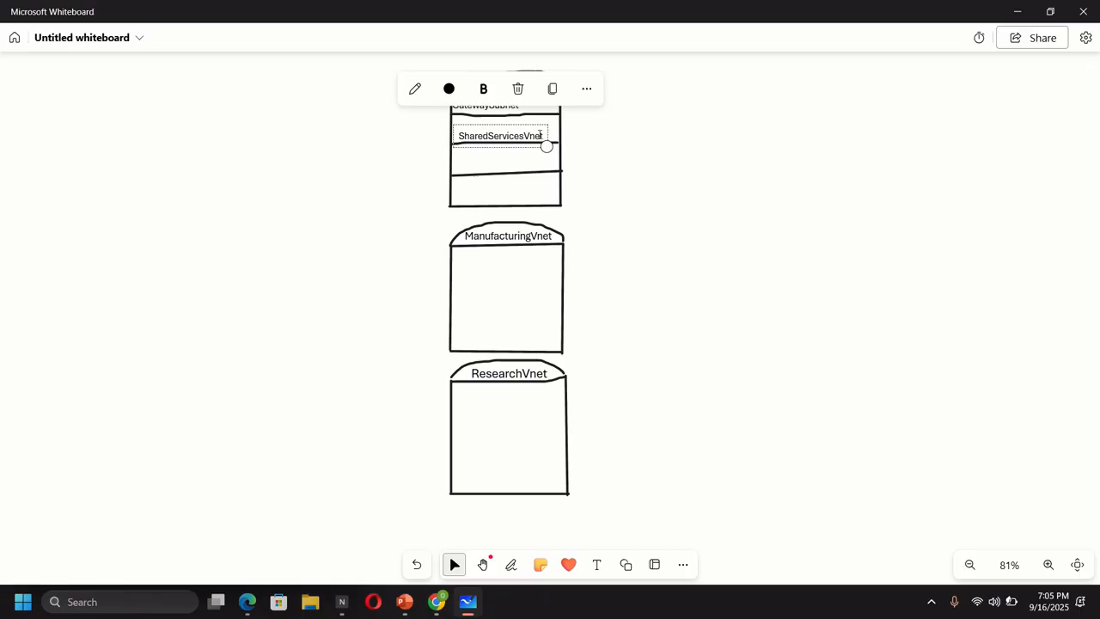
pyautogui.press('BackSpace')
pyautogui.press('BackSpace')
pyautogui.press('BackSpace')
pyautogui.press('BackSpace')
pyautogui.write('Subnet')
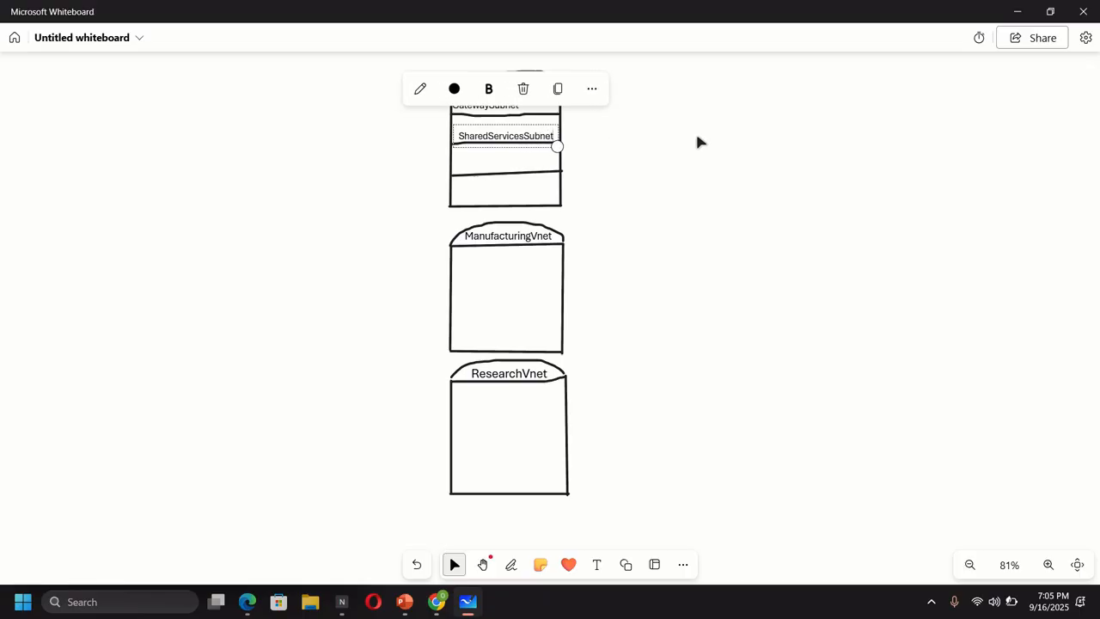
# - Add a DatabaseSubnet label in the third row and shrink it to fit
pyautogui.click(596, 564)
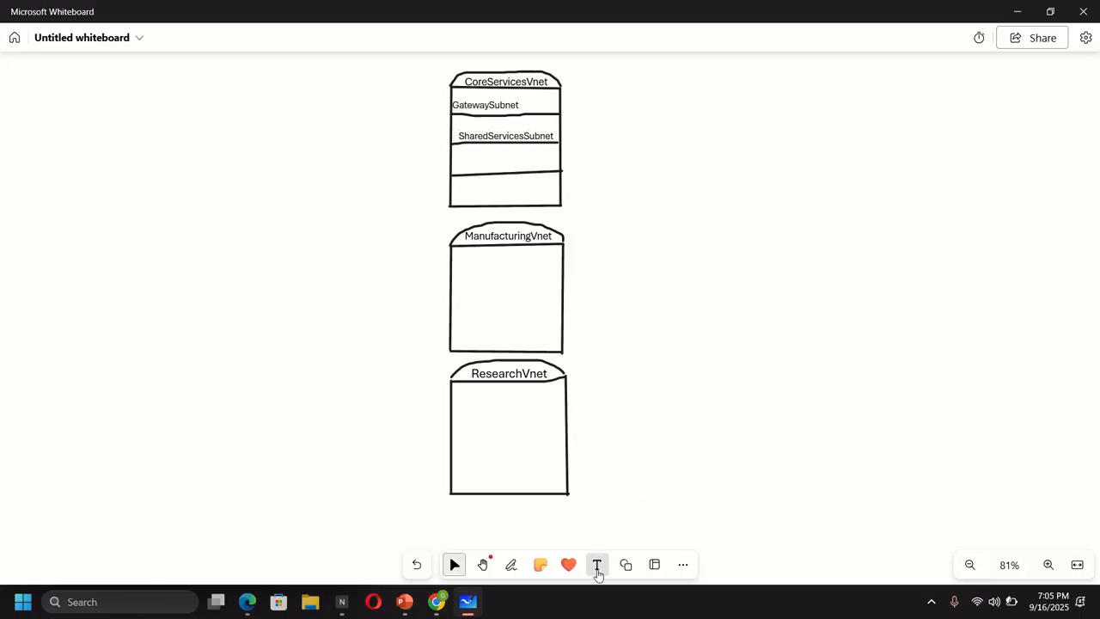
pyautogui.click(460, 153)
pyautogui.write('Database')
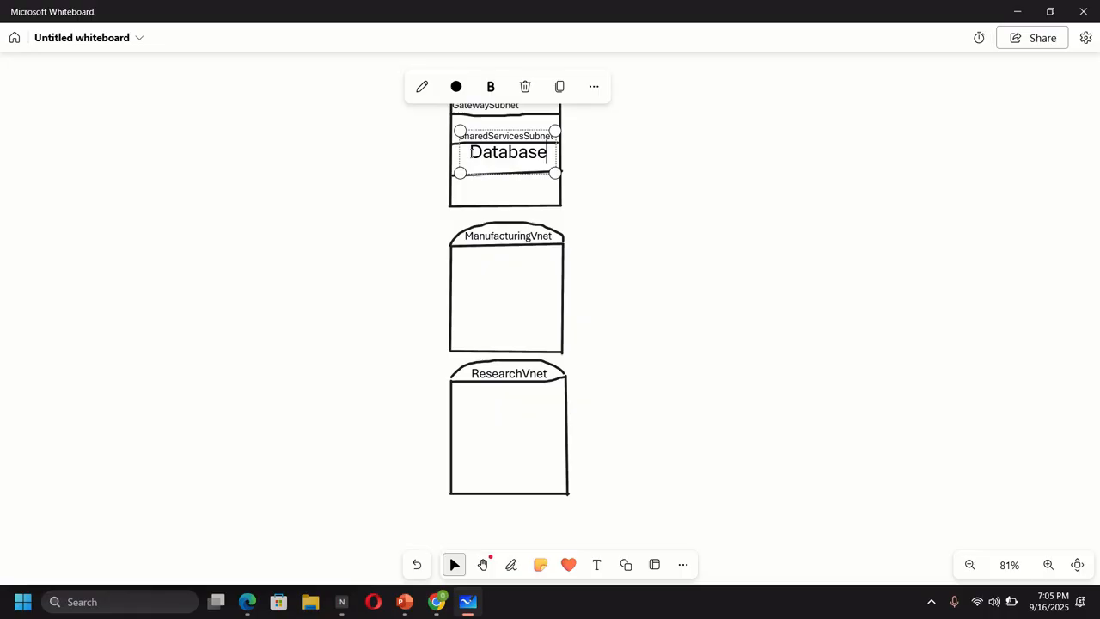
pyautogui.write('Subnet')
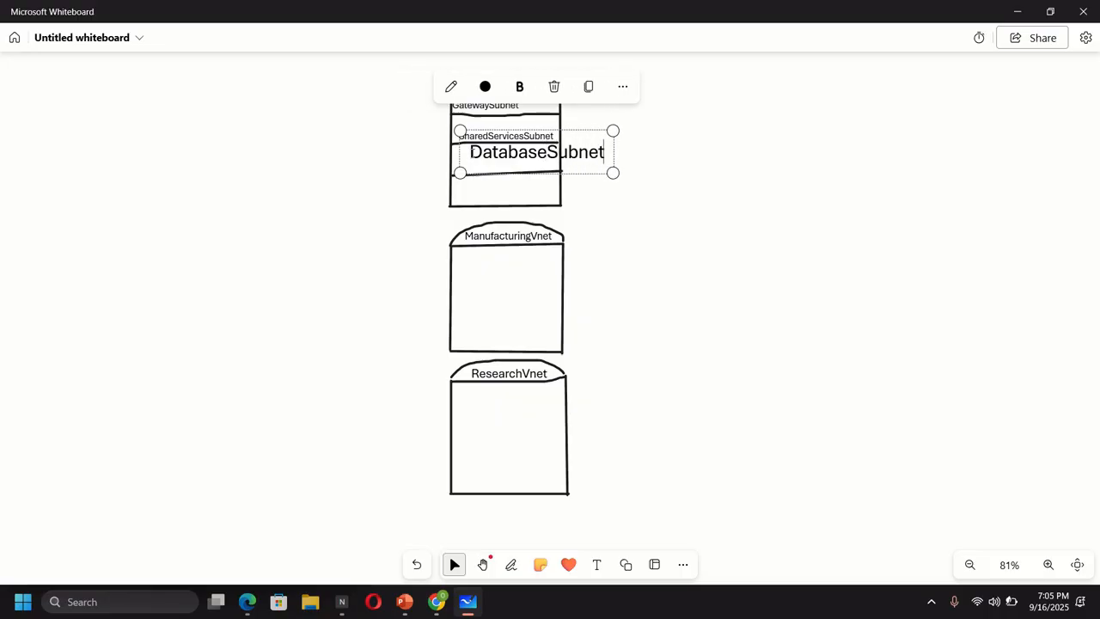
pyautogui.moveTo(612, 131); pyautogui.dragTo(538, 152)
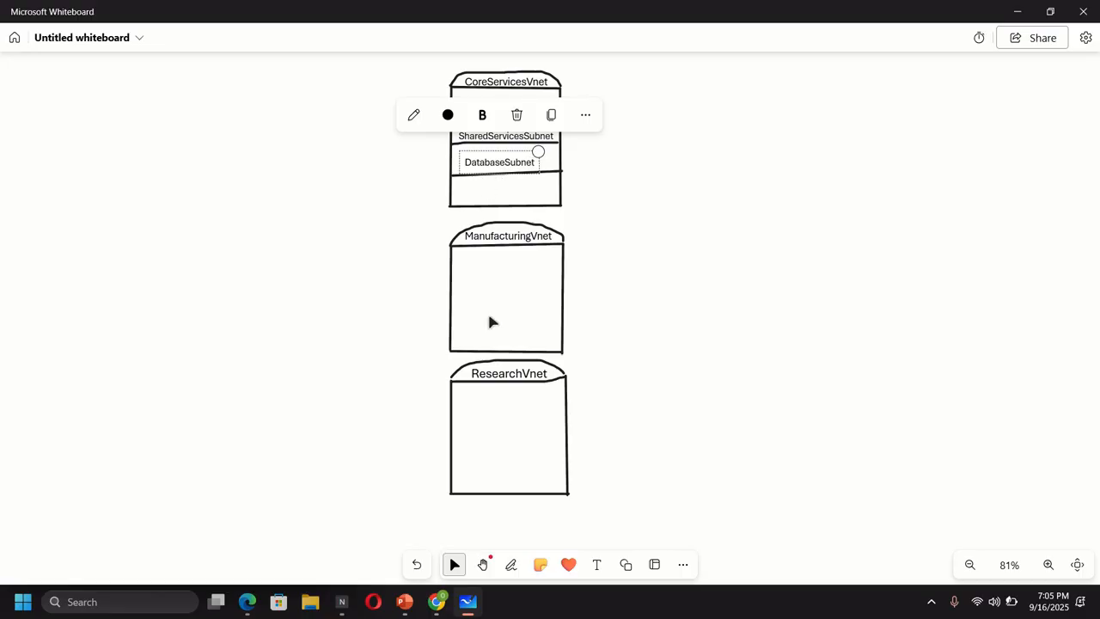
# - Add a PublicWebServicesSubnet label in the bottom CoreServicesVnet row, shrunk to fit the box
pyautogui.click(435, 599)
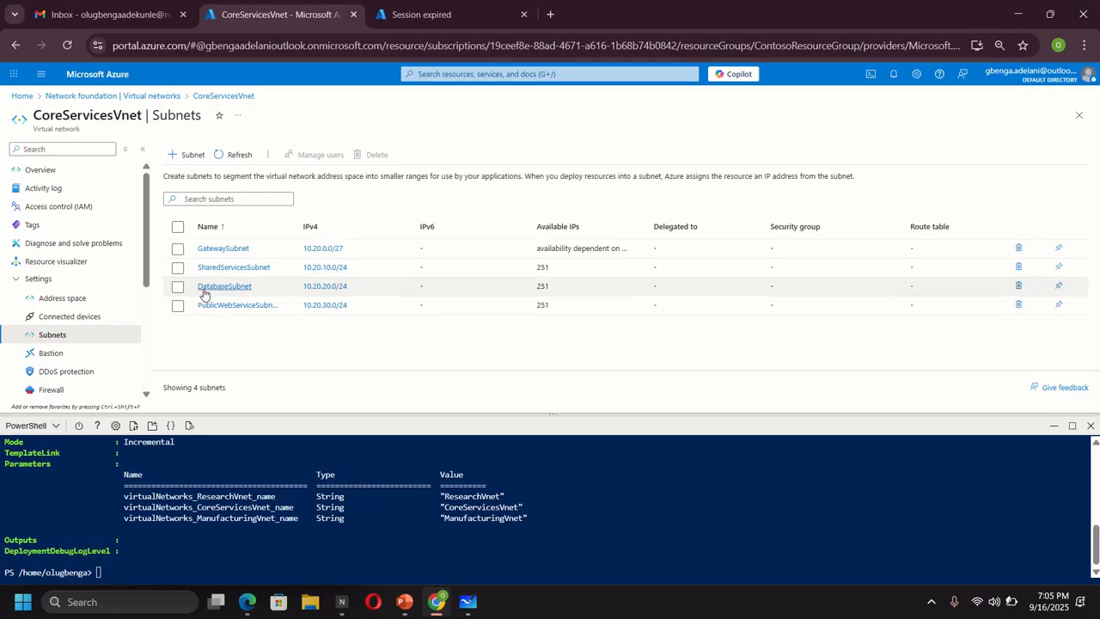
pyautogui.click(458, 610)
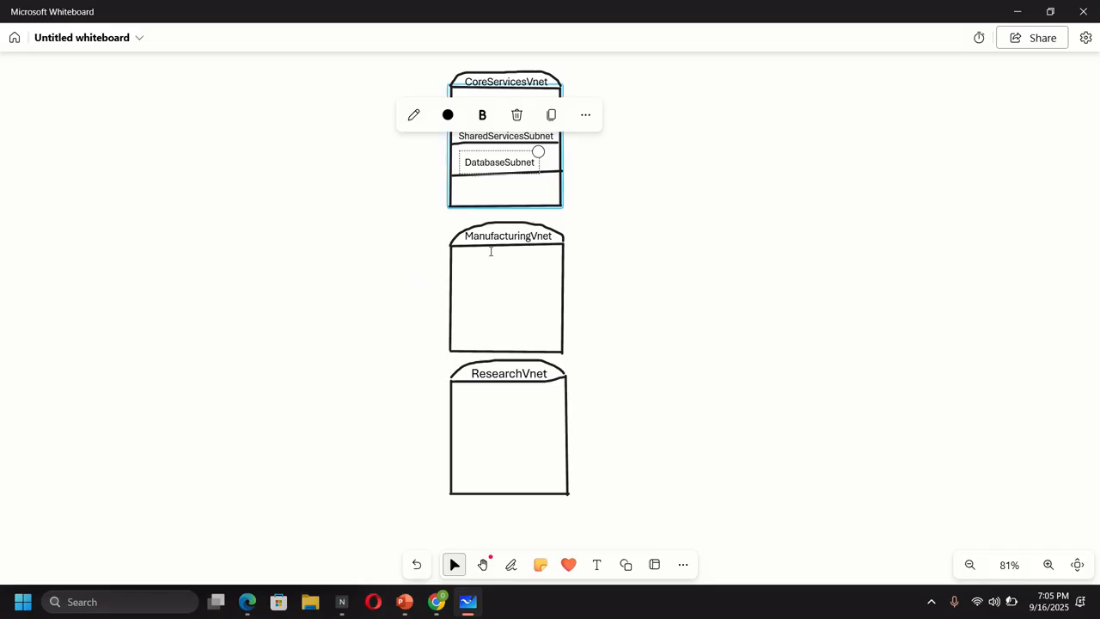
pyautogui.click(596, 567)
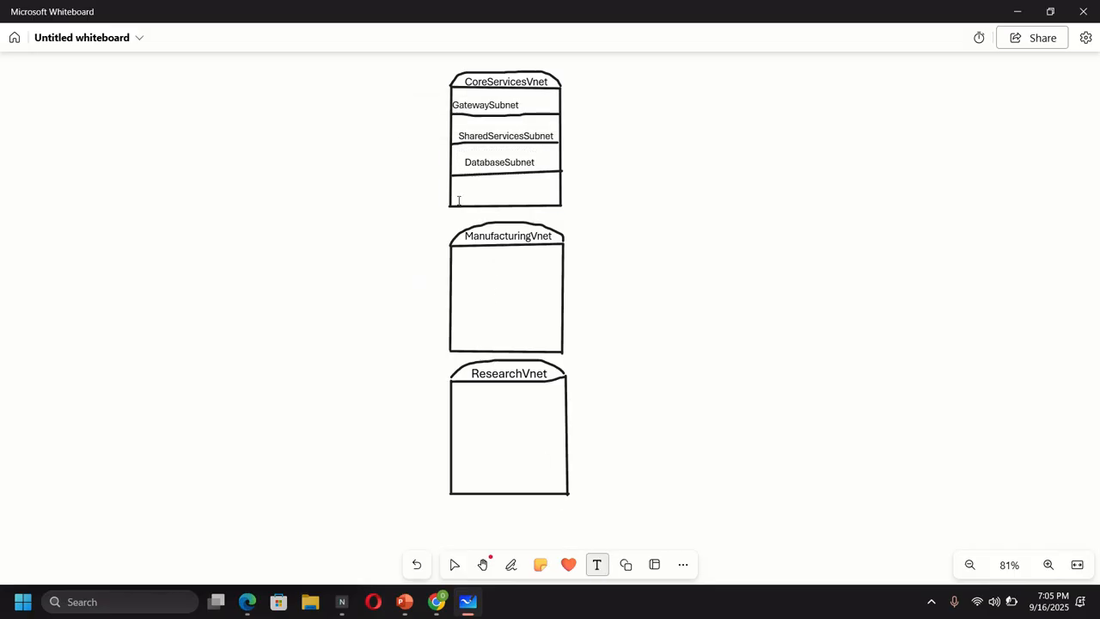
pyautogui.click(457, 200)
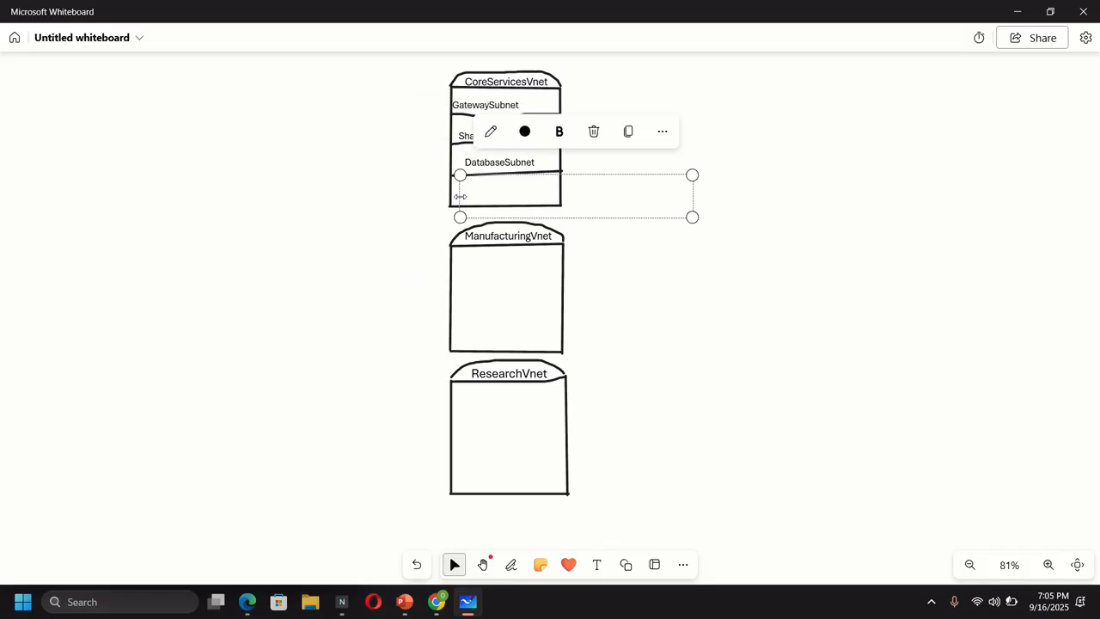
pyautogui.write('Publi')
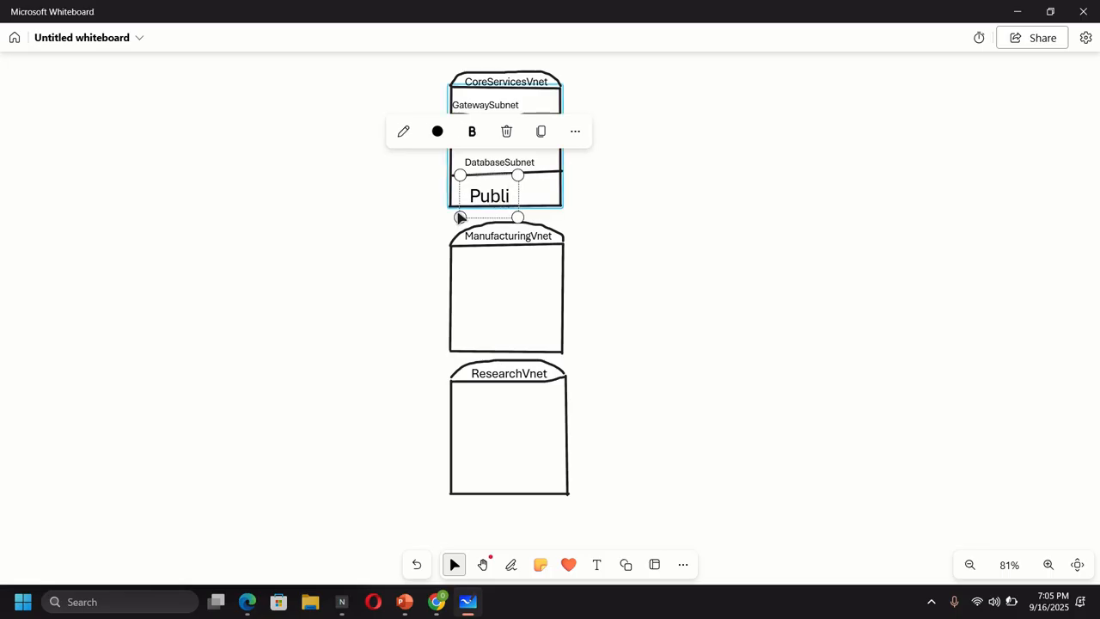
pyautogui.write('cWe')
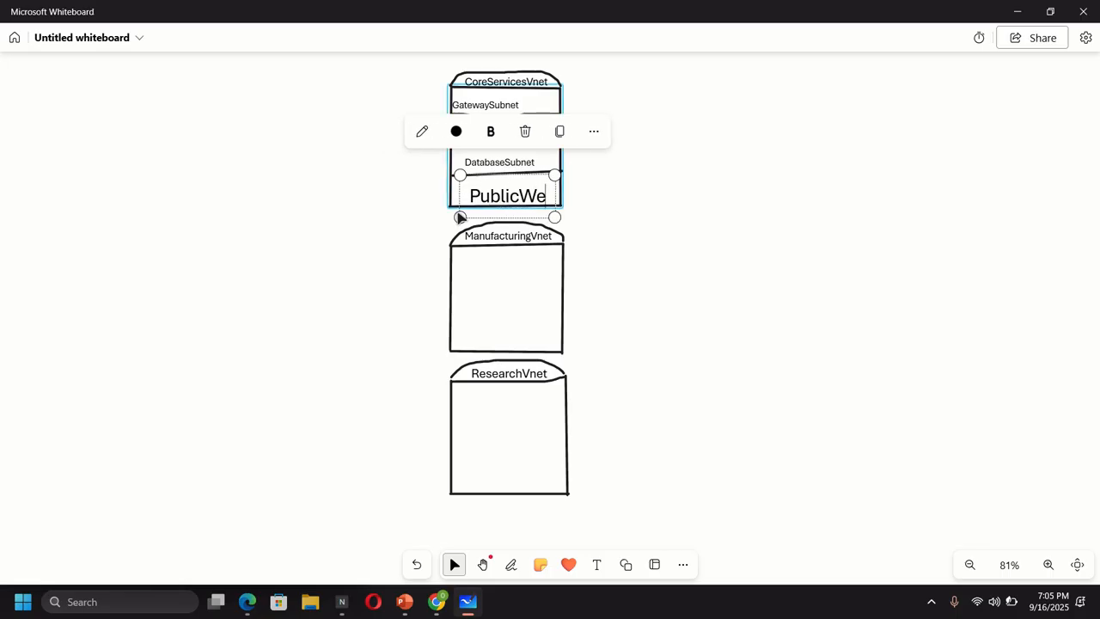
pyautogui.write('bServi')
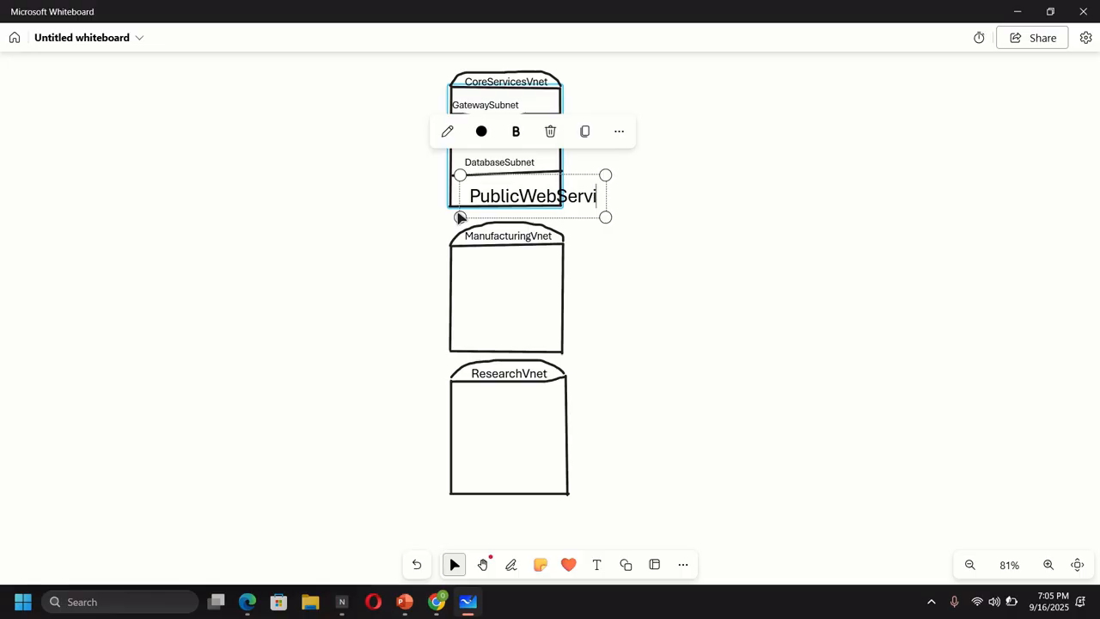
pyautogui.write('cesSubnet')
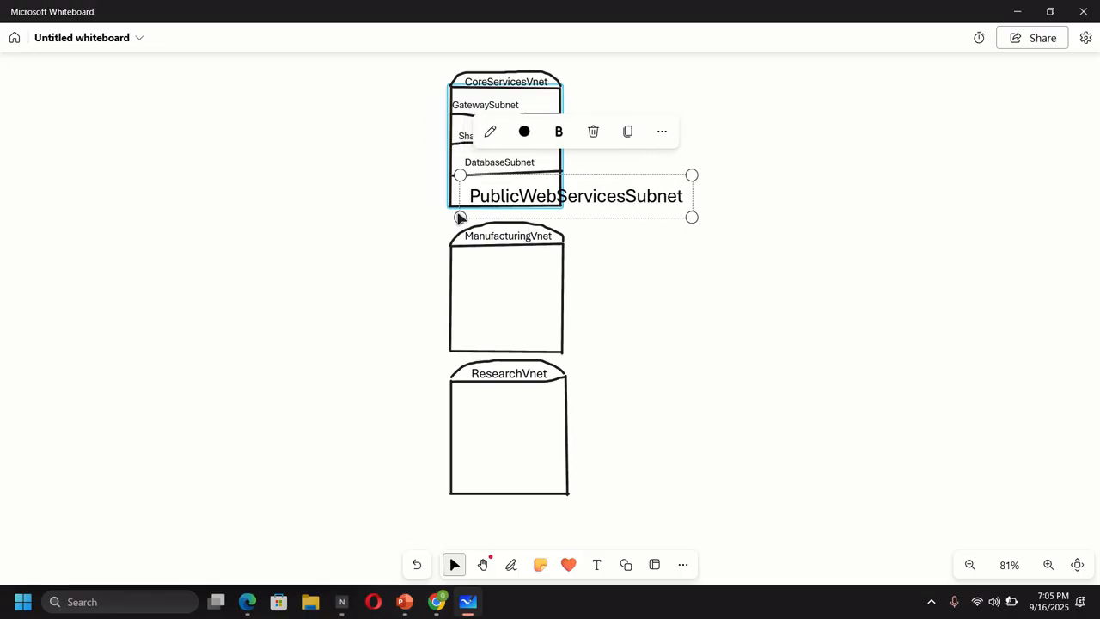
pyautogui.moveTo(690, 217); pyautogui.dragTo(603, 201)
pyautogui.moveTo(459, 200)
pyautogui.mouseDown()
pyautogui.moveTo(445, 211)
pyautogui.moveTo(449, 203)
pyautogui.mouseUp()
pyautogui.moveTo(604, 175); pyautogui.dragTo(551, 185)
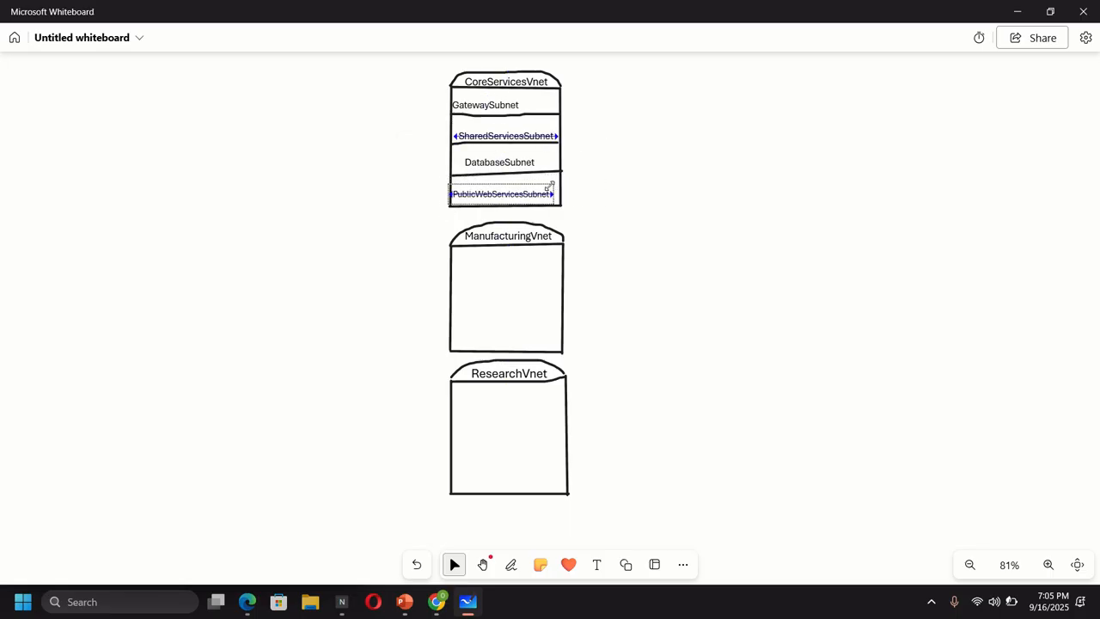
pyautogui.click(605, 321)
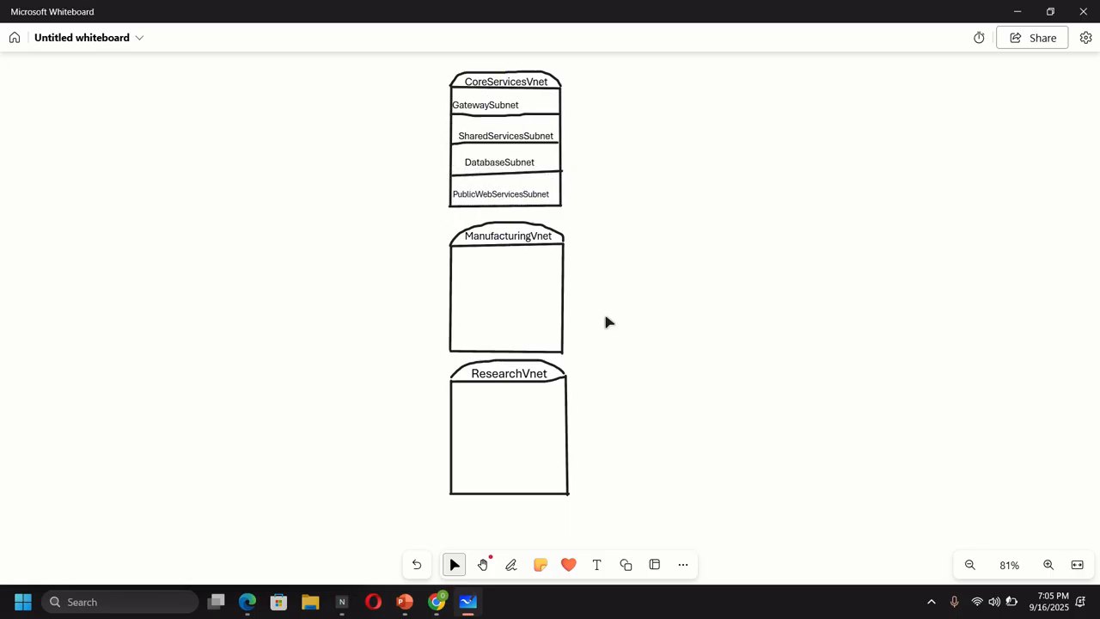
pyautogui.click(436, 602)
# - Open ManufacturingVnet from the Network foundation list and view its four /24 subnets
pyautogui.click(160, 97)
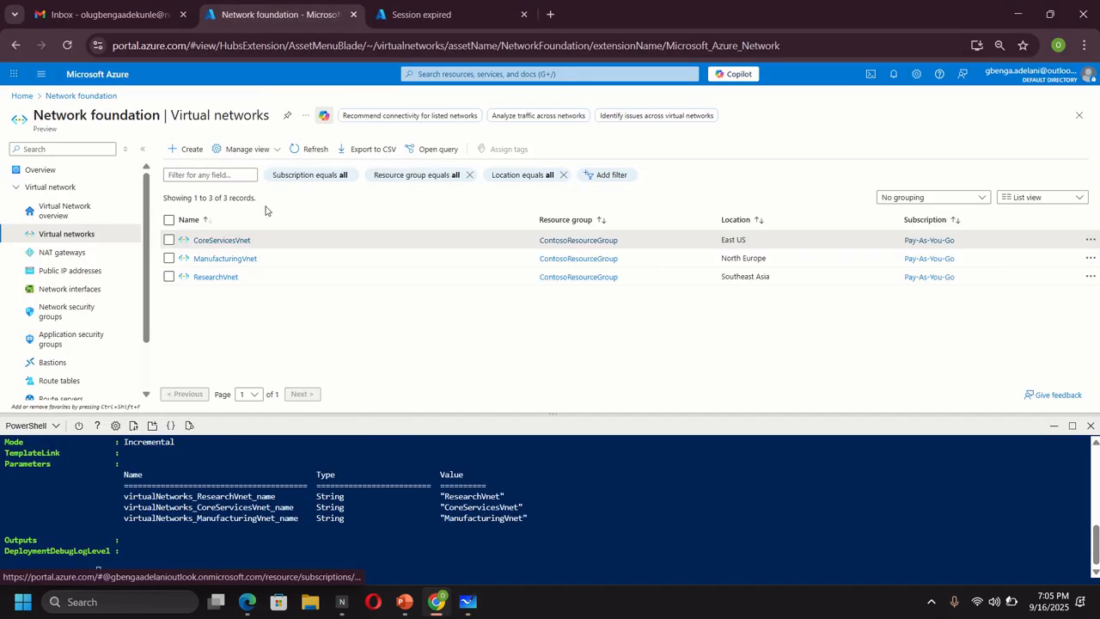
pyautogui.click(222, 259)
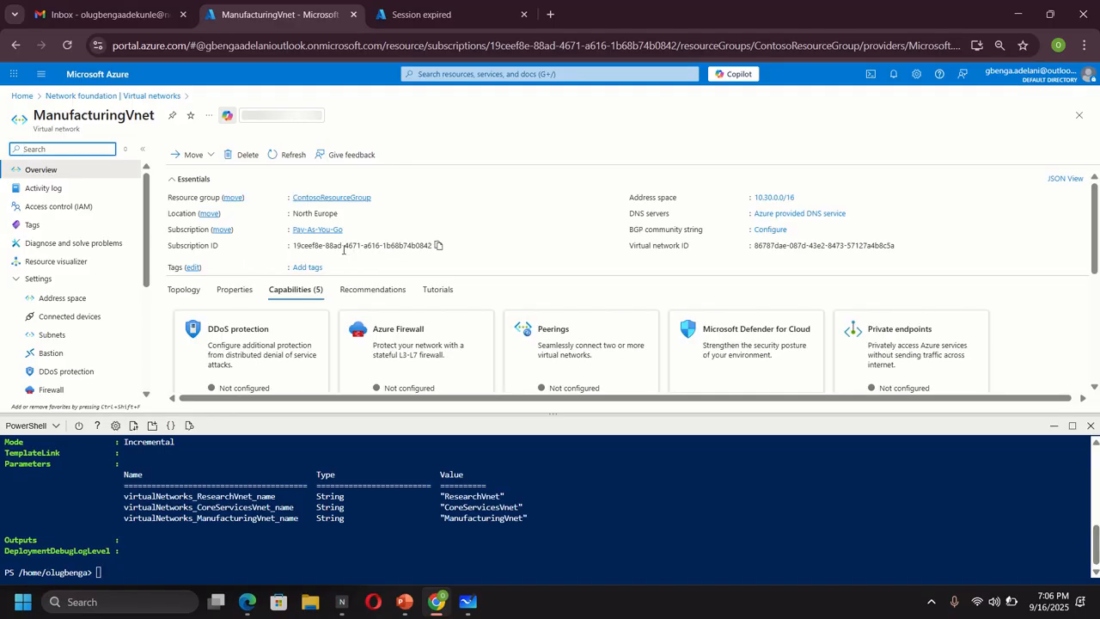
pyautogui.click(53, 335)
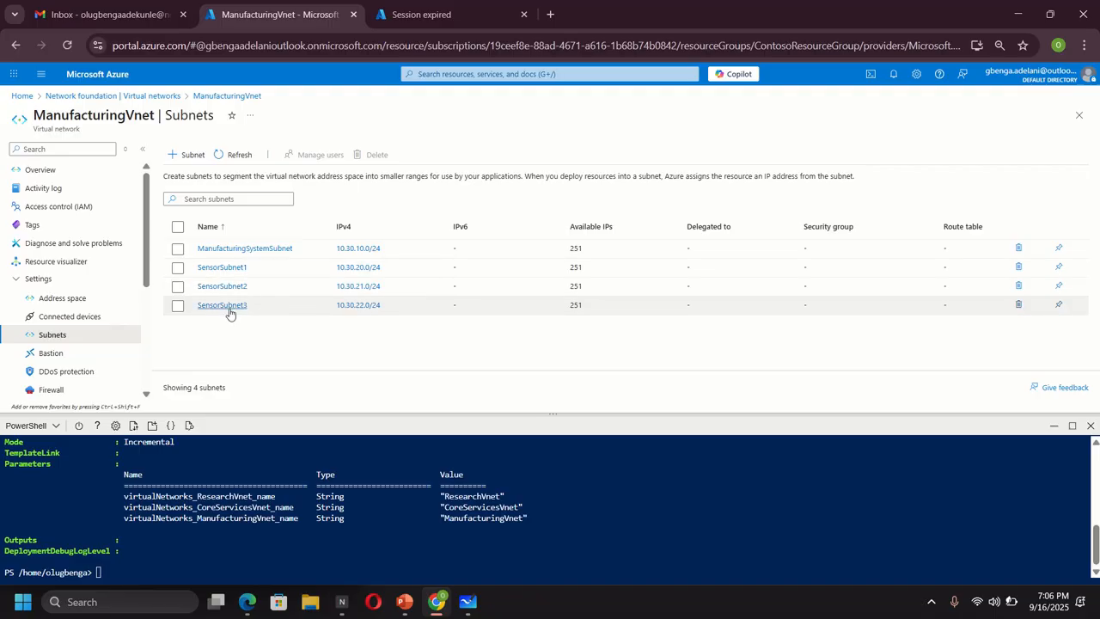
# - Draw horizontal black pen lines dividing the ManufacturingVnet box into stacked rows
pyautogui.click(465, 605)
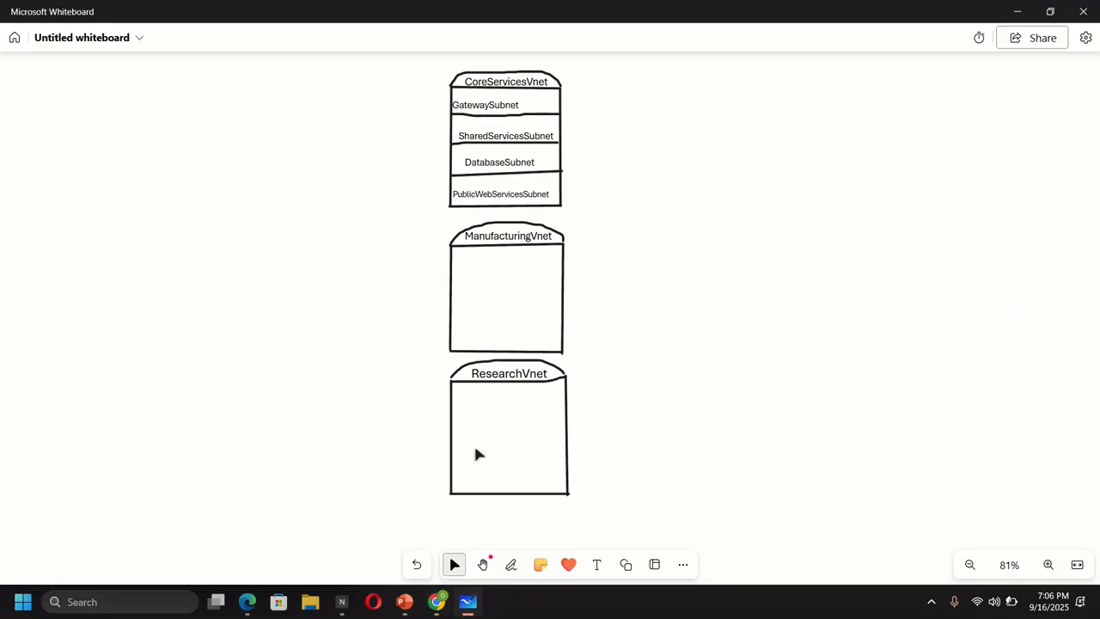
pyautogui.click(510, 567)
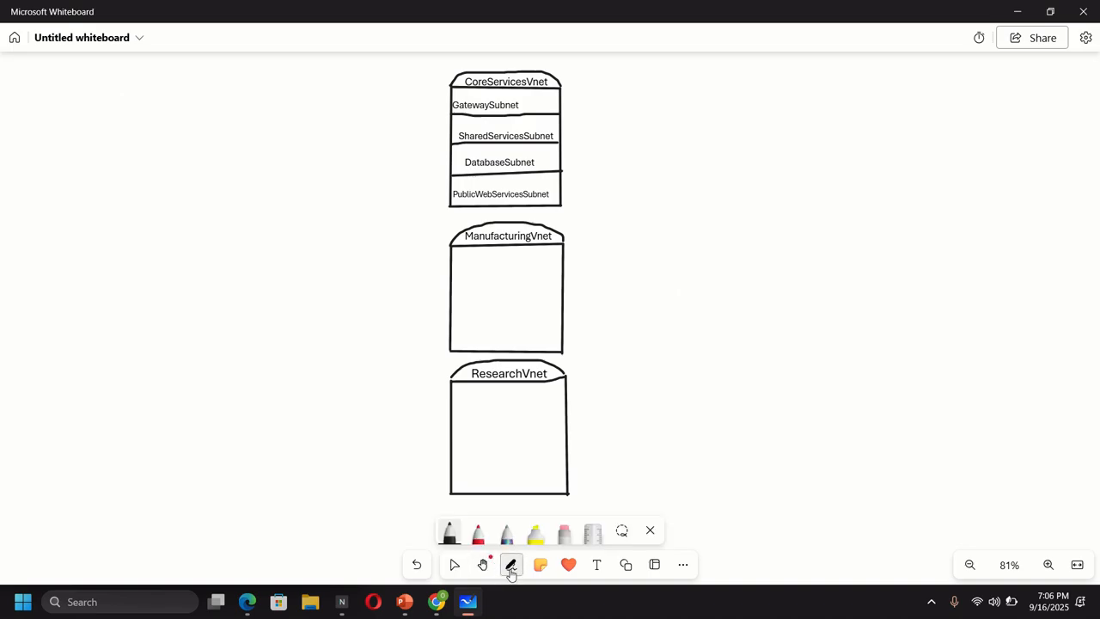
pyautogui.click(448, 533)
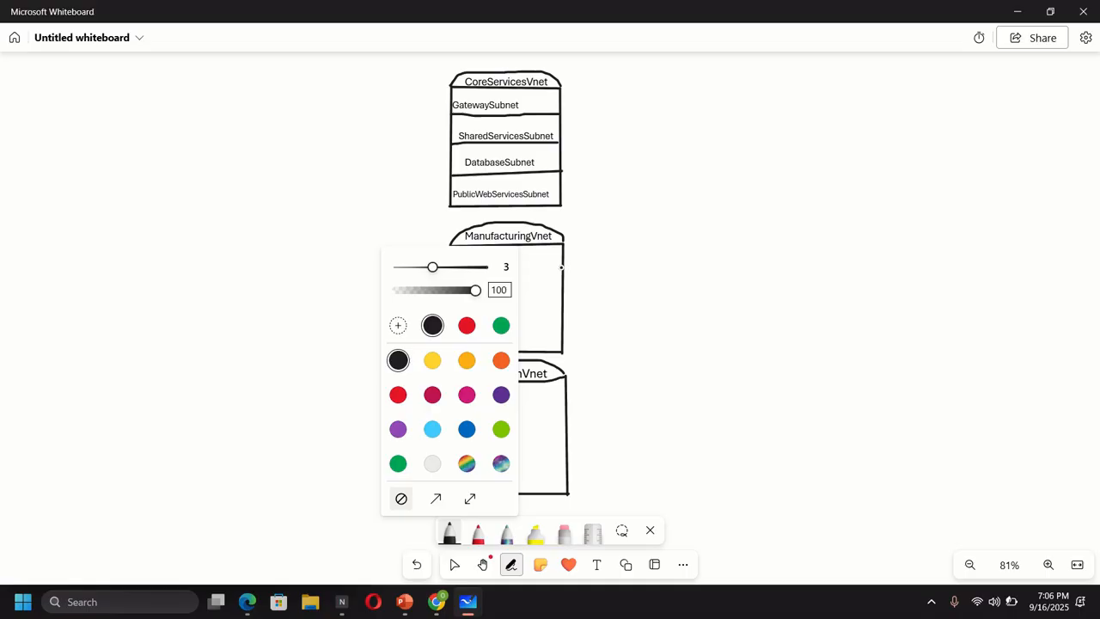
pyautogui.moveTo(561, 266); pyautogui.dragTo(530, 270)
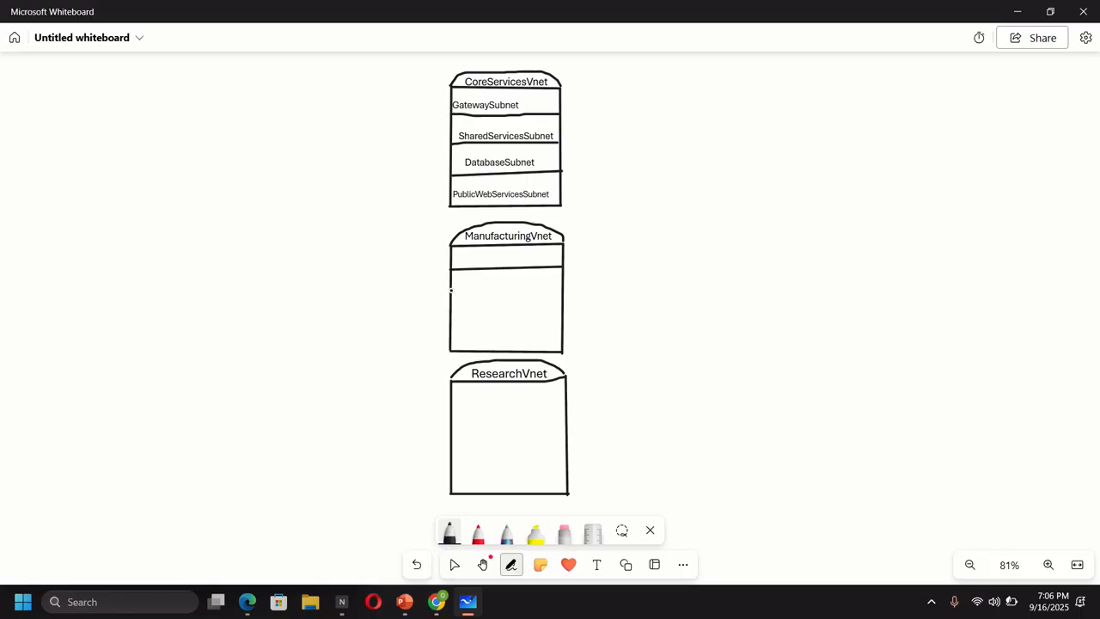
pyautogui.moveTo(462, 289); pyautogui.dragTo(551, 289)
pyautogui.moveTo(483, 311); pyautogui.dragTo(533, 311)
pyautogui.moveTo(448, 332); pyautogui.dragTo(555, 328)
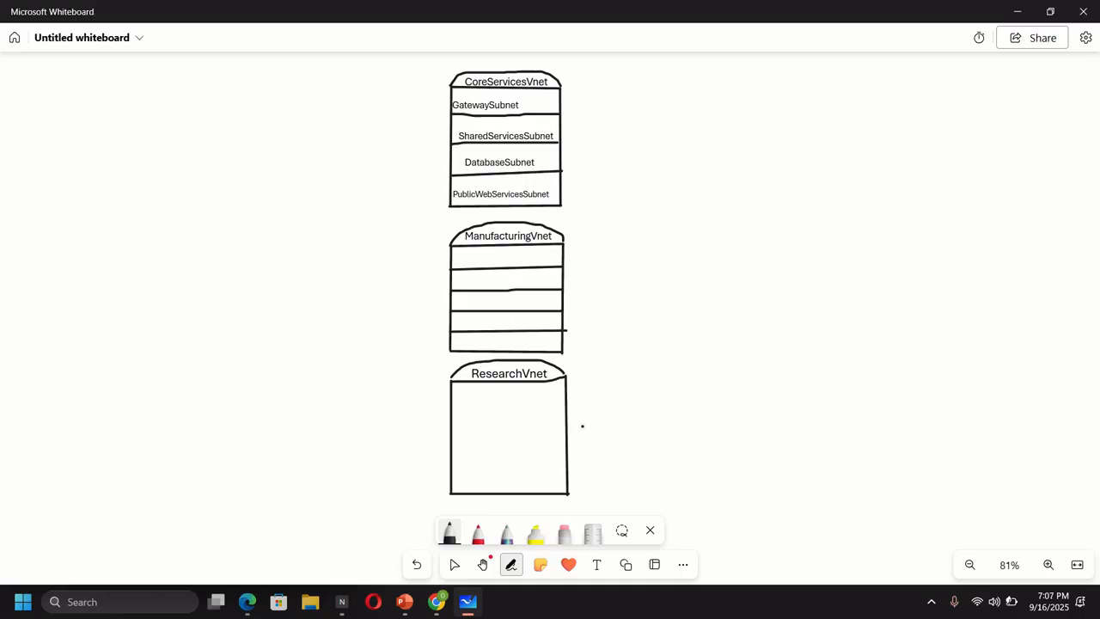
# - Add a ManufacturingSystemSubnet label in ManufacturingVnet's second row, shrunk to fit inside the box
pyautogui.click(597, 565)
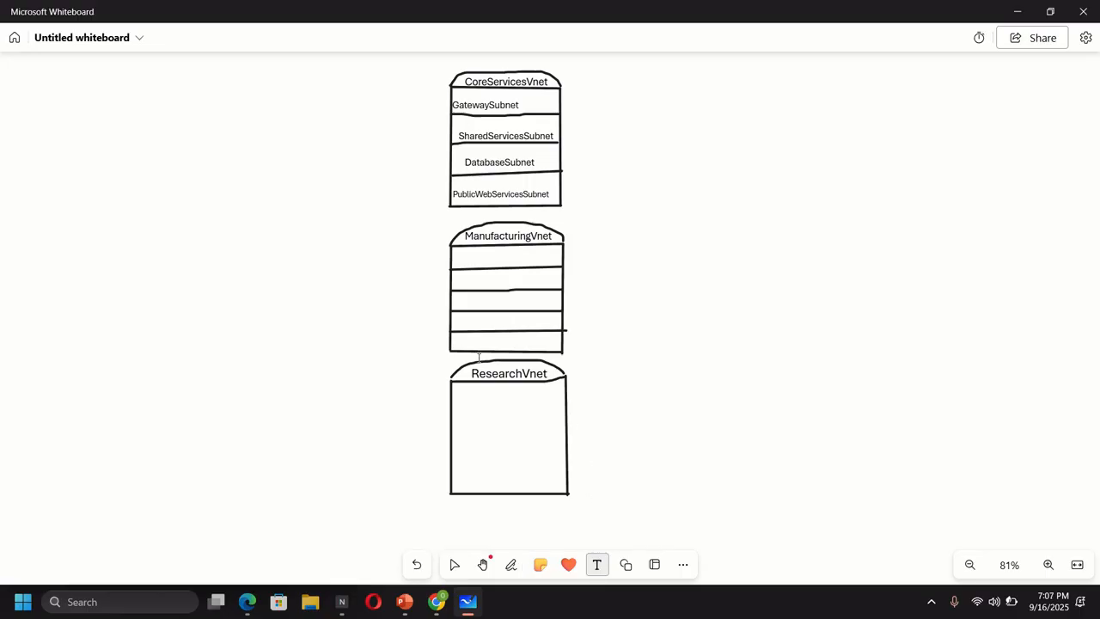
pyautogui.click(463, 280)
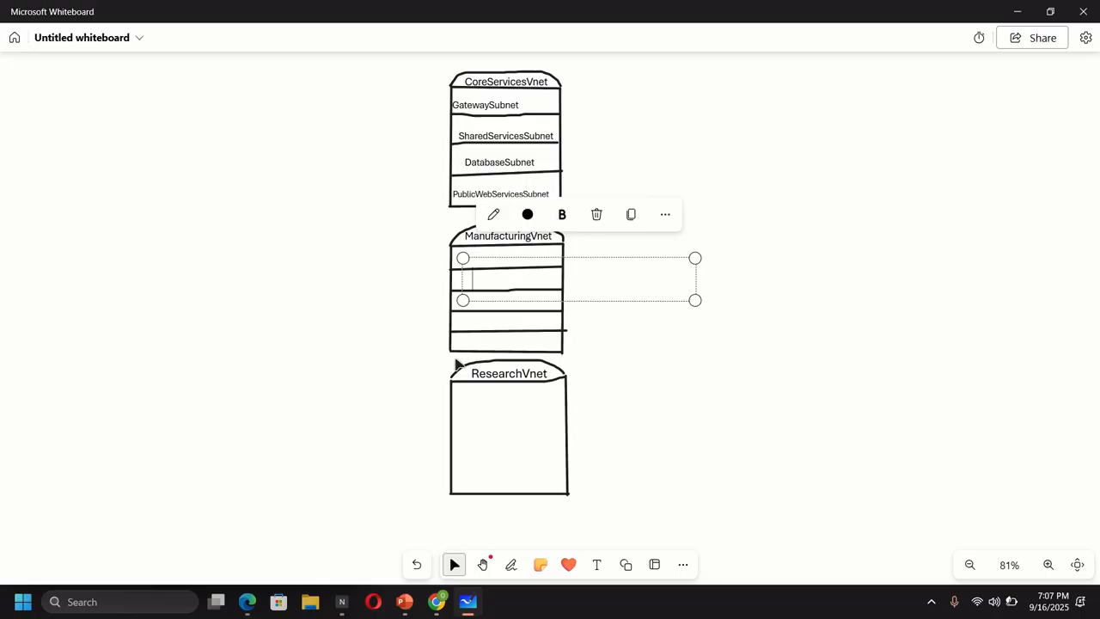
pyautogui.click(436, 601)
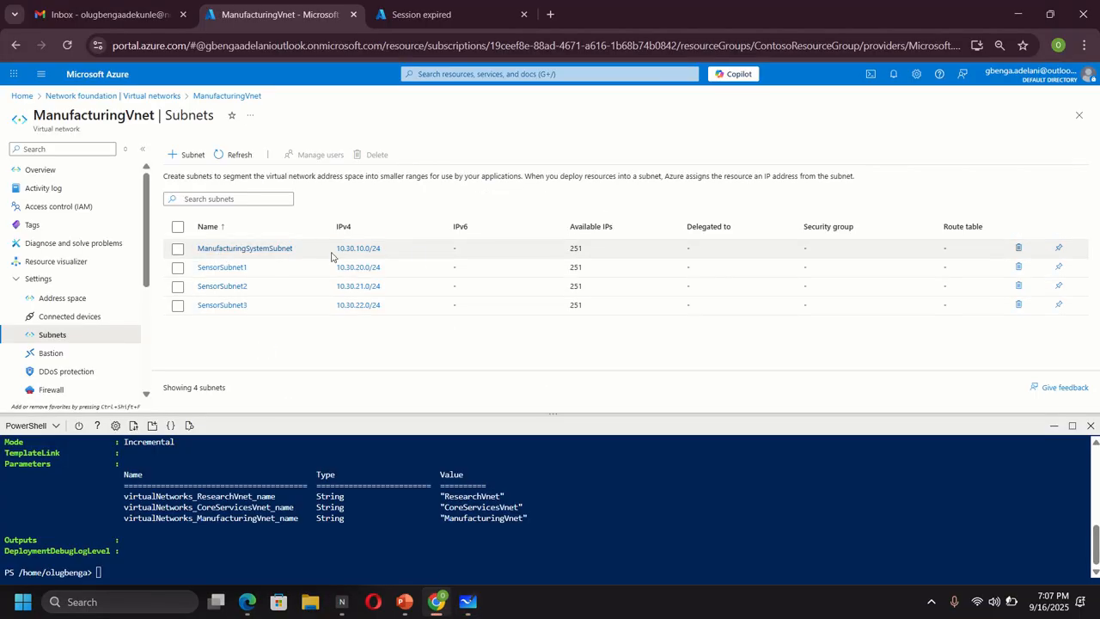
pyautogui.click(1019, 16)
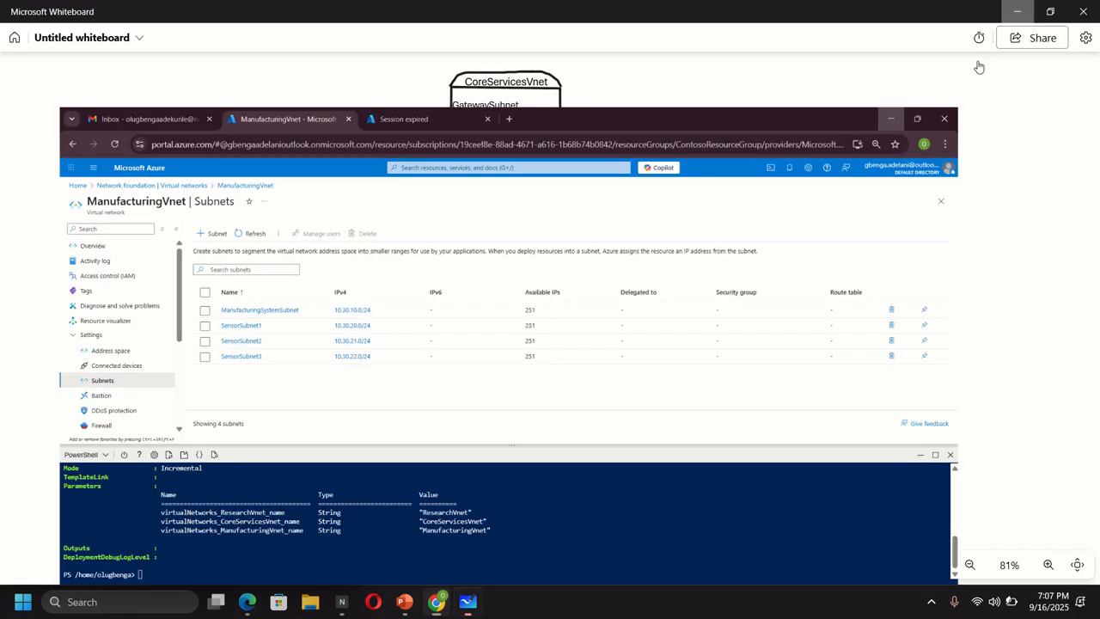
pyautogui.write('M')
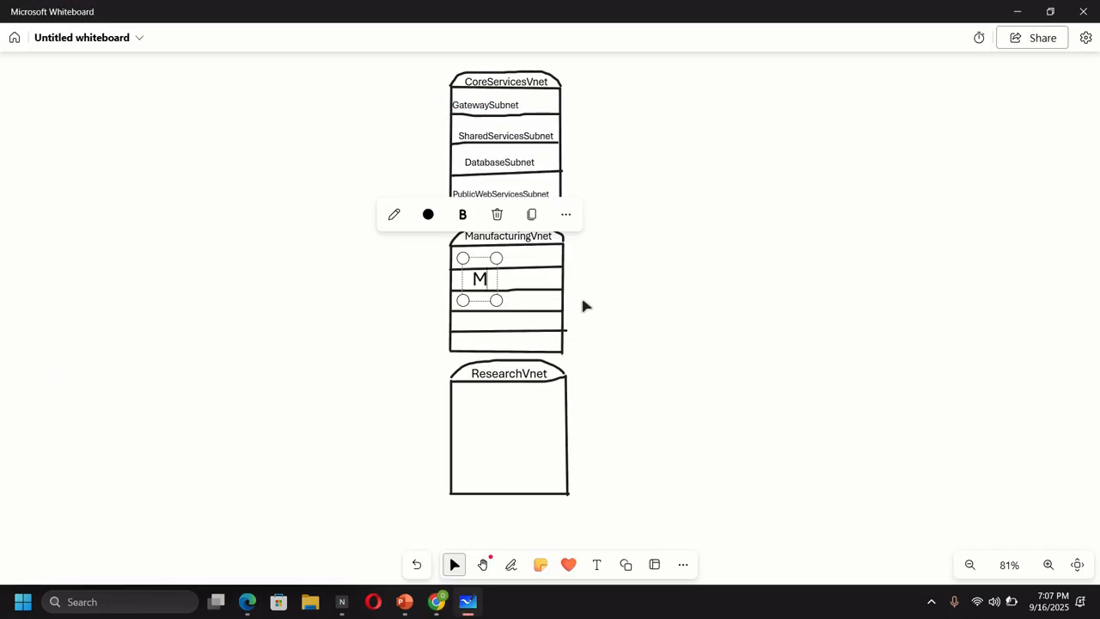
pyautogui.write('anufac')
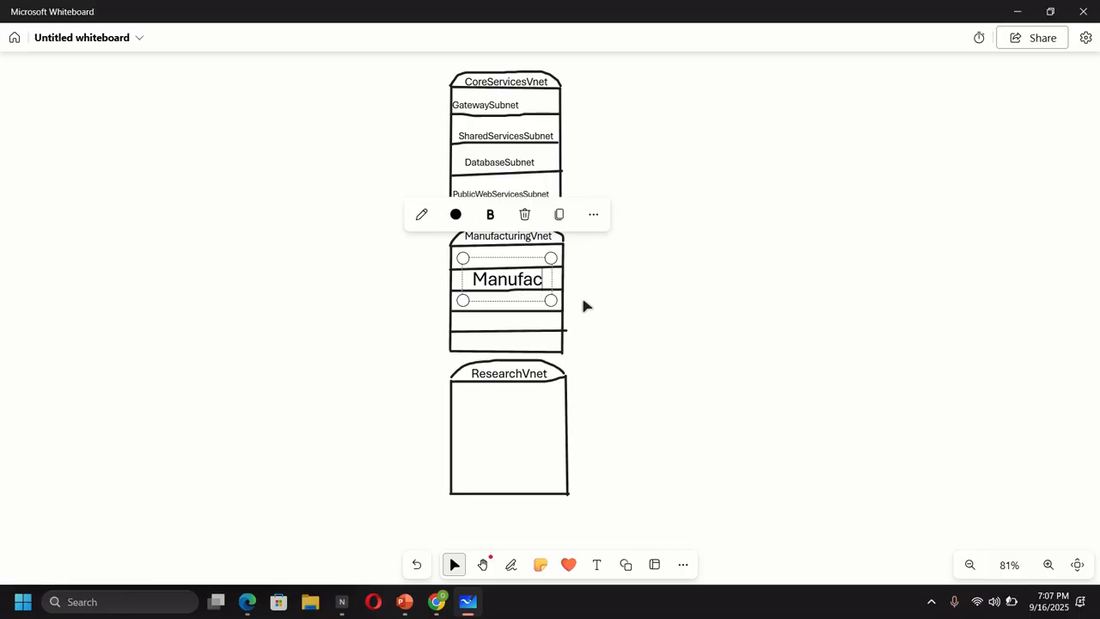
pyautogui.write('turingSystemSubnet')
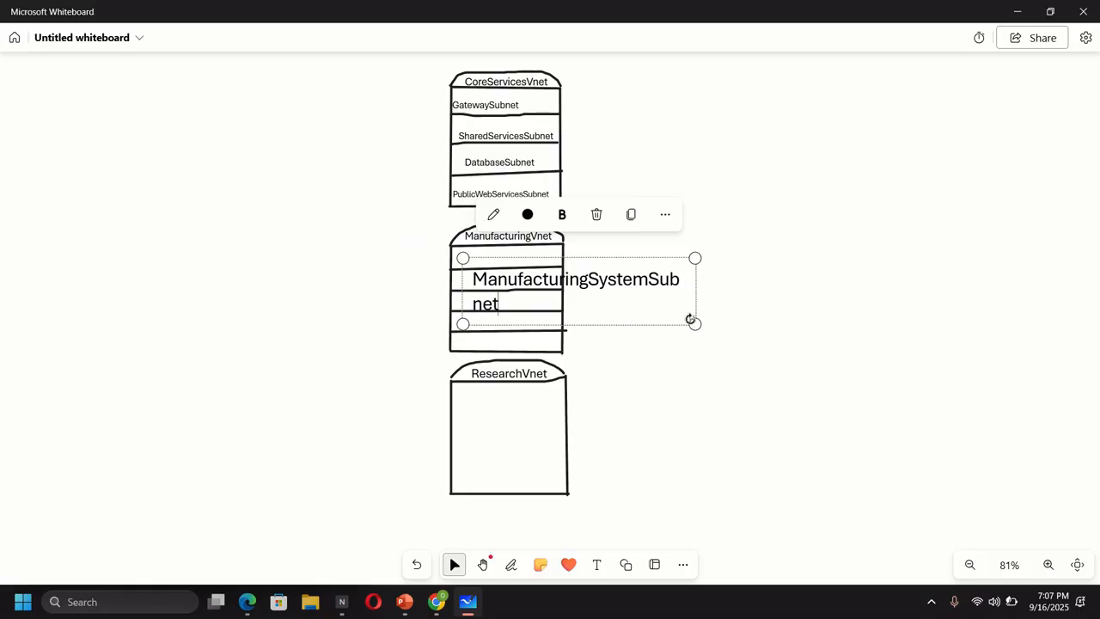
pyautogui.moveTo(694, 324); pyautogui.dragTo(622, 311)
pyautogui.moveTo(623, 256); pyautogui.dragTo(533, 294)
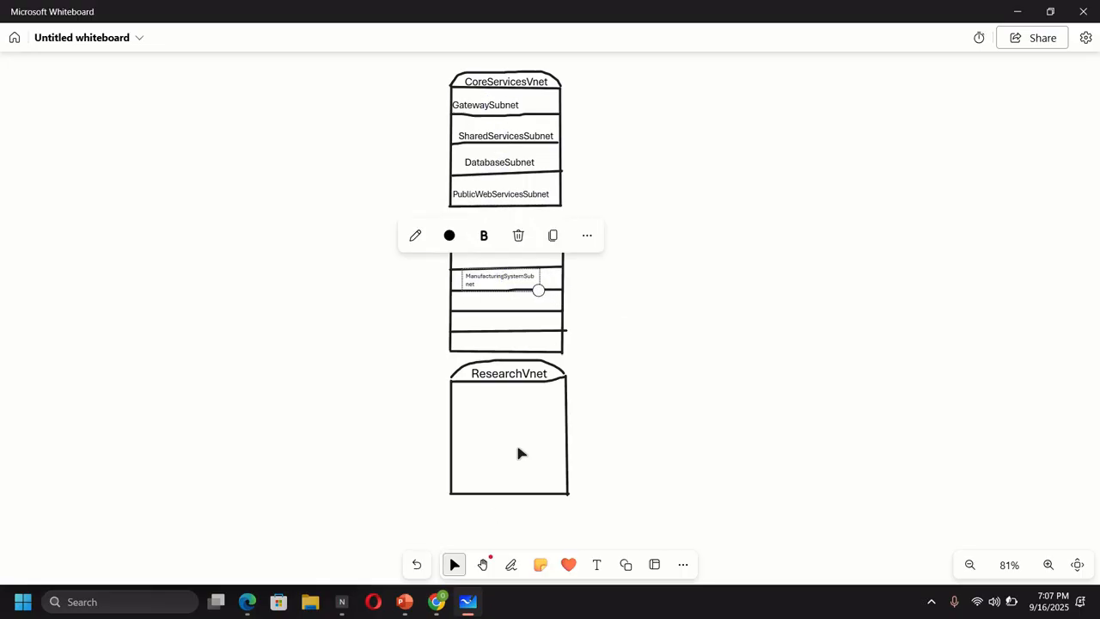
pyautogui.click(437, 602)
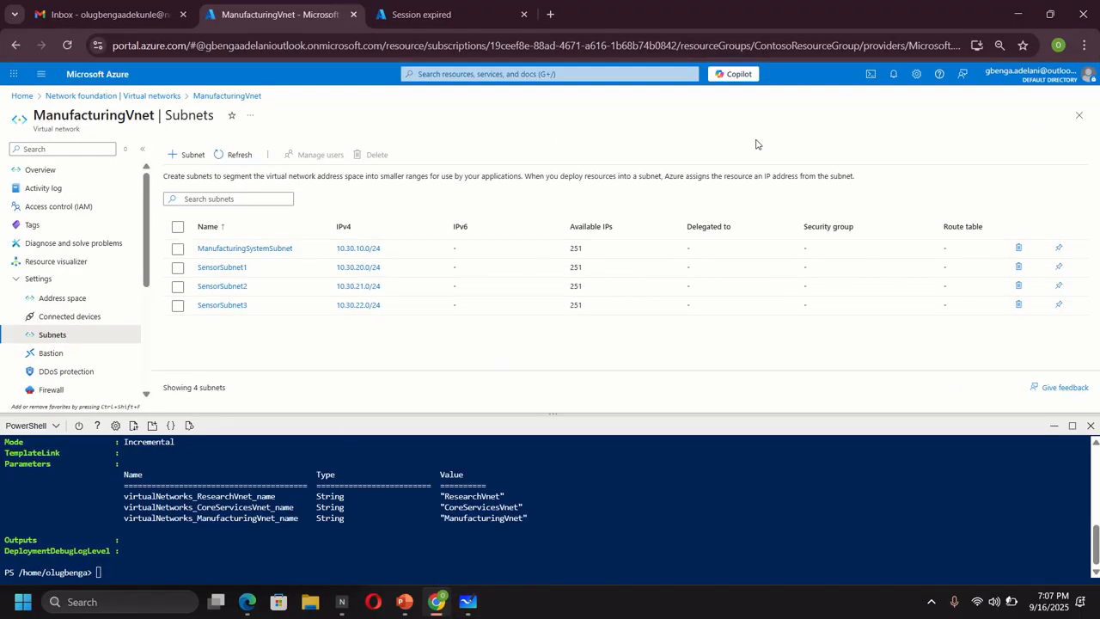
pyautogui.click(1014, 15)
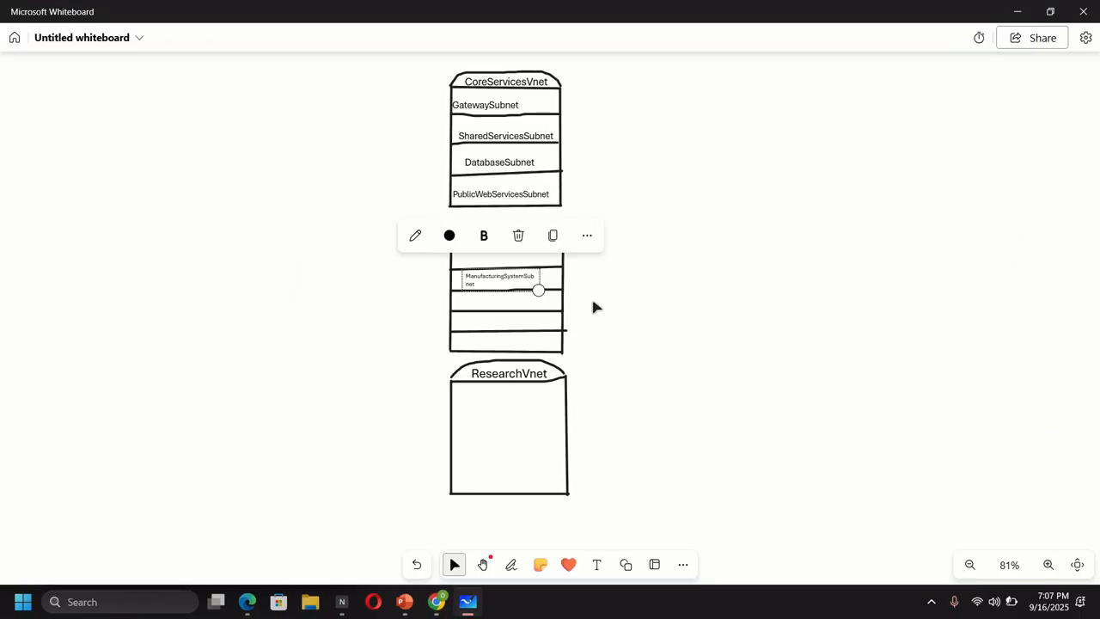
# - Add a SensorSubnet1 label in the third row, sized to fit, rechecking the portal list
pyautogui.click(596, 565)
pyautogui.click(462, 305)
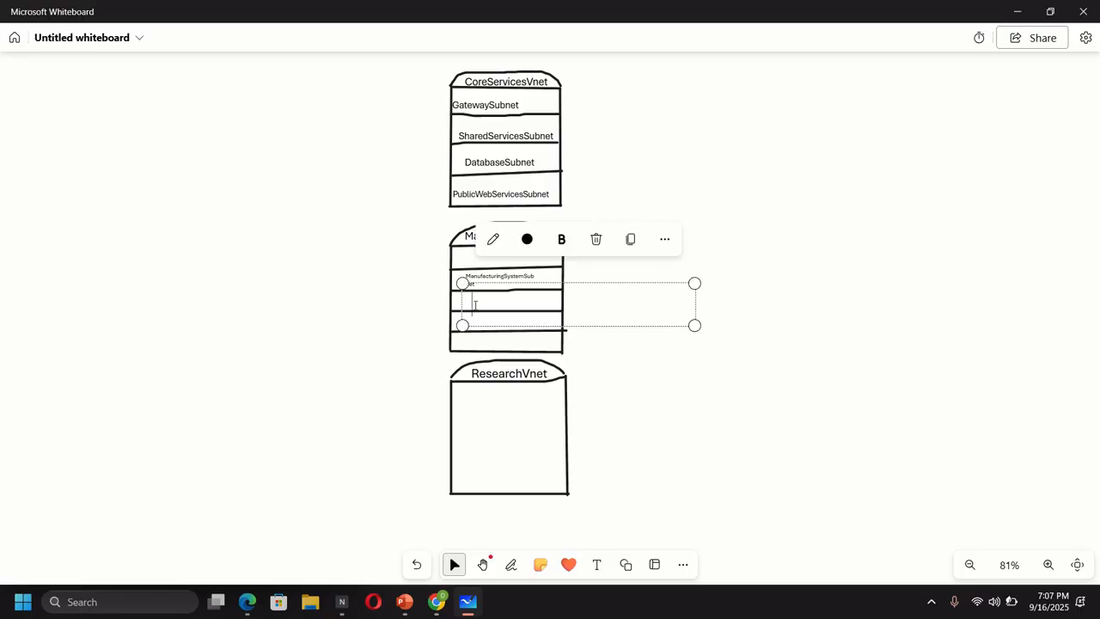
pyautogui.write('Sen')
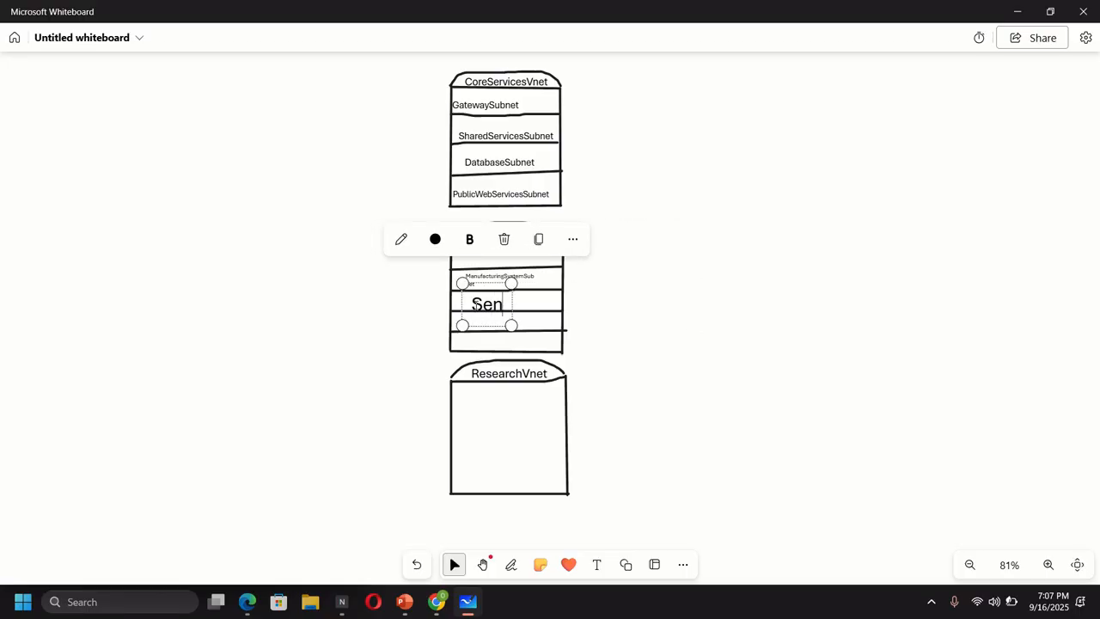
pyautogui.write('sor')
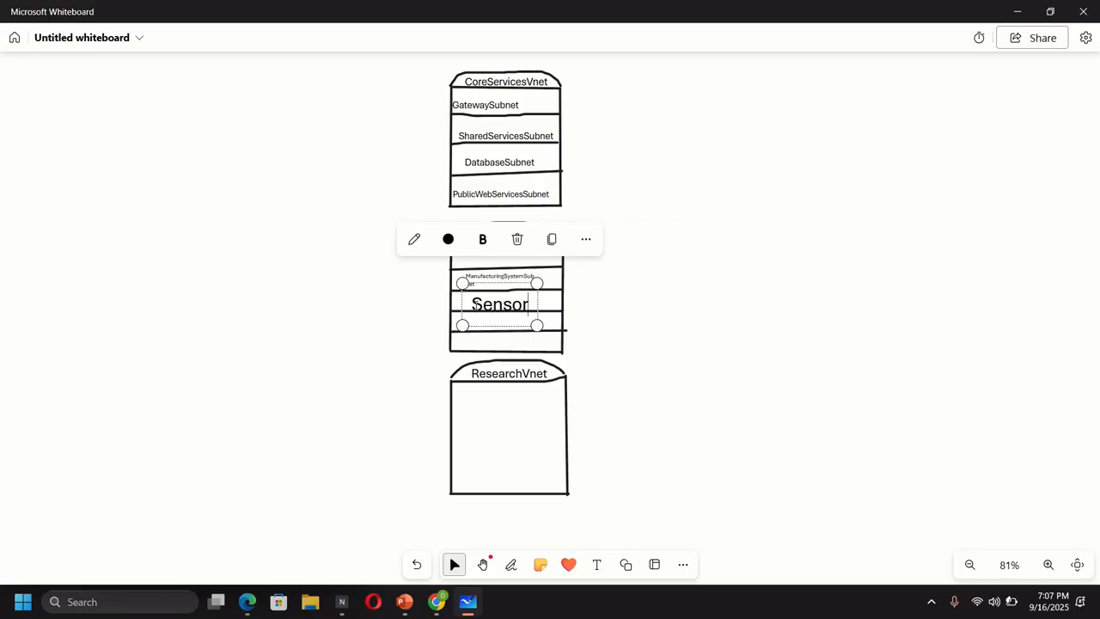
pyautogui.write('Subnet1')
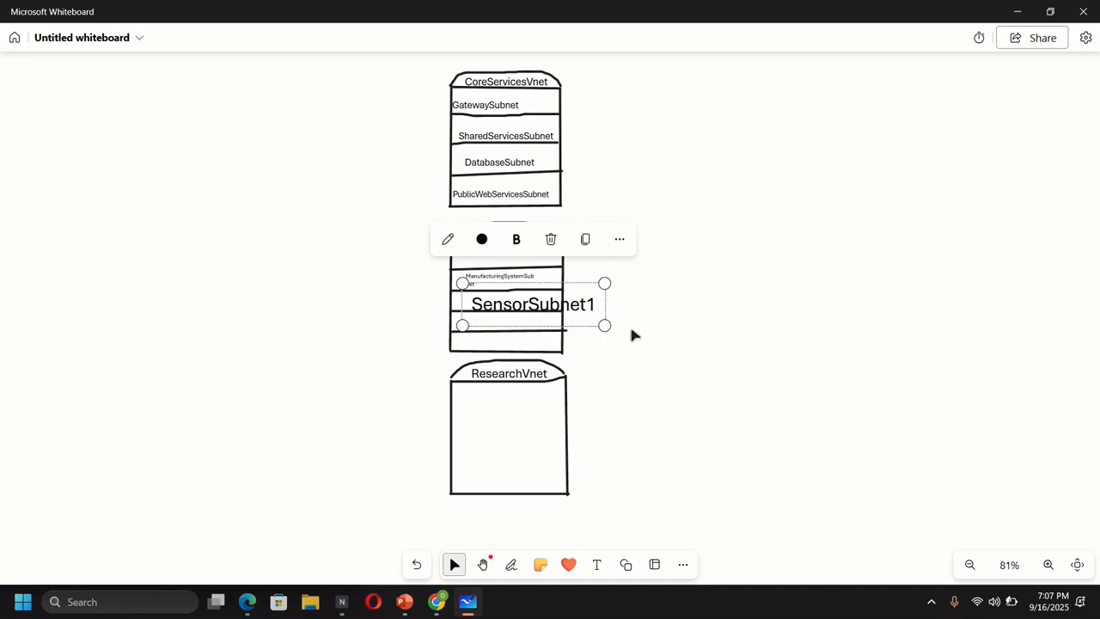
pyautogui.moveTo(604, 325); pyautogui.dragTo(526, 311)
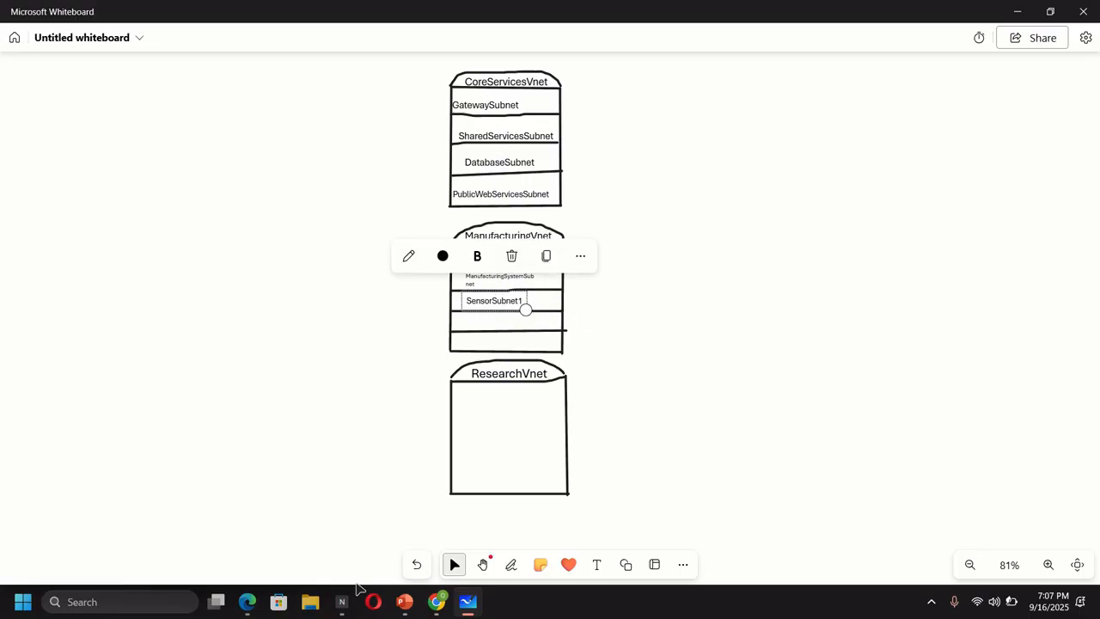
pyautogui.moveTo(248, 612)
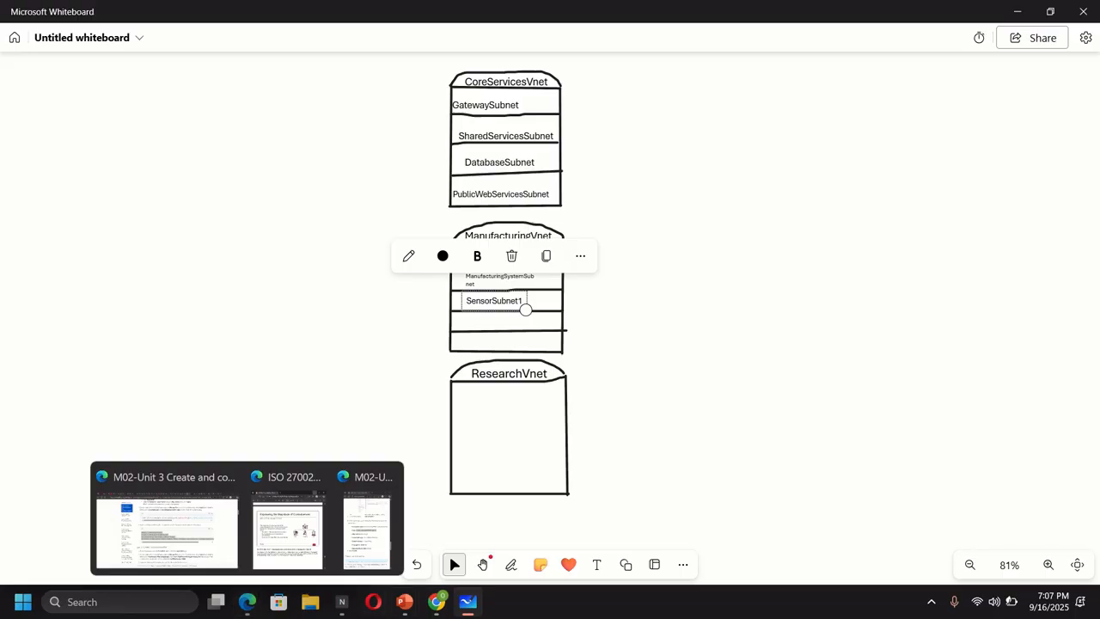
pyautogui.click(438, 603)
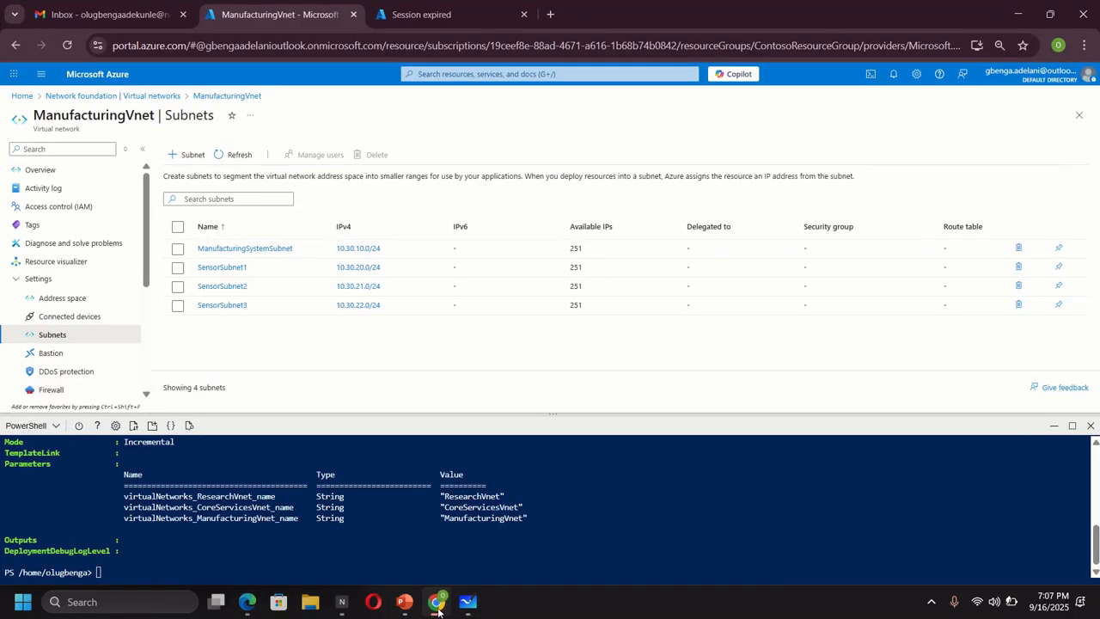
pyautogui.click(1016, 15)
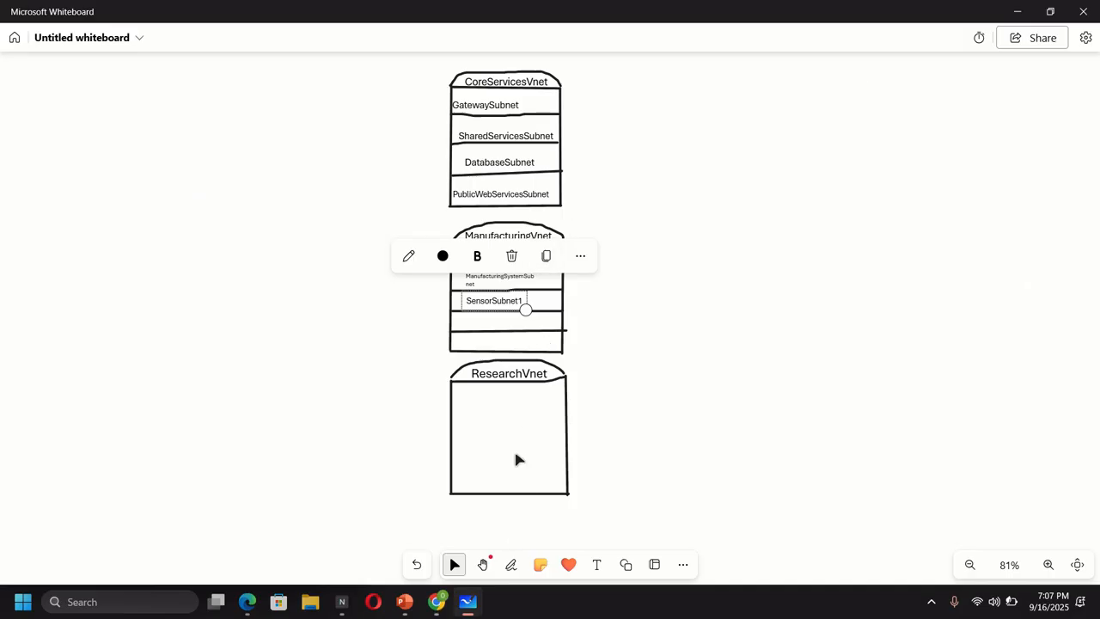
# - Add a SensorSubnet2 label in ManufacturingVnet's fourth row, resized to fit the row
pyautogui.click(597, 564)
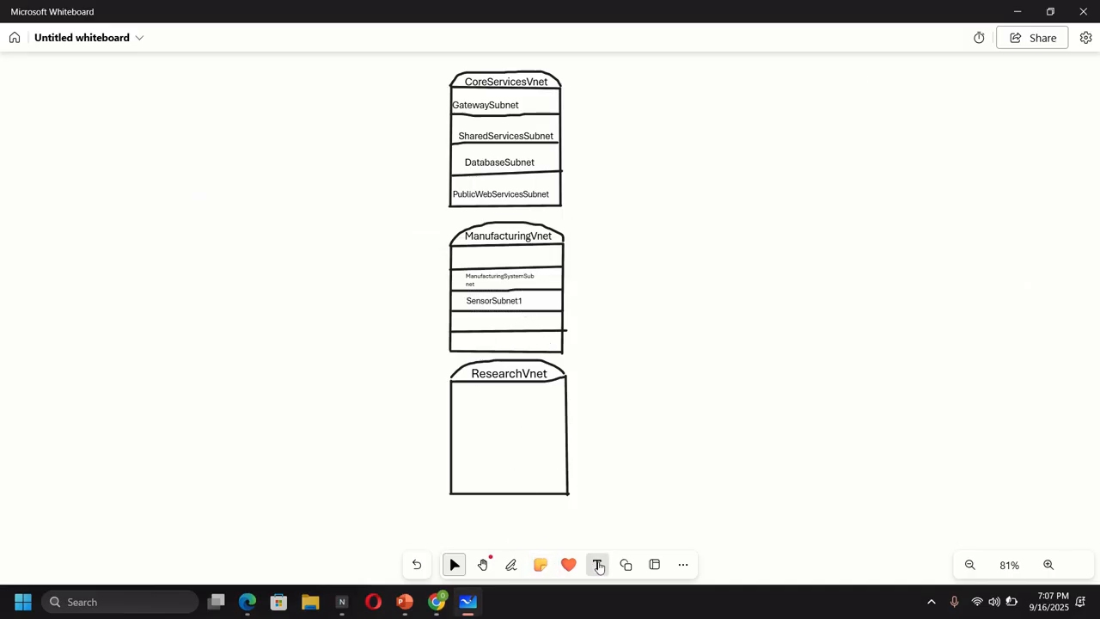
pyautogui.click(468, 322)
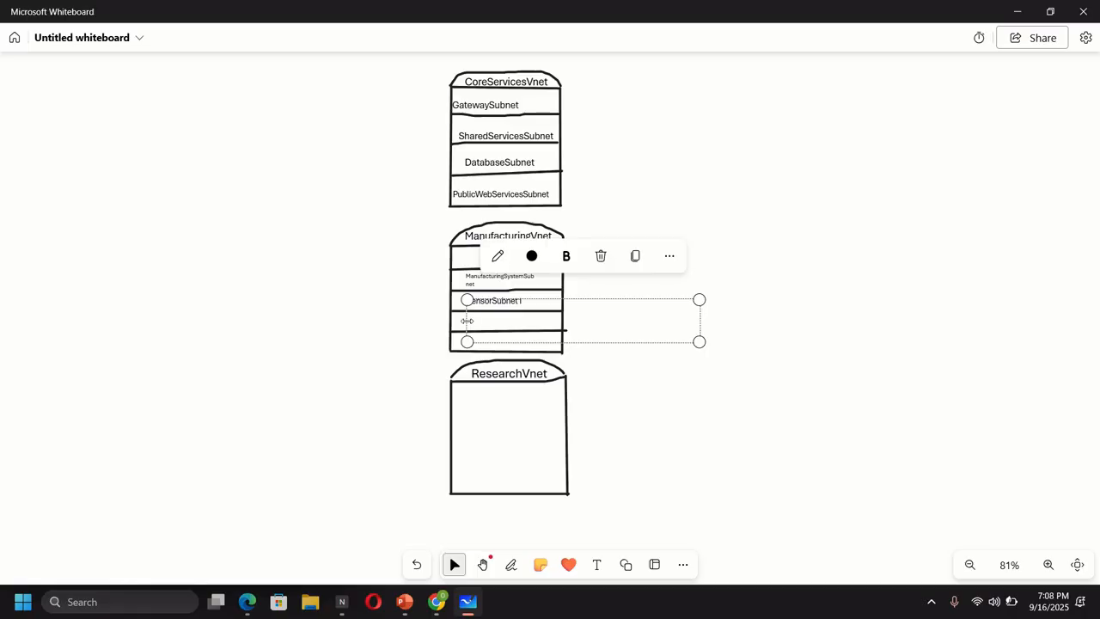
pyautogui.write('Sen')
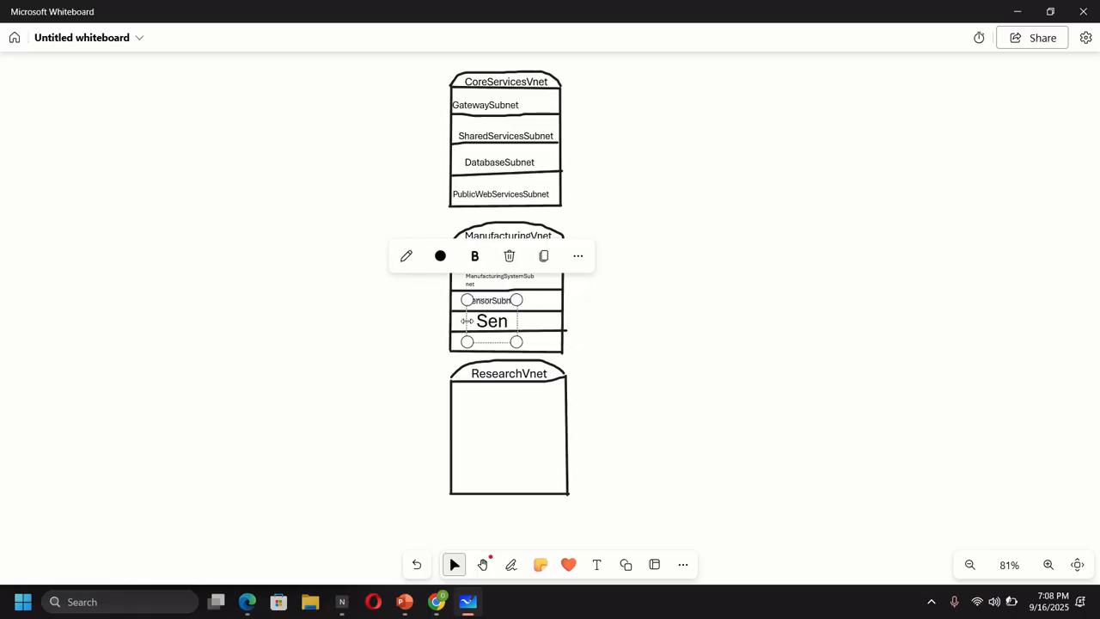
pyautogui.write('sorSub')
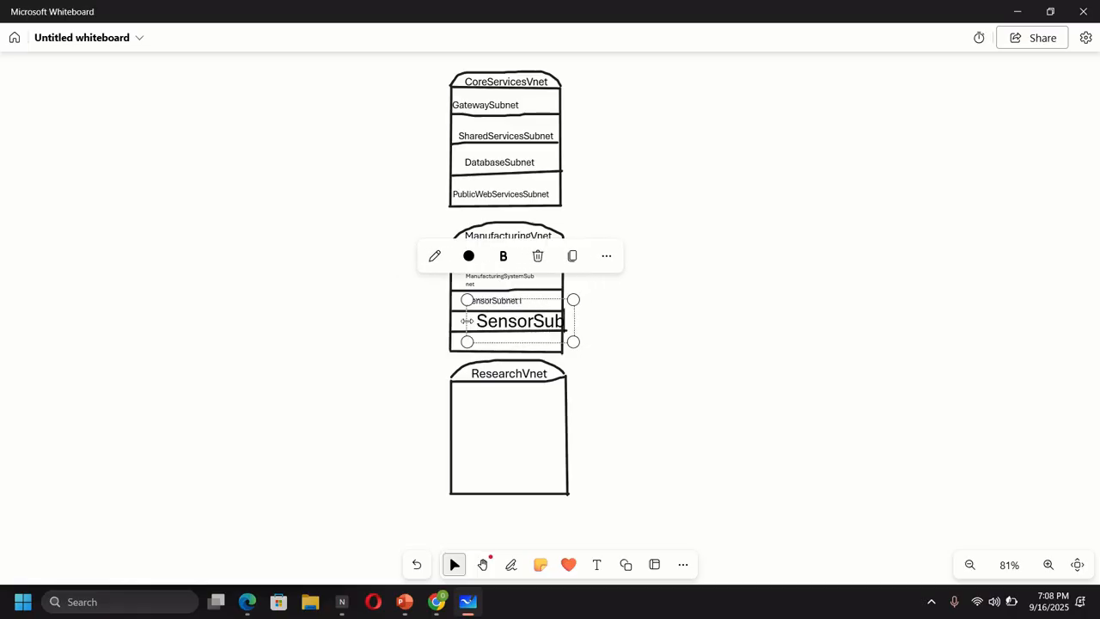
pyautogui.write('net2')
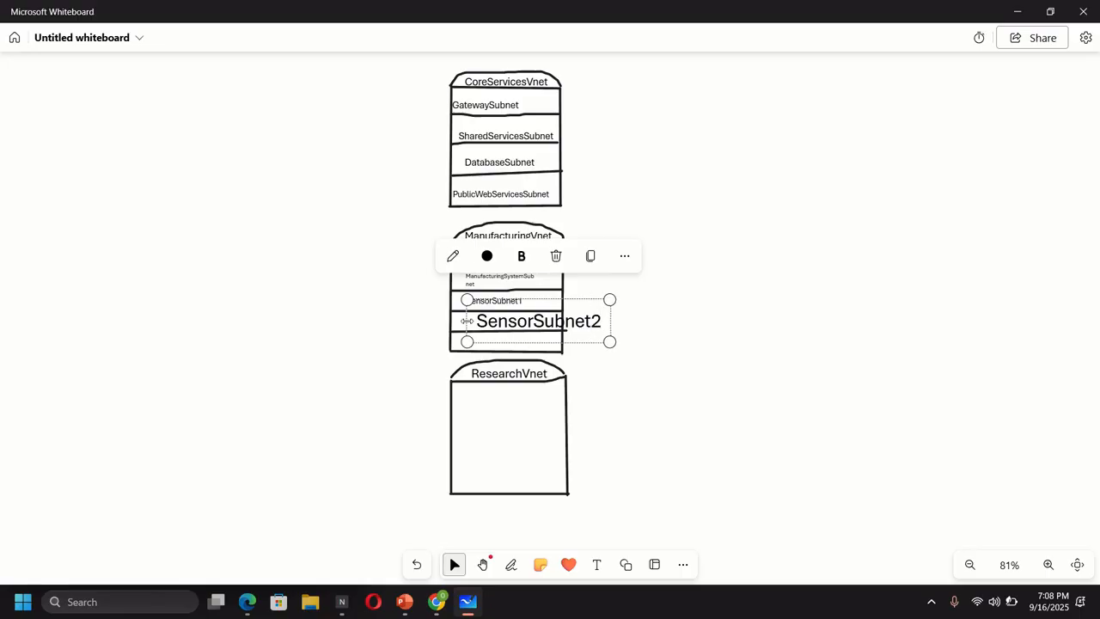
pyautogui.moveTo(607, 341); pyautogui.dragTo(570, 340)
pyautogui.moveTo(574, 301); pyautogui.dragTo(542, 312)
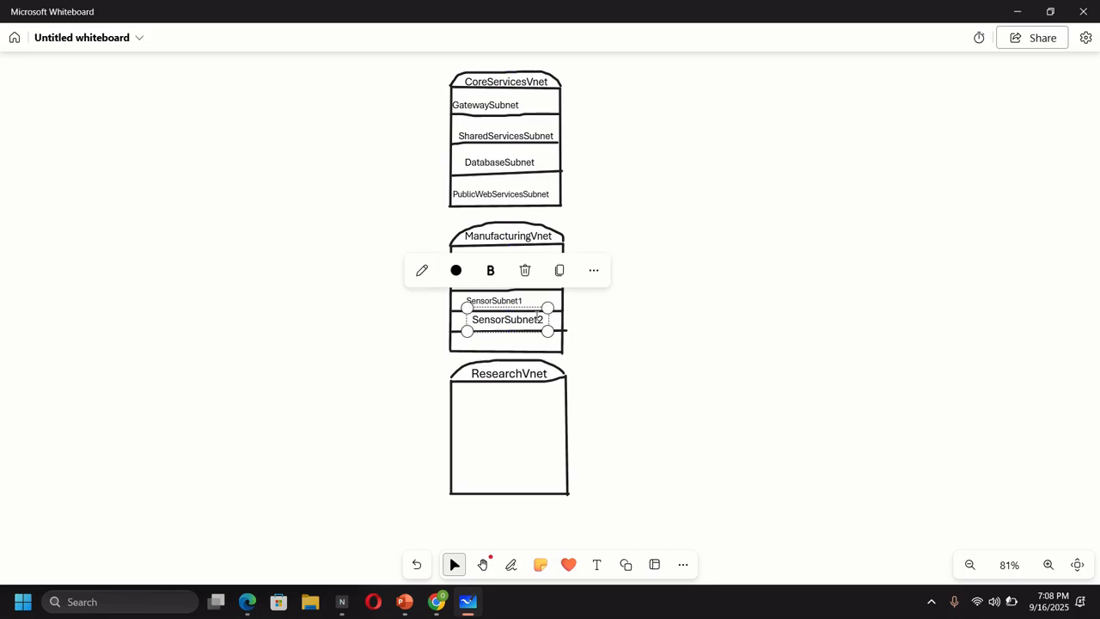
pyautogui.moveTo(468, 332); pyautogui.dragTo(457, 332)
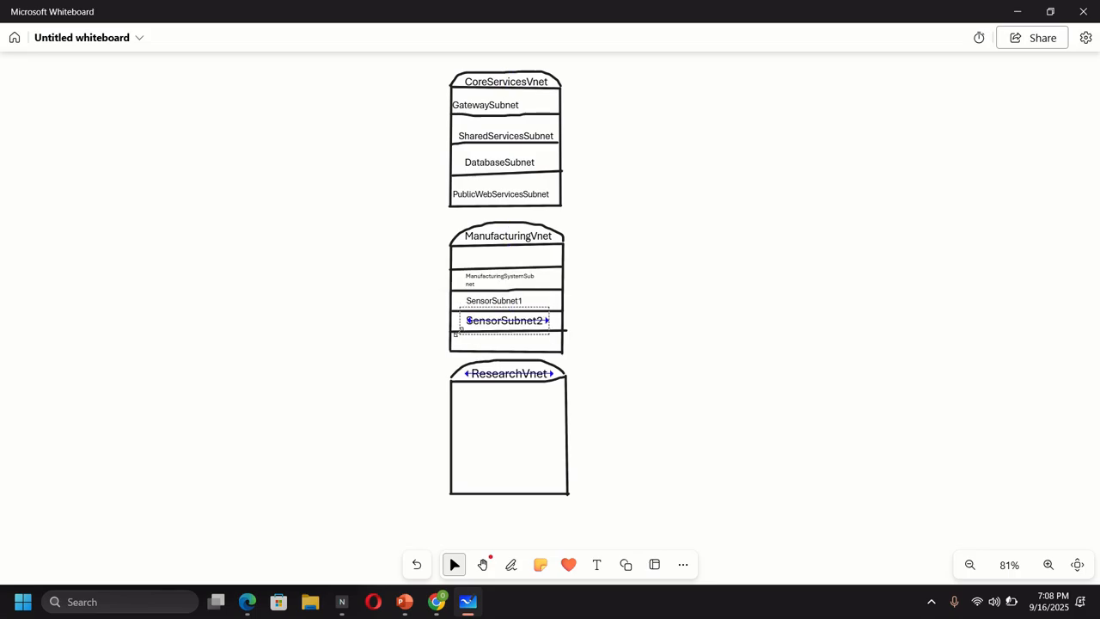
pyautogui.moveTo(550, 334); pyautogui.dragTo(524, 318)
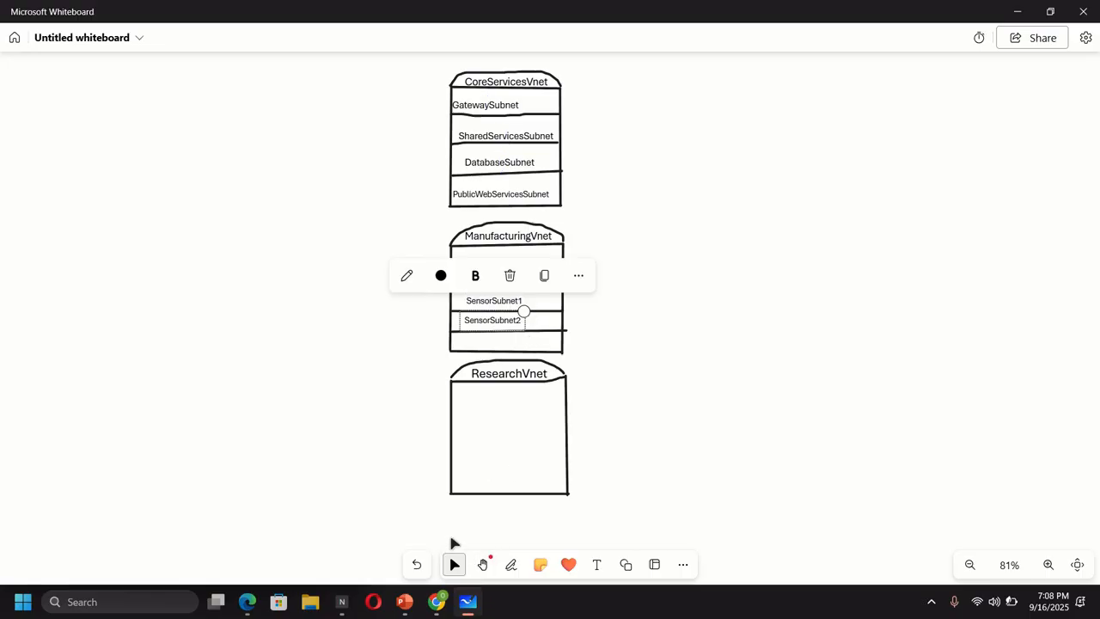
# - Add a SensorSubnet3 label in the bottom row, sized to fit inside the box
pyautogui.click(596, 564)
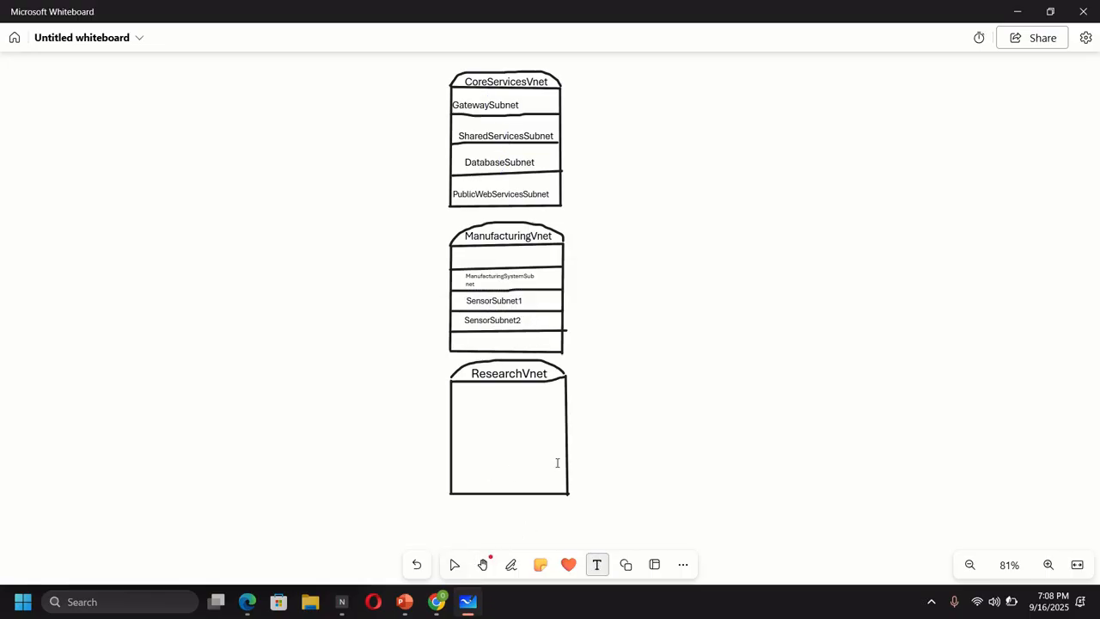
pyautogui.click(479, 341)
pyautogui.write('Sensor')
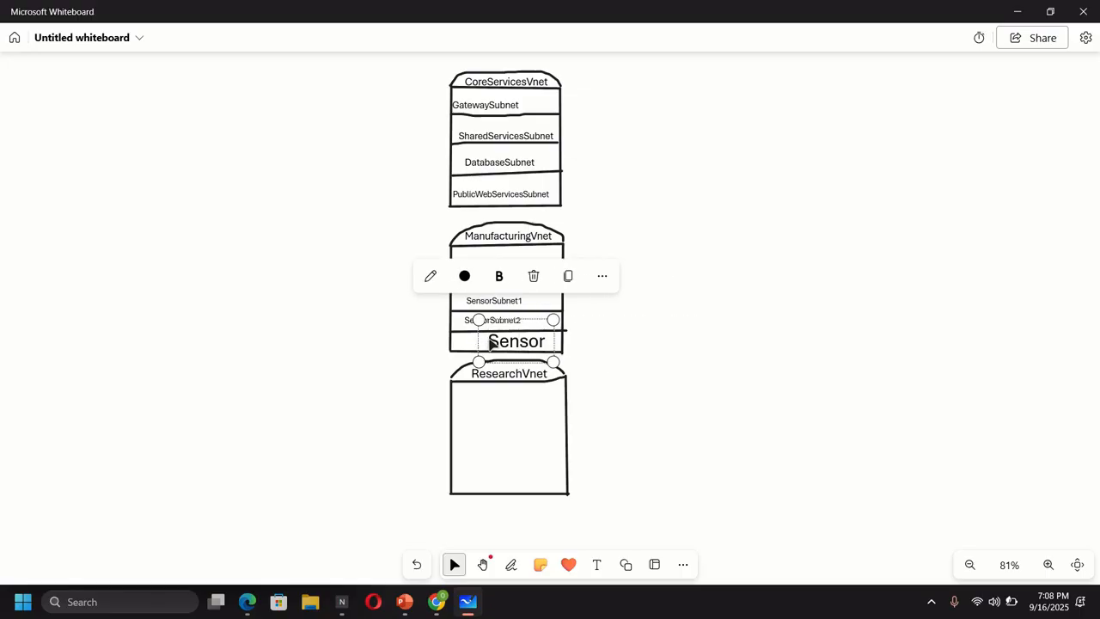
pyautogui.write('Subnet')
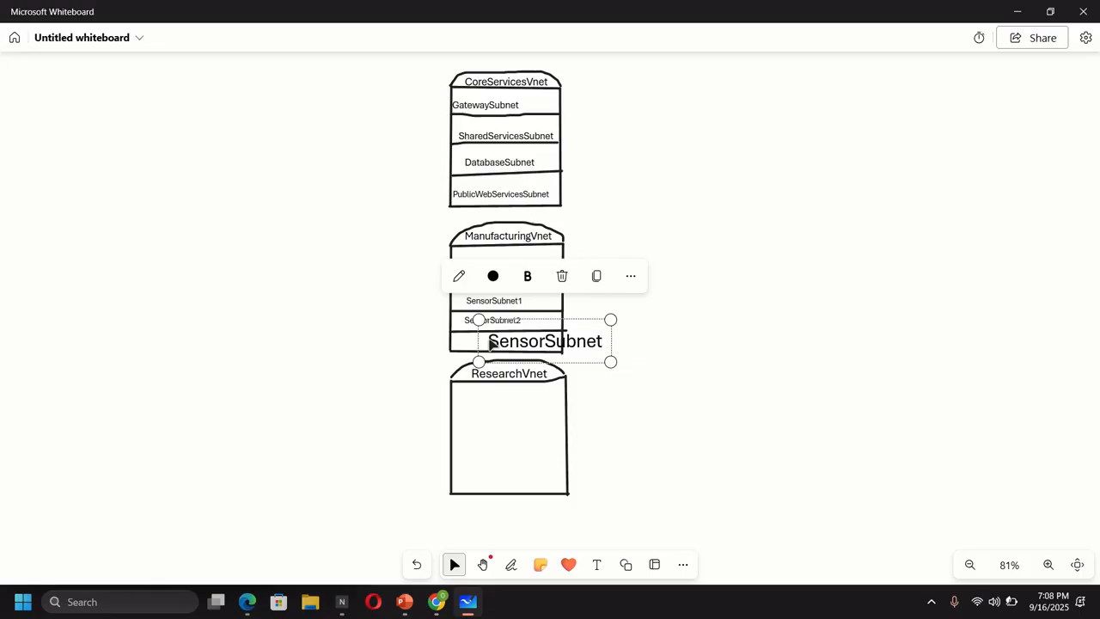
pyautogui.write('3')
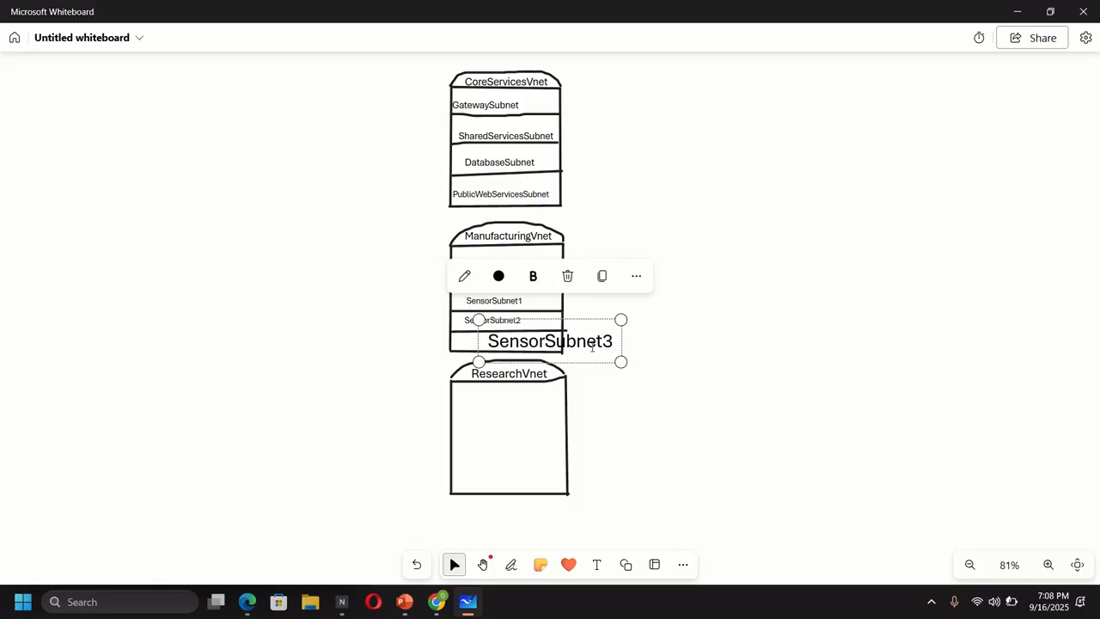
pyautogui.moveTo(478, 361); pyautogui.dragTo(451, 366)
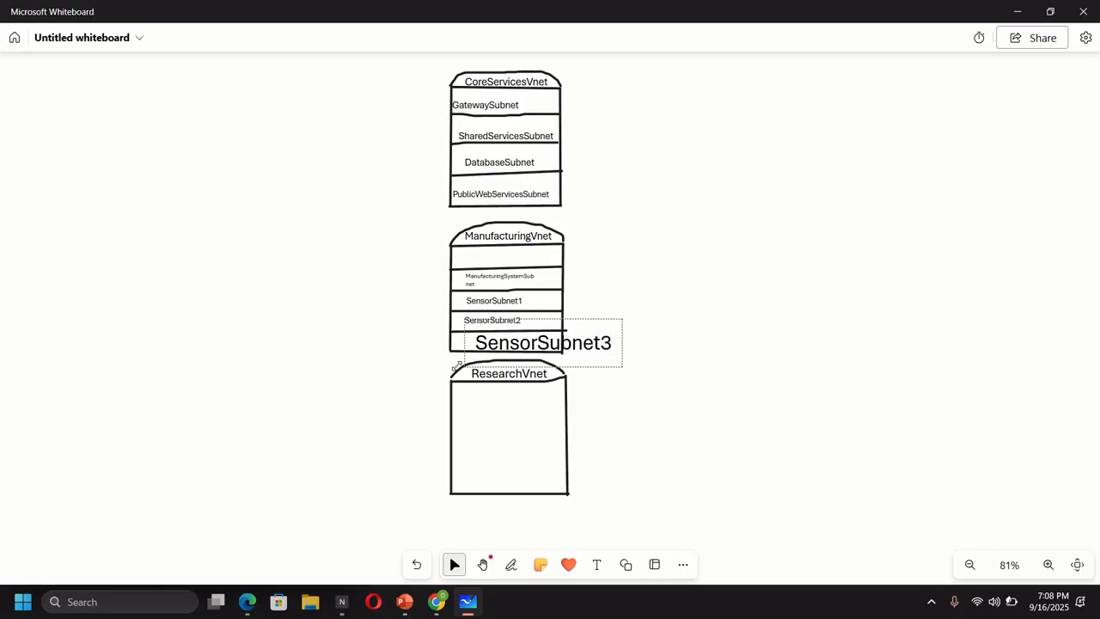
pyautogui.moveTo(622, 370); pyautogui.dragTo(537, 357)
pyautogui.click(622, 349)
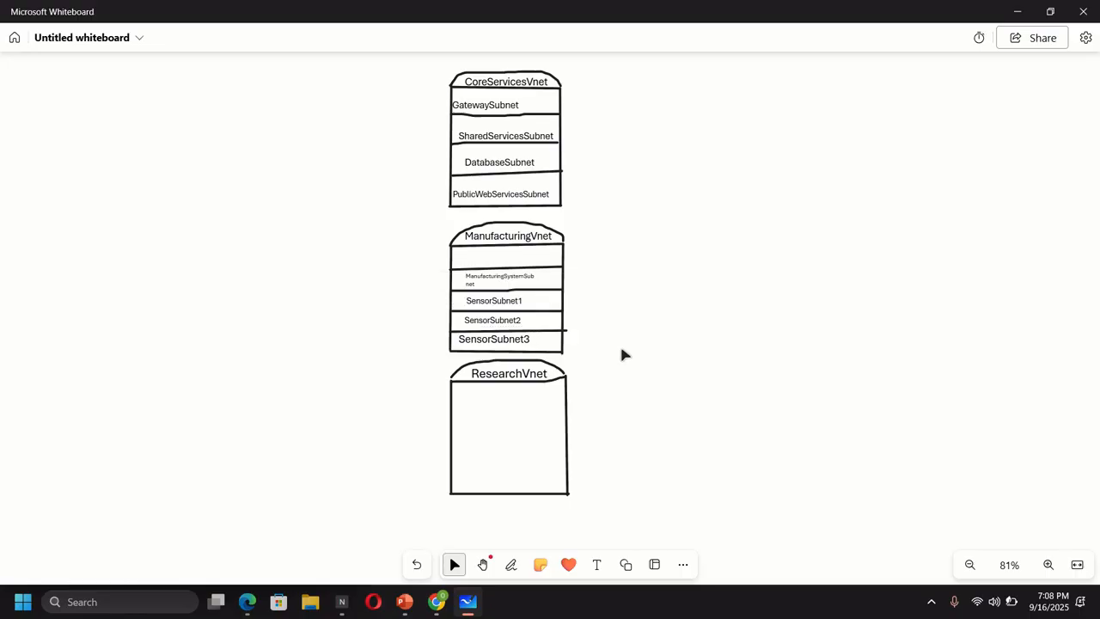
# - Check ResearchVnet's single subnet, ResearchSystemSubnet 10.40.40.0/24, in the portal, then return to Whiteboard
pyautogui.click(436, 602)
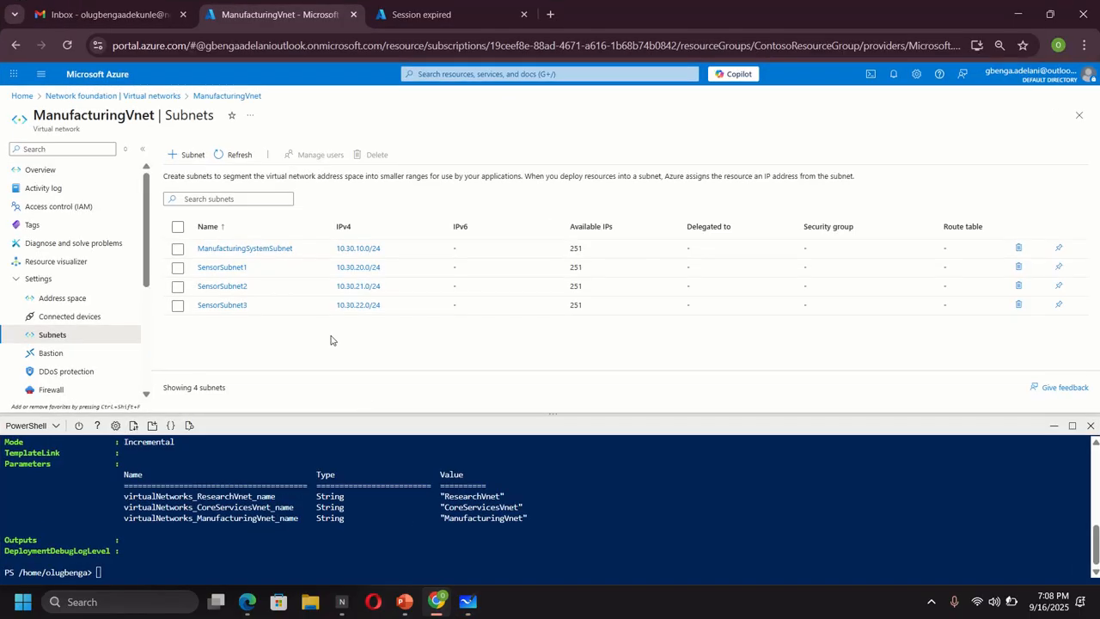
pyautogui.click(135, 97)
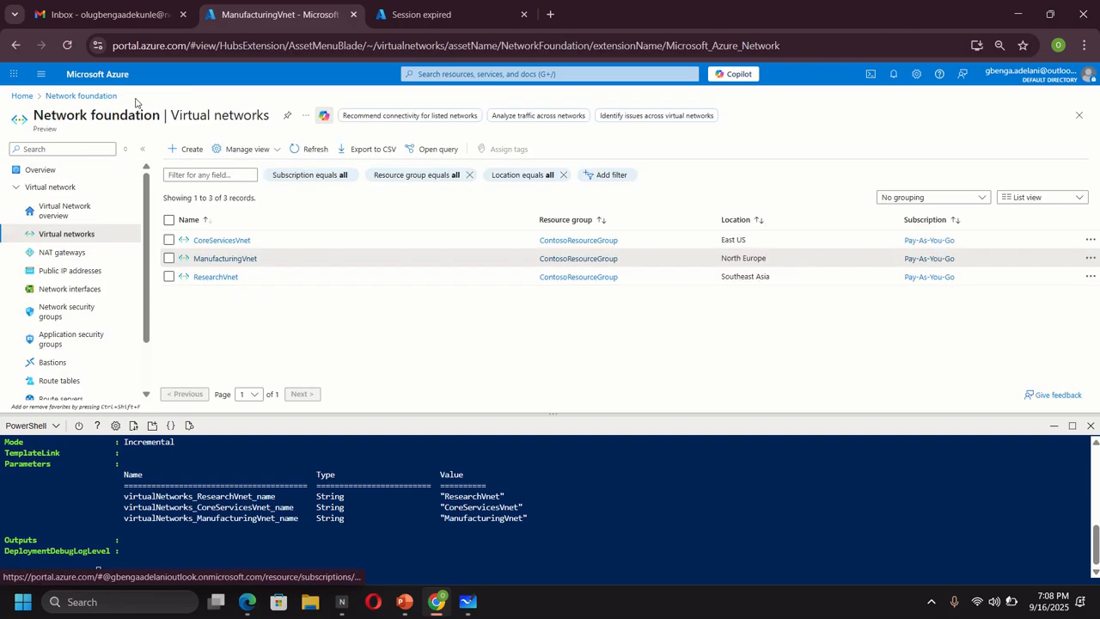
pyautogui.click(217, 278)
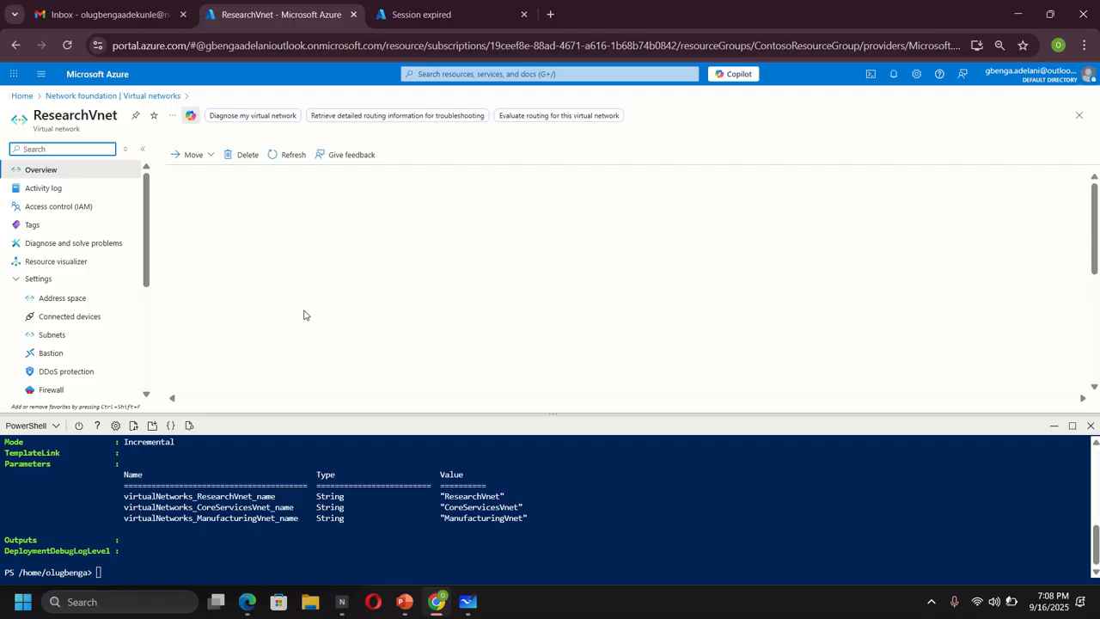
pyautogui.click(52, 337)
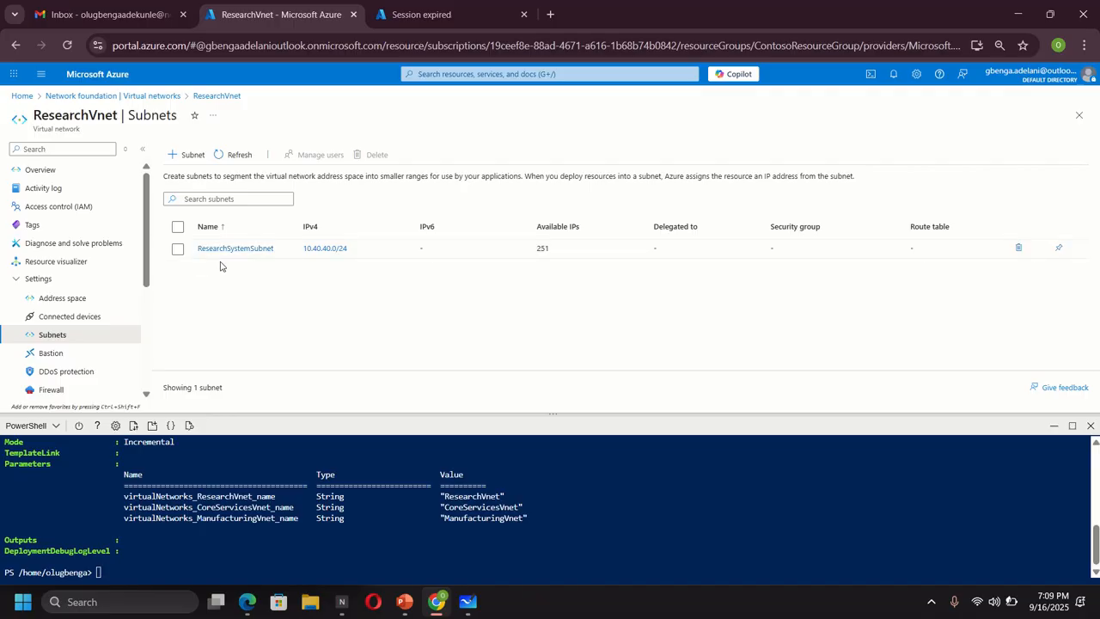
pyautogui.click(467, 601)
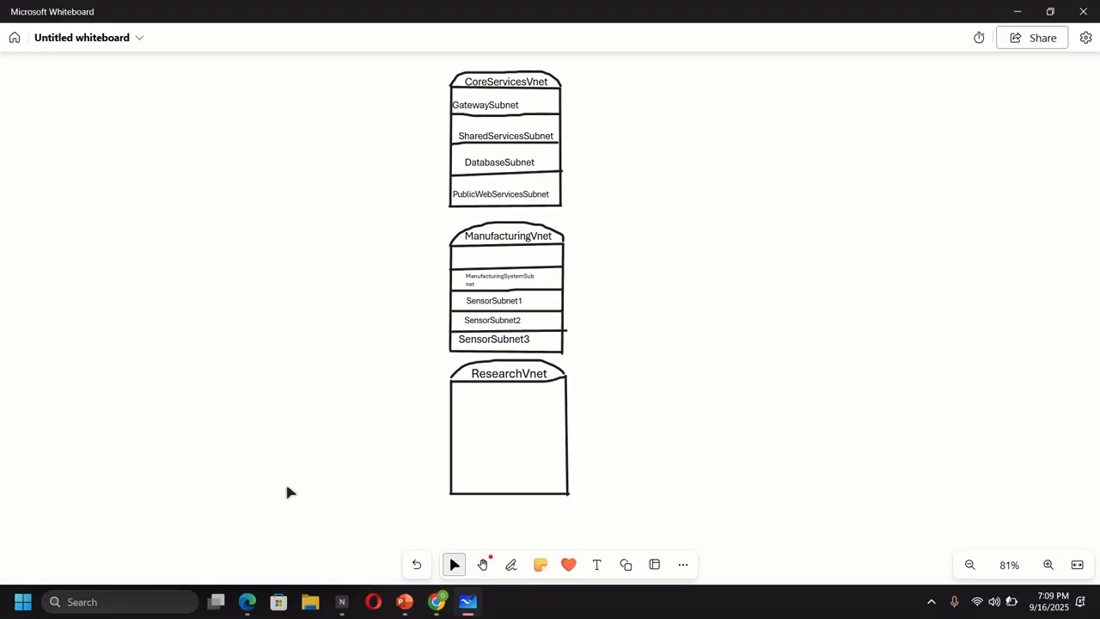
# - Place a small ResearchSystemSubnet label inside the ResearchVnet box, then go back to the Azure portal
pyautogui.click(597, 564)
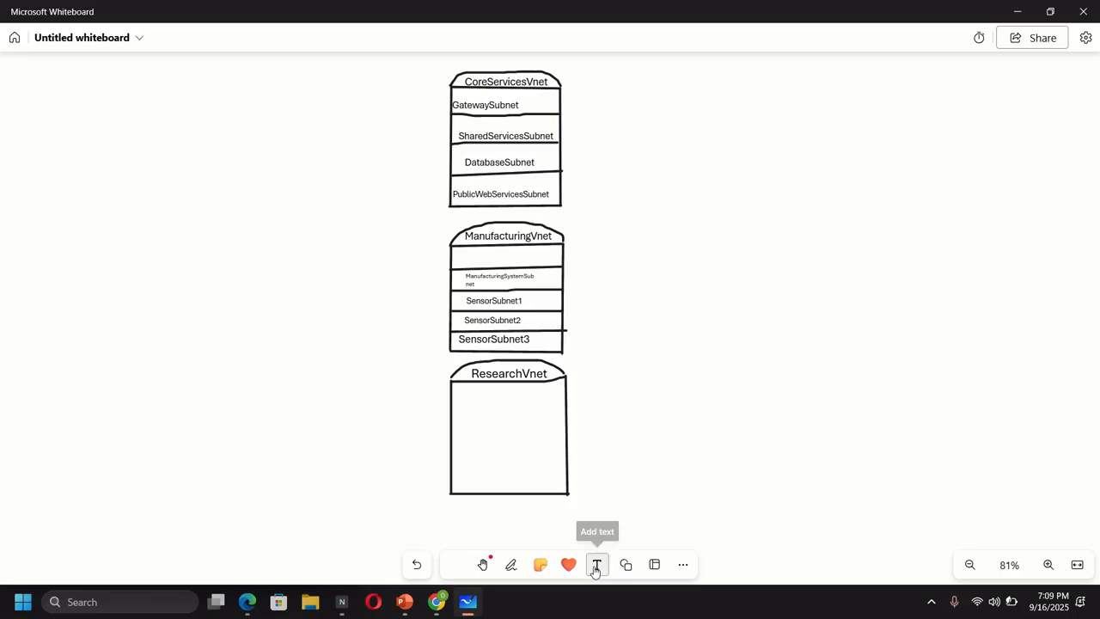
pyautogui.click(467, 440)
pyautogui.write('R')
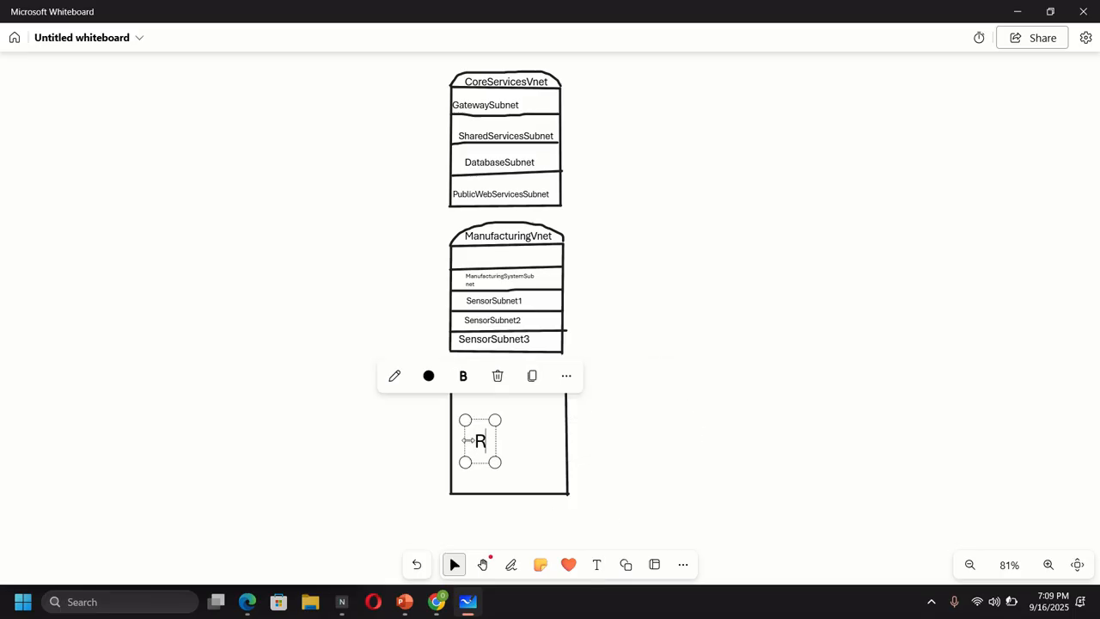
pyautogui.write('esearch')
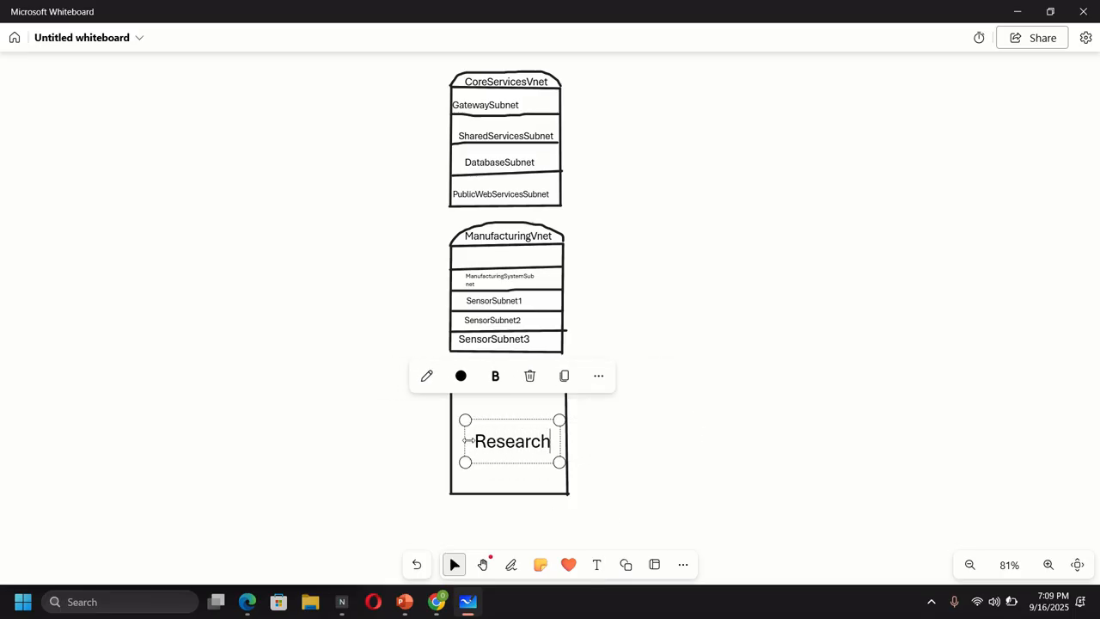
pyautogui.write('SystemSubnet')
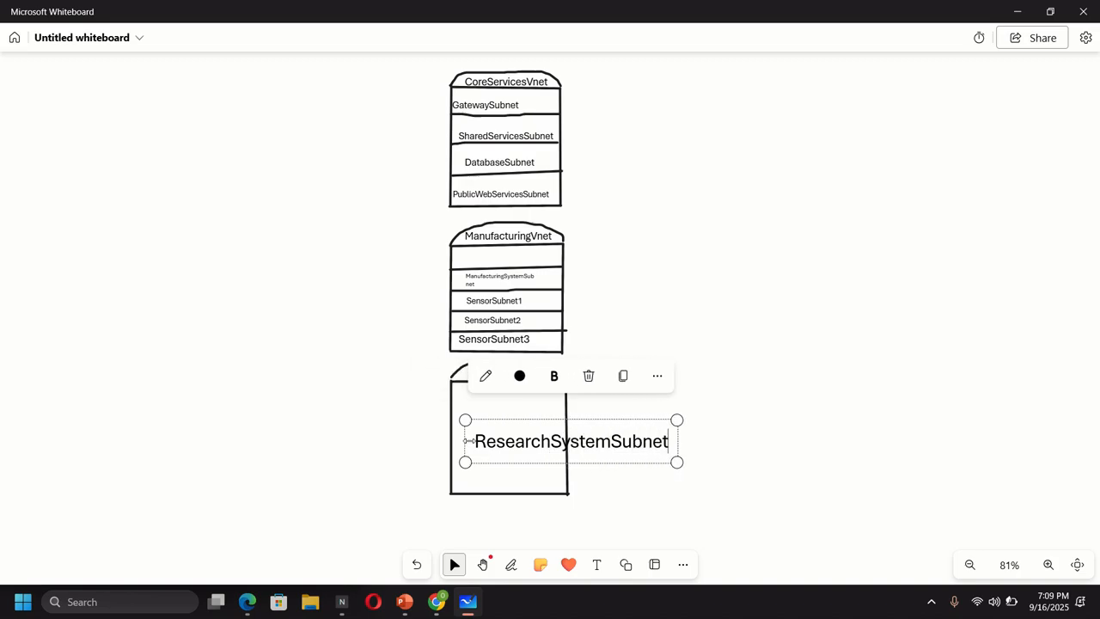
pyautogui.moveTo(676, 462); pyautogui.dragTo(544, 434)
pyautogui.click(612, 453)
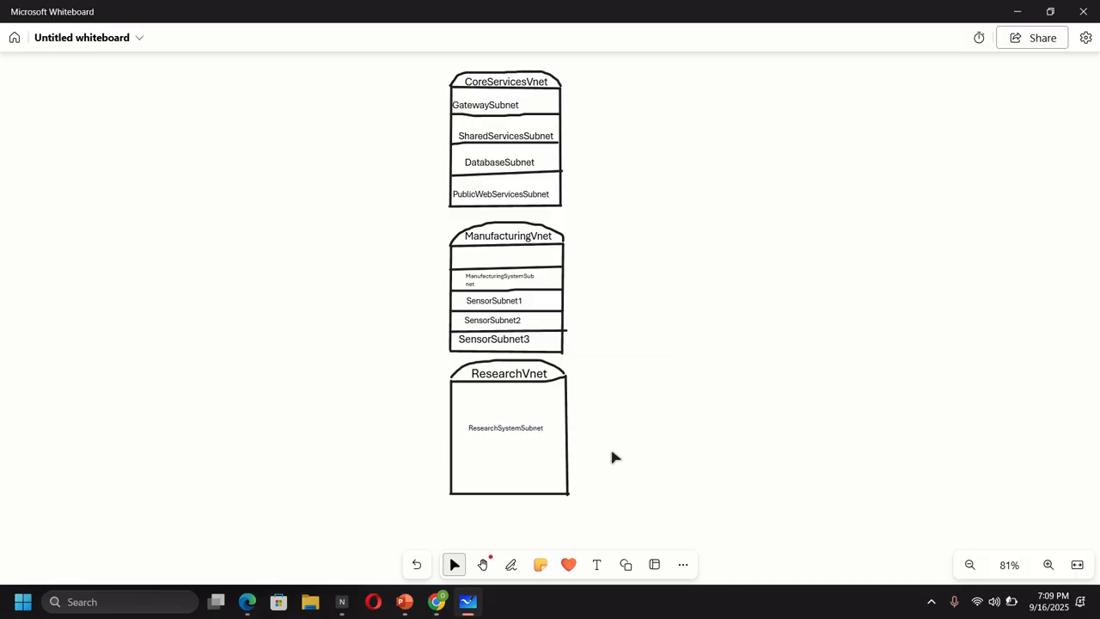
pyautogui.click(435, 604)
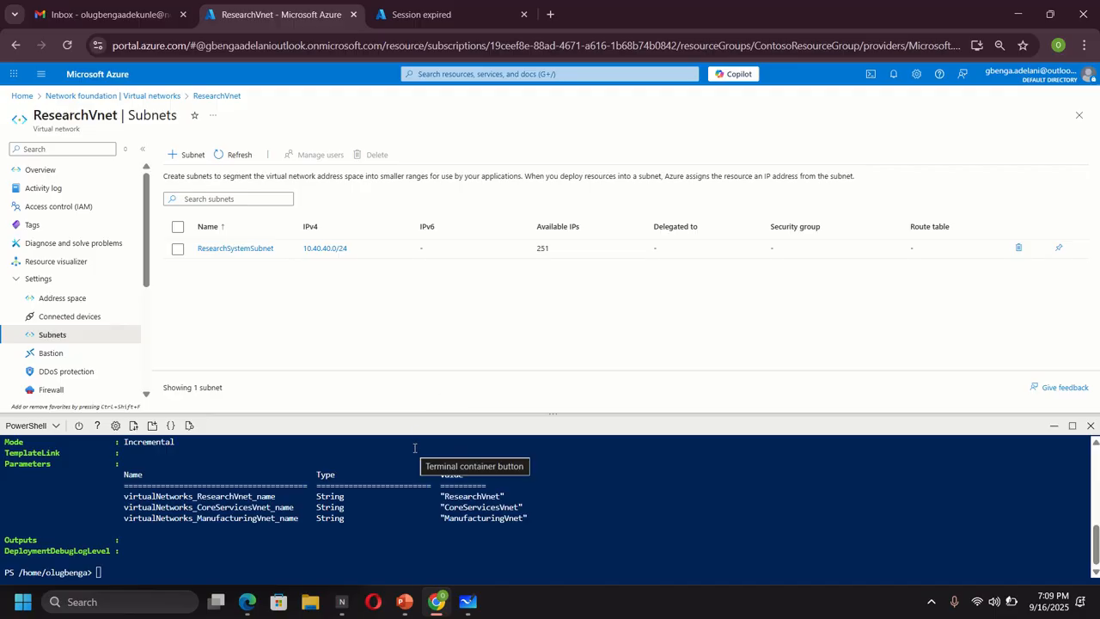
# - Upload CoreServicesVMazuredeploy.json and CoreServicesVMazuredeploy.parameters.json to the Cloud Shell home folder
pyautogui.click(133, 427)
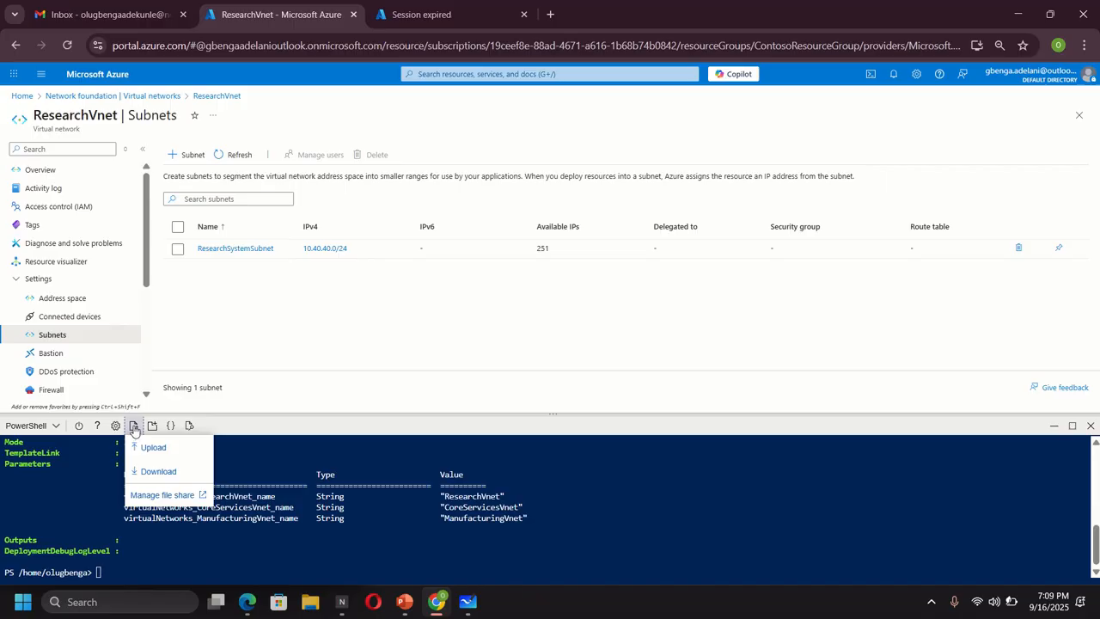
pyautogui.click(152, 447)
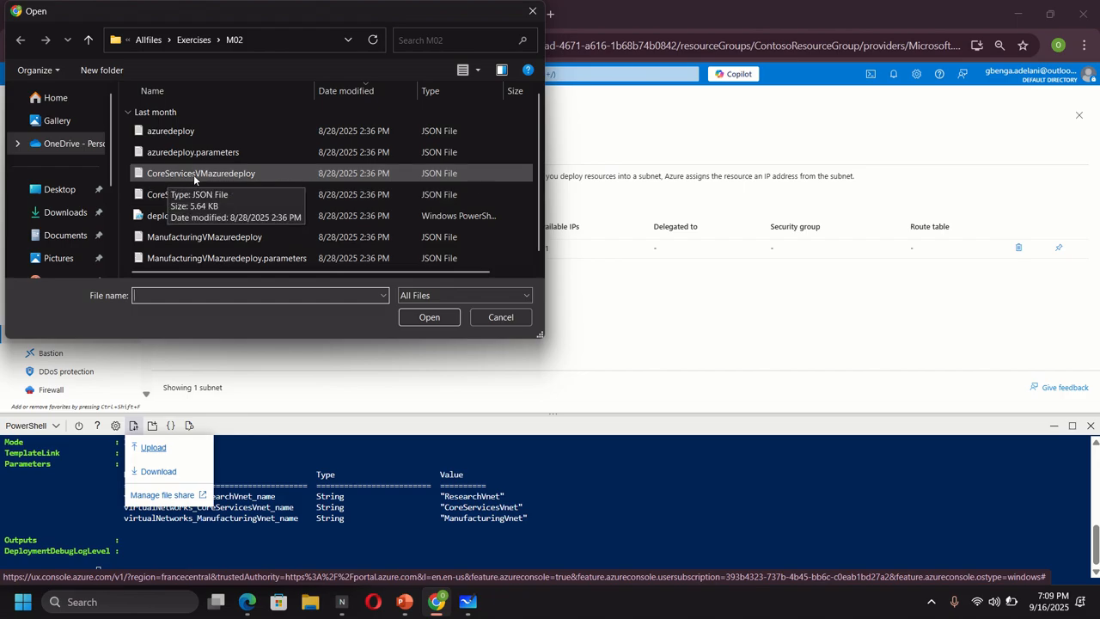
pyautogui.doubleClick(194, 176)
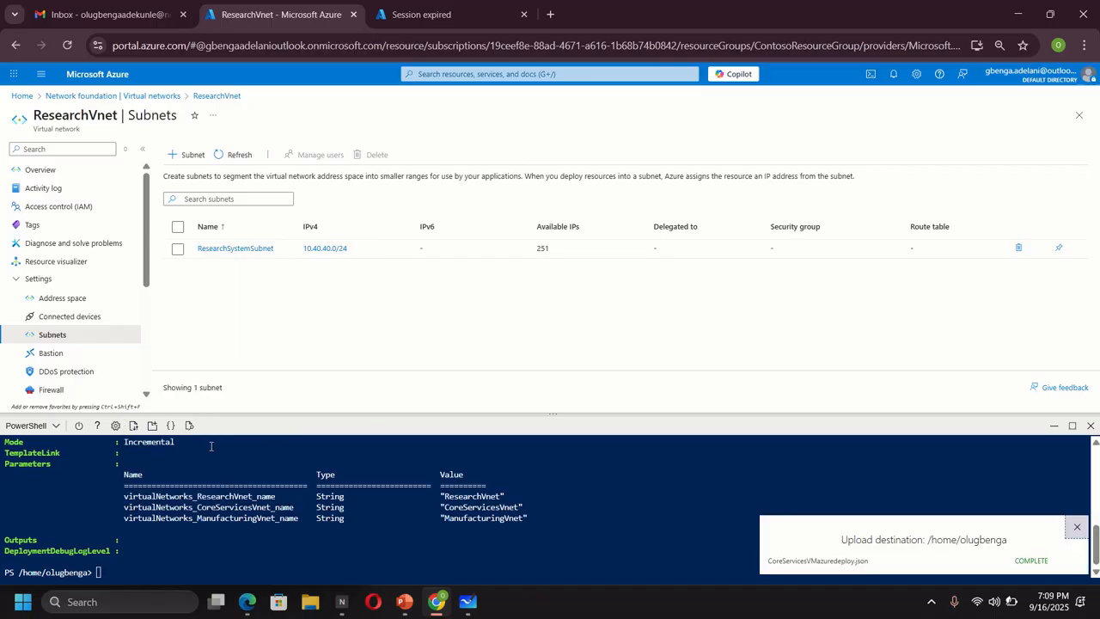
pyautogui.click(133, 425)
pyautogui.click(155, 447)
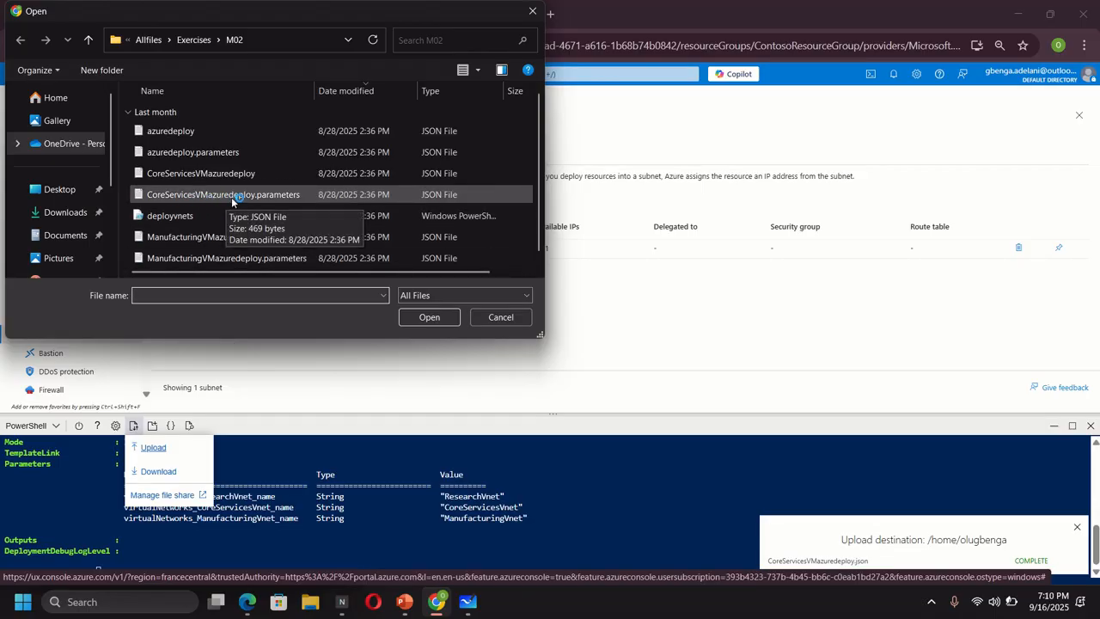
pyautogui.doubleClick(231, 195)
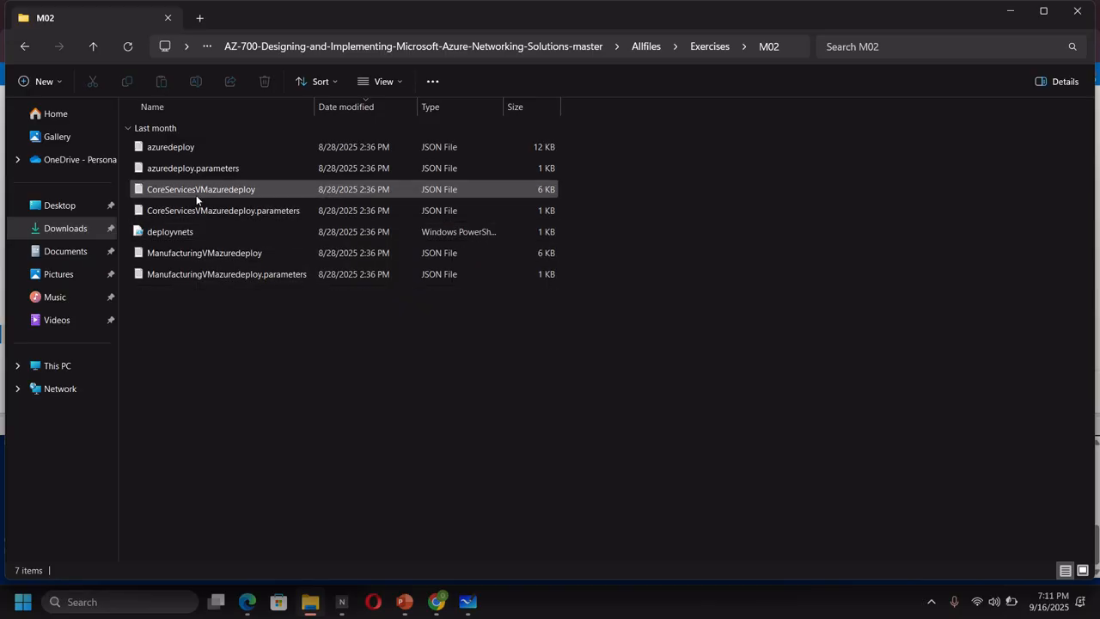
# - Open CoreServicesVMazuredeploy.json in Notepad and scroll through its contents
pyautogui.doubleClick(203, 191)
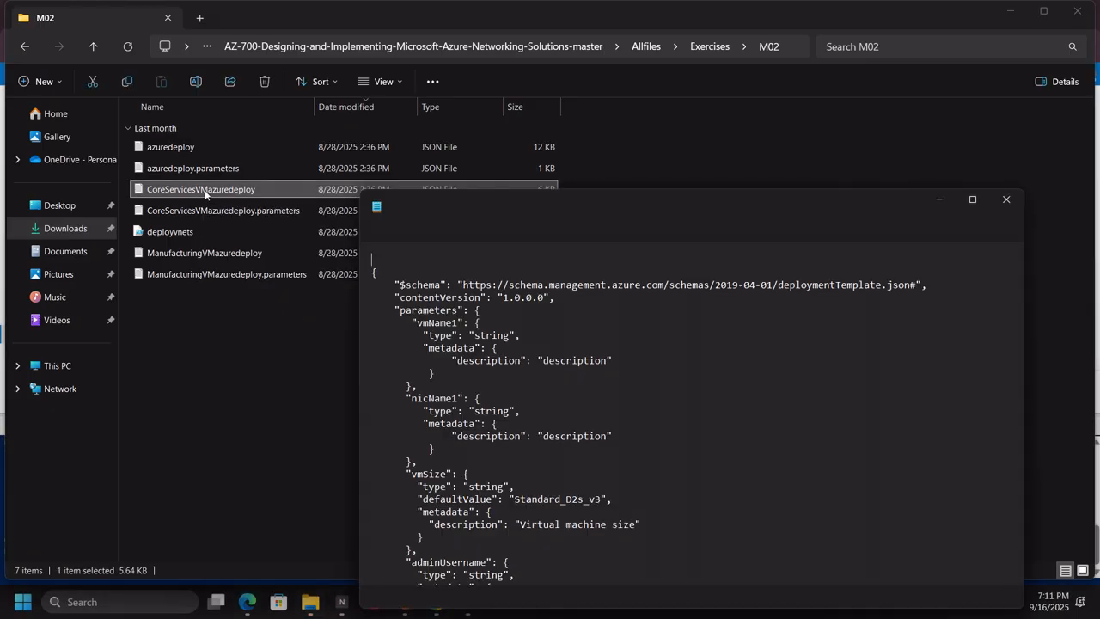
pyautogui.moveTo(754, 203); pyautogui.dragTo(597, 135)
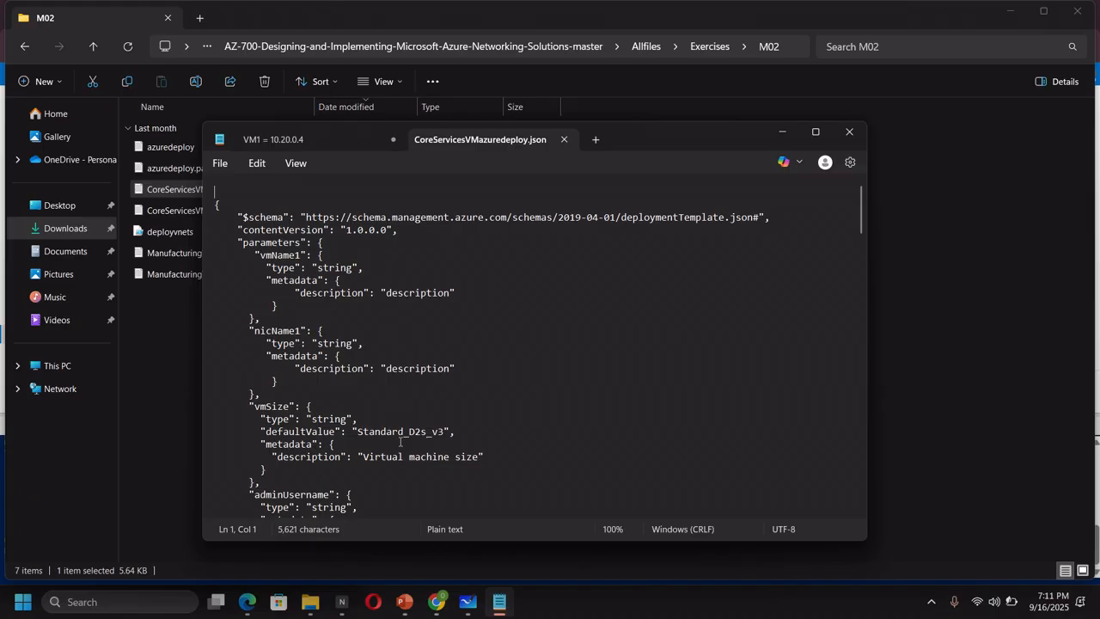
pyautogui.scroll(-5, 393, 438)
pyautogui.scroll(-1, 395, 438)
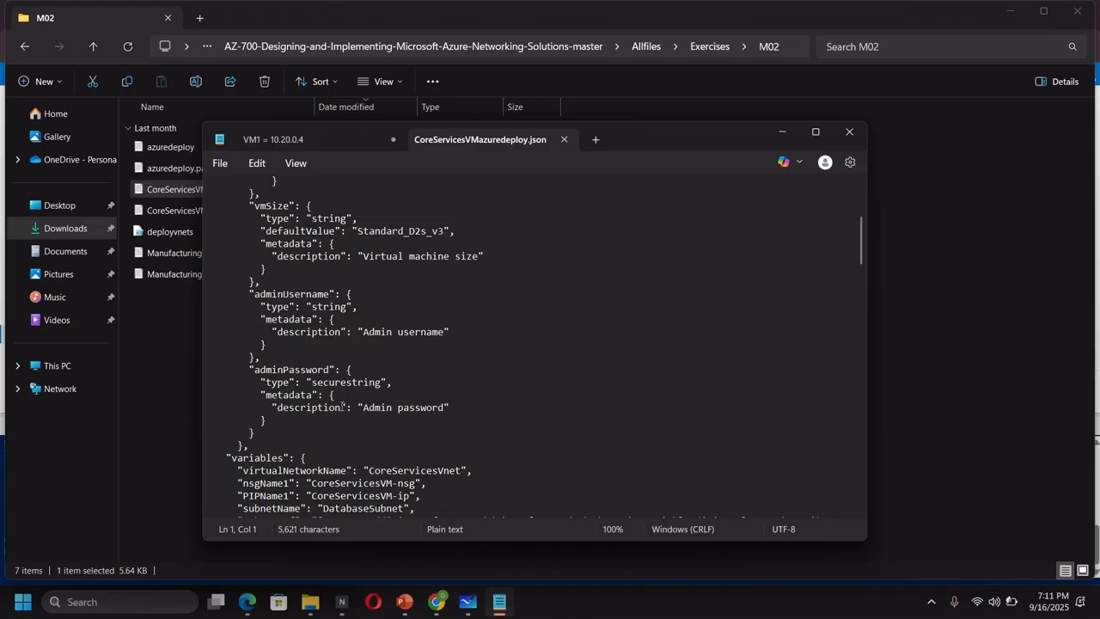
# - Open the CoreServicesVMazuredeploy parameters file, recheck the template's variables, and return to the Azure portal
pyautogui.doubleClick(179, 211)
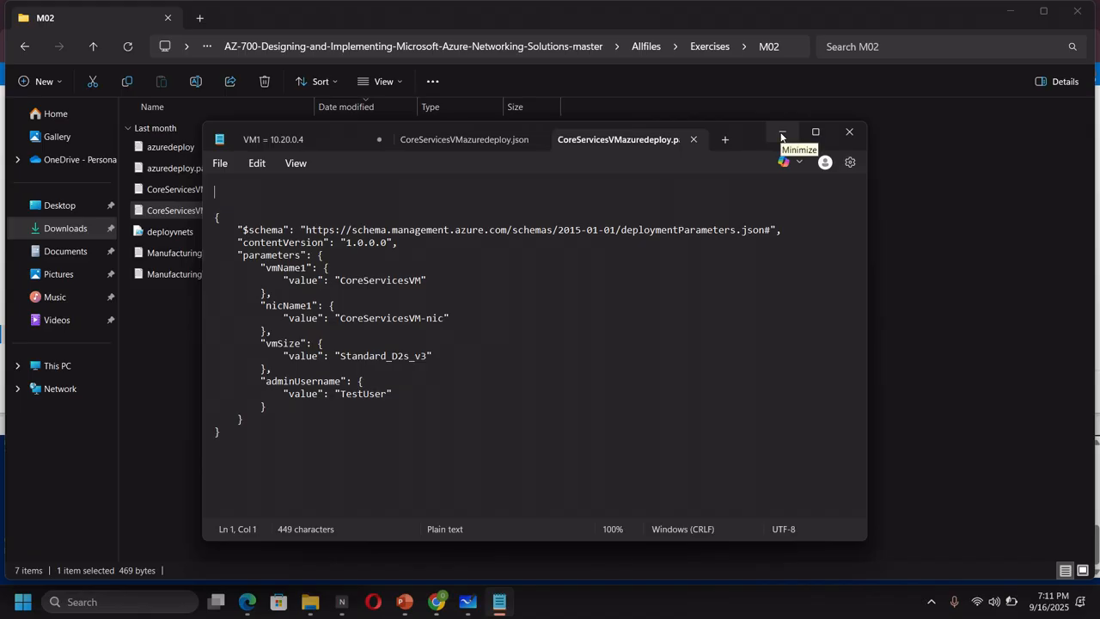
pyautogui.click(464, 139)
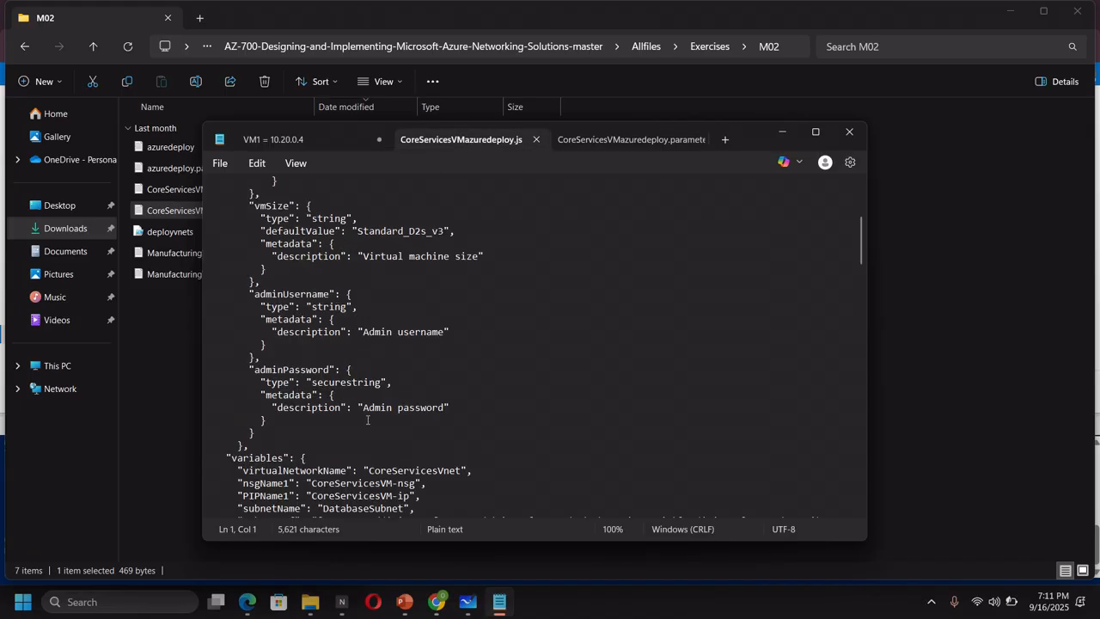
pyautogui.scroll(-3, 363, 406)
pyautogui.scroll(-1, 363, 405)
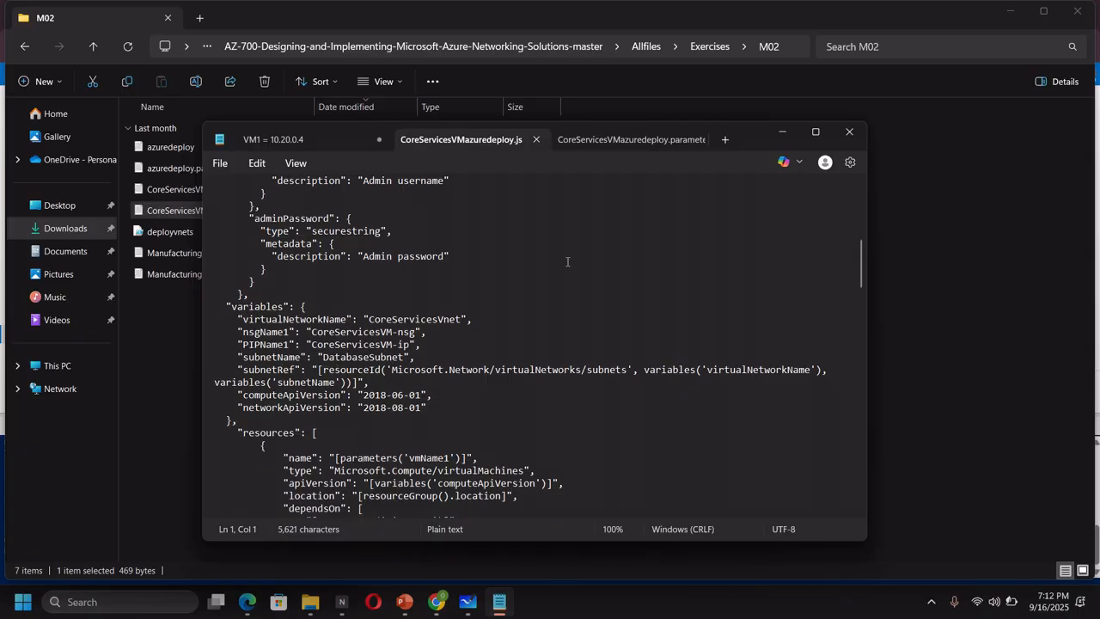
pyautogui.click(437, 601)
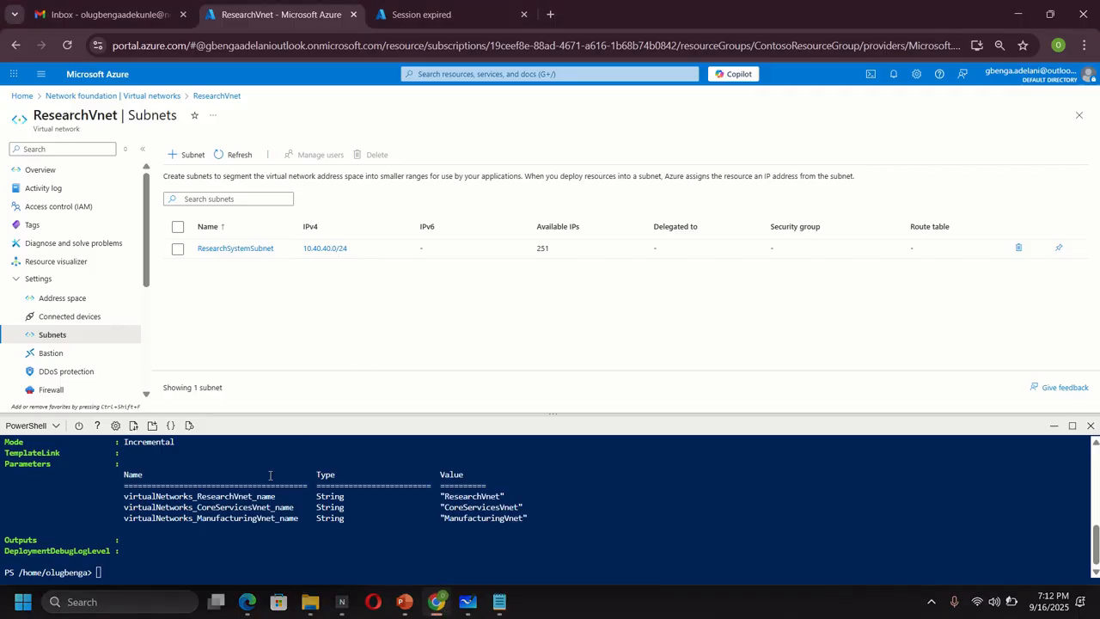
# - Copy the lab's commands and set $RGName to ContosoResourceGroup in Cloud Shell PowerShell
pyautogui.click(249, 603)
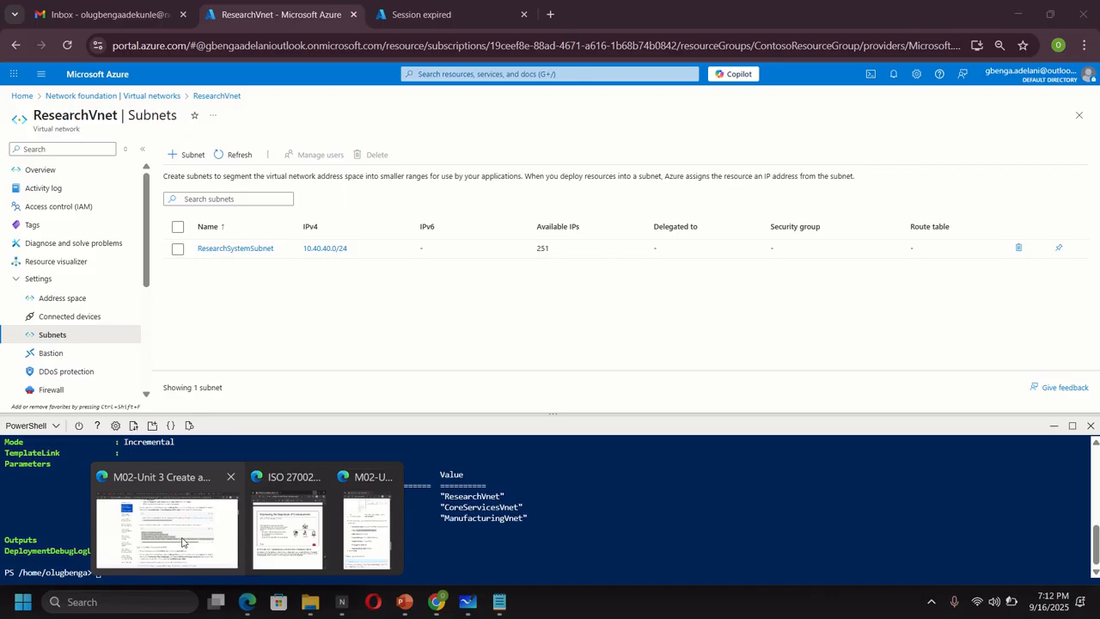
pyautogui.click(168, 542)
pyautogui.scroll(-5, 810, 318)
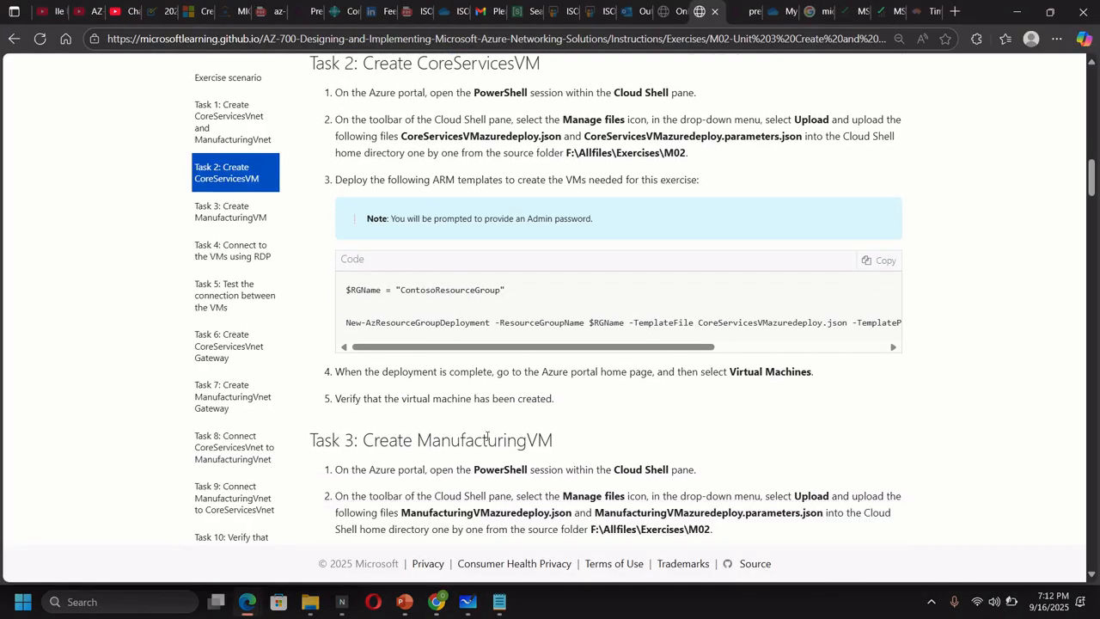
pyautogui.click(865, 260)
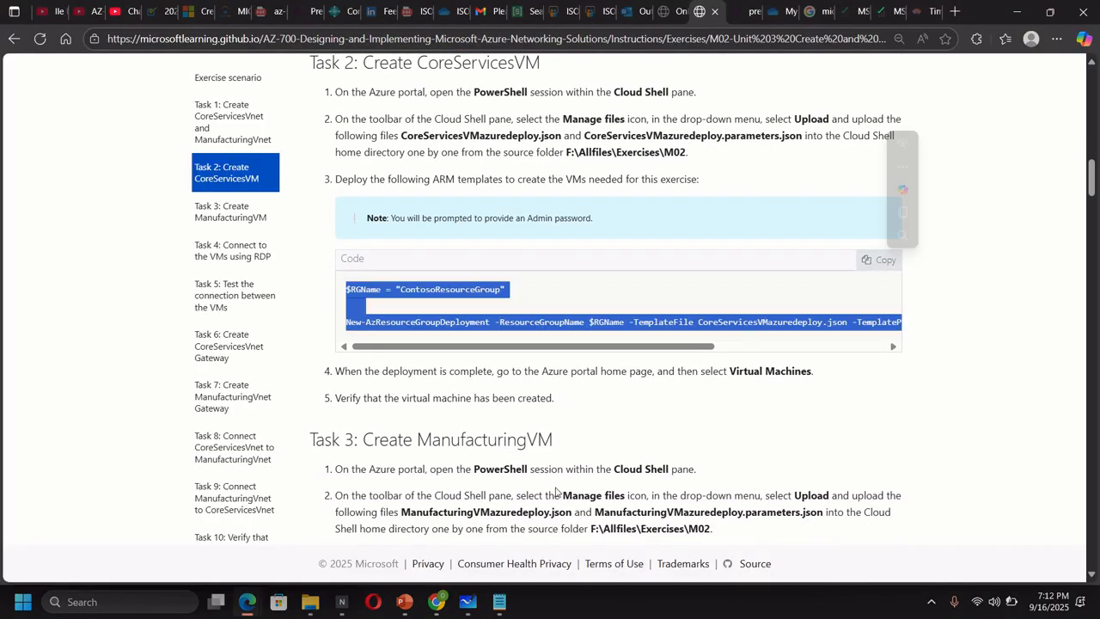
pyautogui.click(436, 601)
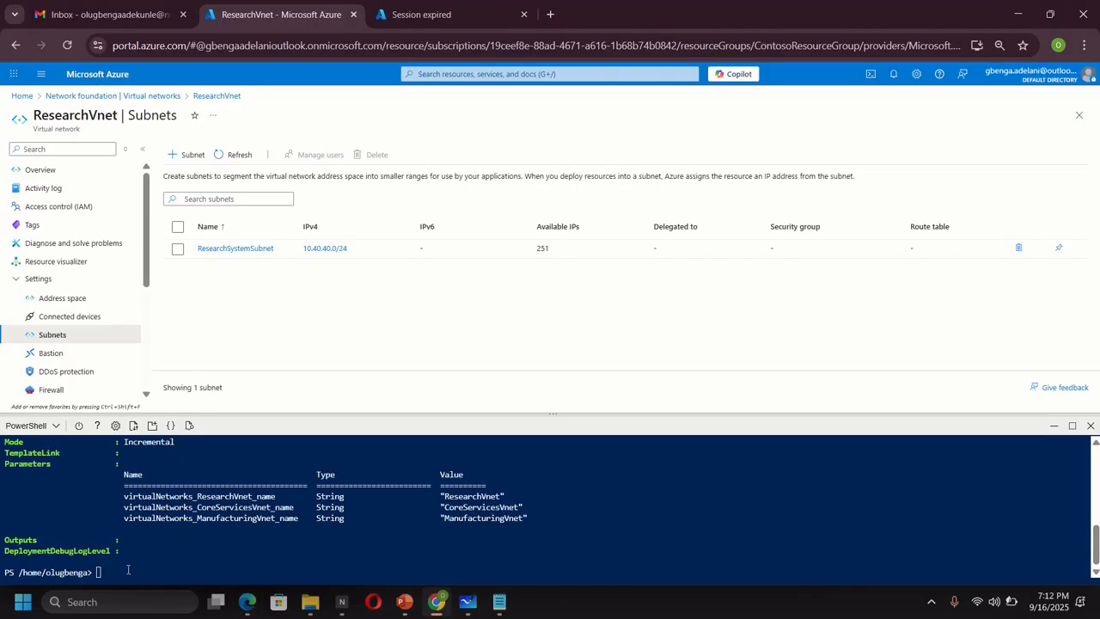
pyautogui.rightClick(118, 451)
pyautogui.click(179, 408)
pyautogui.write('$RGName = "ContosoResourceGroup"')
pyautogui.press('Return')
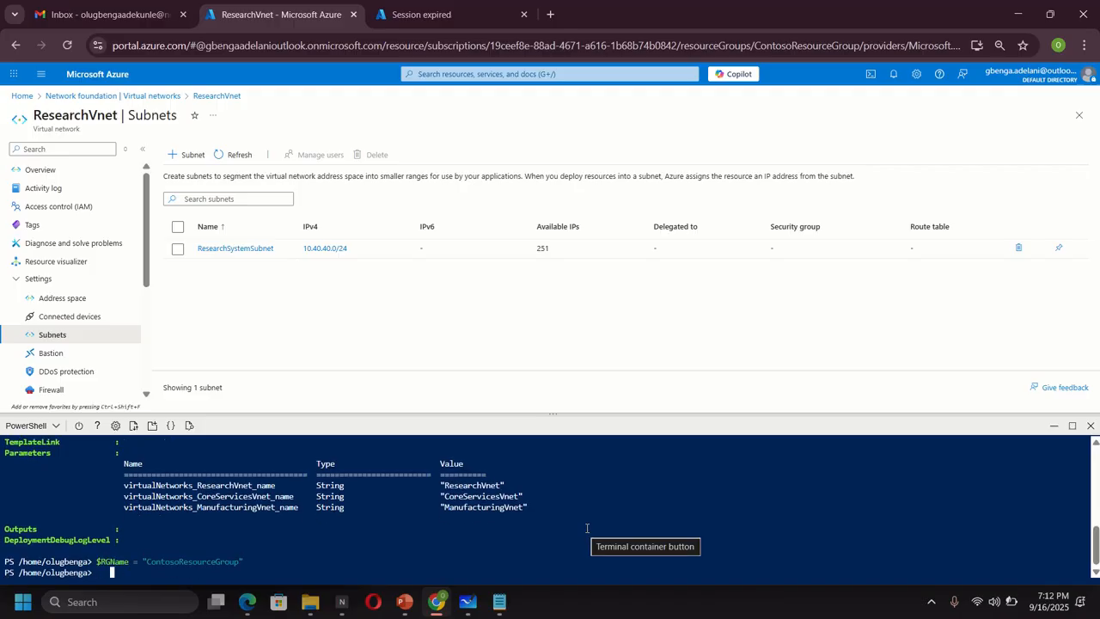
# - Run New-AzResourceGroupDeployment for CoreServicesVM with its parameters.json file and enter the admin password
pyautogui.press('Return')
pyautogui.write('New-AzResourceGroupDeployment -ResourceGroupName $RGName -TemplateFile CoreServicesVMazuredeploy.json -TemplateParameterFile CoreServicesVMazuredeploy.param')
pyautogui.write('eters.js')
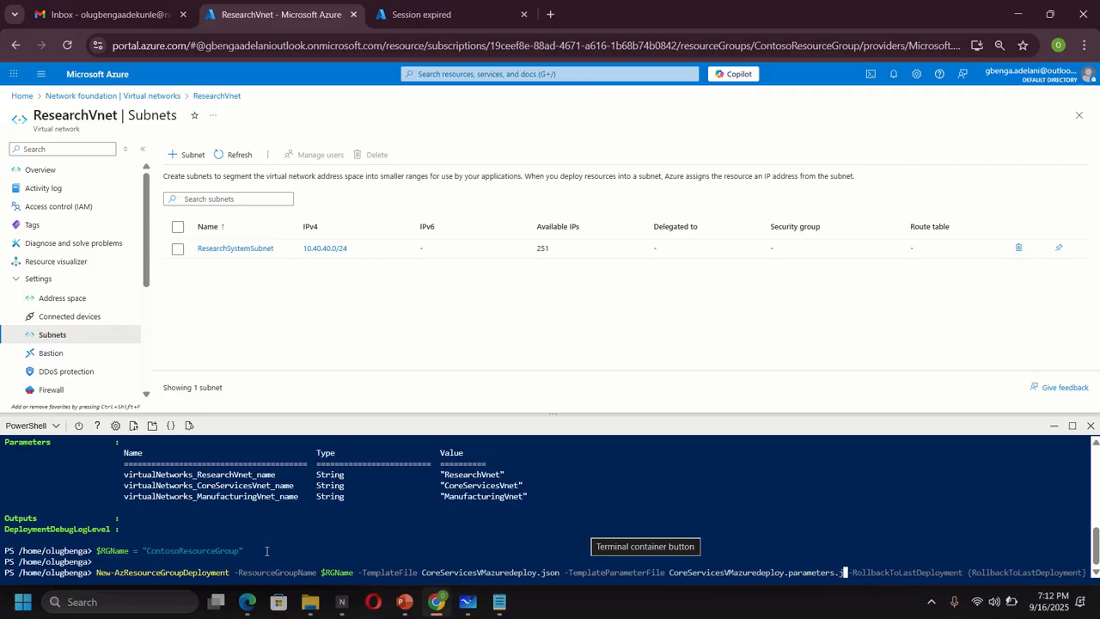
pyautogui.write('on')
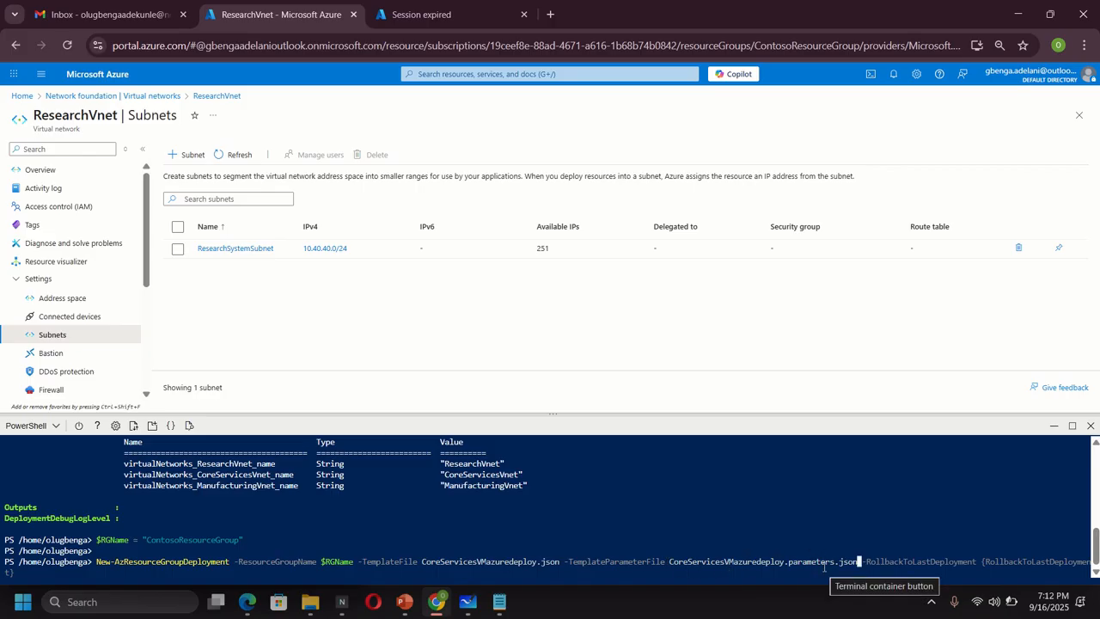
pyautogui.press('Return')
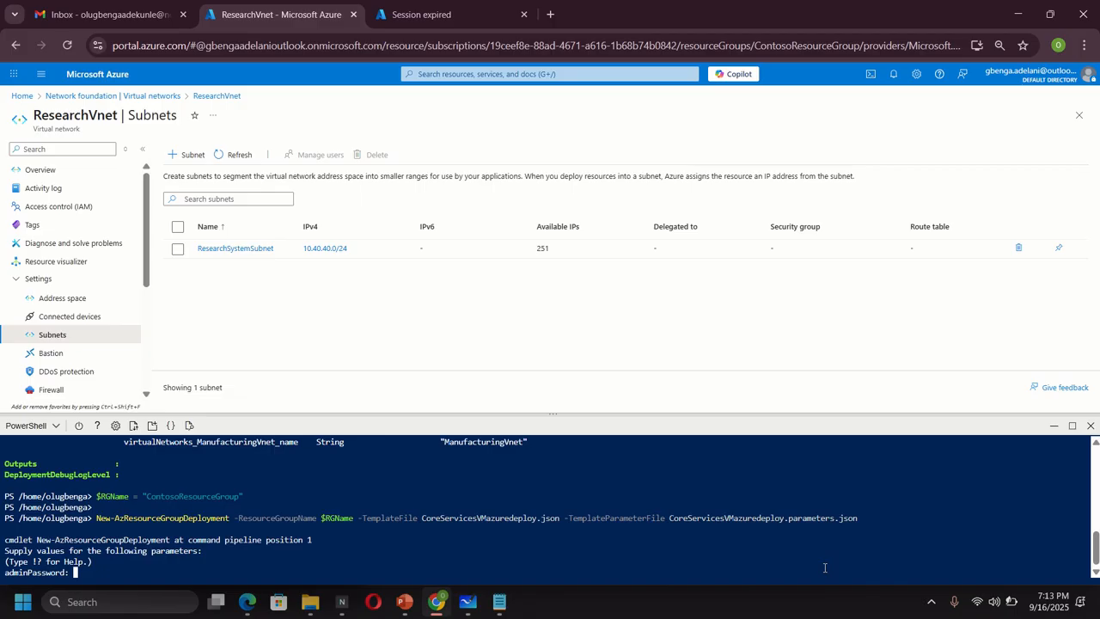
pyautogui.write('********')
pyautogui.press('BackSpace')
pyautogui.press('BackSpace')
pyautogui.press('BackSpace')
pyautogui.press('BackSpace')
pyautogui.press('BackSpace')
pyautogui.press('BackSpace')
pyautogui.press('BackSpace')
pyautogui.write('********')
pyautogui.press('Return')
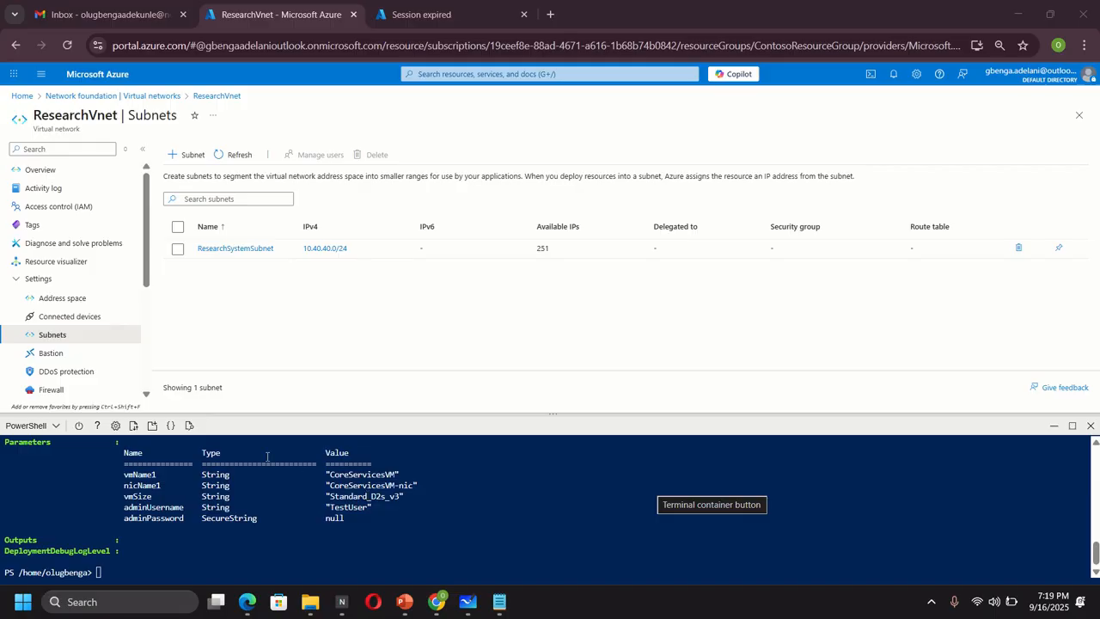
# - Upload ManufacturingVMazuredeploy.json and its parameters file to Cloud Shell, then bring up the M02 folder
pyautogui.click(133, 427)
pyautogui.click(157, 452)
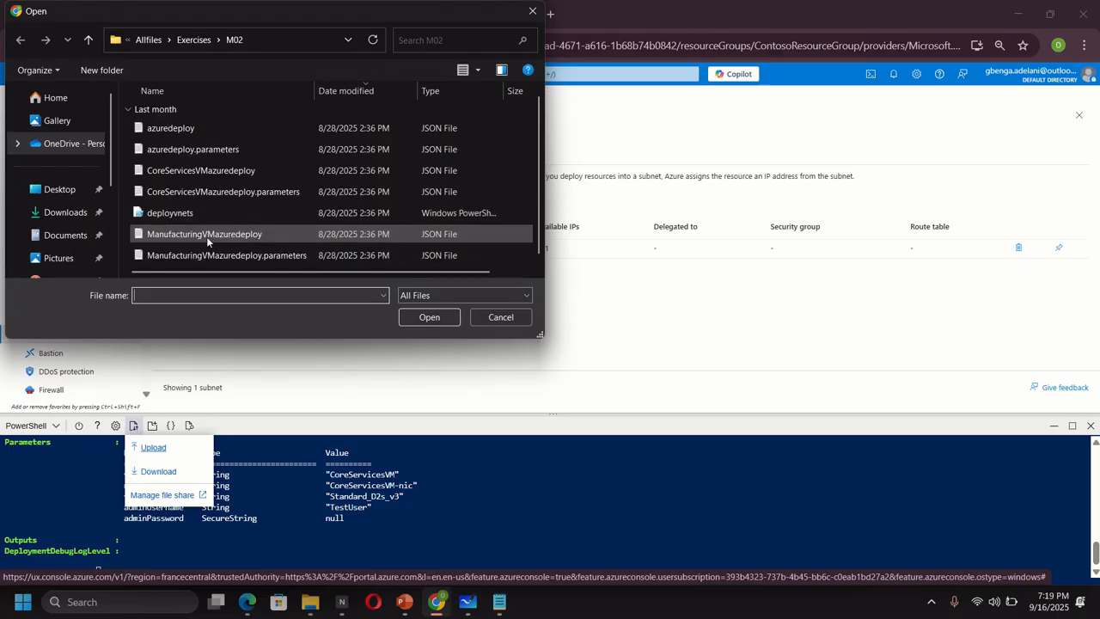
pyautogui.doubleClick(206, 235)
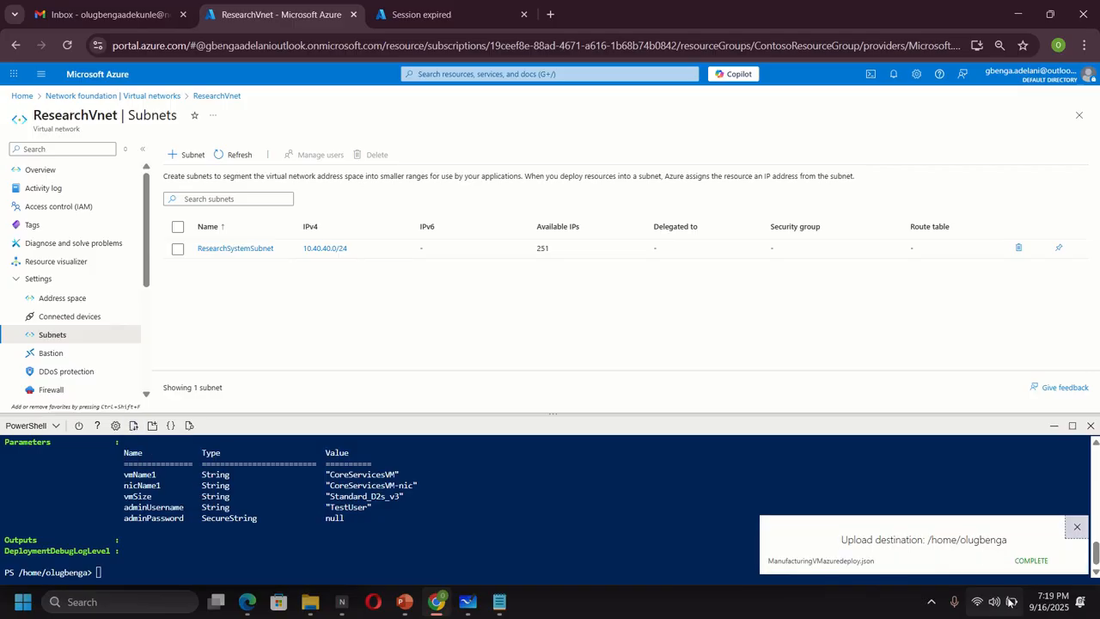
pyautogui.click(133, 427)
pyautogui.click(153, 447)
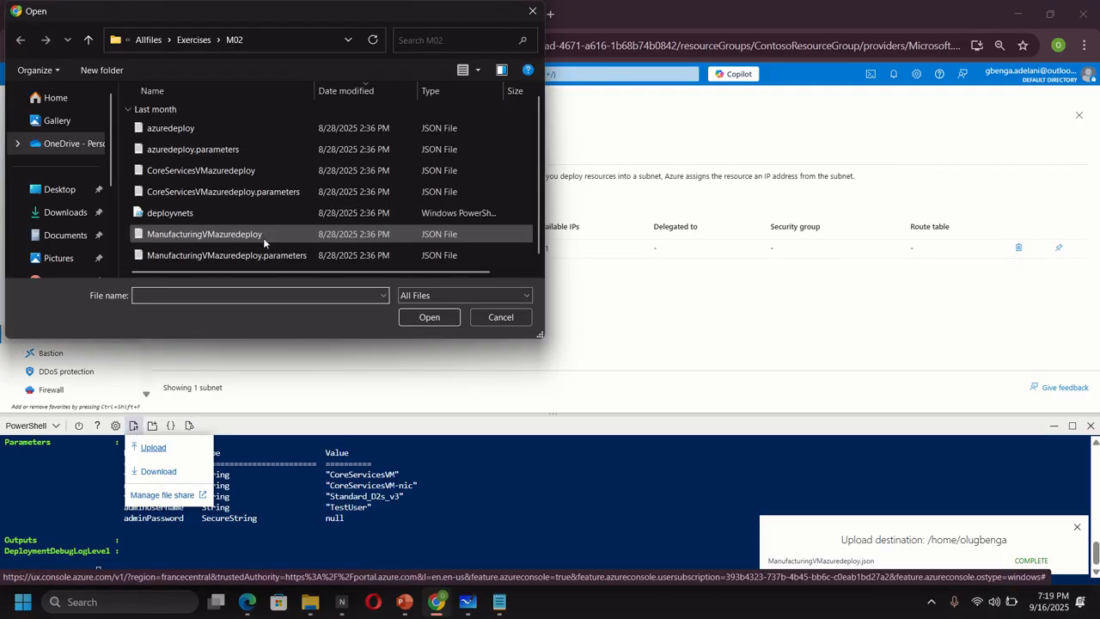
pyautogui.doubleClick(239, 255)
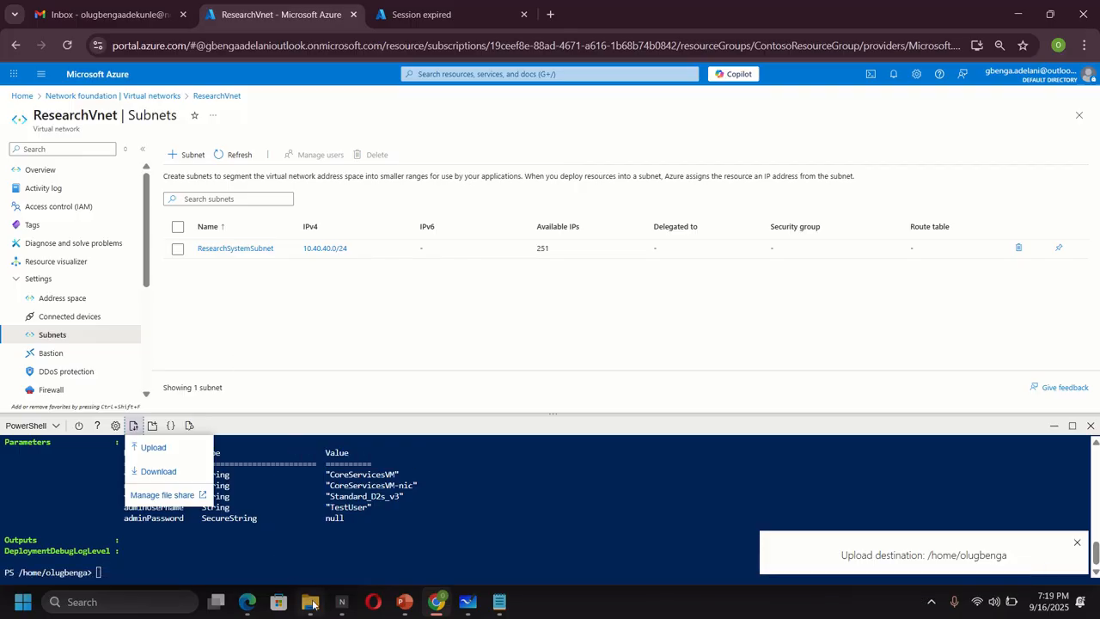
pyautogui.moveTo(312, 606)
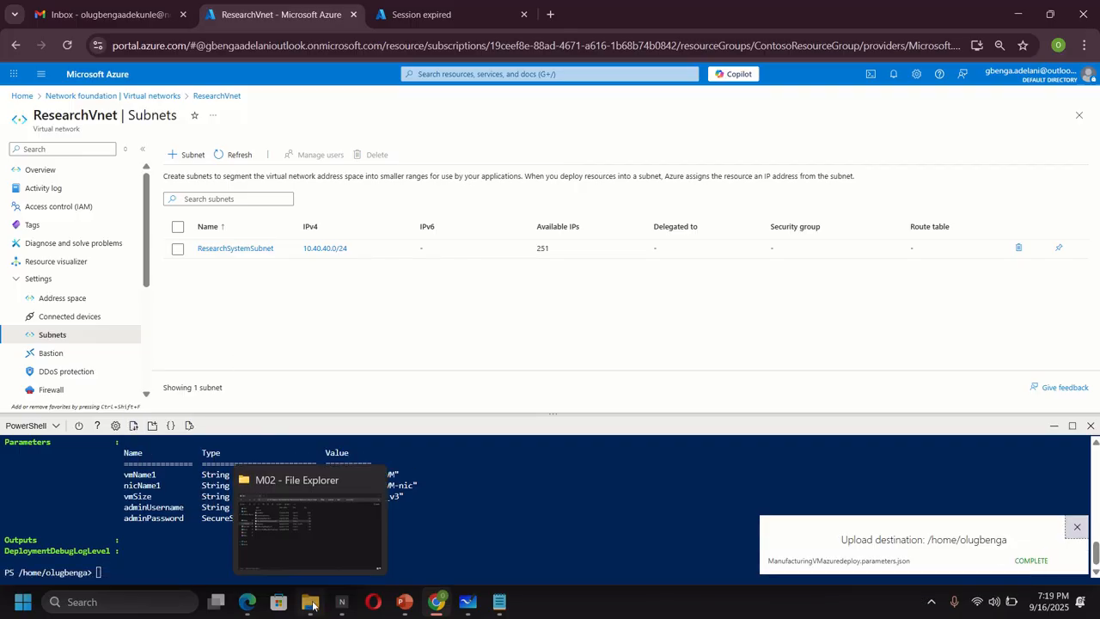
pyautogui.click(312, 604)
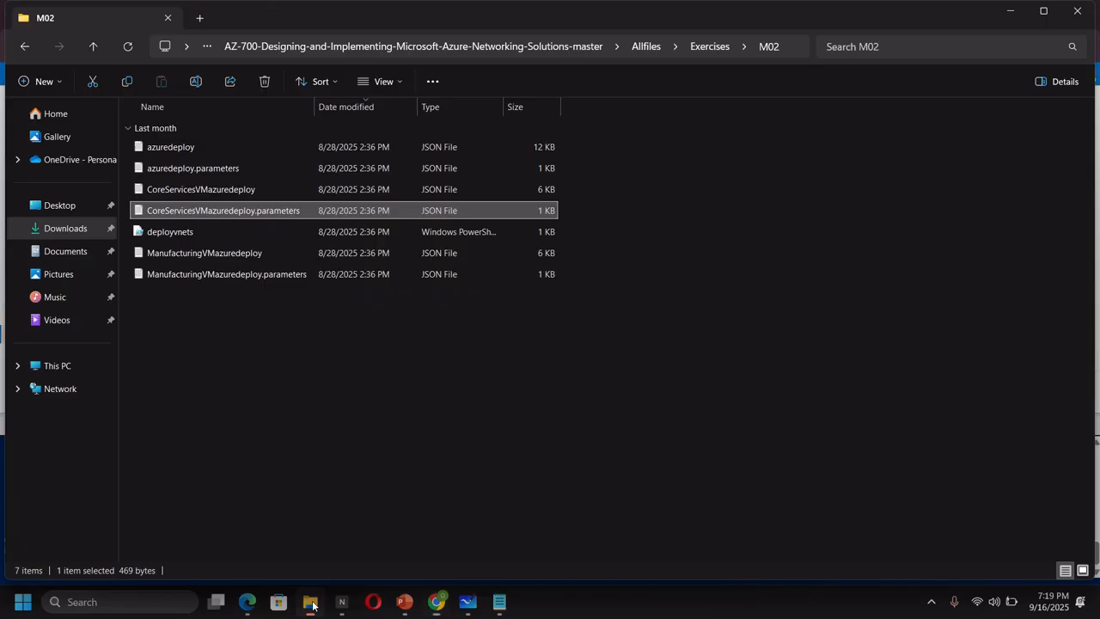
# - Review ManufacturingVMazuredeploy's ManufacturingVnet variables in Notepad, then minimize Explorer and Notepad
pyautogui.doubleClick(218, 254)
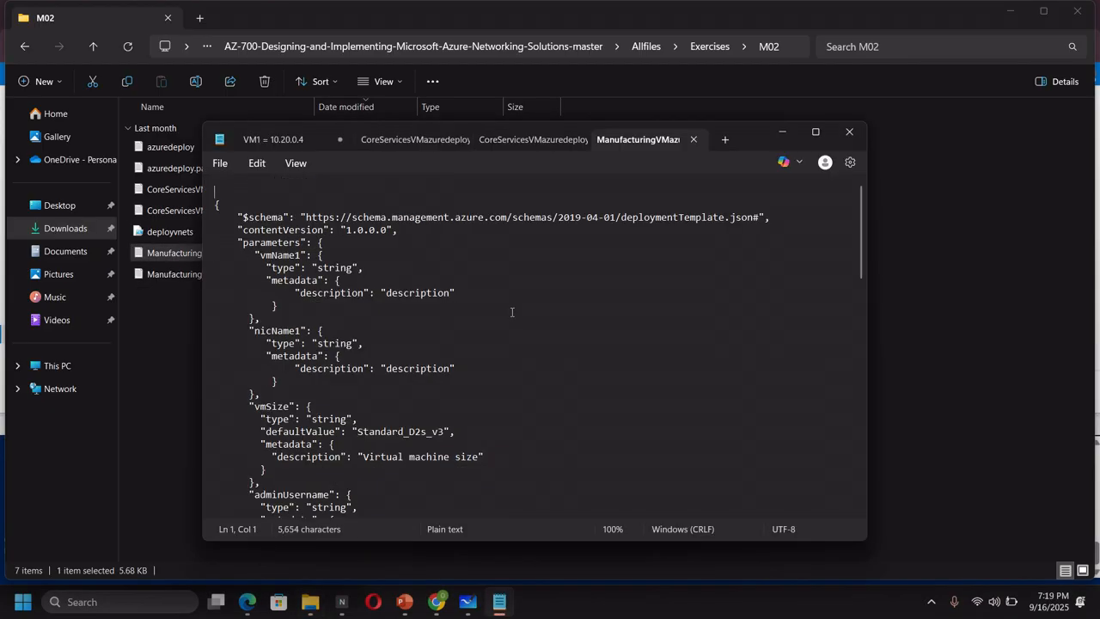
pyautogui.scroll(-6, 484, 378)
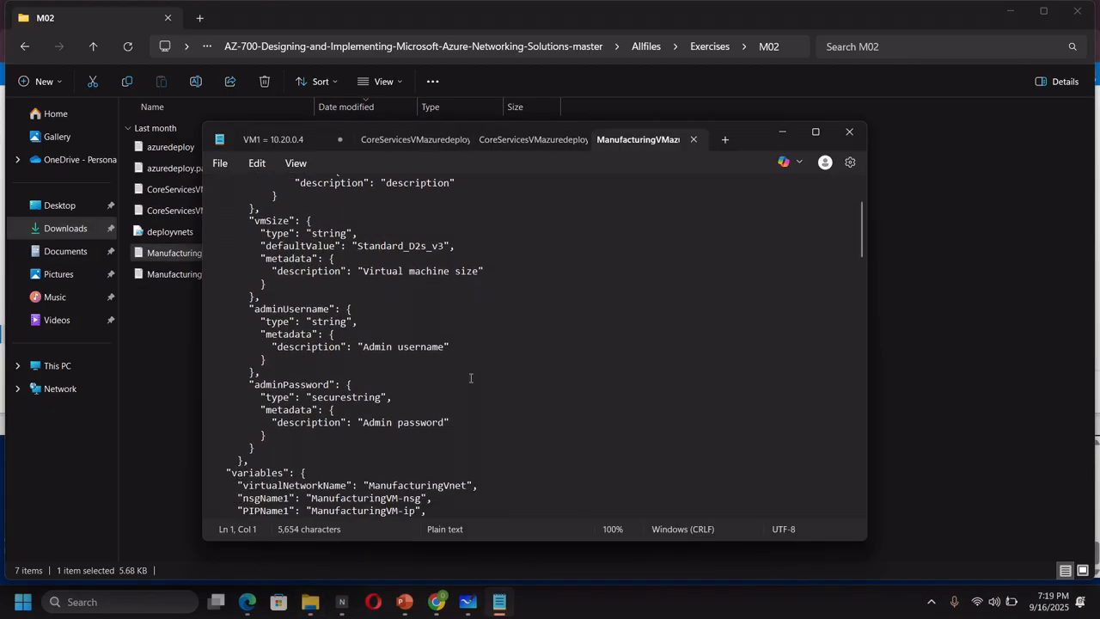
pyautogui.scroll(-2, 469, 378)
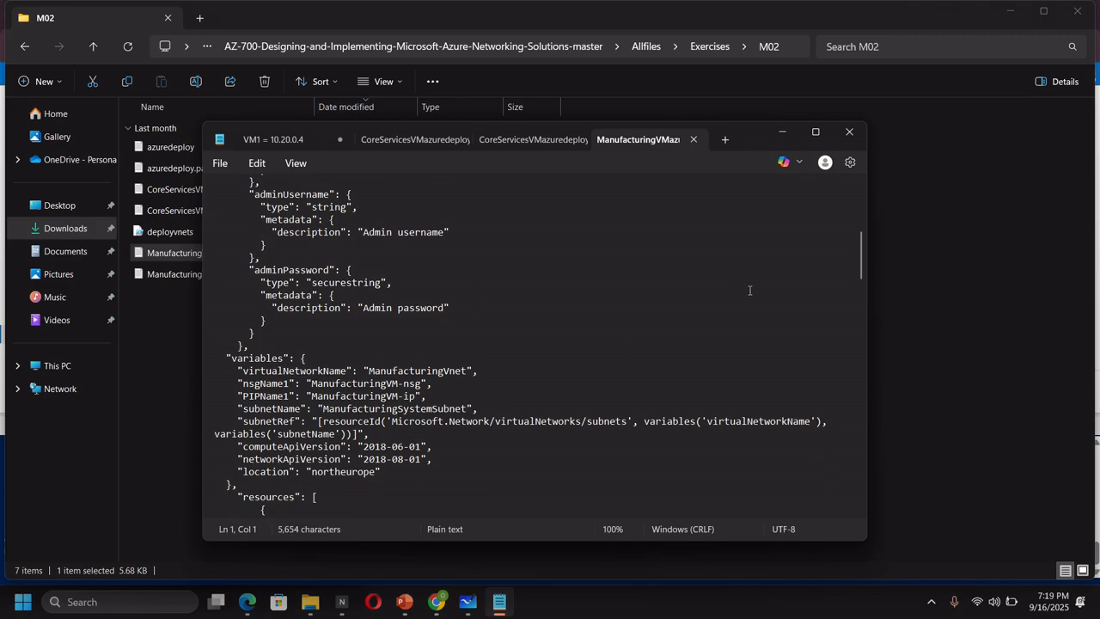
pyautogui.click(1011, 15)
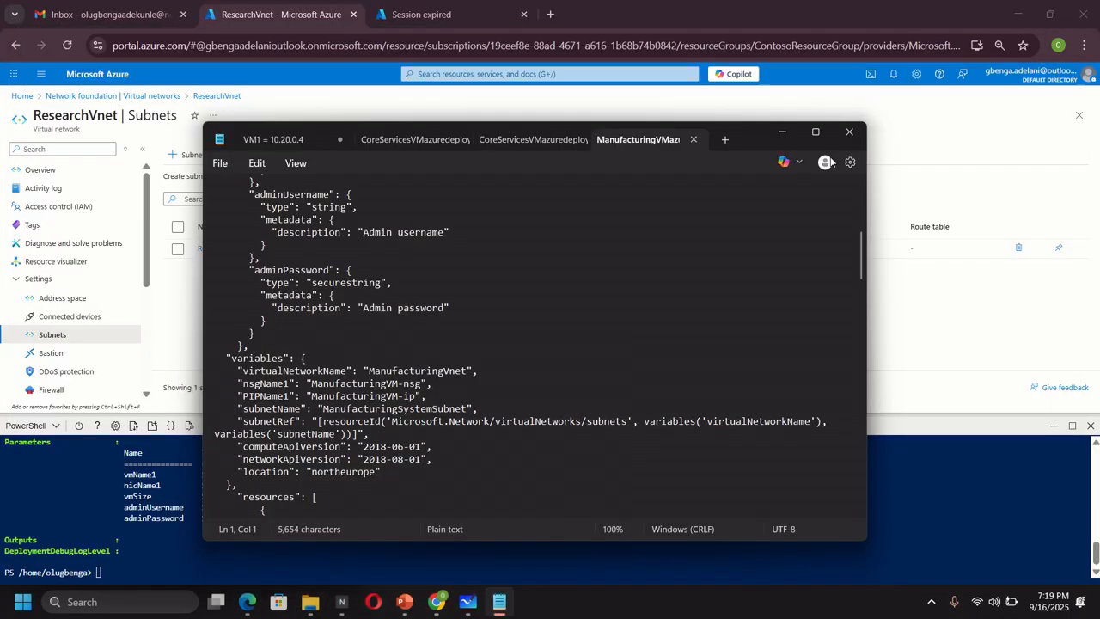
pyautogui.click(781, 131)
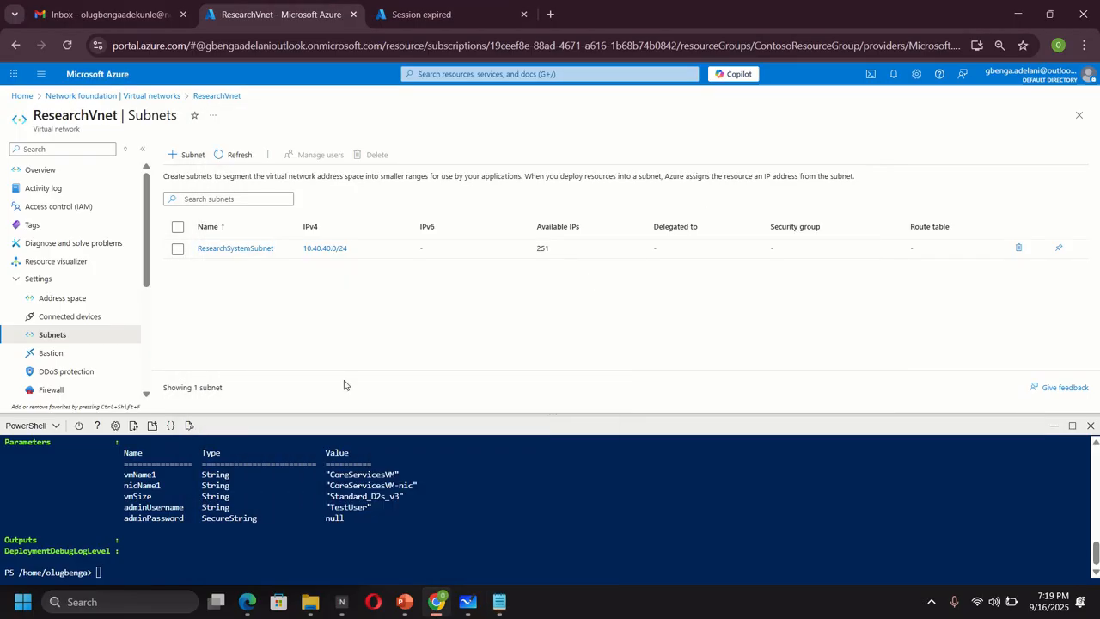
# - Paste and run the $RGName assignment for ContosoResourceGroup in Cloud Shell
pyautogui.rightClick(148, 566)
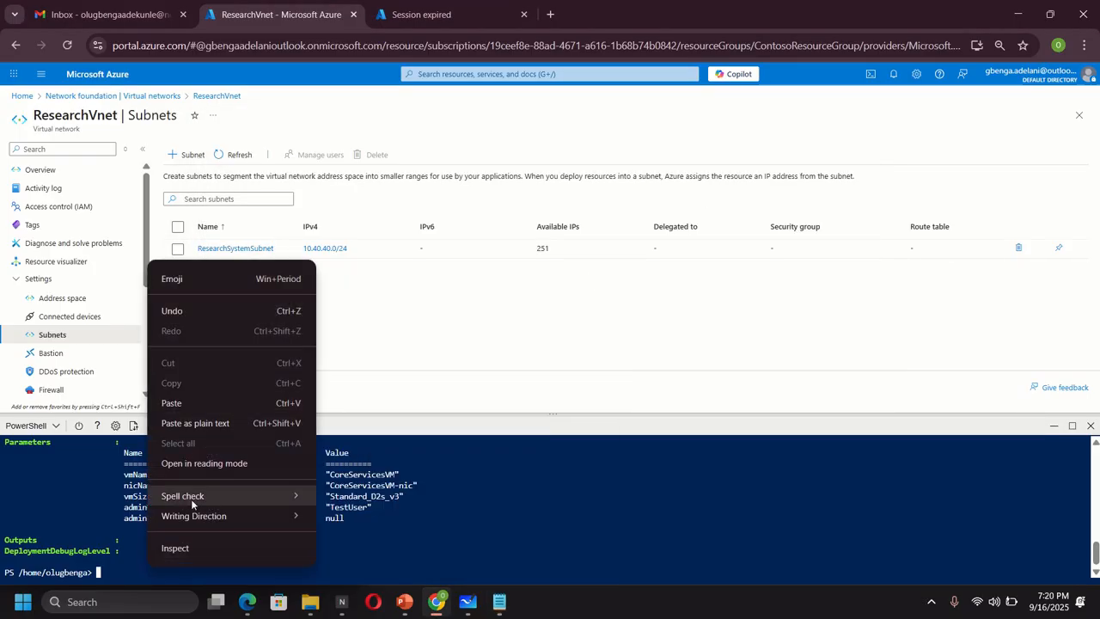
pyautogui.click(201, 409)
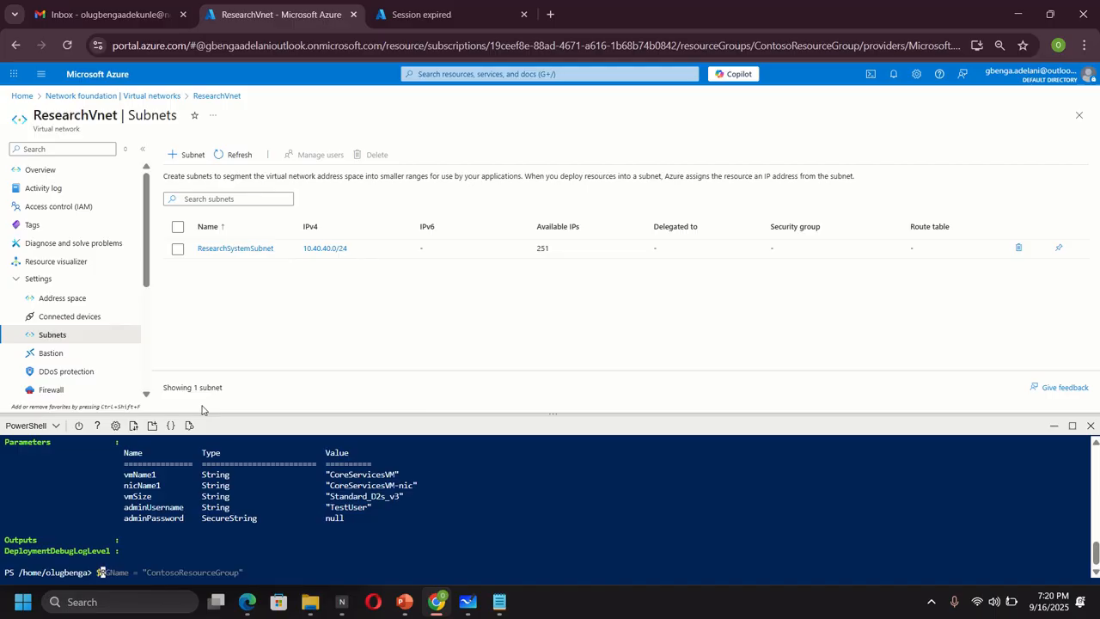
pyautogui.press('Return')
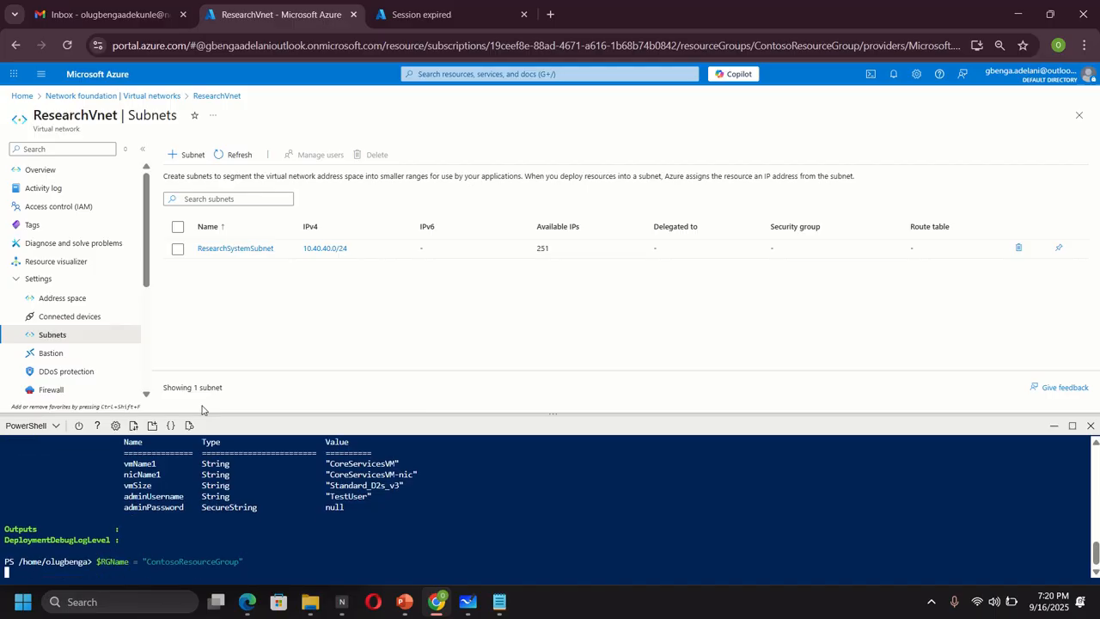
pyautogui.press('Return')
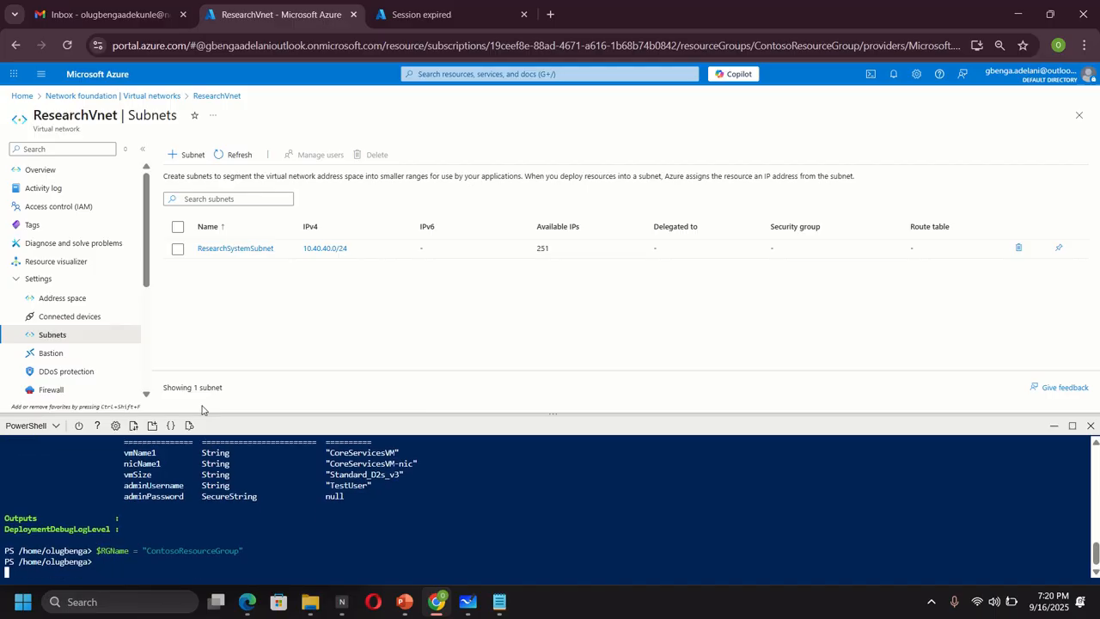
# - Run New-AzResourceGroupDeployment for ManufacturingVM with its parameters.json file and supply the admin password
pyautogui.write('New-AzResourceGroupDeployment -ResourceGroupName $RGName -TemplateFile ManufacturingVMazuredeploy.json -TemplateParameterFile ManufacturingVMazuredeploy.param -Name {Name}')
pyautogui.write('e')
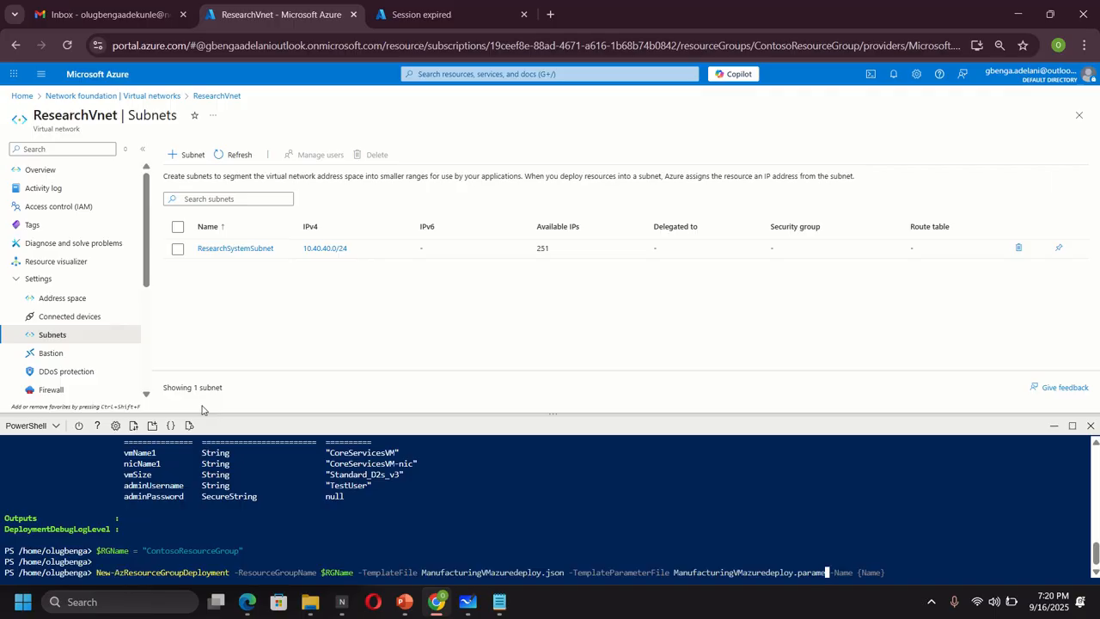
pyautogui.write('ters.json')
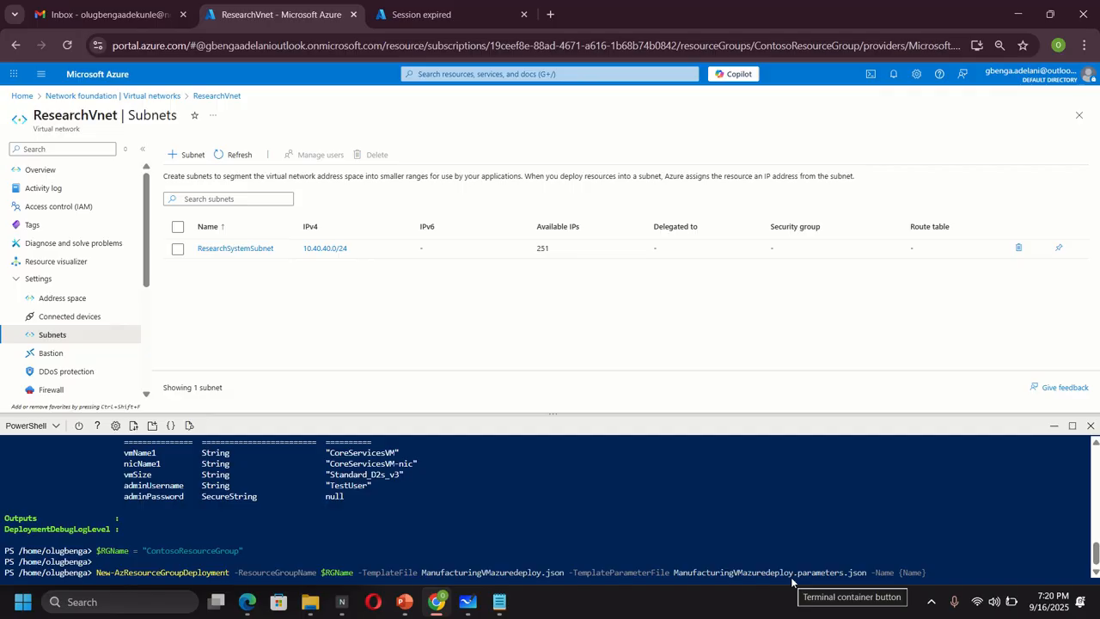
pyautogui.press('Return')
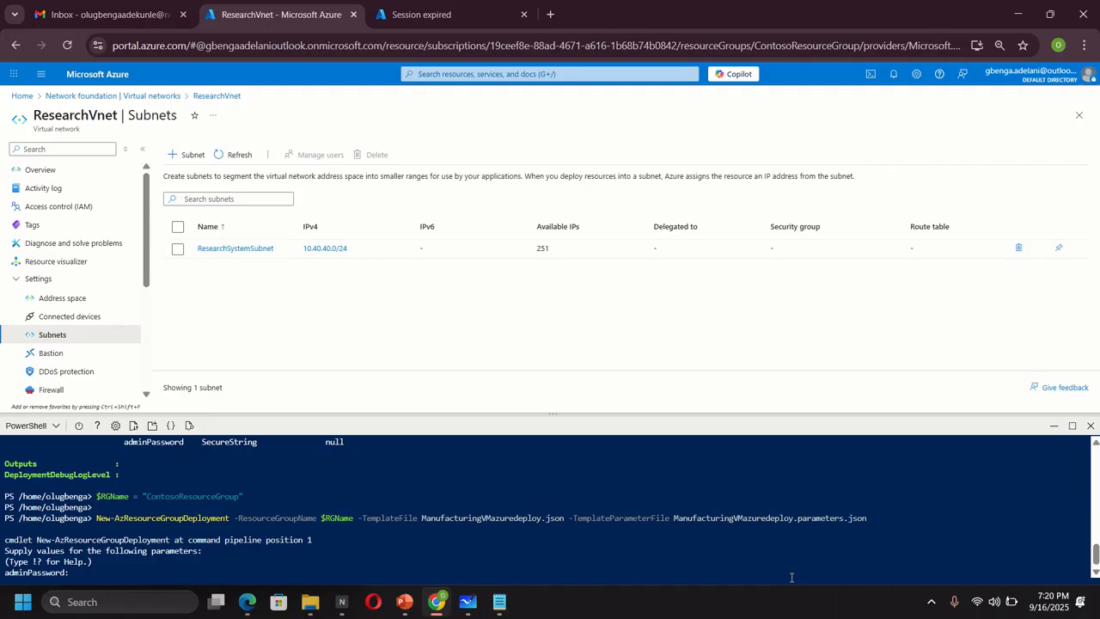
pyautogui.write('********')
pyautogui.press('Return')
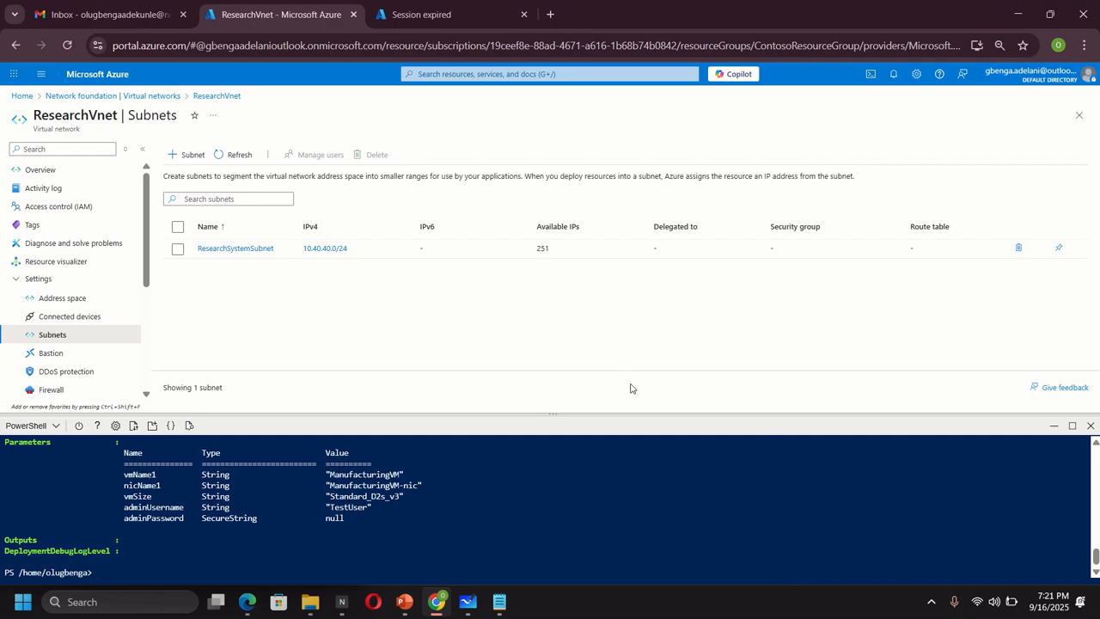
pyautogui.click(449, 75)
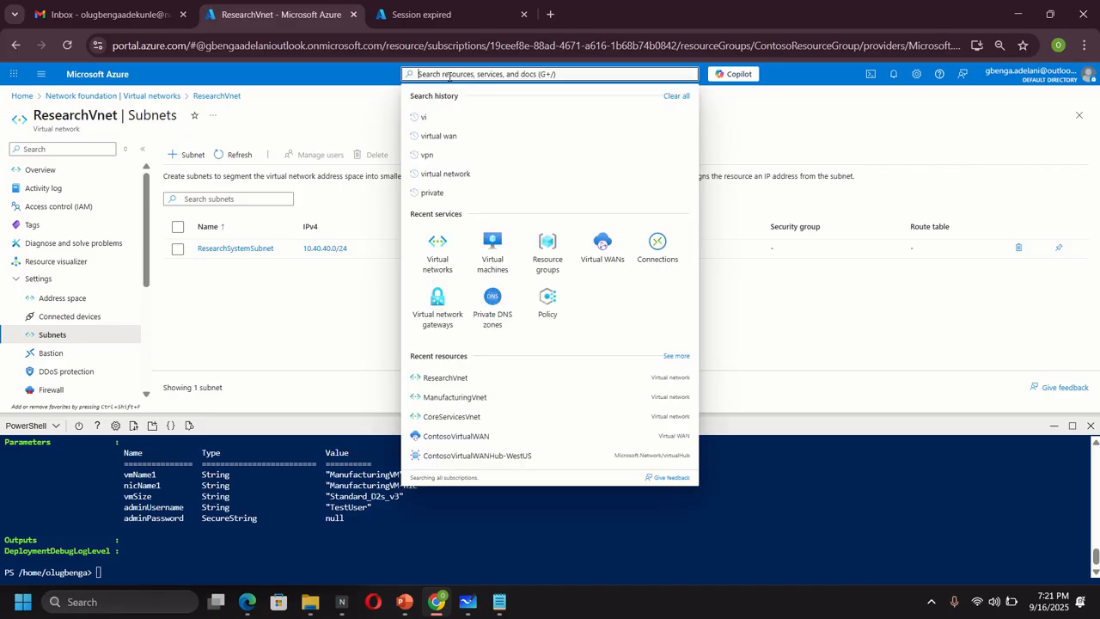
# - Check that CoreServicesVM and ManufacturingVM show Running, then return to the whiteboard with the pen tool
pyautogui.click(479, 177)
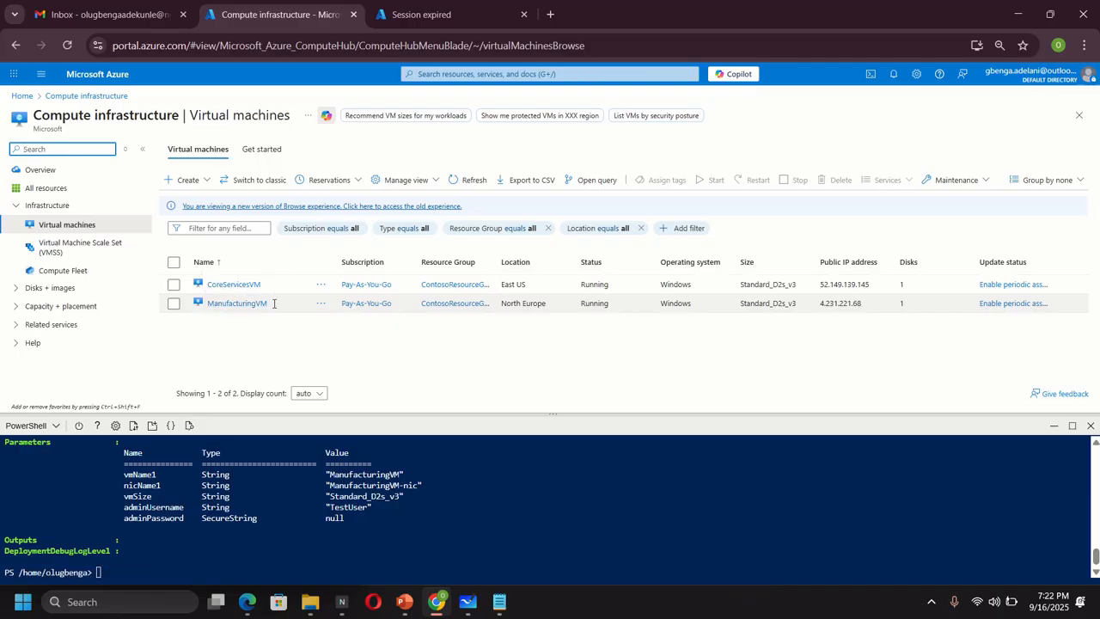
pyautogui.click(467, 601)
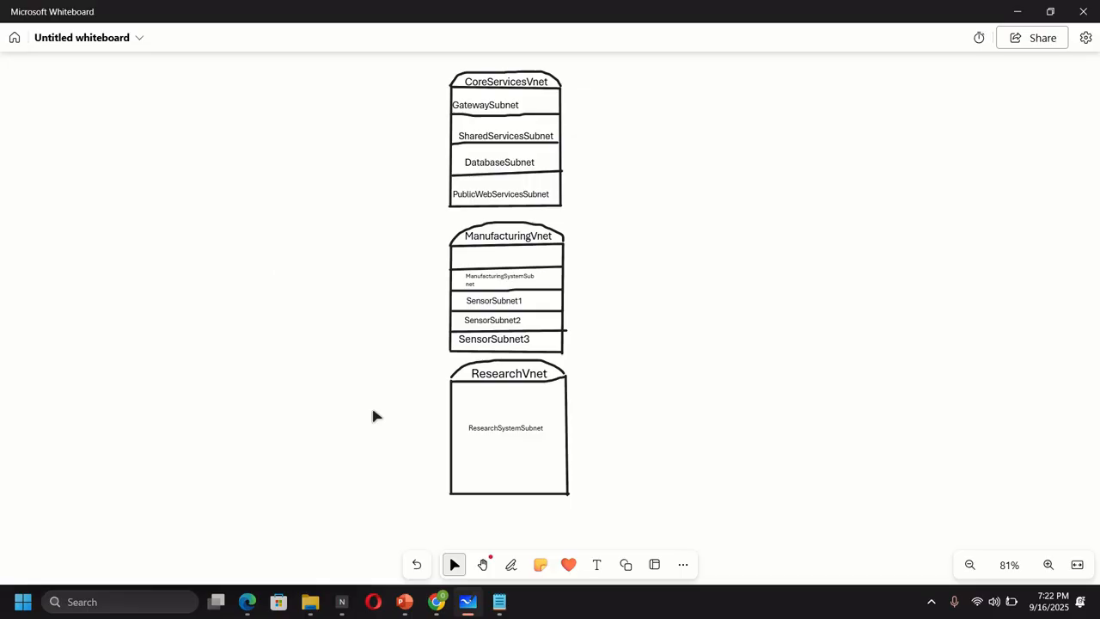
pyautogui.click(510, 564)
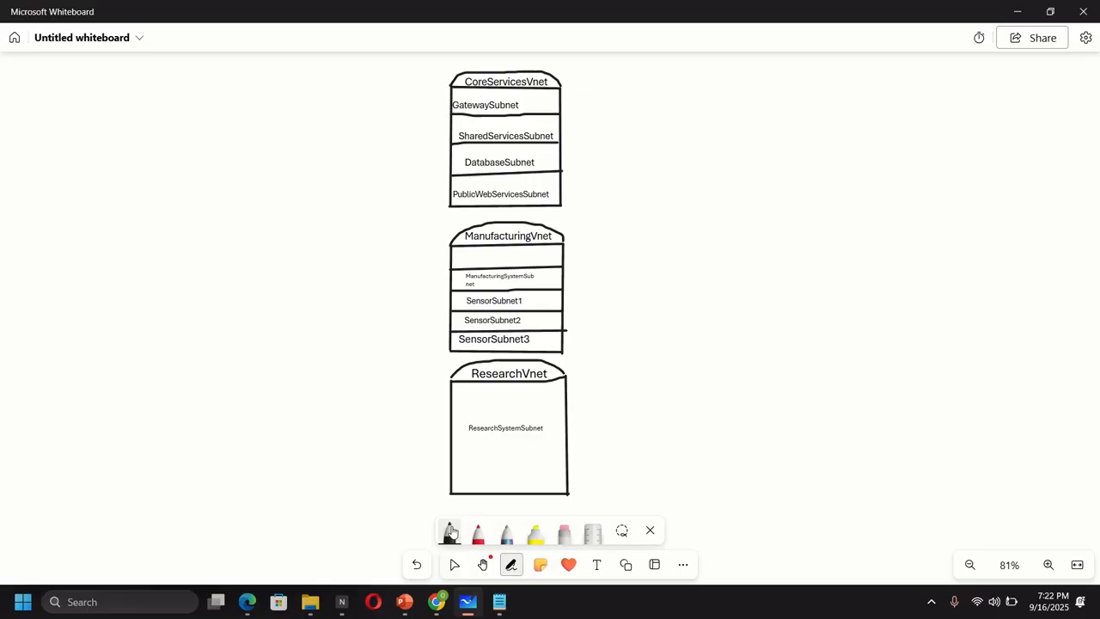
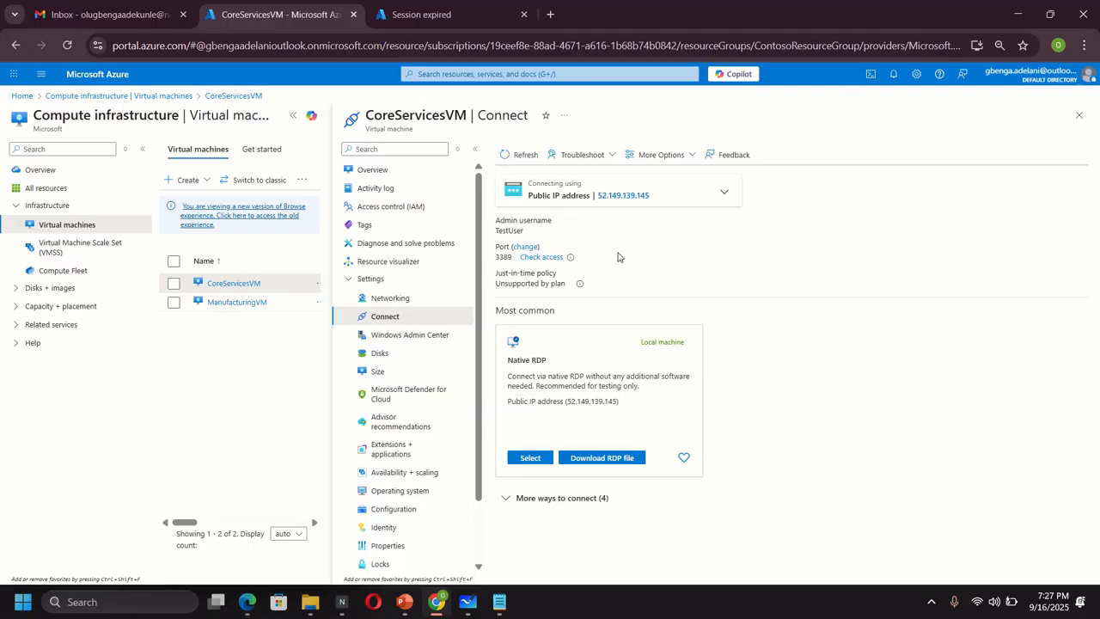
# - Connect to CoreServicesVM via its downloaded RDP file using the admin password, then window the session
pyautogui.click(598, 457)
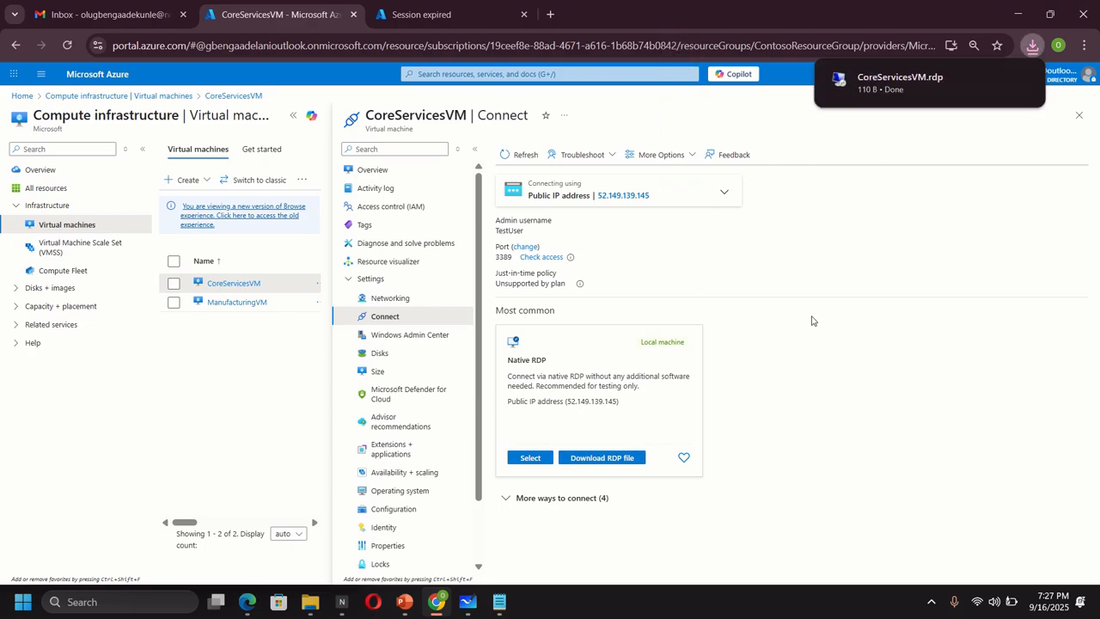
pyautogui.click(897, 88)
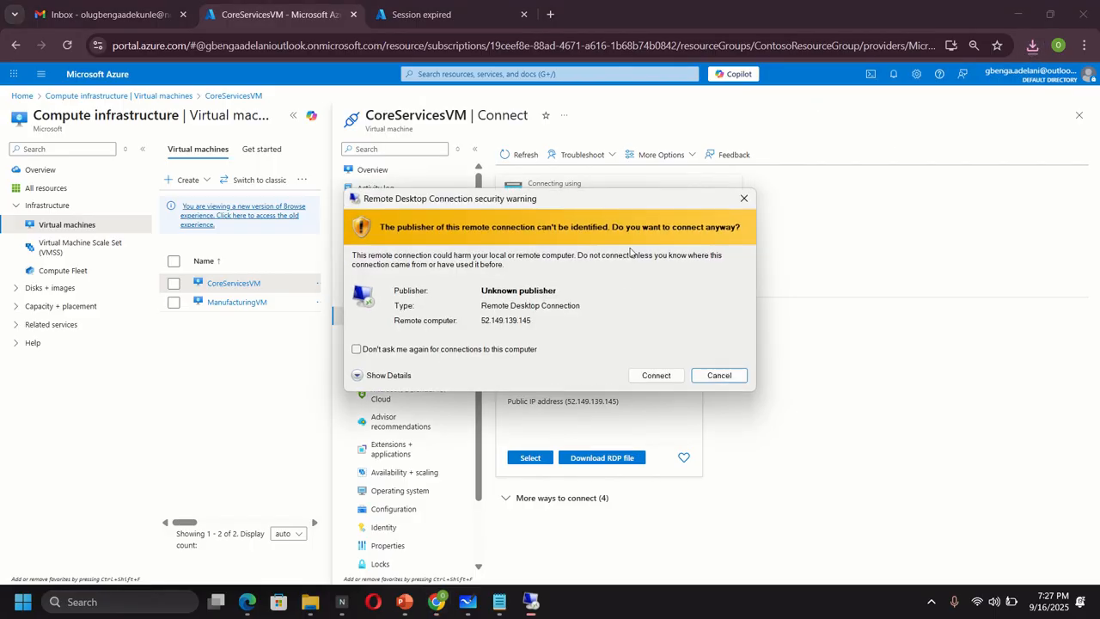
pyautogui.click(655, 375)
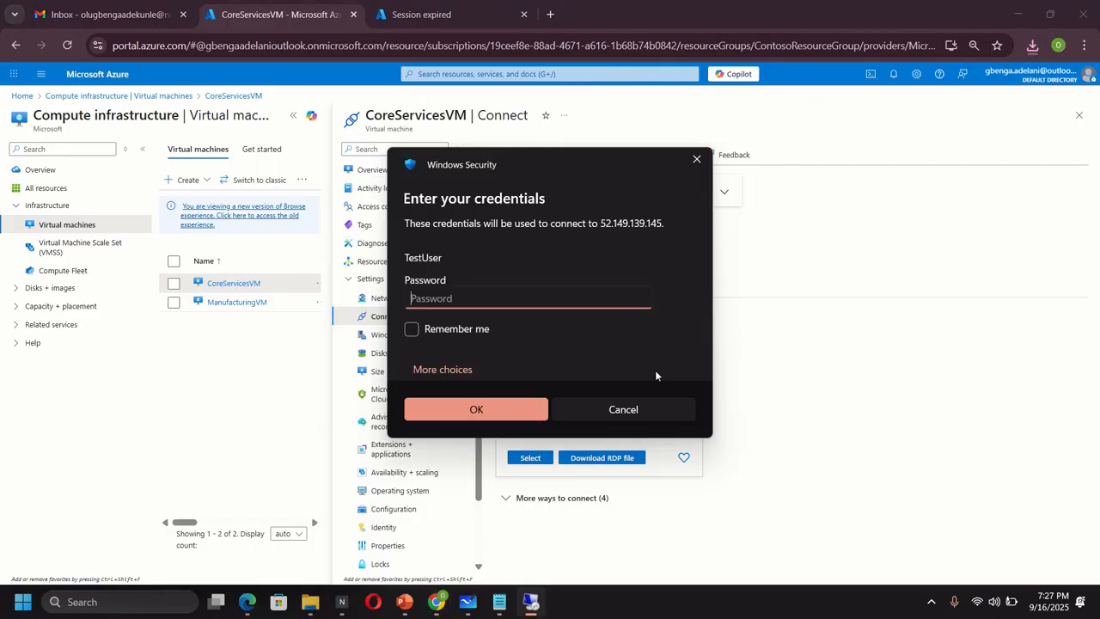
pyautogui.write('••••••••')
pyautogui.click(502, 408)
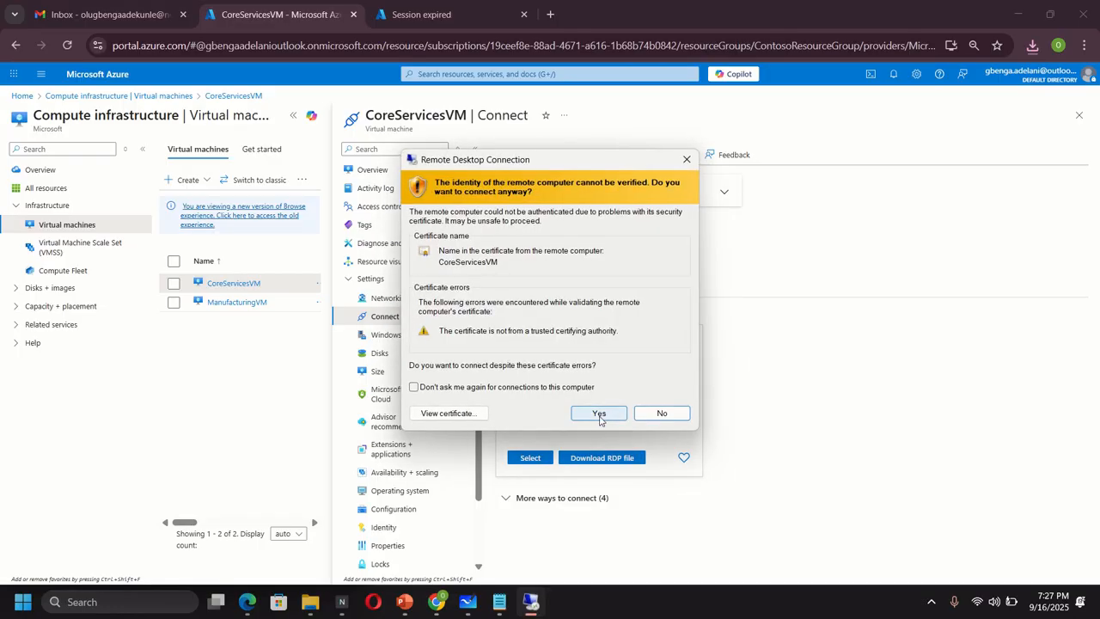
pyautogui.click(599, 419)
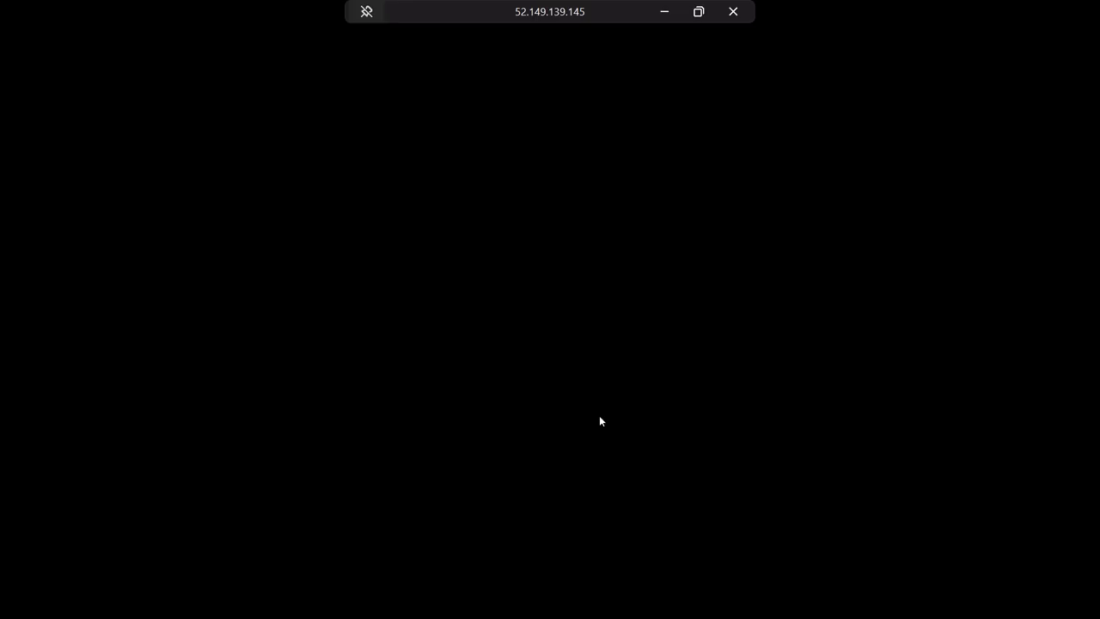
pyautogui.click(701, 17)
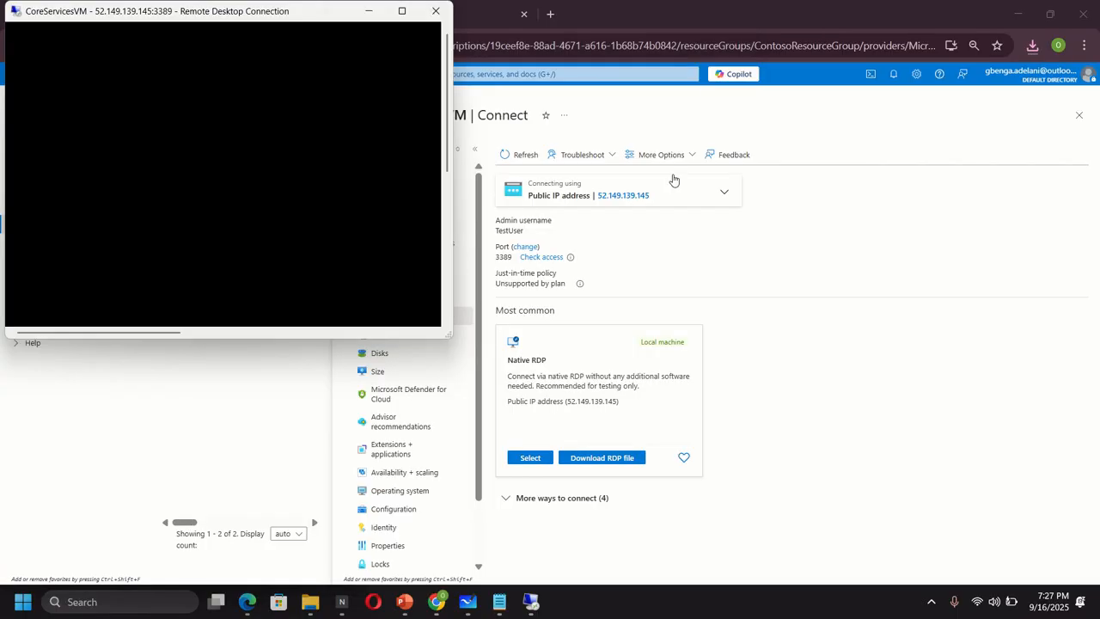
pyautogui.click(542, 216)
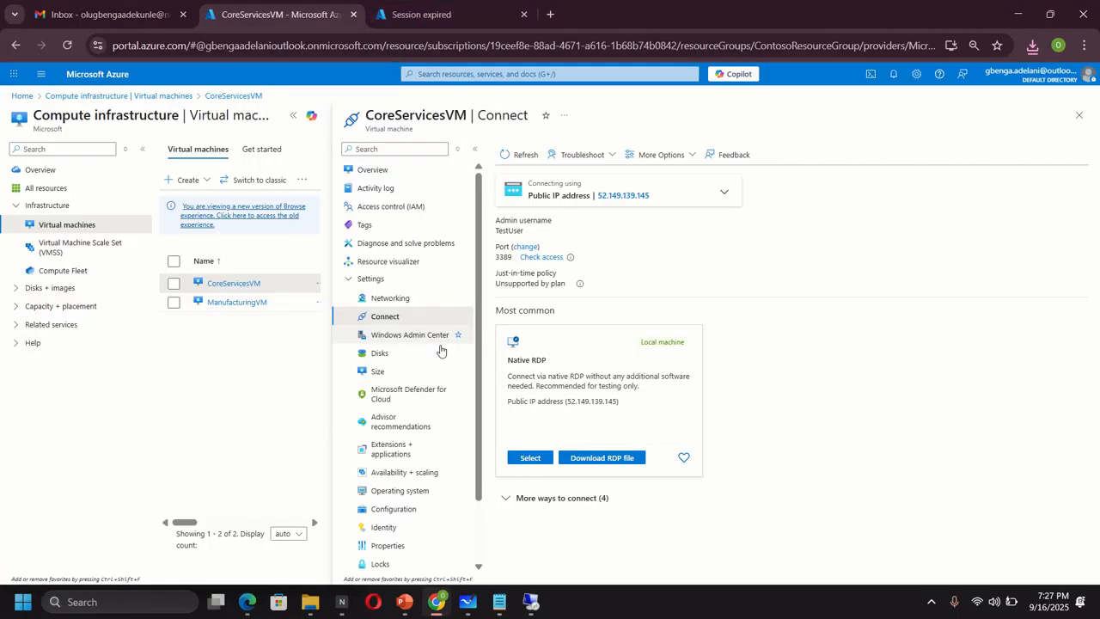
# - Connect to ManufacturingVM at 4.231.221.68 via its RDP file with the admin password, then window it
pyautogui.click(222, 301)
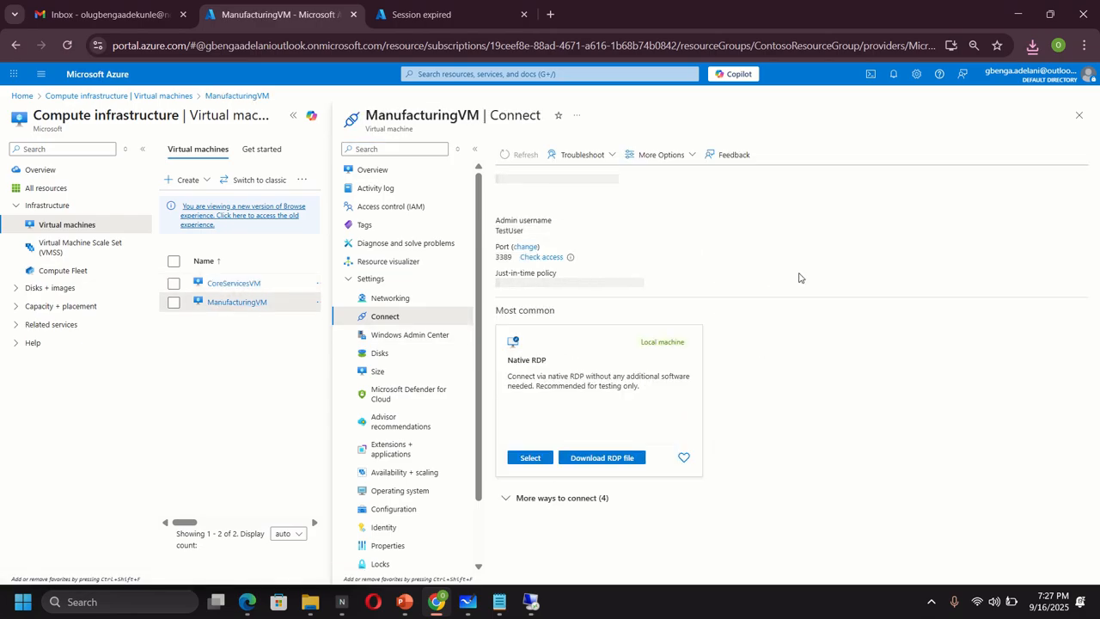
pyautogui.click(595, 458)
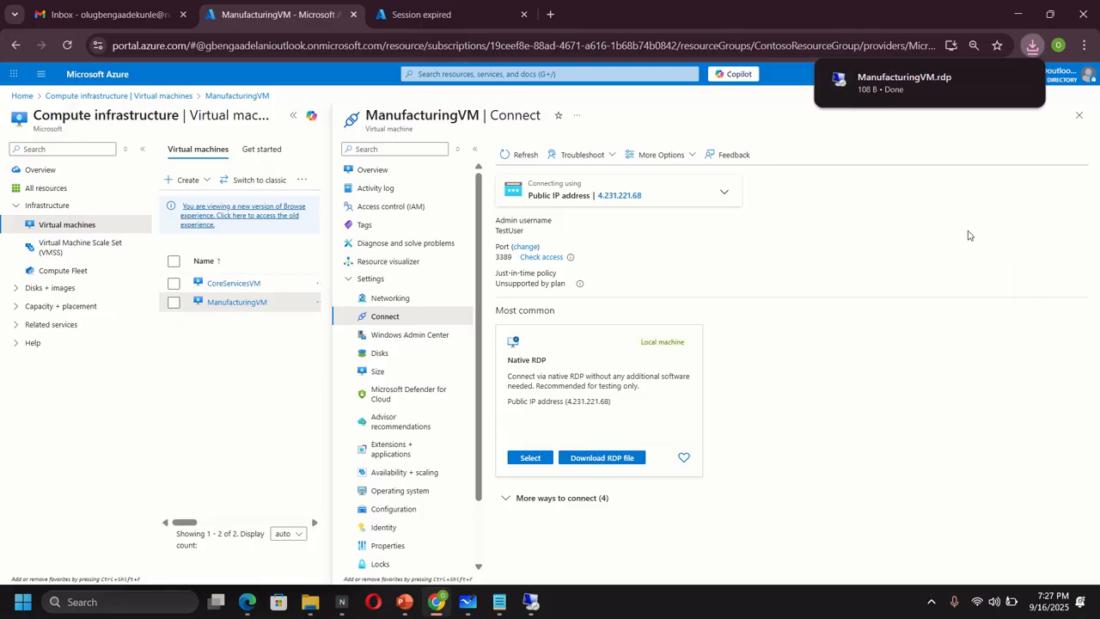
pyautogui.click(915, 96)
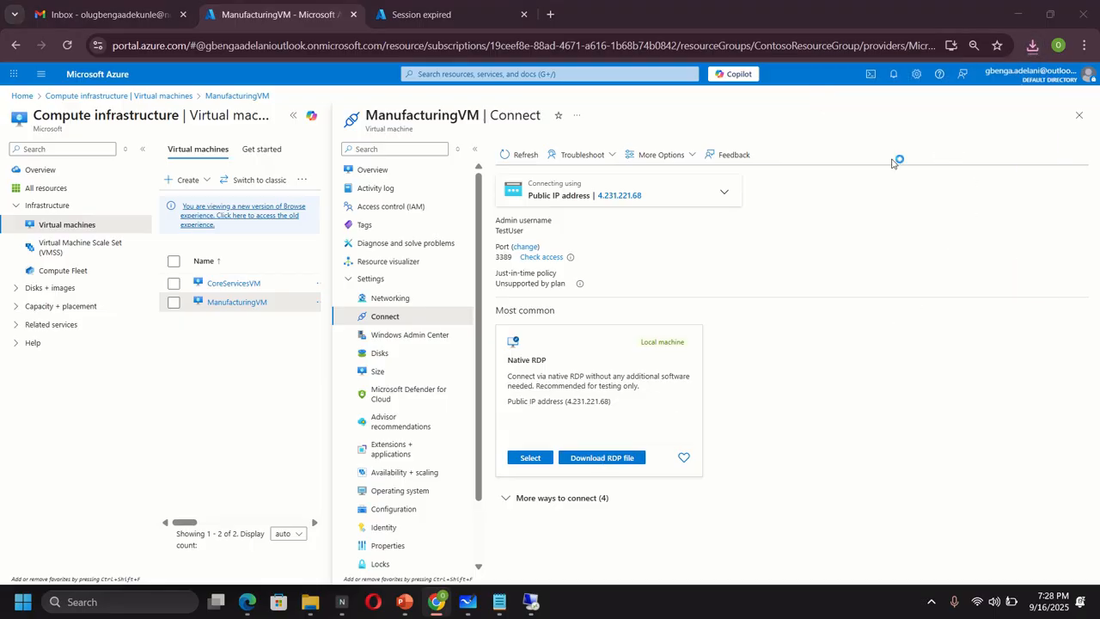
pyautogui.click(657, 376)
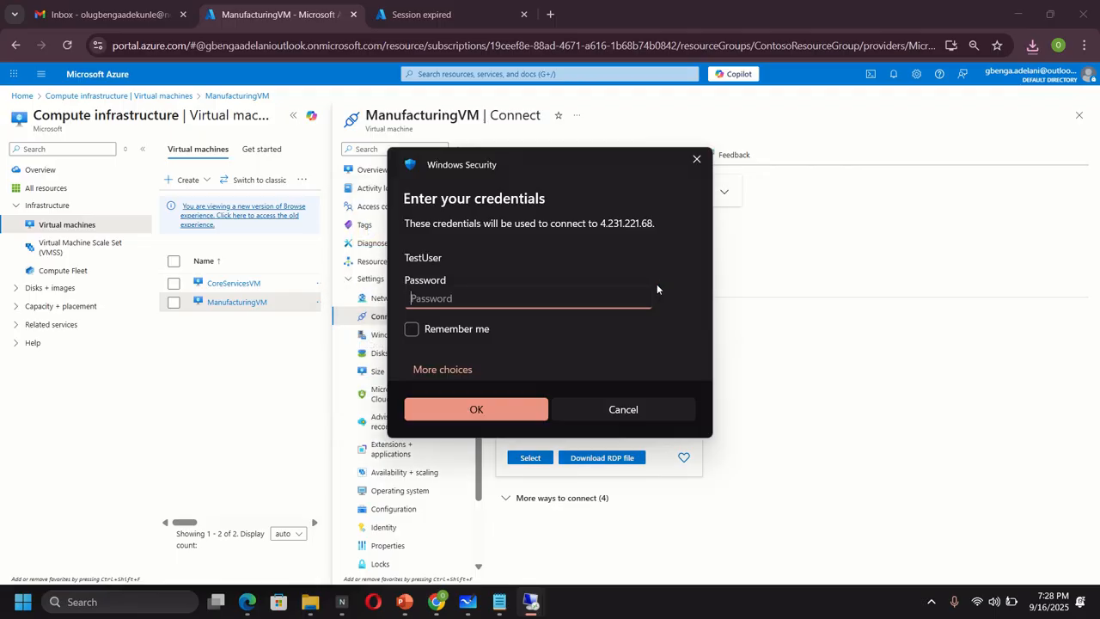
pyautogui.write('P')
pyautogui.click(506, 407)
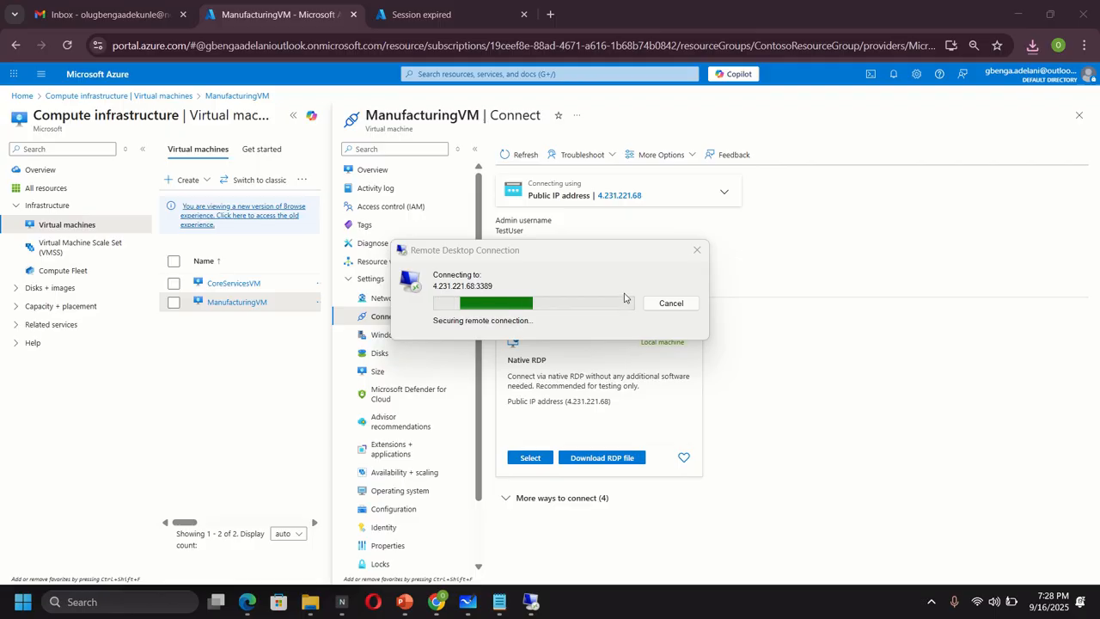
pyautogui.click(593, 414)
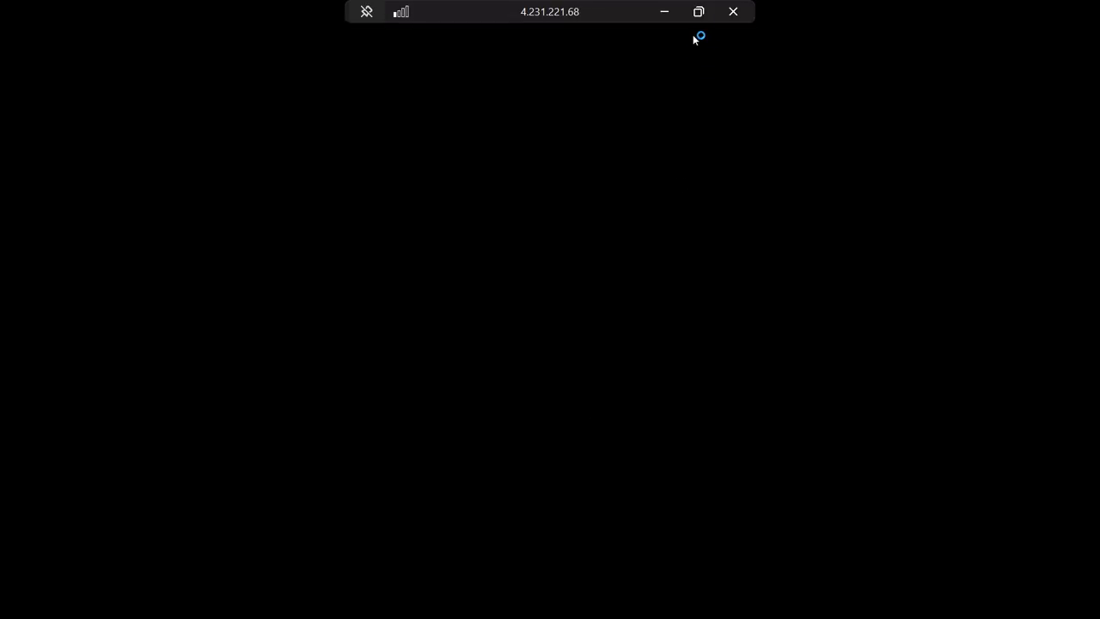
pyautogui.click(701, 12)
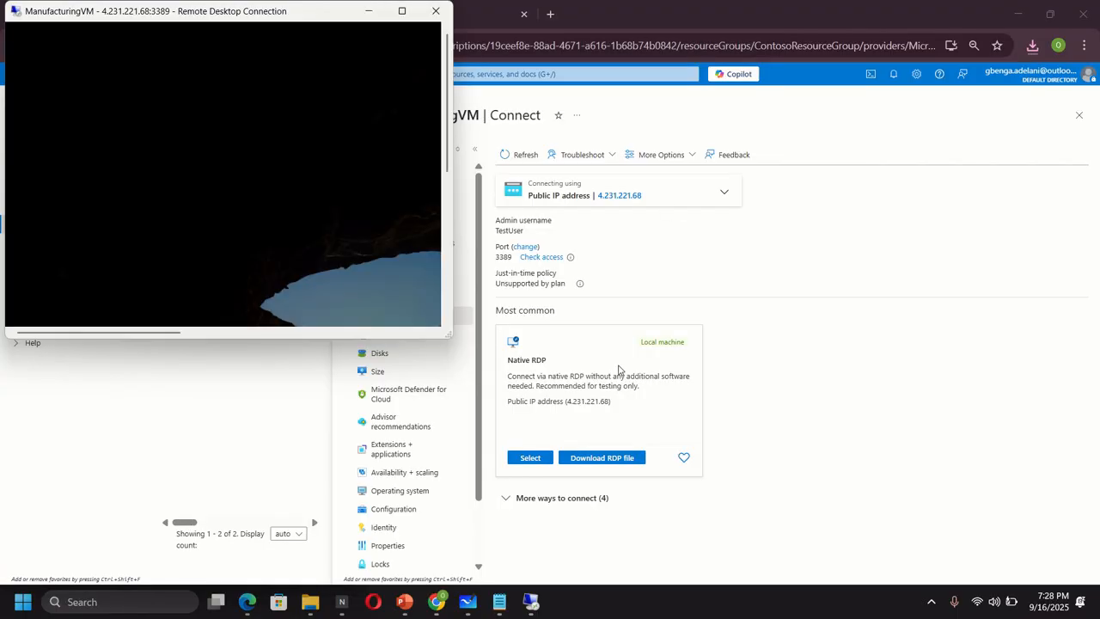
# - Switch between the CoreServicesVM and ManufacturingVM session windows, ending with CoreServicesVM full screen
pyautogui.moveTo(532, 606)
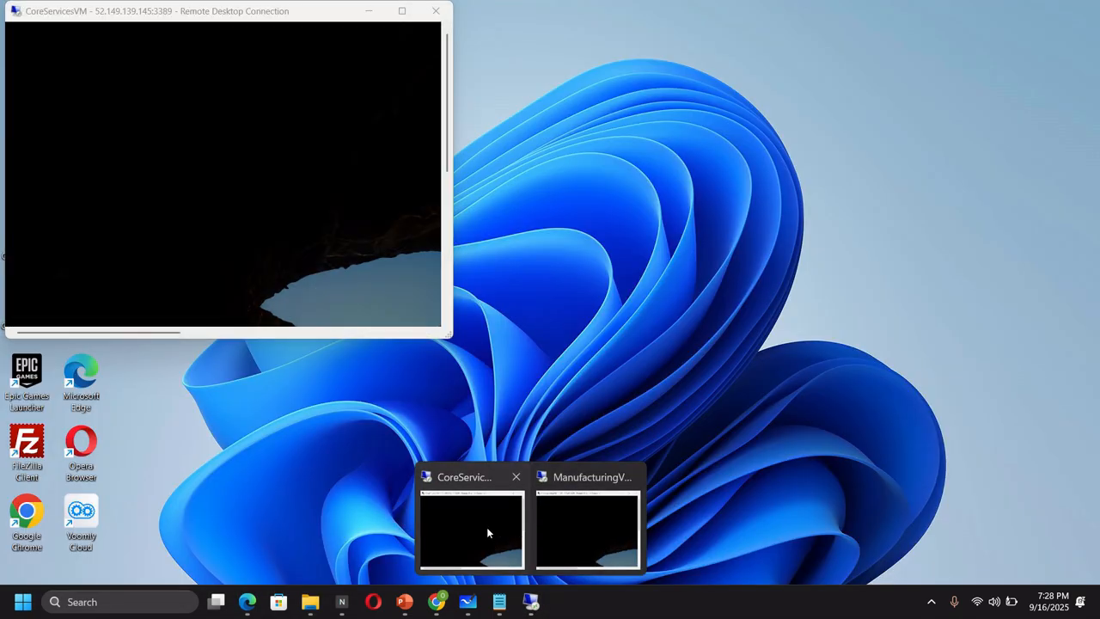
pyautogui.click(482, 529)
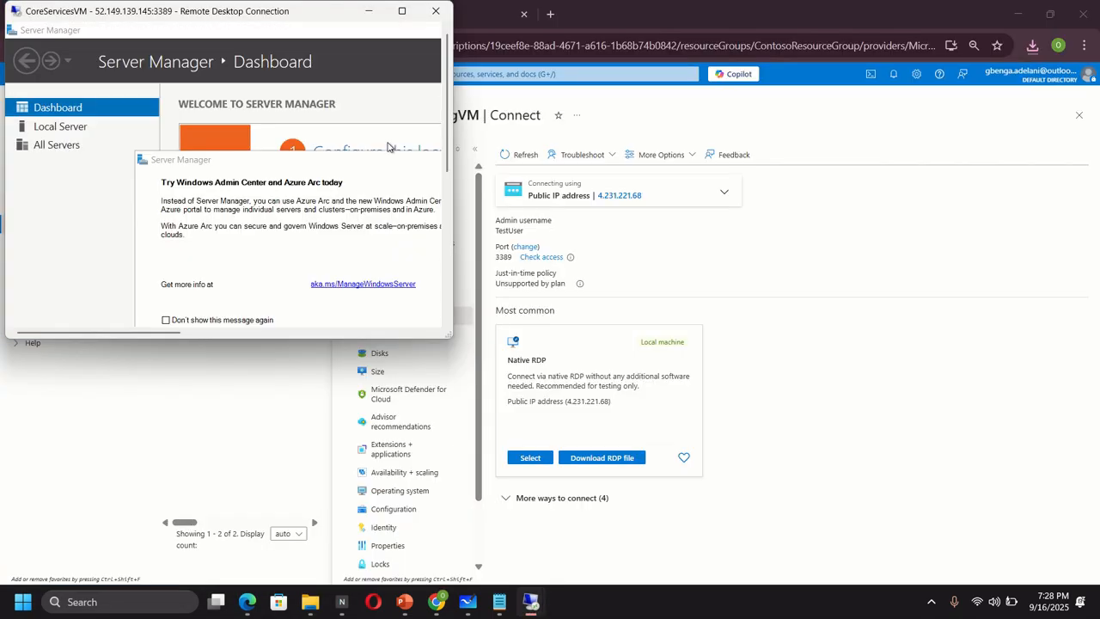
pyautogui.click(401, 10)
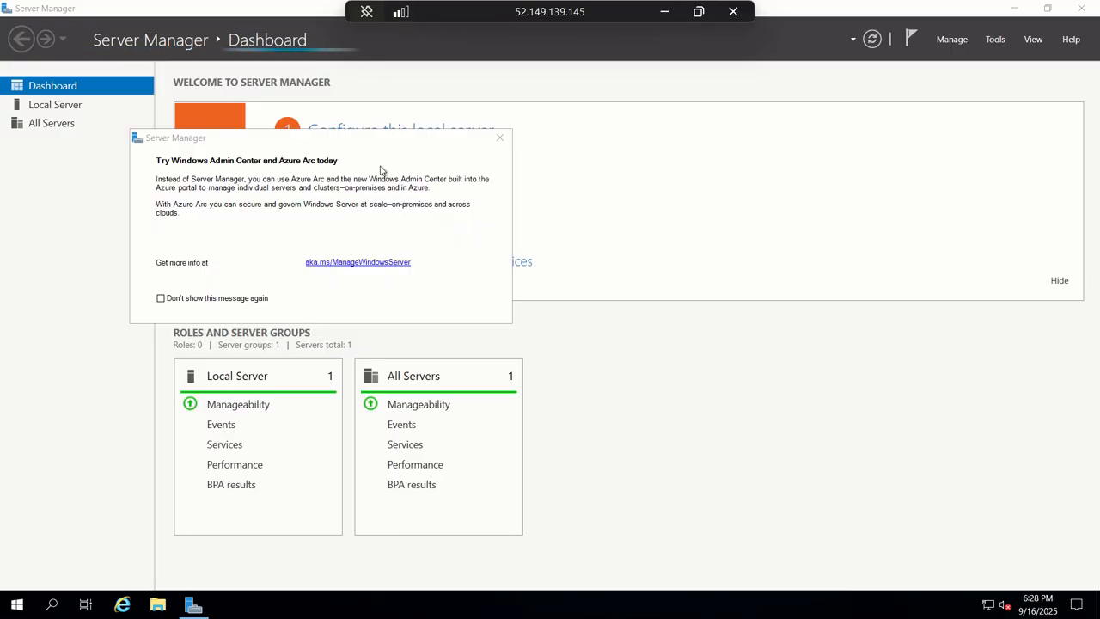
pyautogui.click(699, 11)
pyautogui.moveTo(541, 606)
pyautogui.click(587, 526)
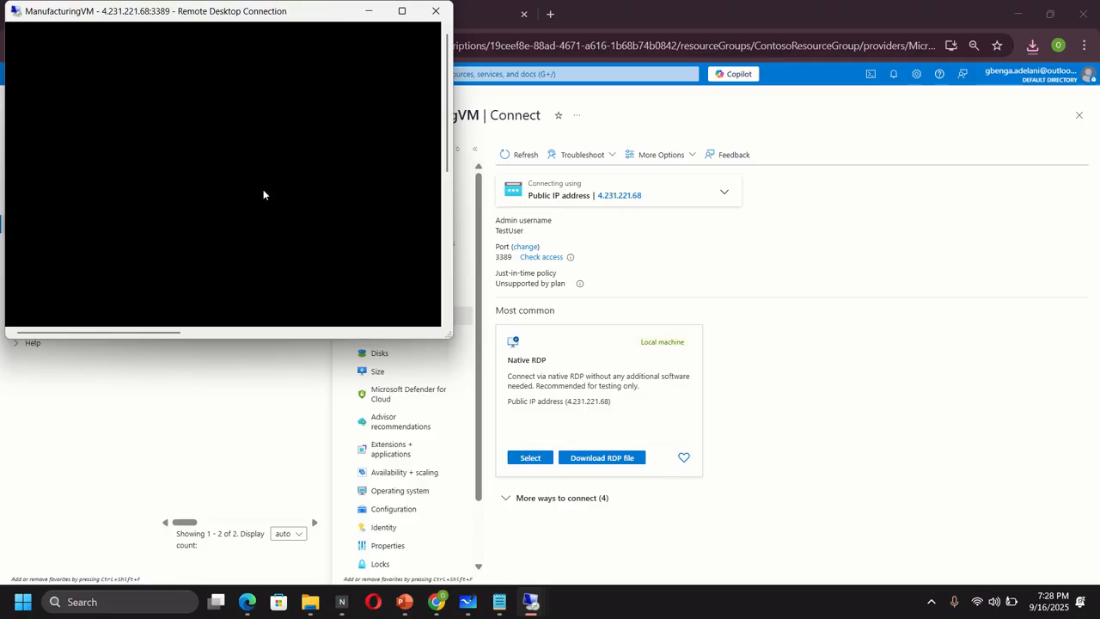
pyautogui.click(530, 602)
pyautogui.click(486, 550)
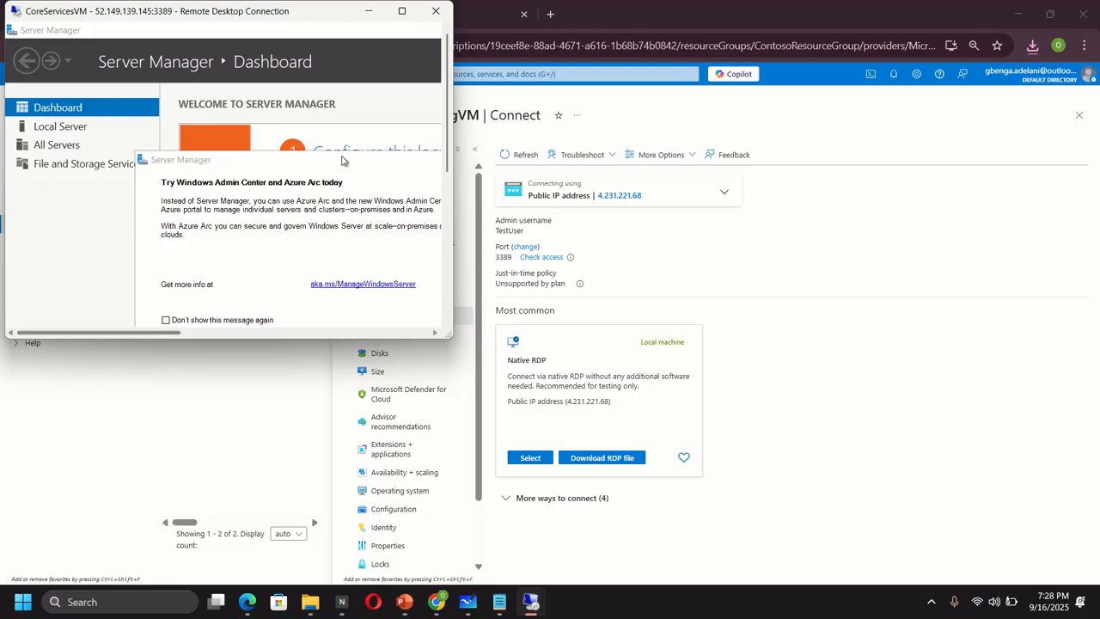
pyautogui.click(401, 10)
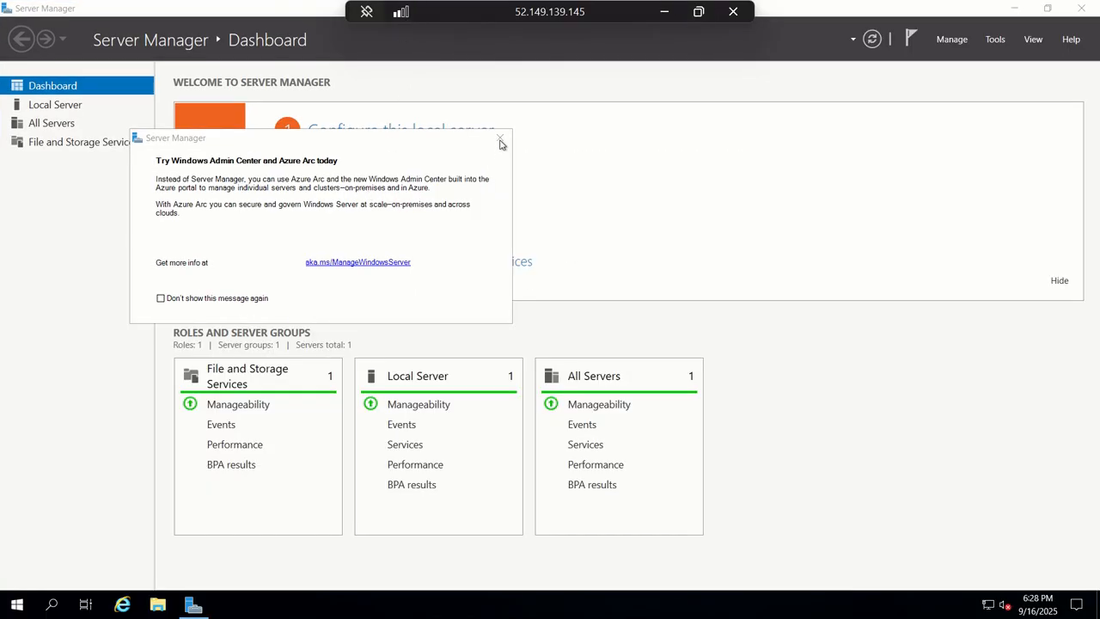
# - Launch Windows PowerShell as administrator on CoreServicesVM from a Start search for 'power'
pyautogui.click(18, 605)
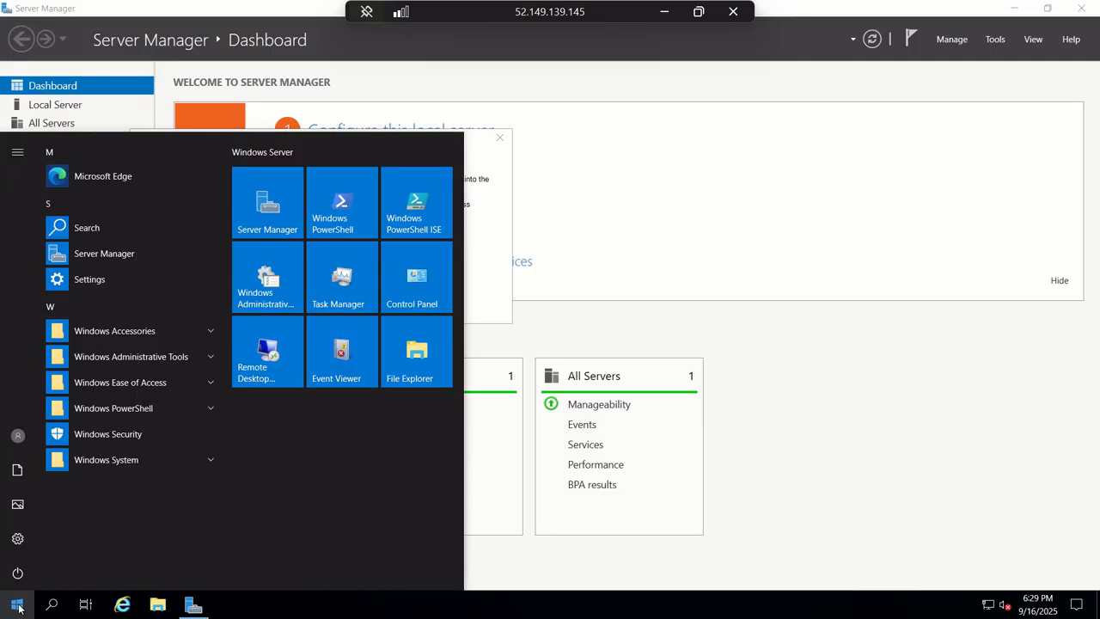
pyautogui.write('power')
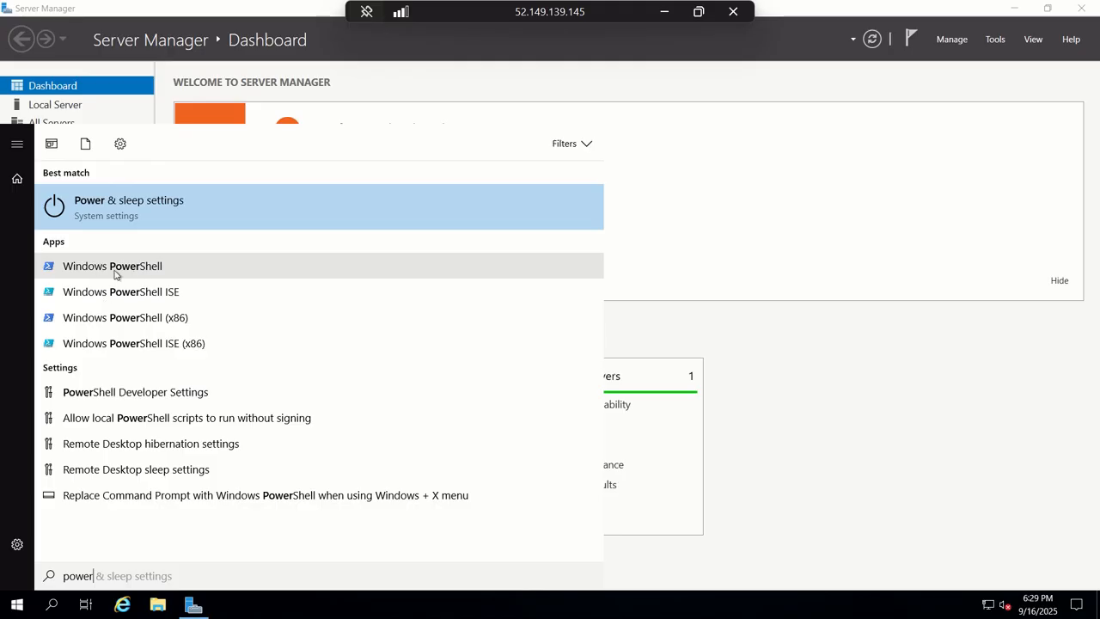
pyautogui.rightClick(114, 273)
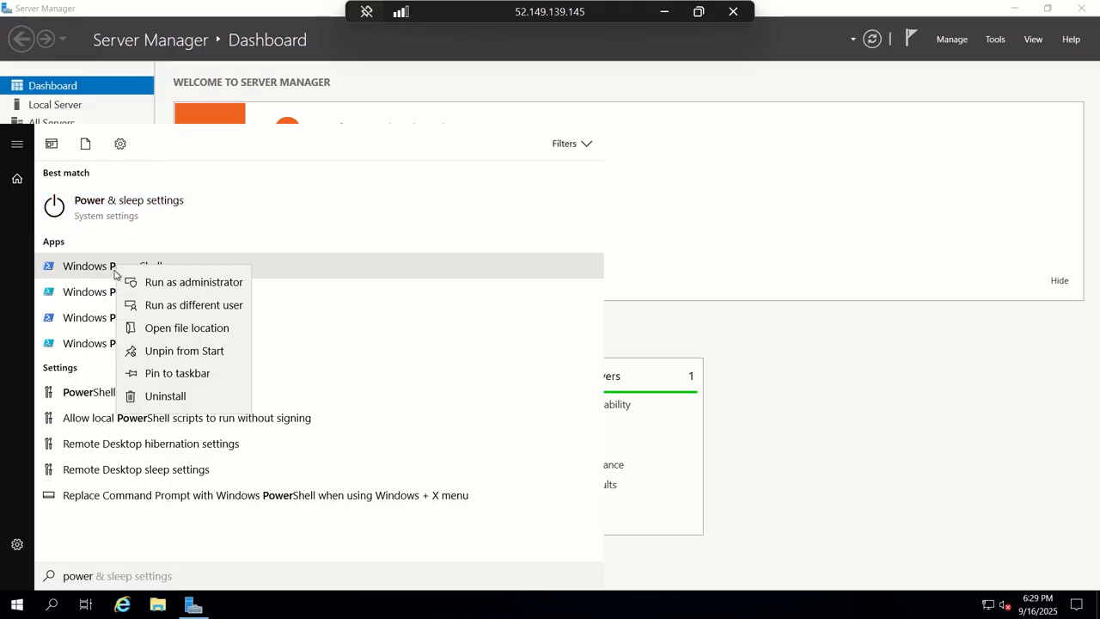
pyautogui.click(160, 284)
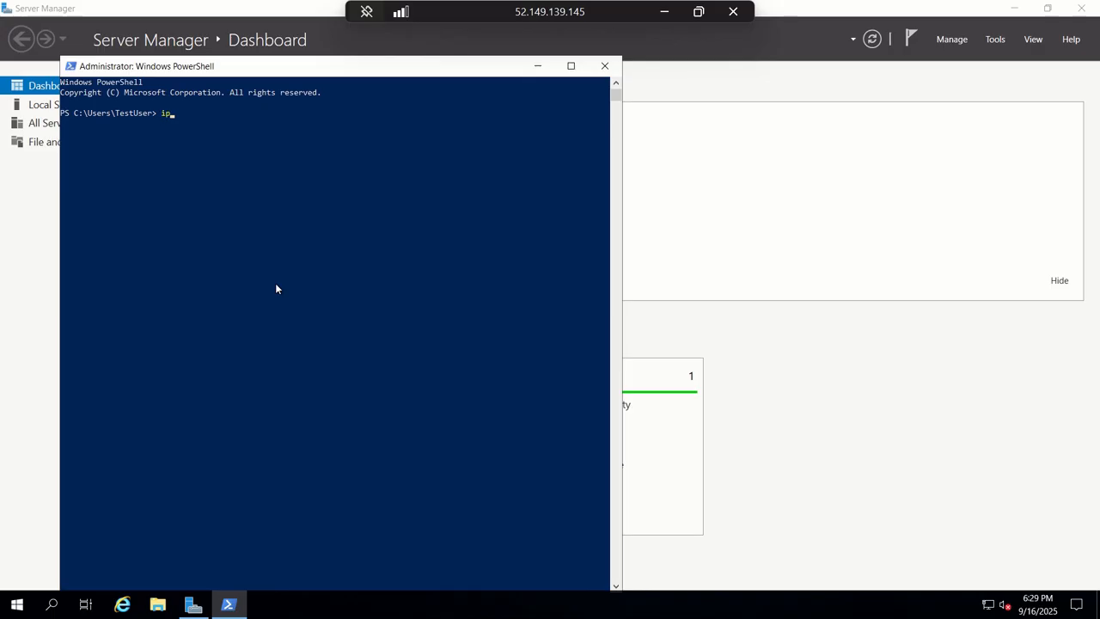
# - Run ipconfig to read IPv4 10.20.20.4 and gateway 10.20.20.1, then window the session
pyautogui.write('ig')
pyautogui.press('Return')
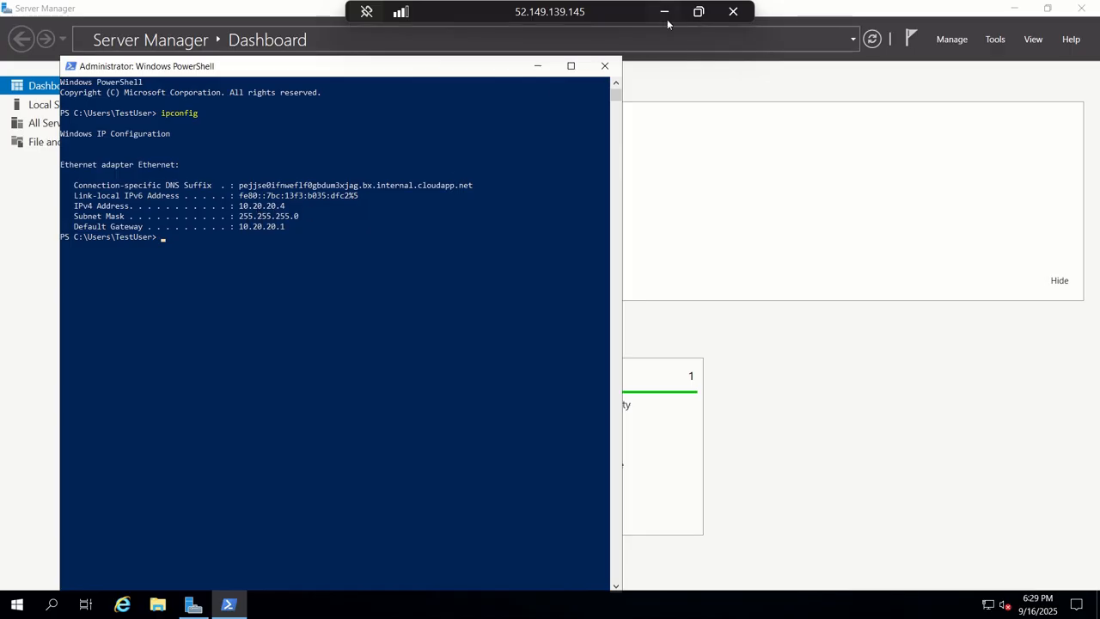
pyautogui.click(698, 12)
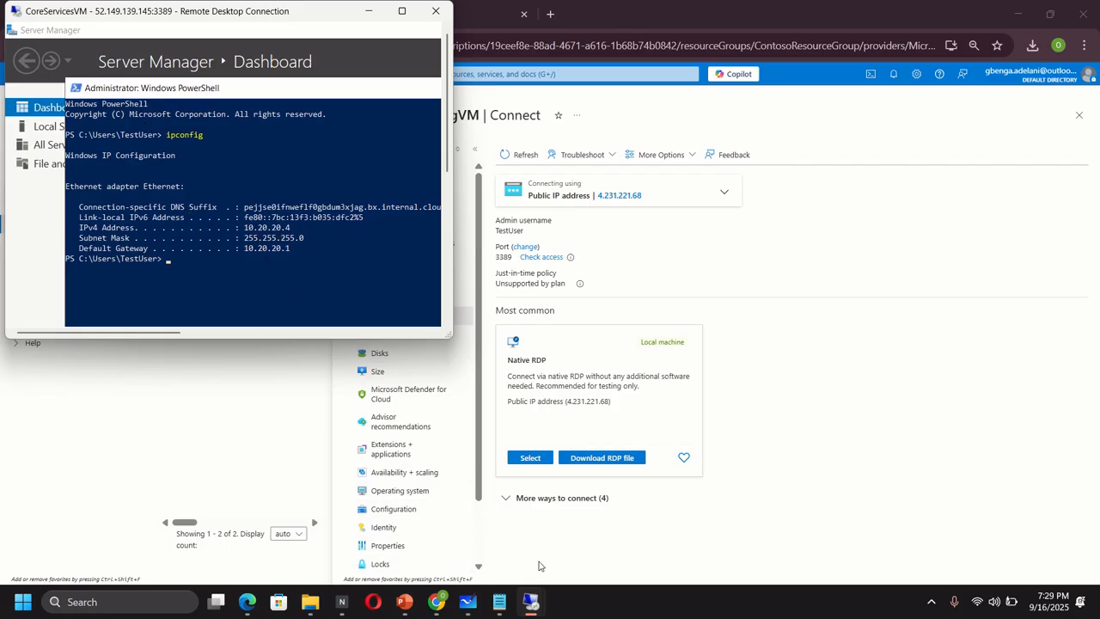
# - Add a 10.20.20.4 text label inside the CoreServicesVM box on the network diagram
pyautogui.click(467, 601)
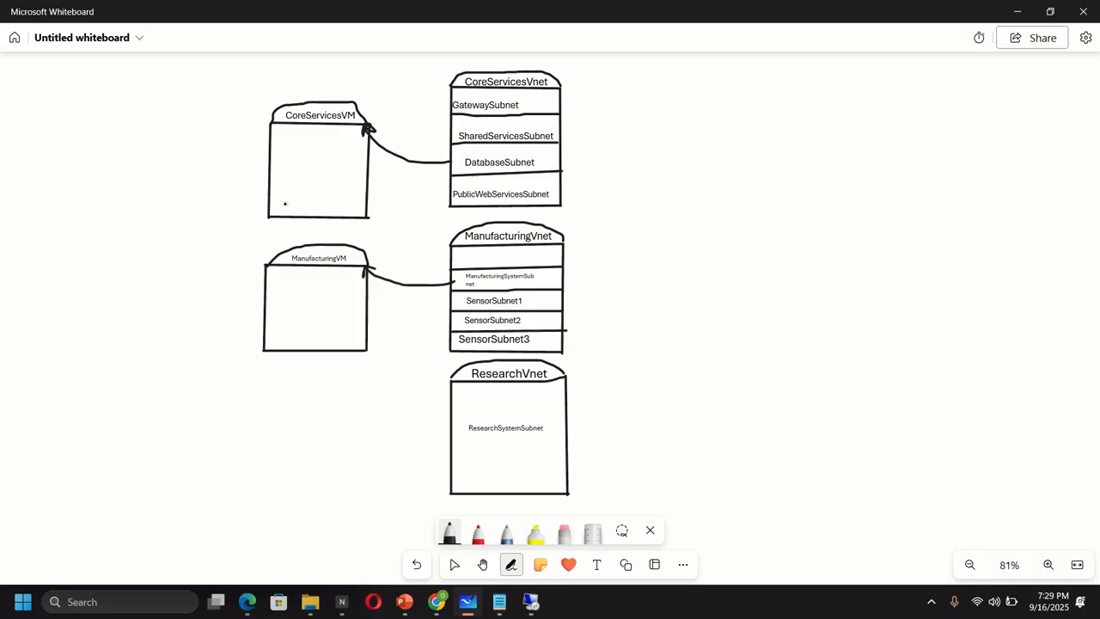
pyautogui.click(596, 565)
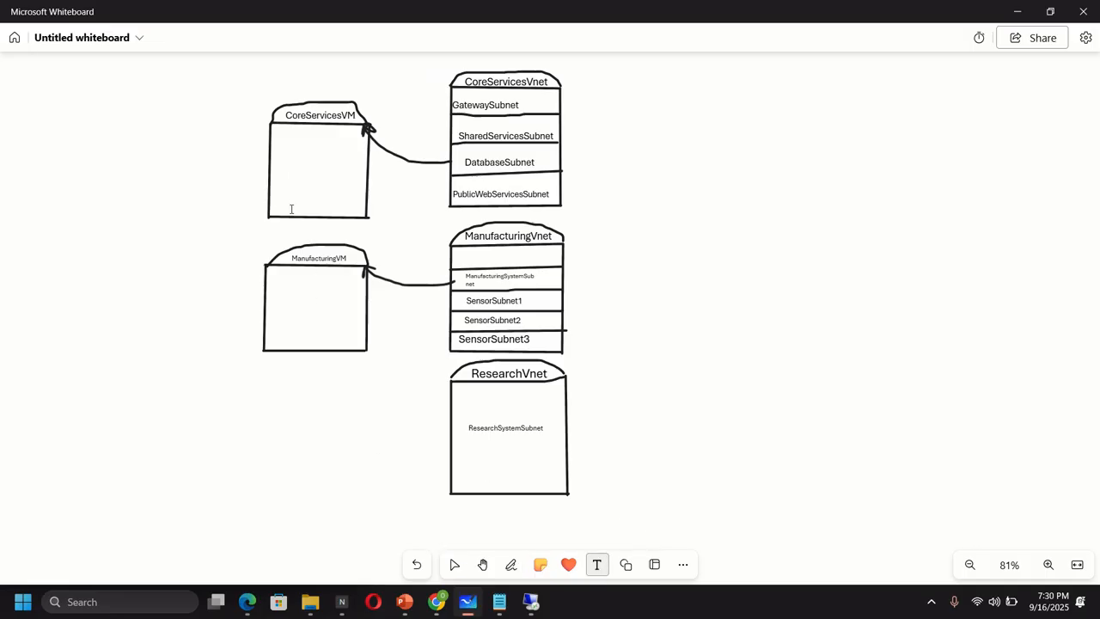
pyautogui.click(276, 179)
pyautogui.write('1')
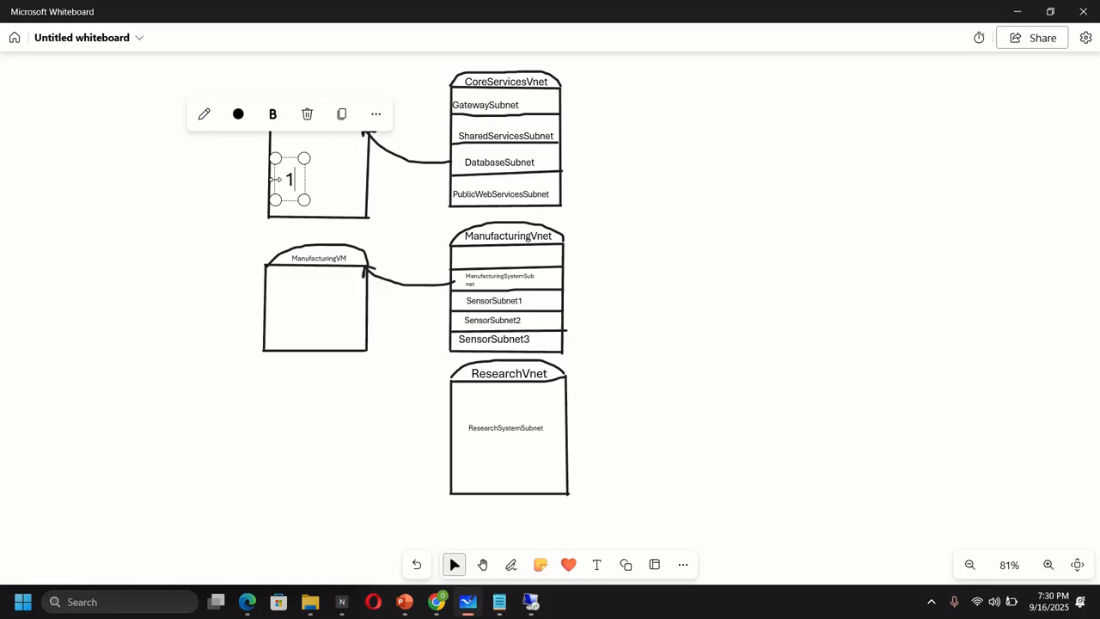
pyautogui.write('0.2')
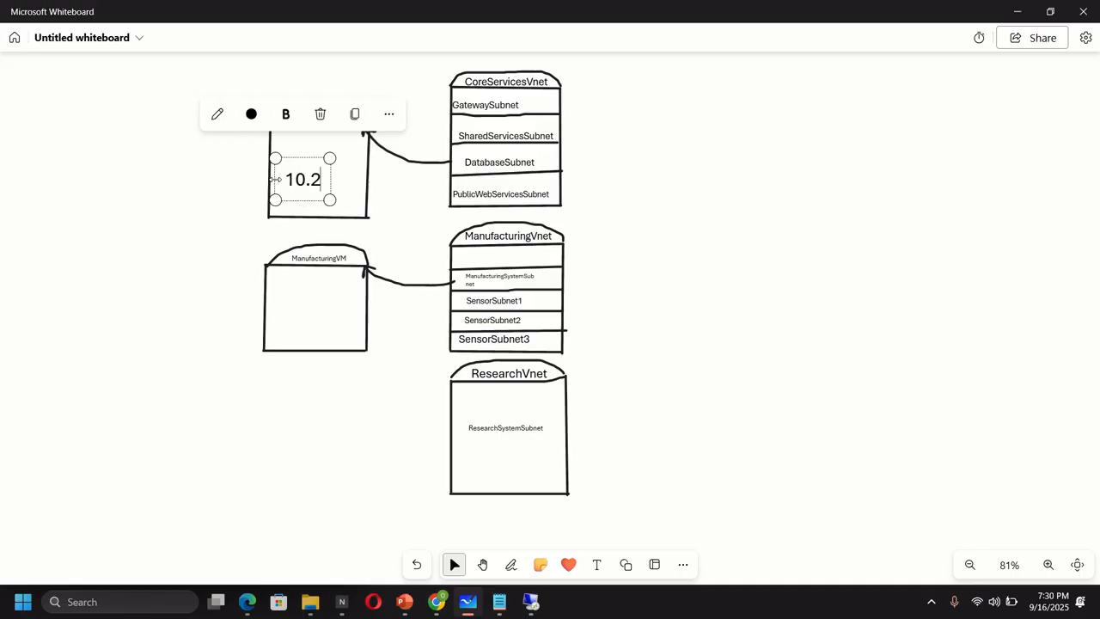
pyautogui.write('0.20.4')
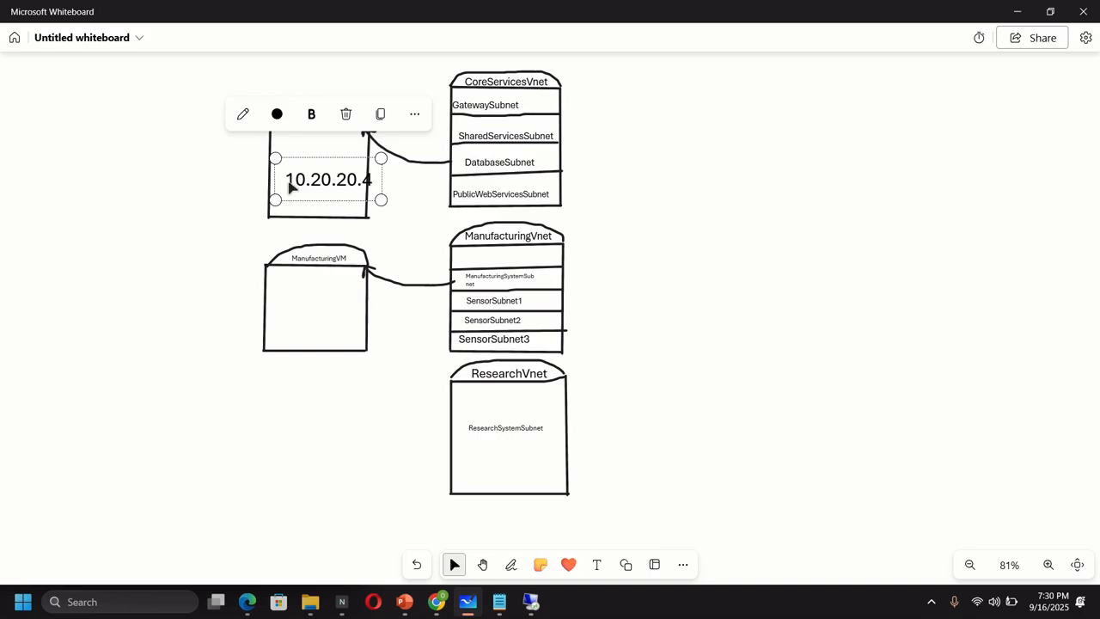
pyautogui.click(375, 215)
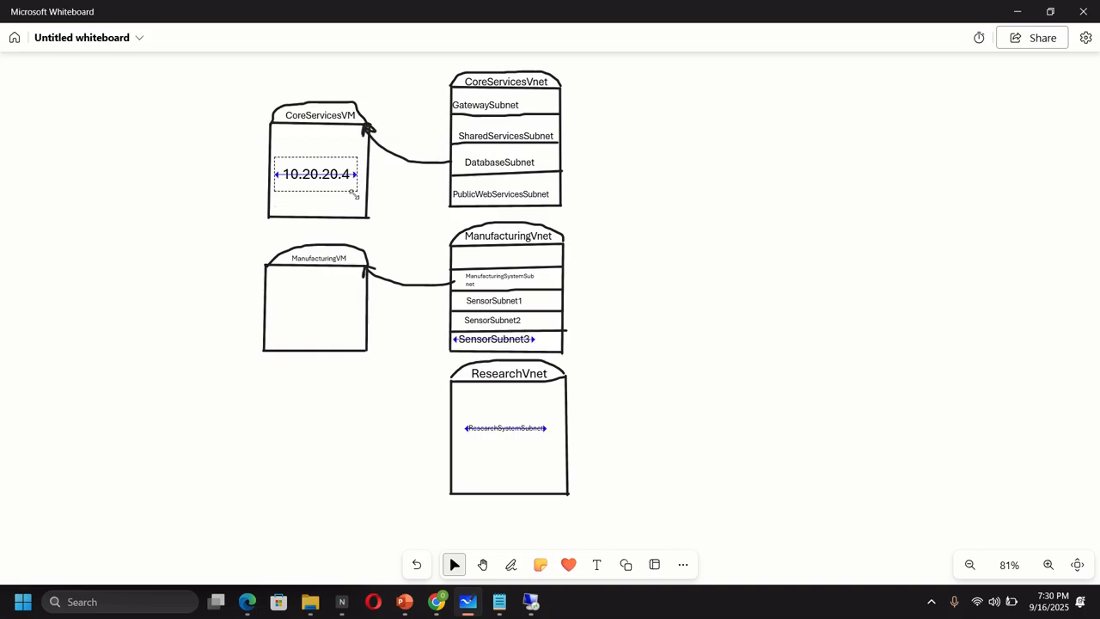
pyautogui.click(352, 193)
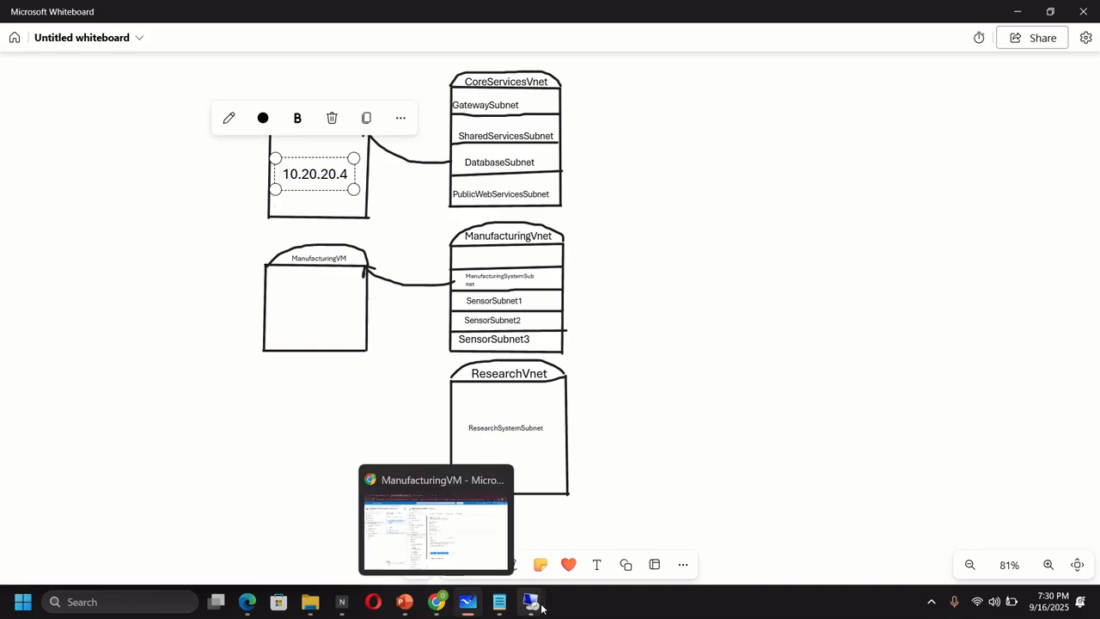
# - Bring ManufacturingVM full screen, declining network discovery and dismissing the Server Manager welcome
pyautogui.moveTo(530, 601)
pyautogui.click(572, 560)
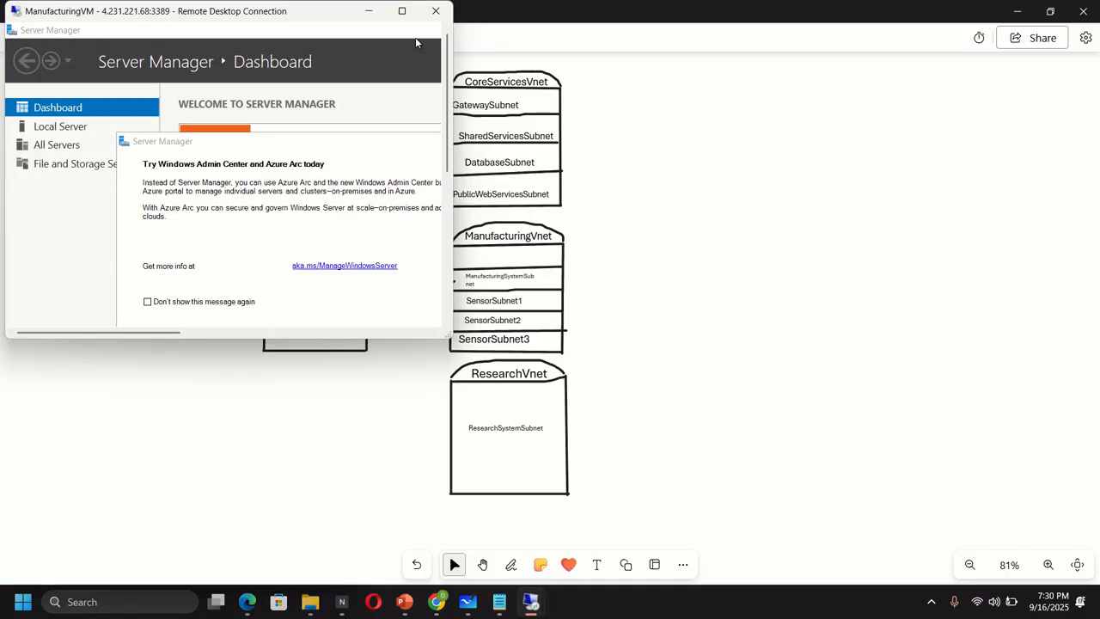
pyautogui.click(401, 10)
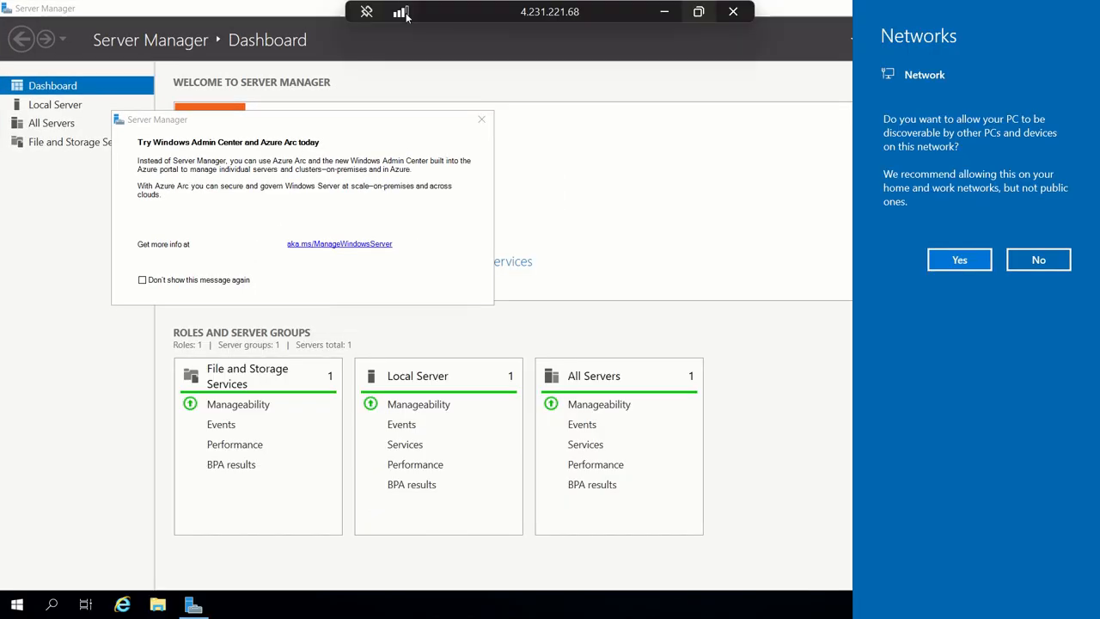
pyautogui.click(1038, 261)
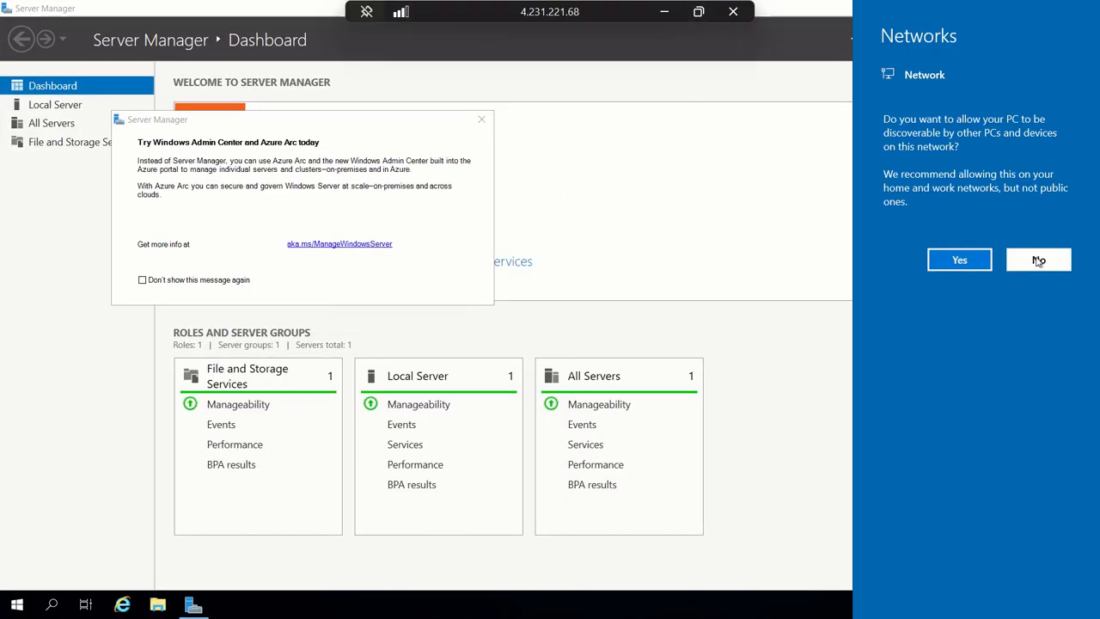
pyautogui.click(482, 121)
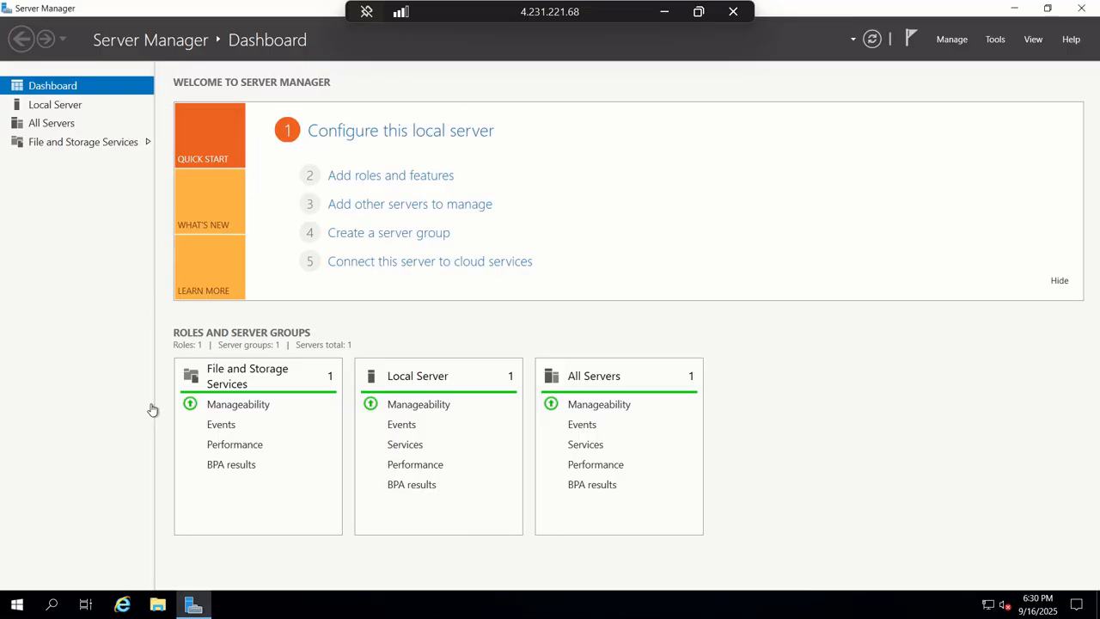
pyautogui.click(16, 606)
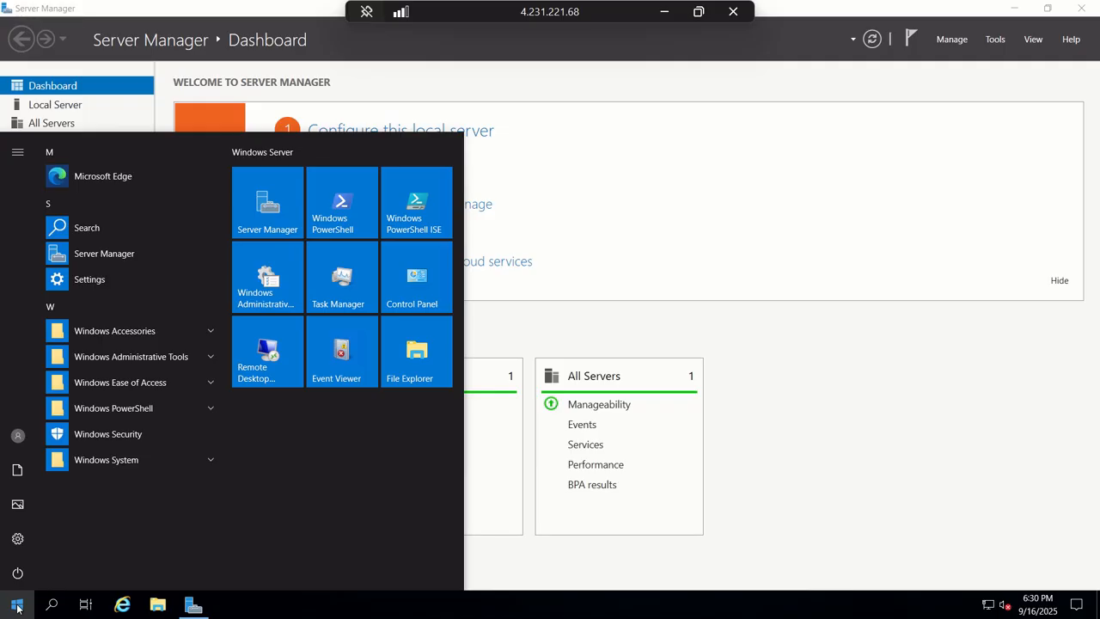
# - Open an administrator PowerShell on ManufacturingVM and run ipconfig, showing IPv4 10.30.10.4
pyautogui.click(16, 607)
pyautogui.write('power')
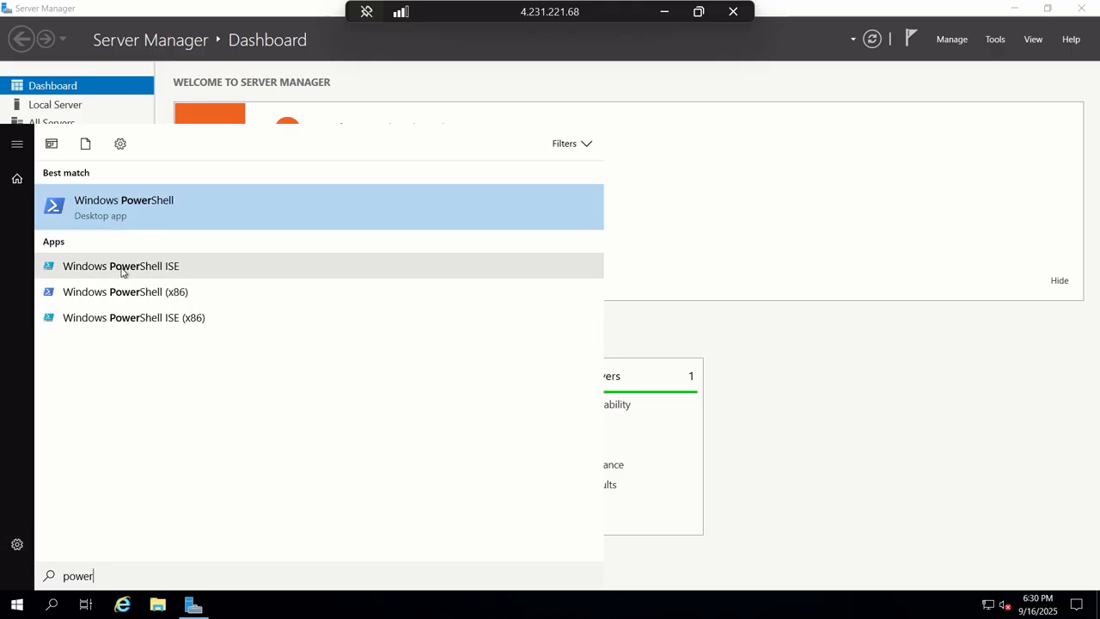
pyautogui.rightClick(131, 212)
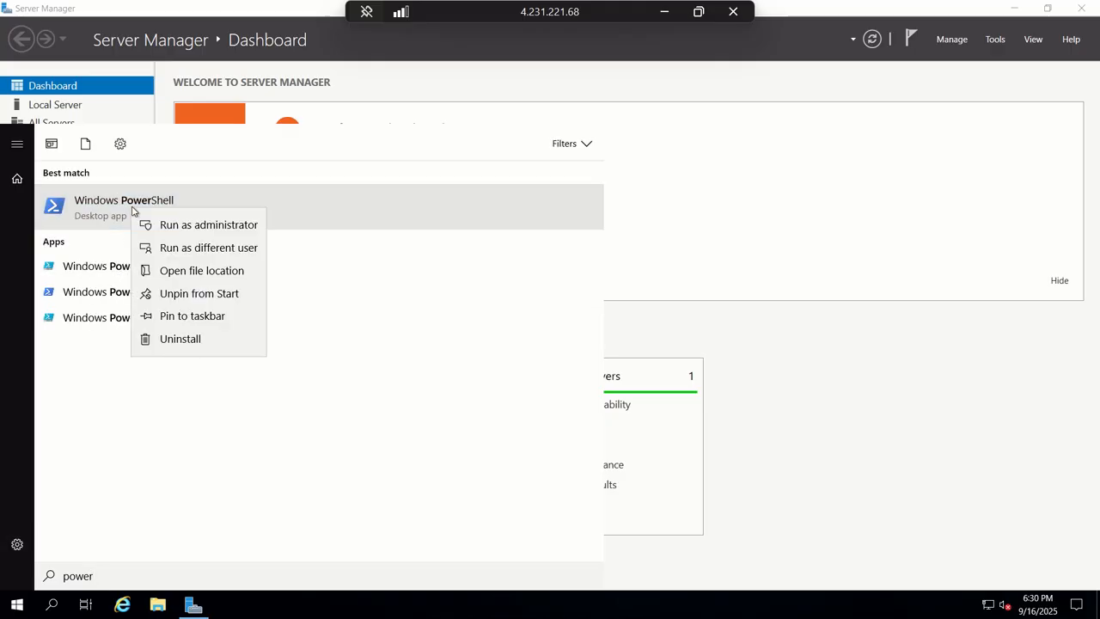
pyautogui.click(193, 227)
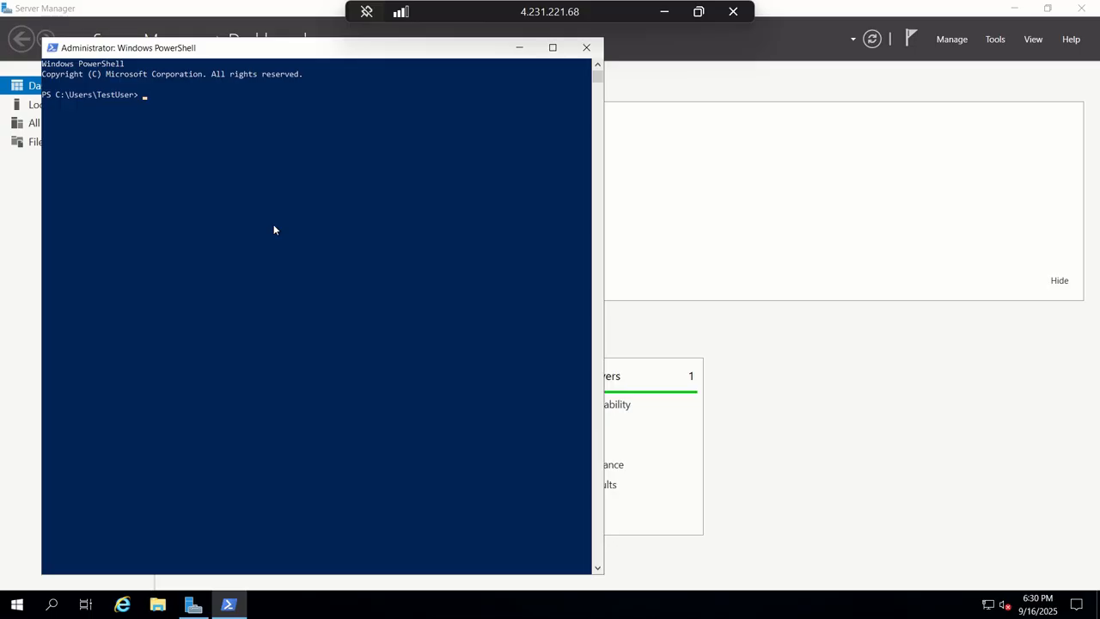
pyautogui.write('ipconfig')
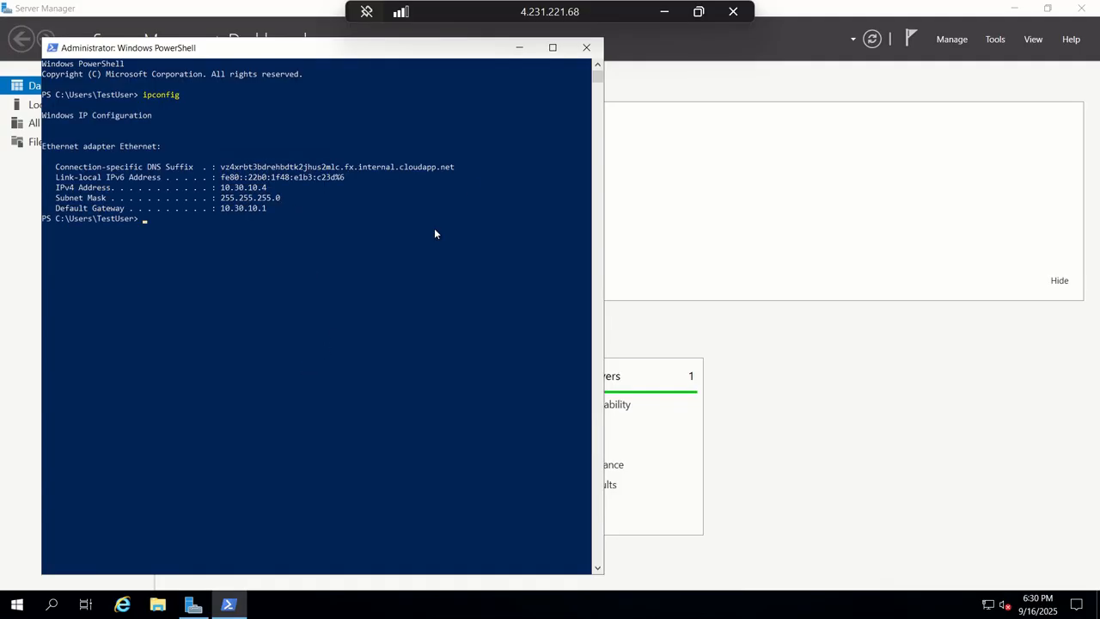
# - Label the ManufacturingVM box 10.30.10.4, sized to match the 10.20.20.4 label
pyautogui.click(665, 18)
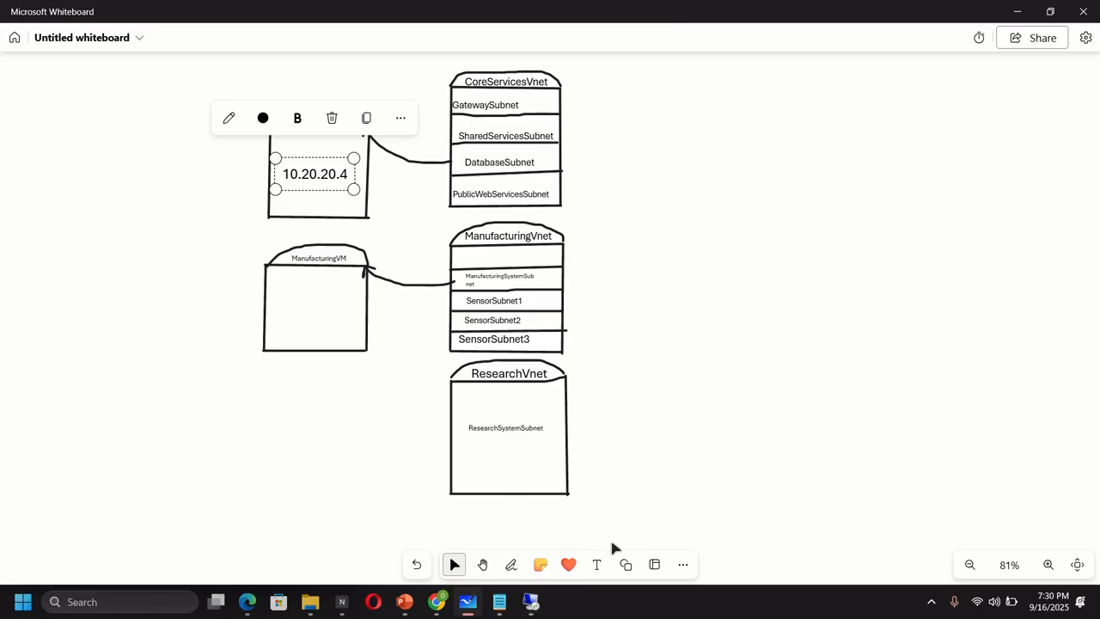
pyautogui.click(596, 563)
pyautogui.click(264, 310)
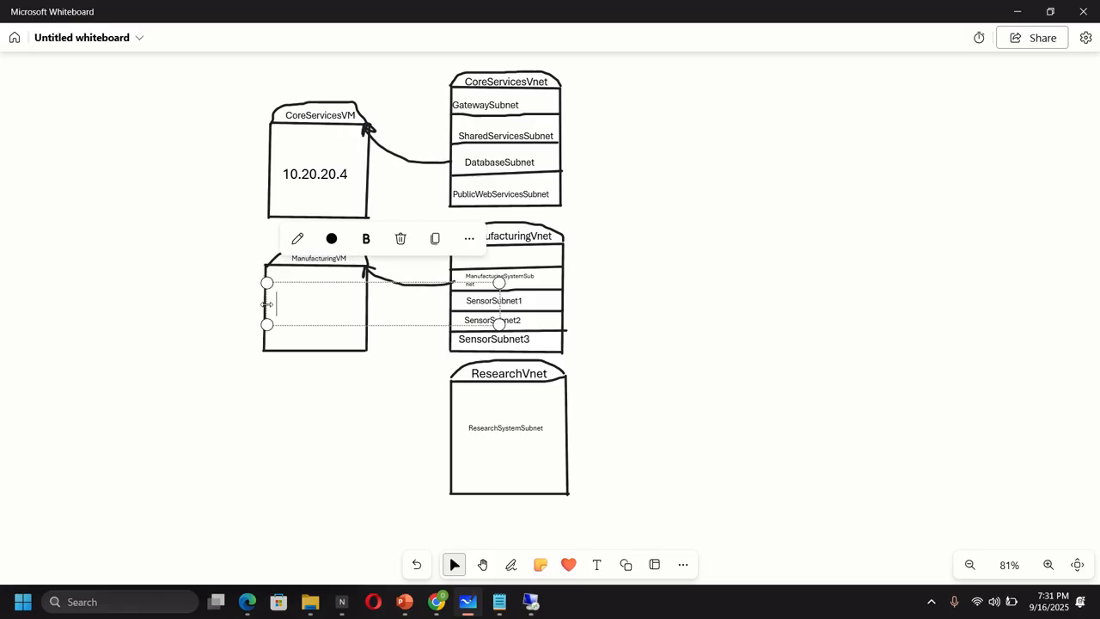
pyautogui.write('10')
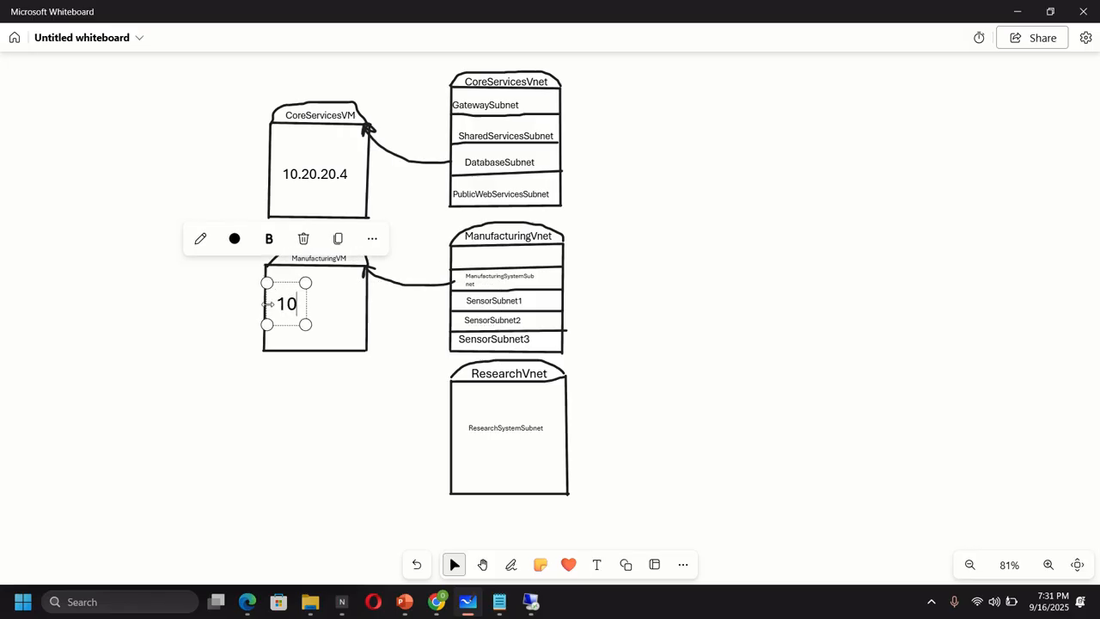
pyautogui.write('.30')
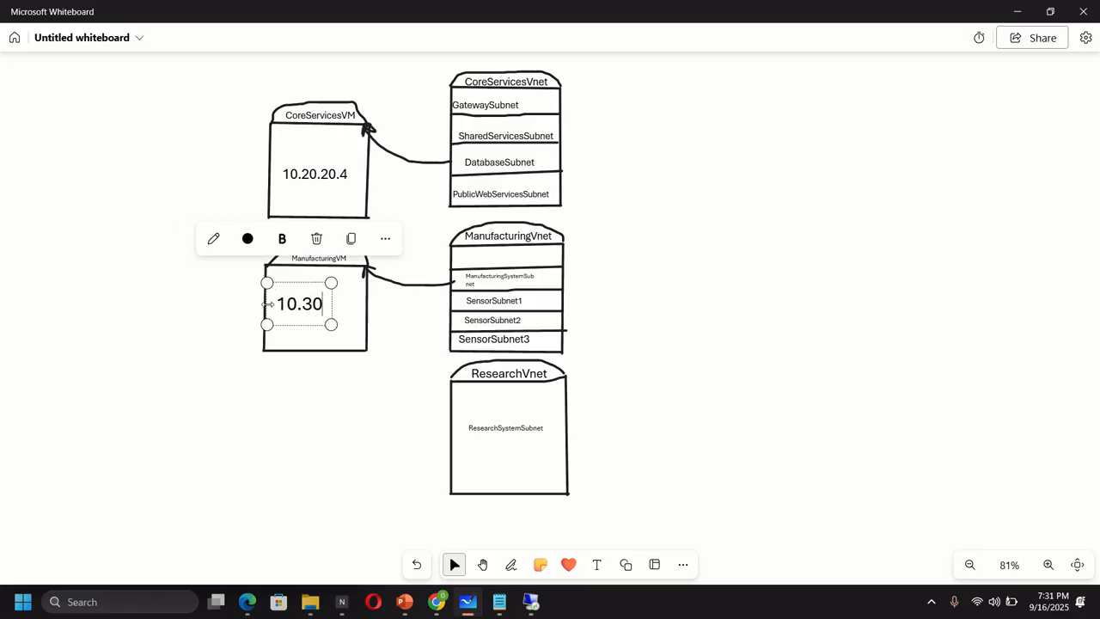
pyautogui.write('.10.4')
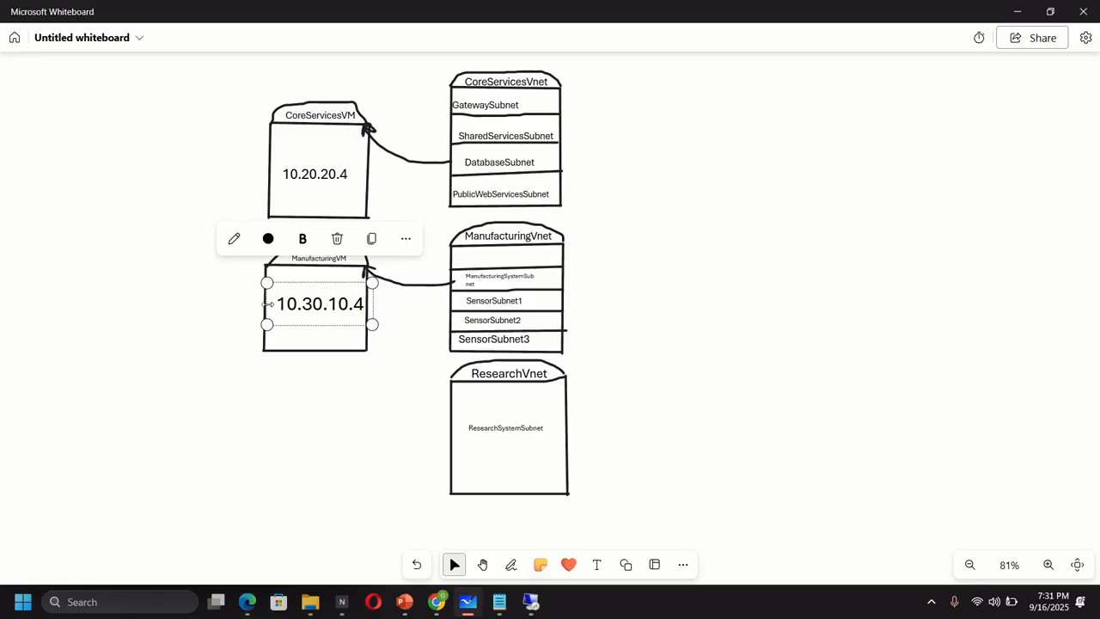
pyautogui.moveTo(259, 281); pyautogui.dragTo(268, 285)
pyautogui.moveTo(372, 325); pyautogui.dragTo(363, 321)
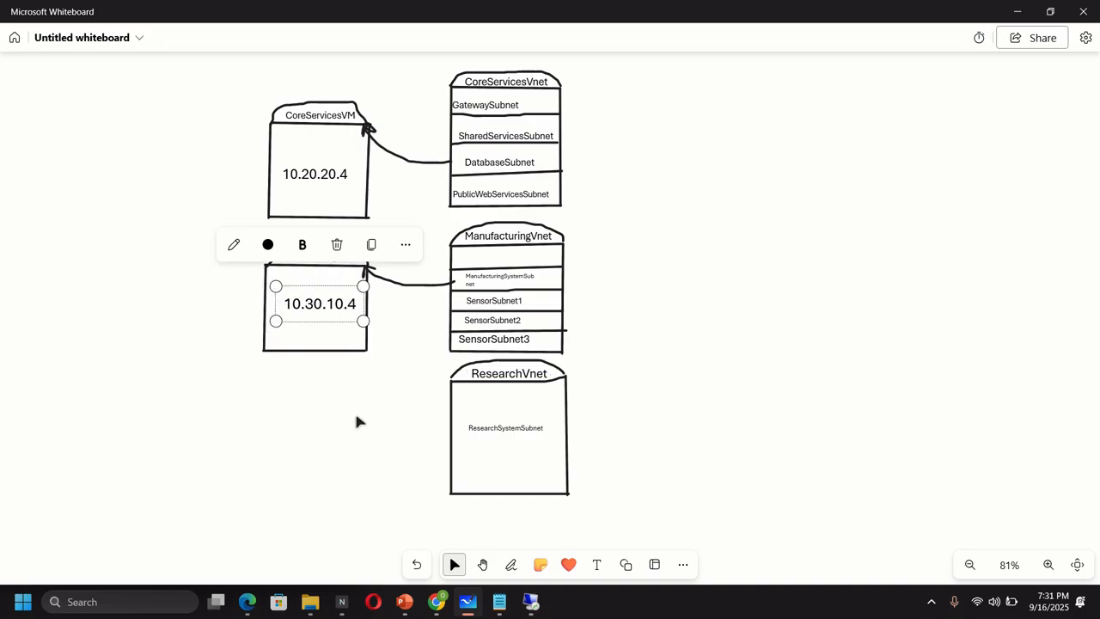
pyautogui.click(356, 417)
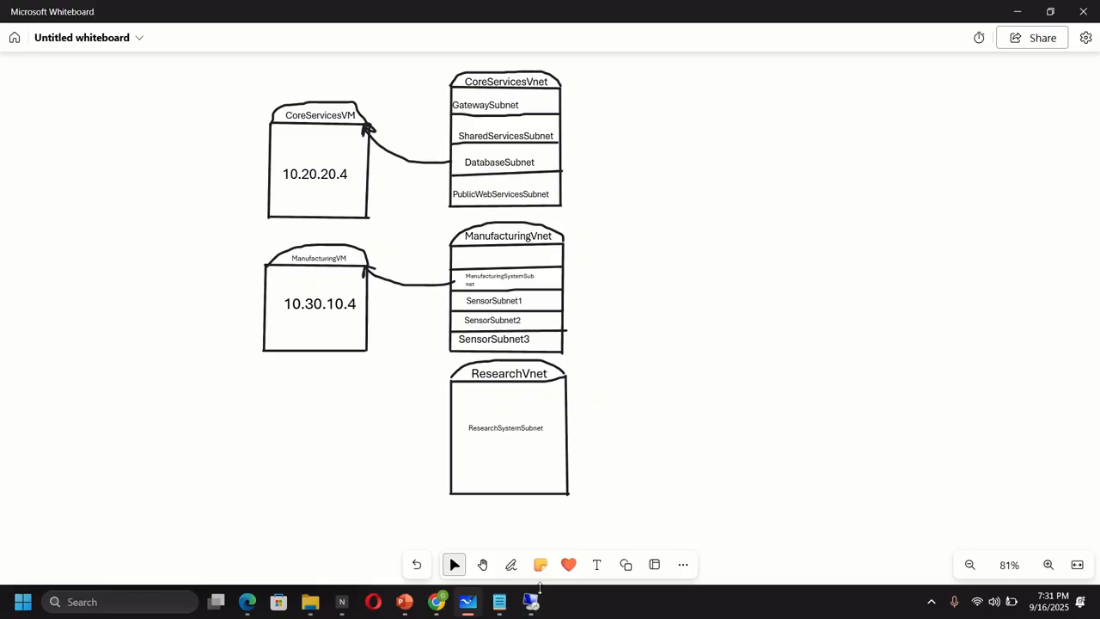
# - Run the misspelled Tesr-NetConnection 10.20.20.4 -port 3389 in ManufacturingVM's PowerShell, then recall it
pyautogui.moveTo(533, 599)
pyautogui.click(545, 512)
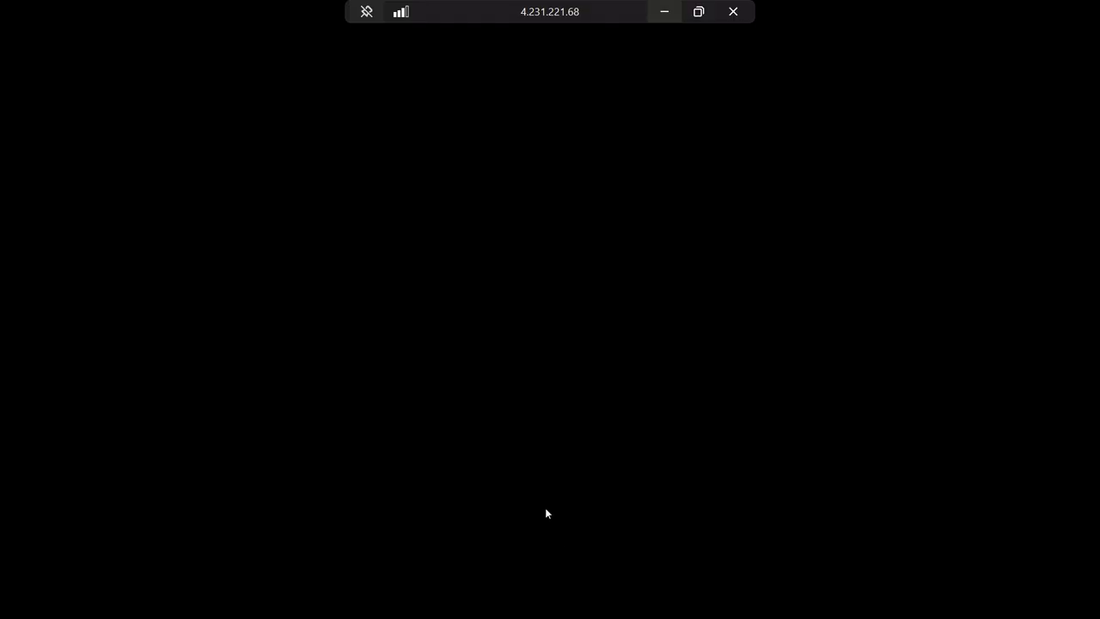
pyautogui.click(237, 256)
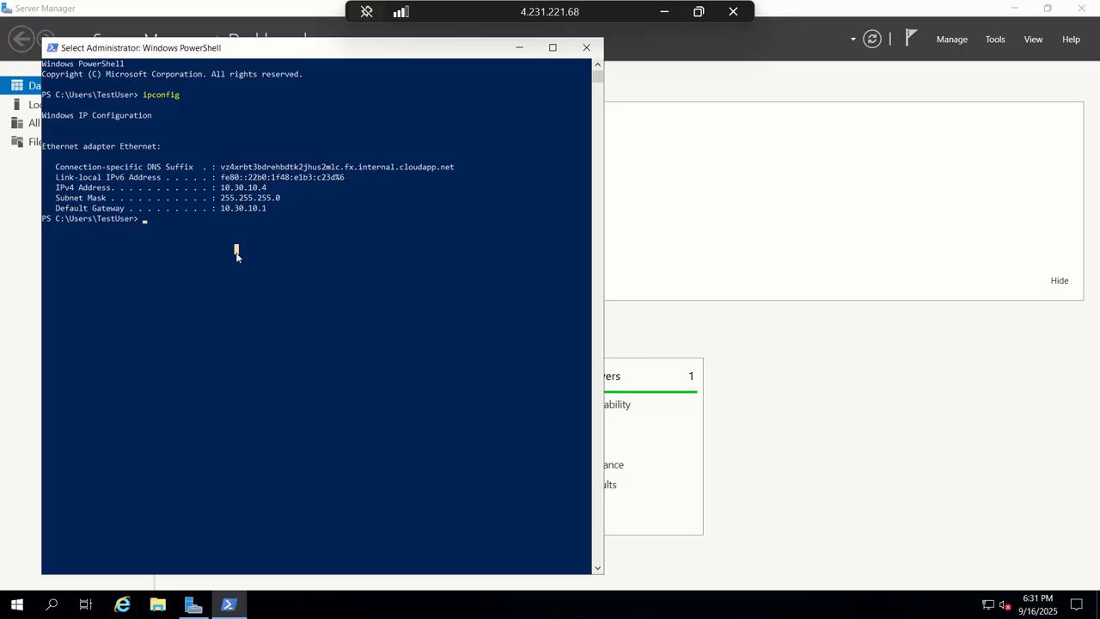
pyautogui.write('Tesr')
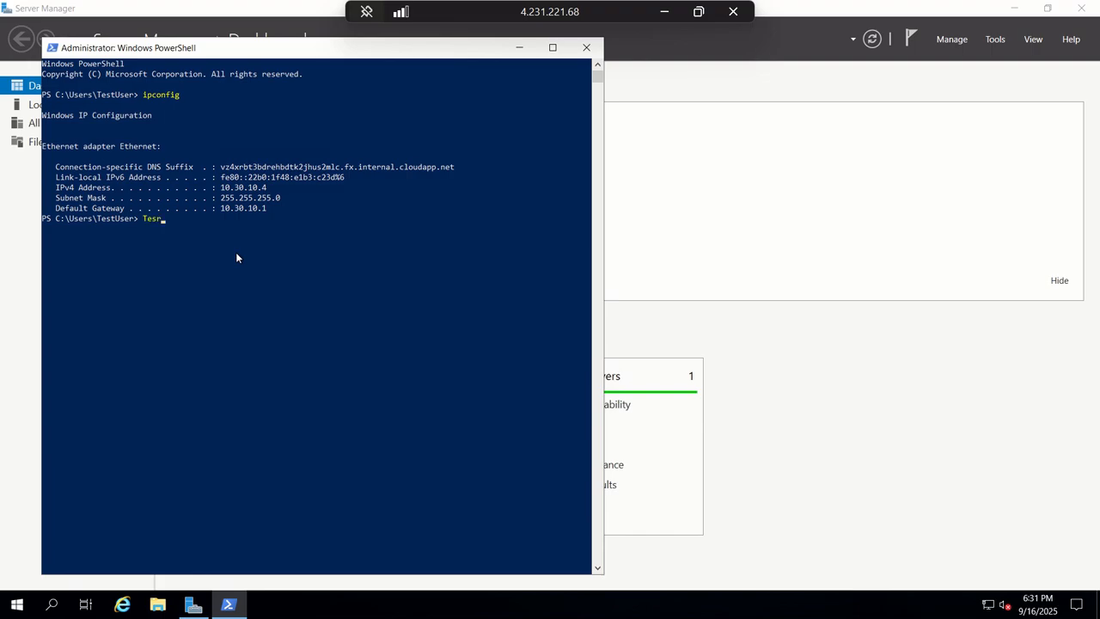
pyautogui.write('-Net')
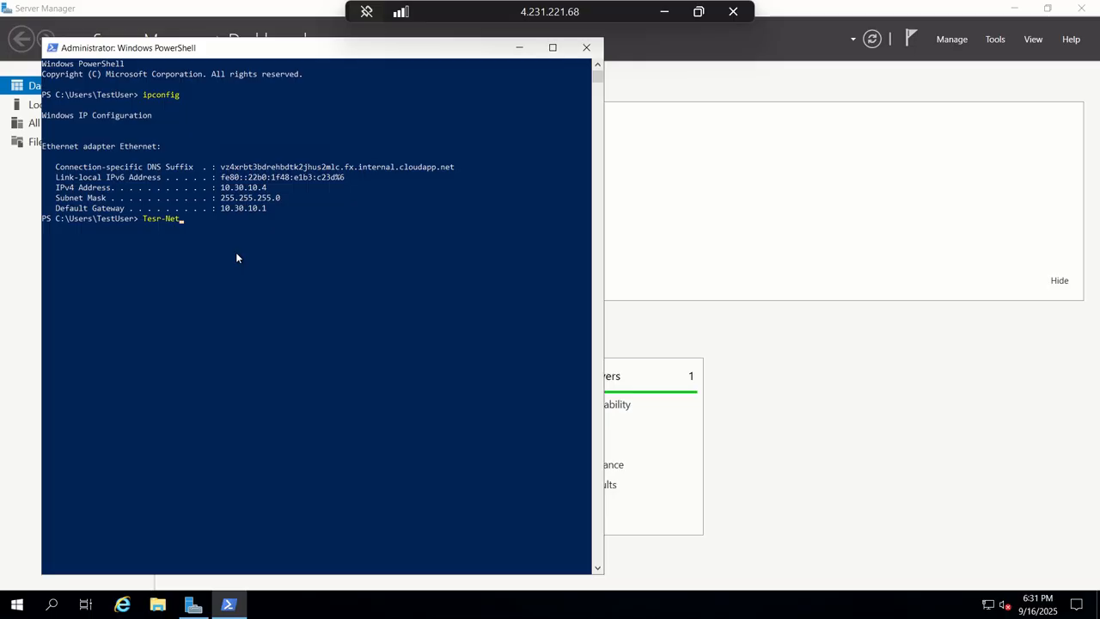
pyautogui.write('Connection 10.20.20.')
pyautogui.write('4 -port 3389')
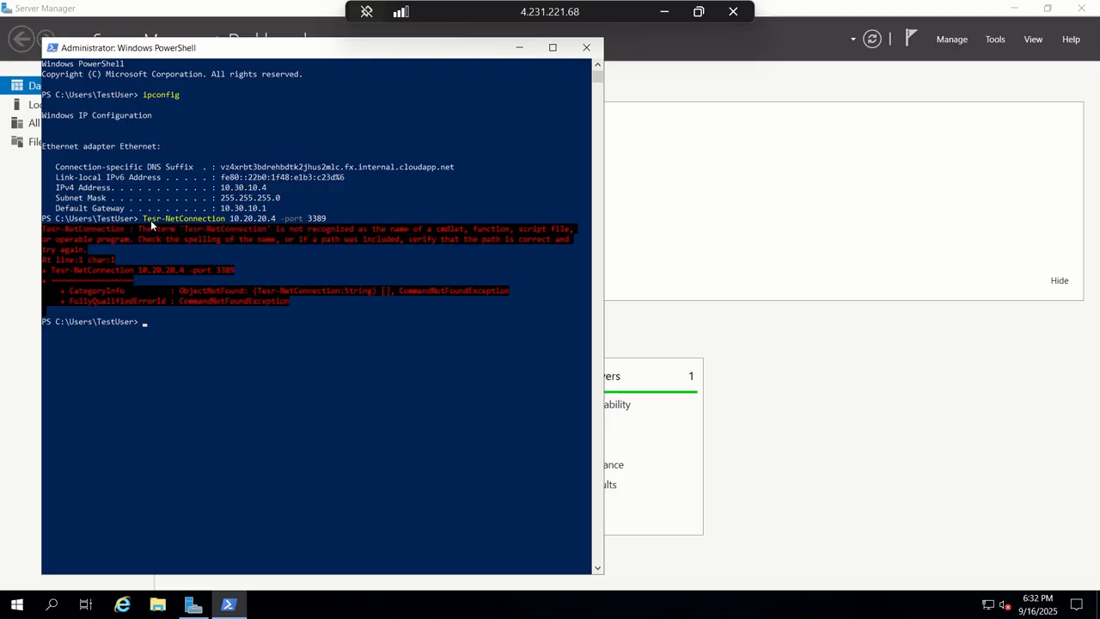
pyautogui.press('Up')
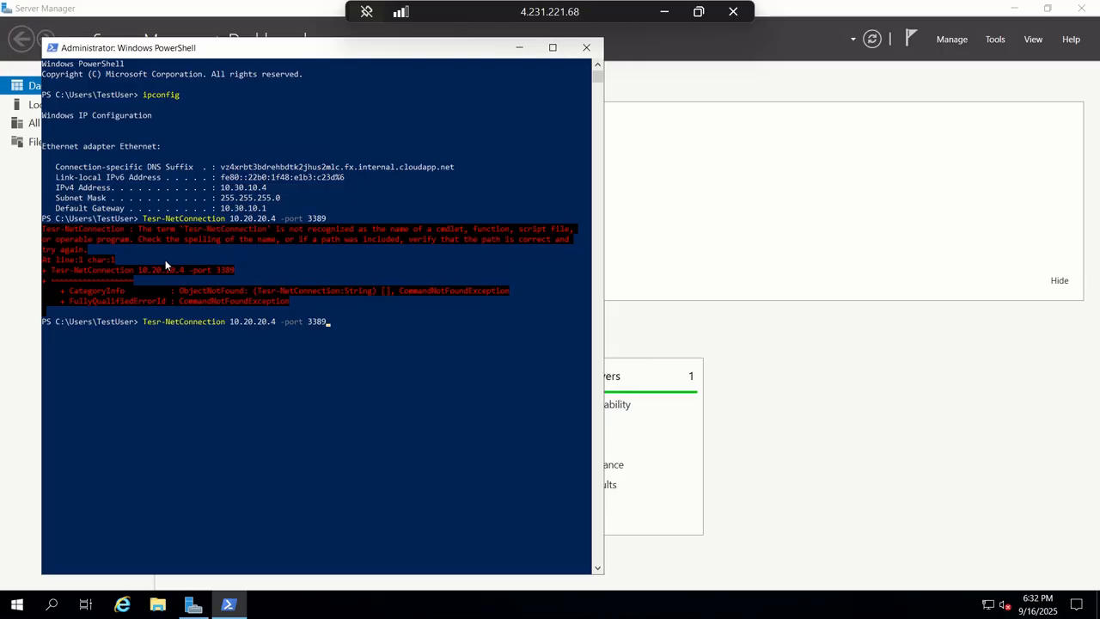
# - Correct and run Test-NetConnection 10.20.20.4 -port 3389, which fails, then window the session
pyautogui.press('Left')
pyautogui.press('Left')
pyautogui.press('Left')
pyautogui.press('Left')
pyautogui.press('Left')
pyautogui.press('Left')
pyautogui.press('Left')
pyautogui.press('Left')
pyautogui.press('Left')
pyautogui.press('Left')
pyautogui.press('Left')
pyautogui.press('Left')
pyautogui.press('Left')
pyautogui.press('Left')
pyautogui.press('Left')
pyautogui.press('Left')
pyautogui.press('Left')
pyautogui.press('Left')
pyautogui.press('Left')
pyautogui.press('Left')
pyautogui.press('Left')
pyautogui.press('Left')
pyautogui.press('Left')
pyautogui.press('Left')
pyautogui.press('Left')
pyautogui.press('Left')
pyautogui.press('Left')
pyautogui.press('Left')
pyautogui.press('Left')
pyautogui.press('Left')
pyautogui.press('Left')
pyautogui.press('Left')
pyautogui.press('Left')
pyautogui.press('BackSpace')
pyautogui.write('t')
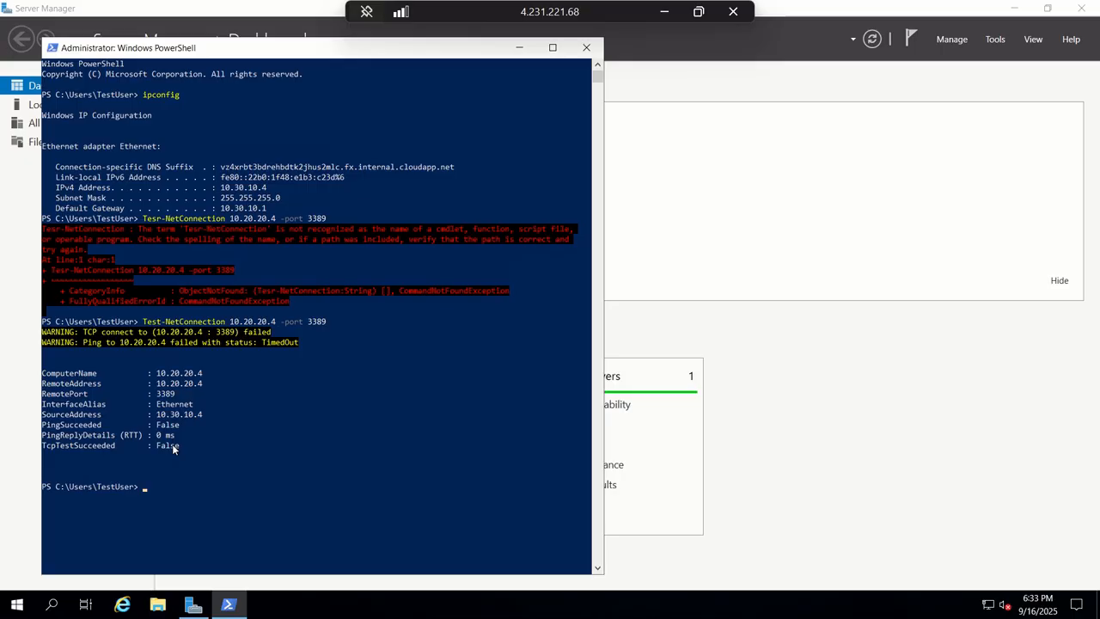
pyautogui.click(698, 11)
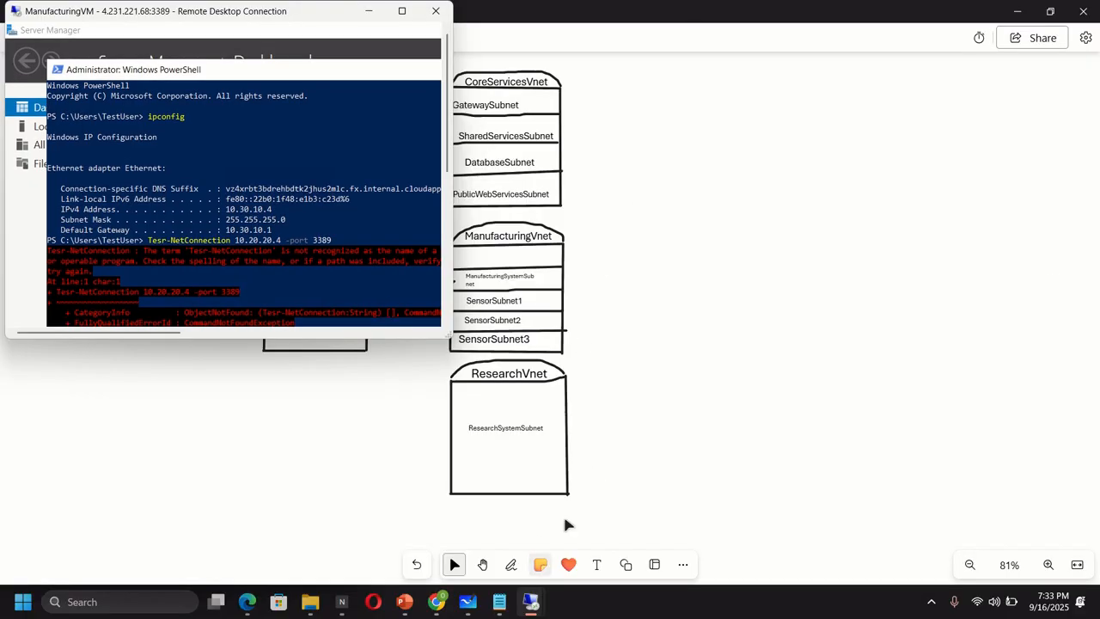
# - Review the unchanged Whiteboard network diagram, then return to ManufacturingVM's Connect page in the portal
pyautogui.click(640, 421)
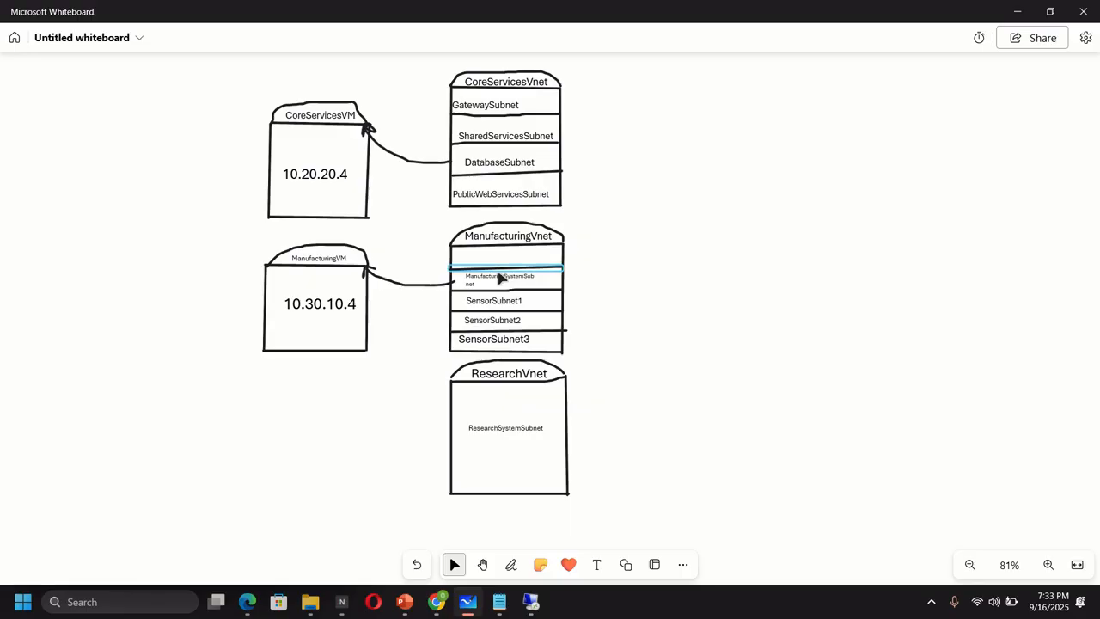
pyautogui.click(436, 601)
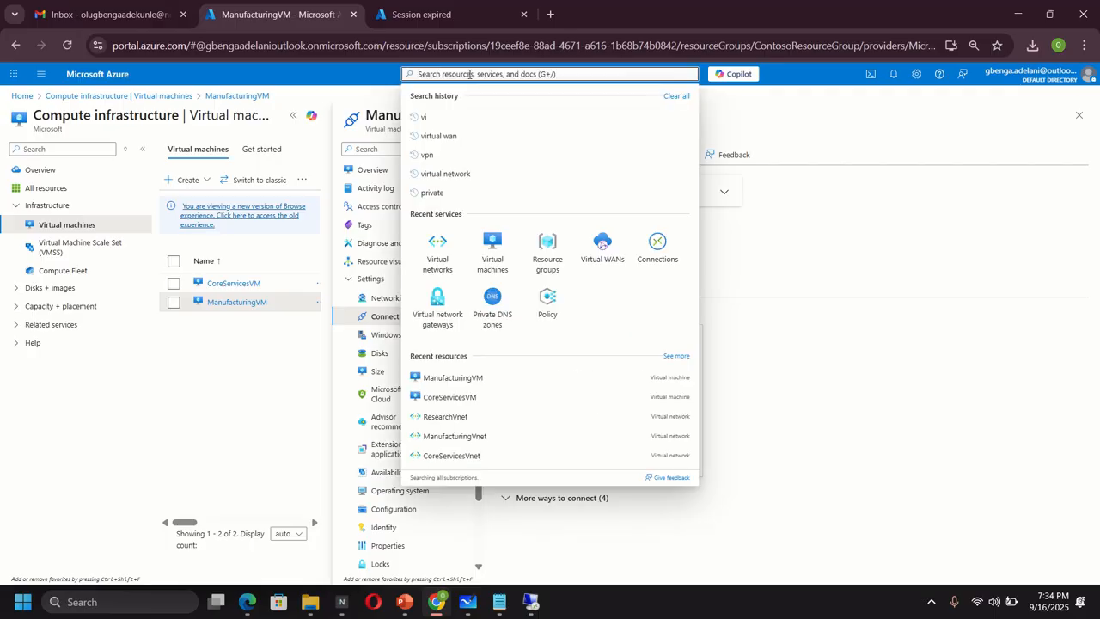
# - Open the Virtual network gateways list and start a new virtual network gateway
pyautogui.click(441, 320)
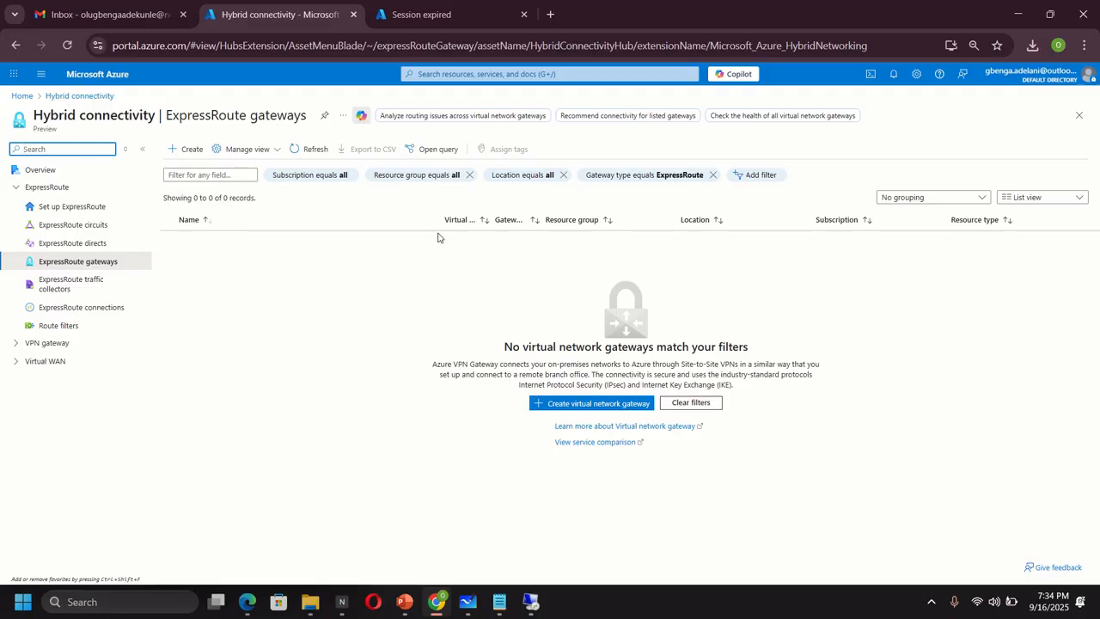
pyautogui.click(191, 150)
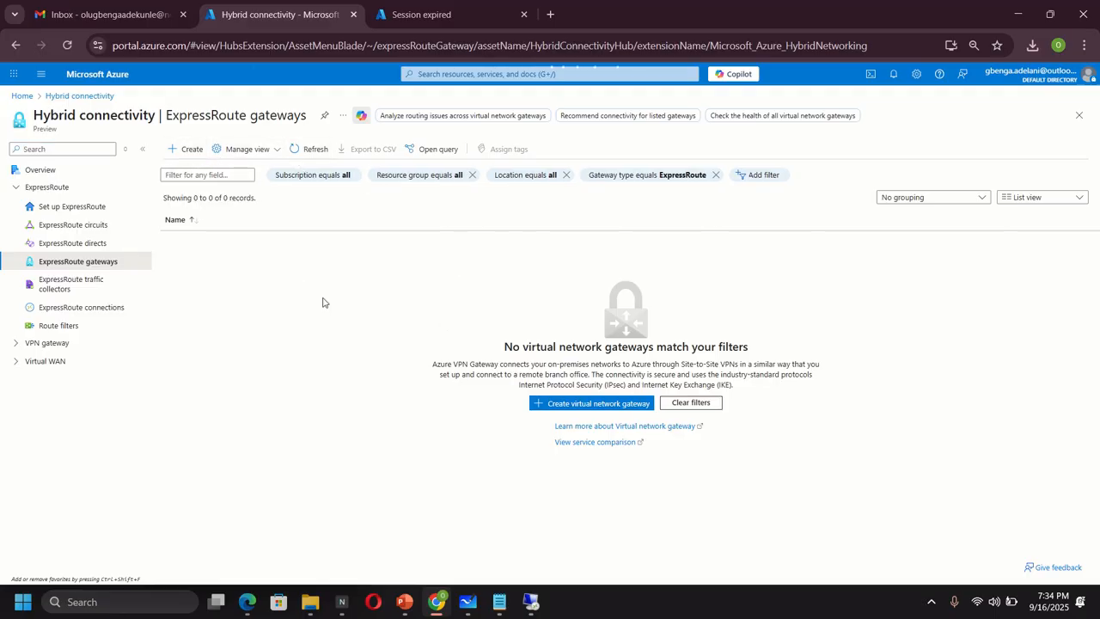
pyautogui.click(191, 153)
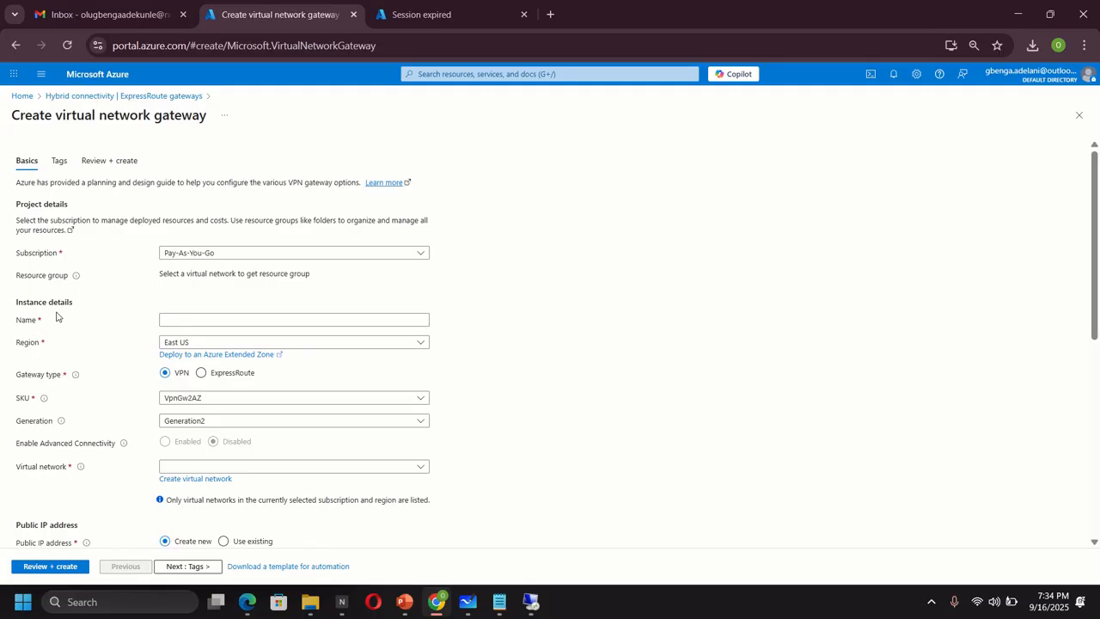
# - Name the gateway CoreServicesVnetGateway, choose SKU VpnGw1, and attach it to CoreServicesVnet
pyautogui.click(191, 321)
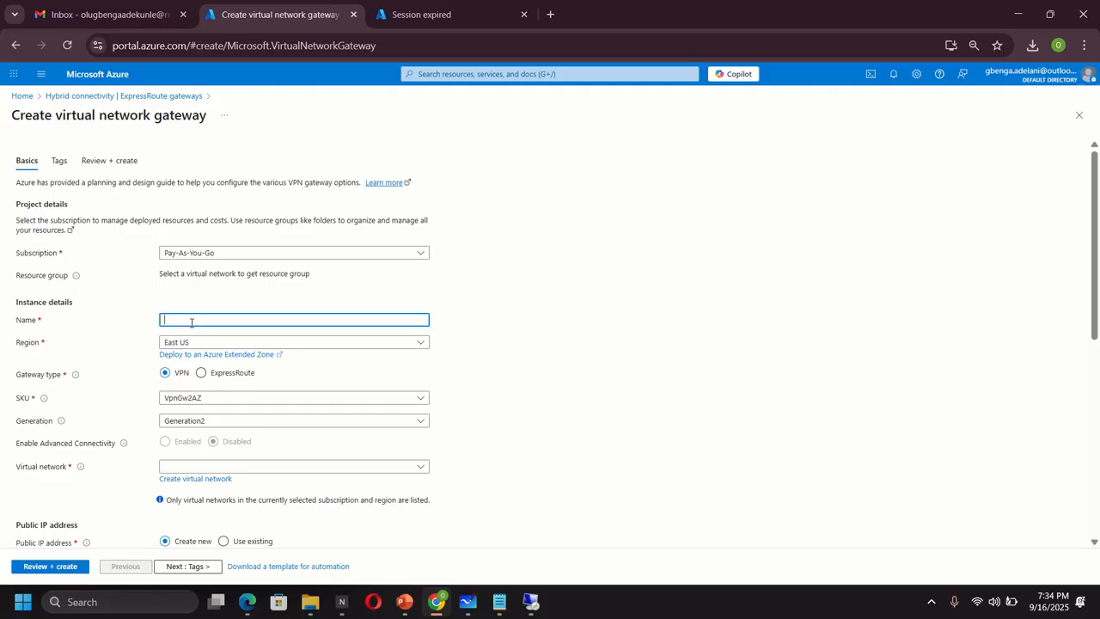
pyautogui.write('CoreServicesVnetGateway')
pyautogui.click(221, 400)
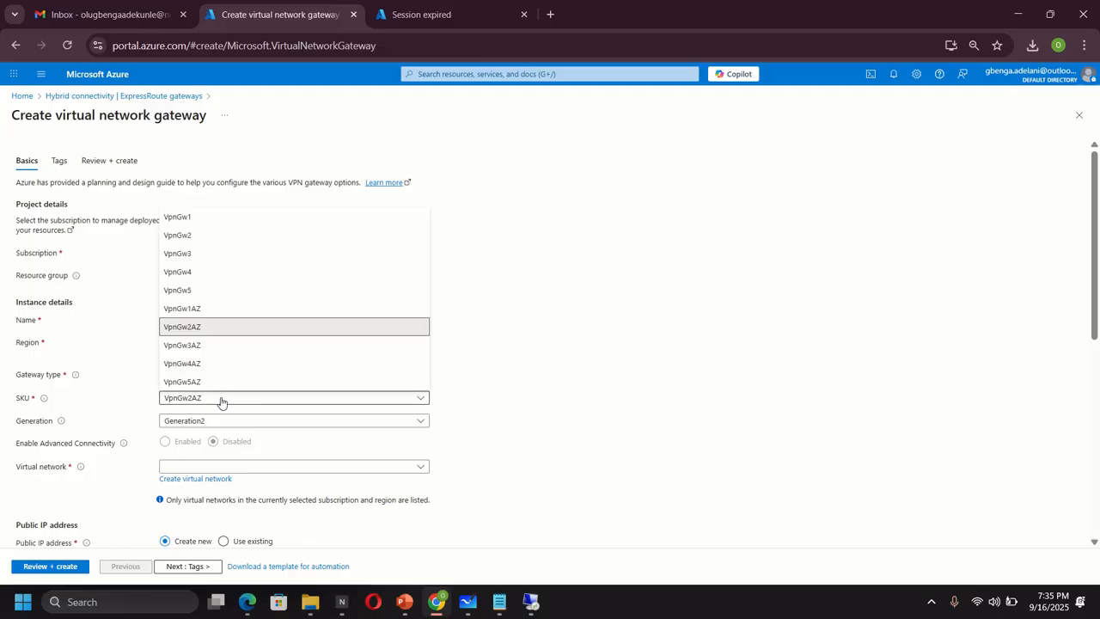
pyautogui.click(190, 222)
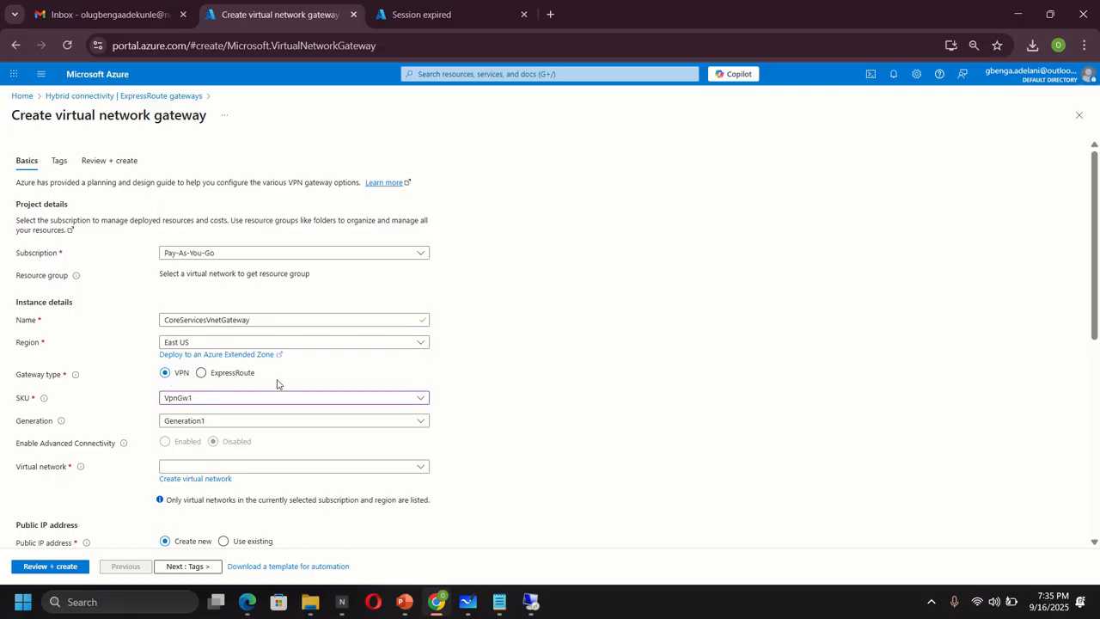
pyautogui.click(235, 469)
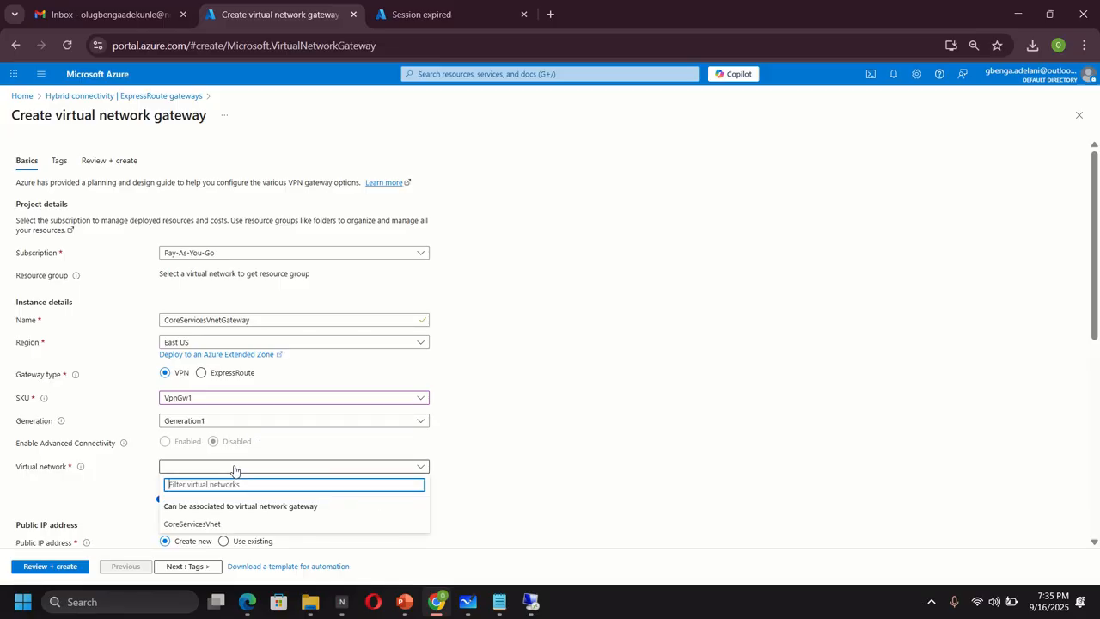
pyautogui.click(207, 523)
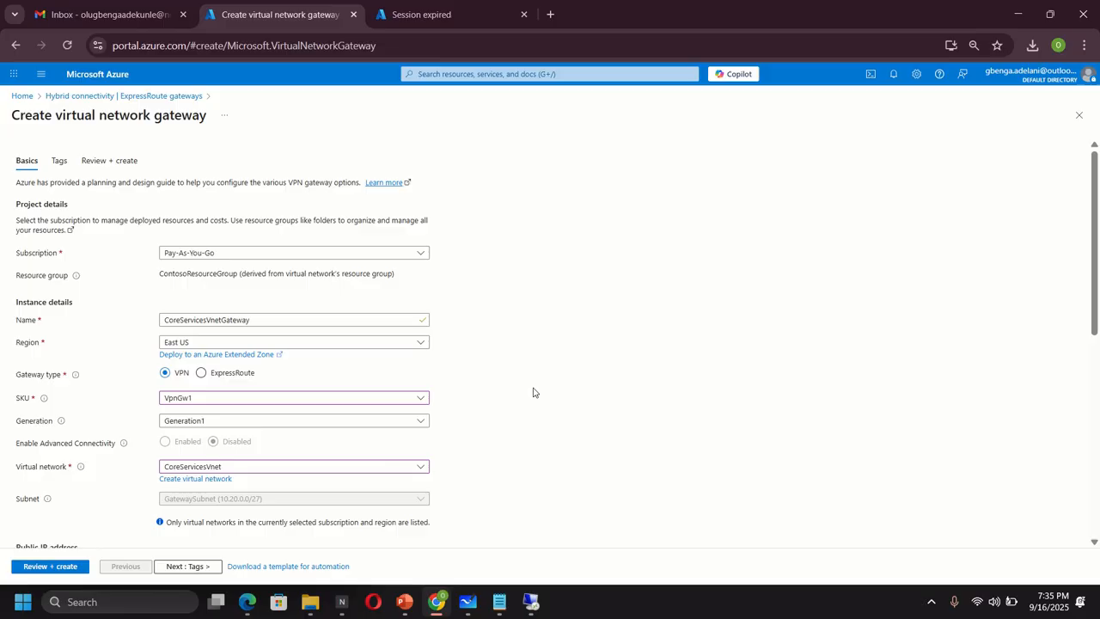
# - Name the new public IP CoreServicesVnetGateway-ip and disable active-active mode and BGP
pyautogui.scroll(-3, 252, 476)
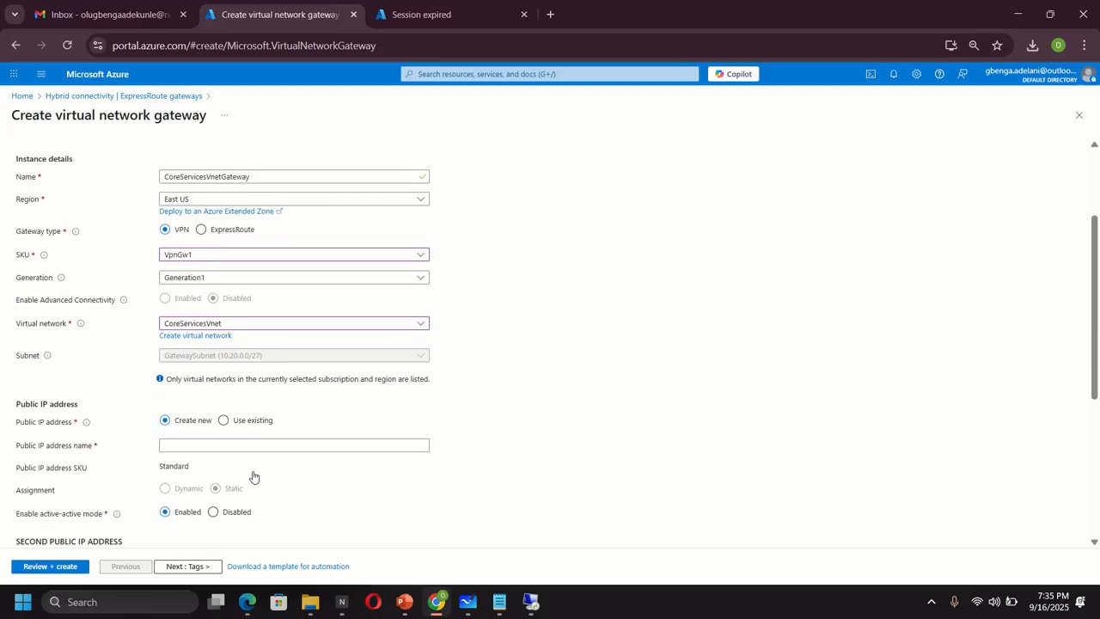
pyautogui.scroll(-2, 253, 476)
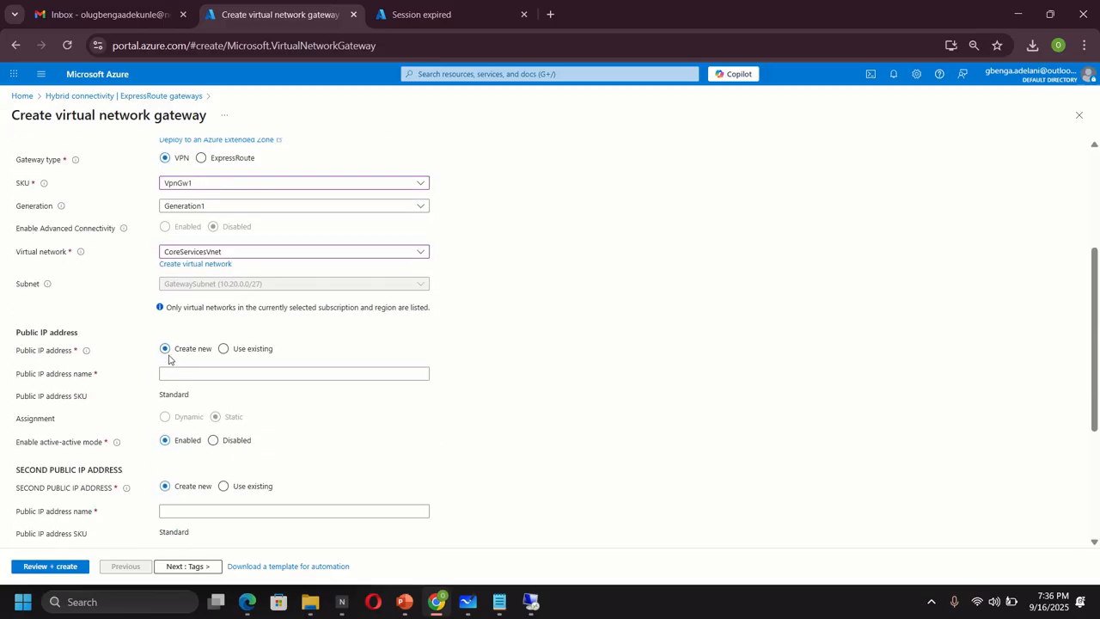
pyautogui.click(211, 372)
pyautogui.write('Core')
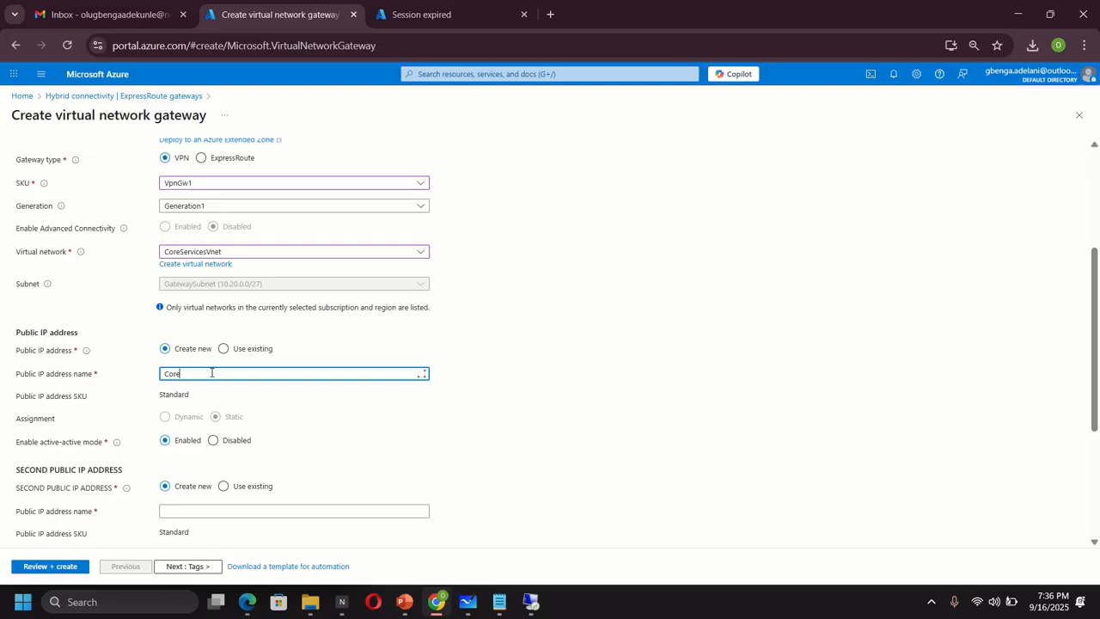
pyautogui.write('ServicesVnetGateway-ip')
pyautogui.click(213, 439)
pyautogui.moveTo(116, 443)
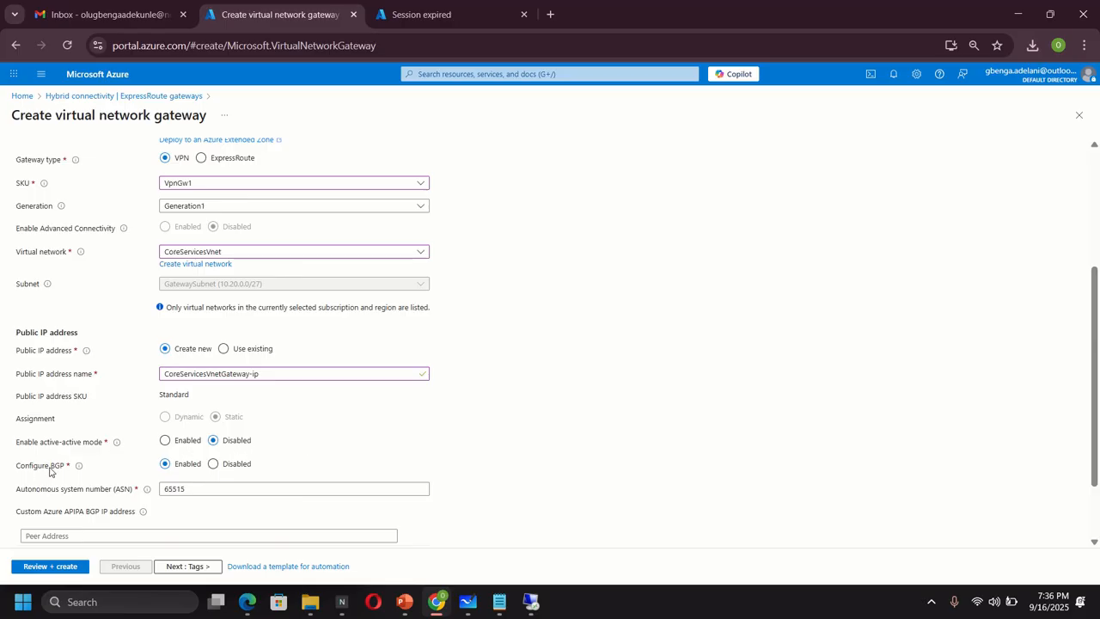
pyautogui.click(213, 464)
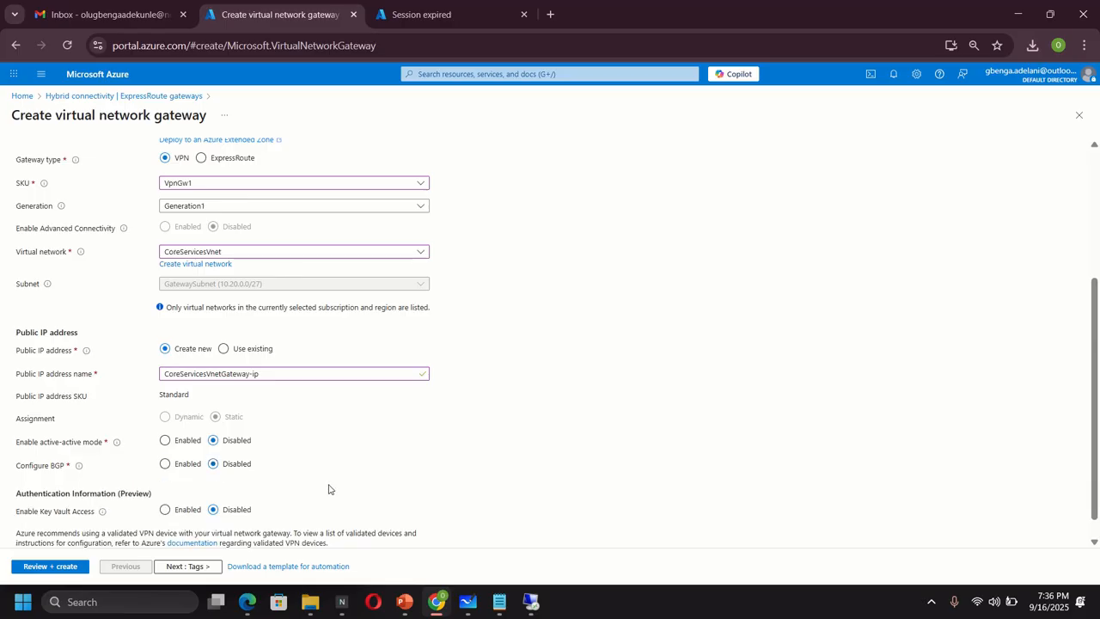
# - Validate the CoreServicesVnetGateway settings and show their review summary
pyautogui.click(47, 563)
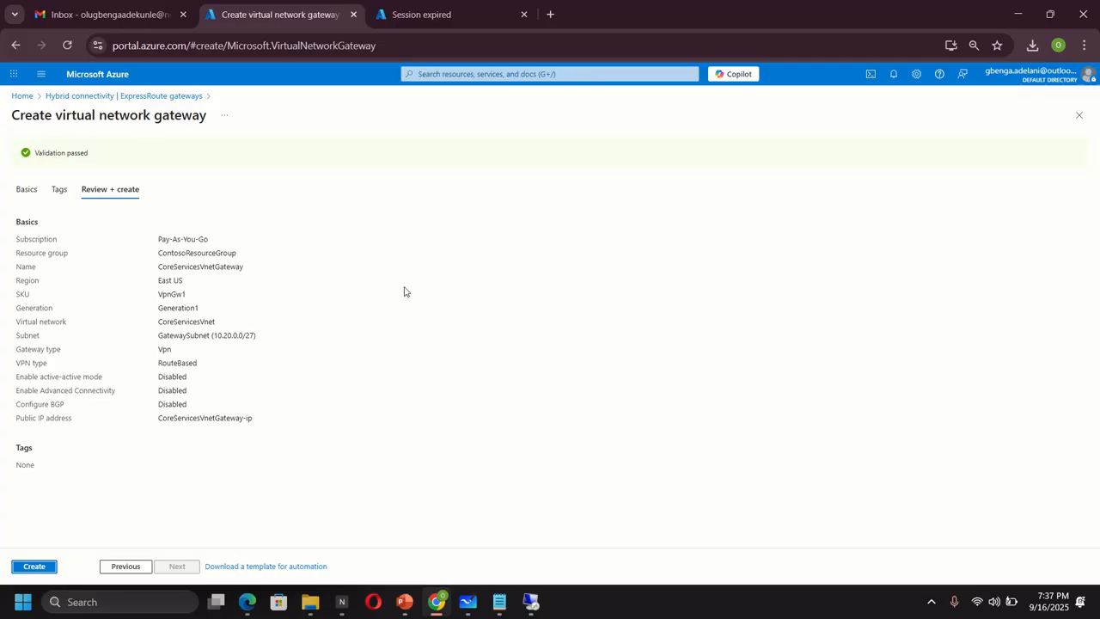
# - Deploy CoreServicesVnetGateway from the Review + create tab
pyautogui.click(33, 563)
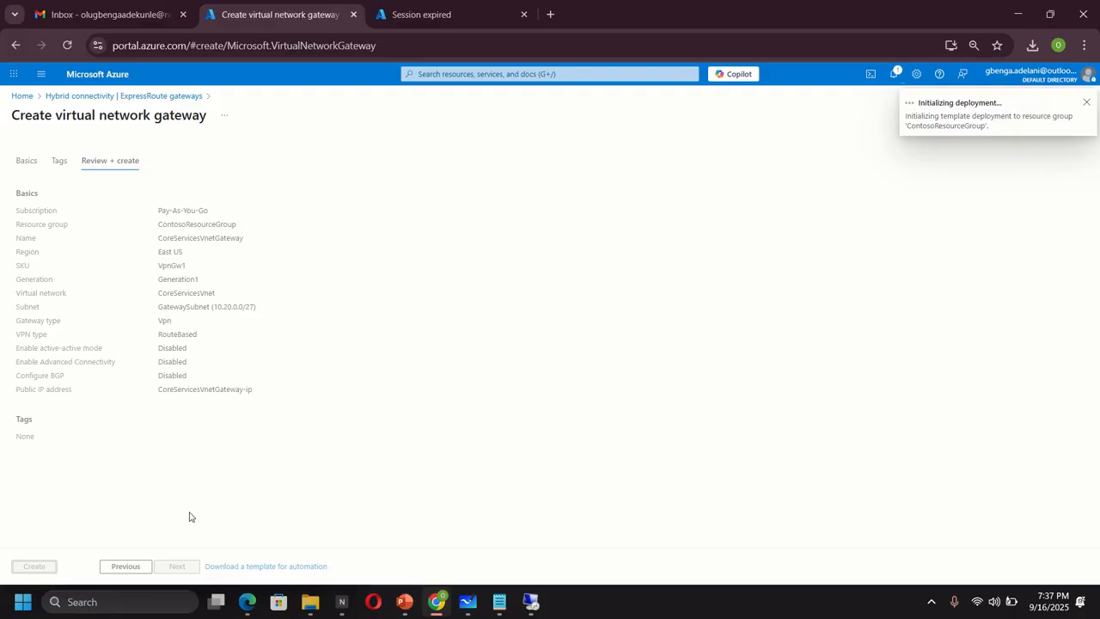
# - Open Virtual network gateways from the portal search's recent services
pyautogui.click(440, 74)
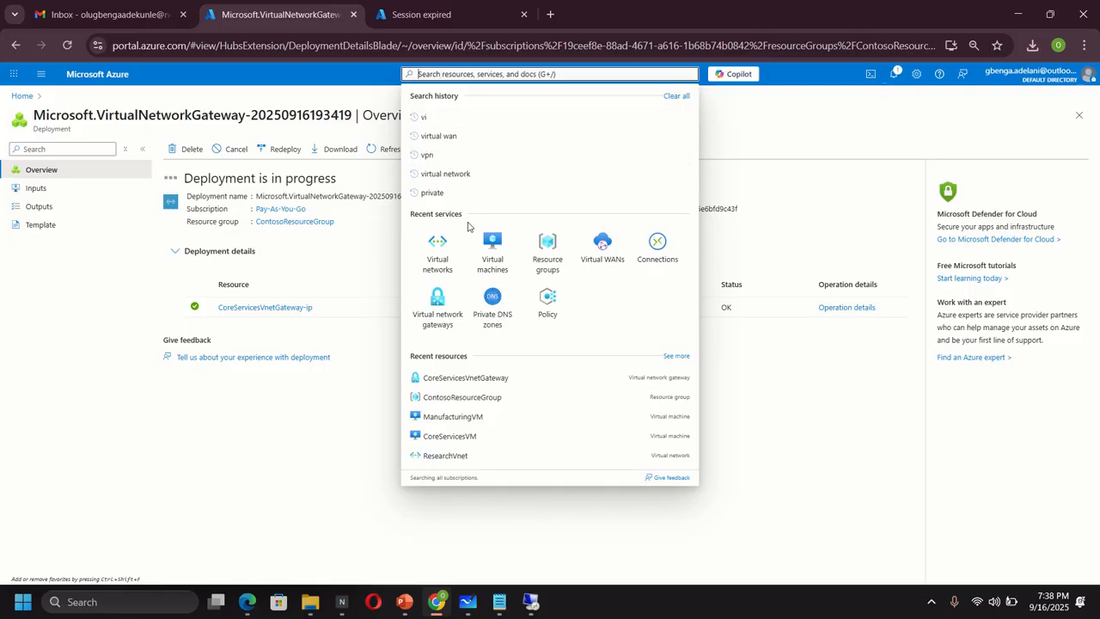
pyautogui.click(434, 322)
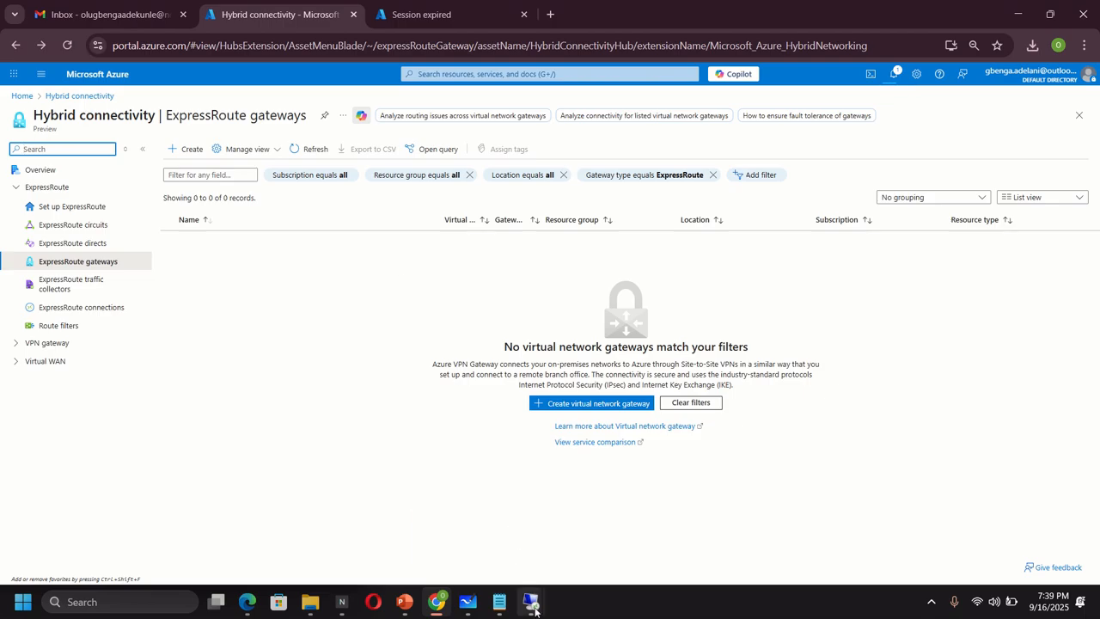
# - Bring the Whiteboard diagram of the two VMs and three VNets to the front
pyautogui.click(467, 601)
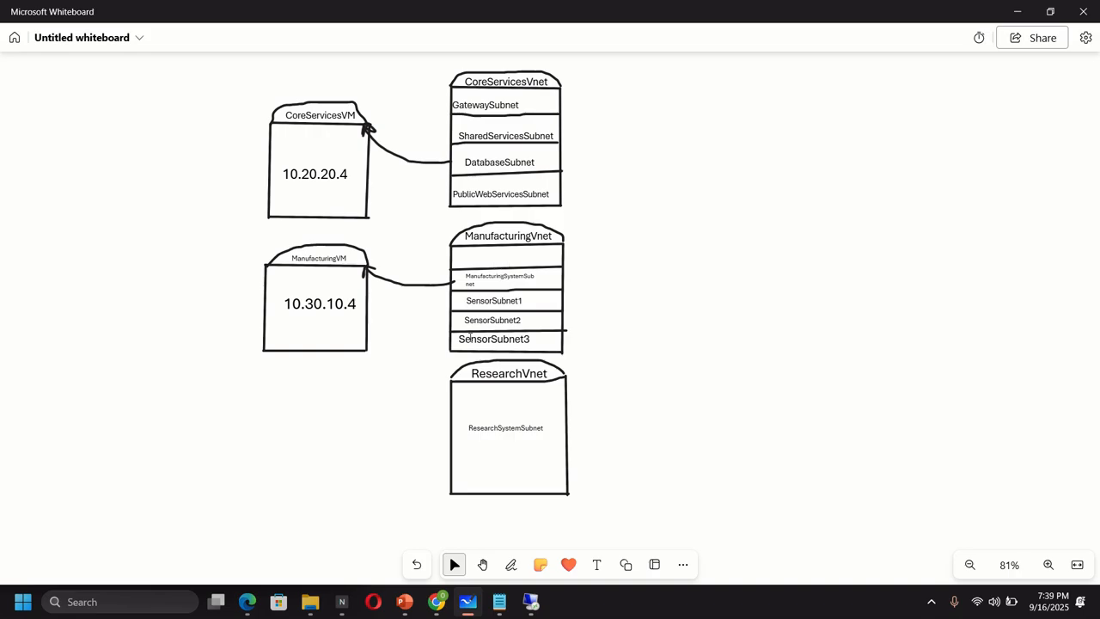
pyautogui.moveTo(436, 605)
# - Return to the portal and open ManufacturingVnet's subnet list
pyautogui.click(437, 601)
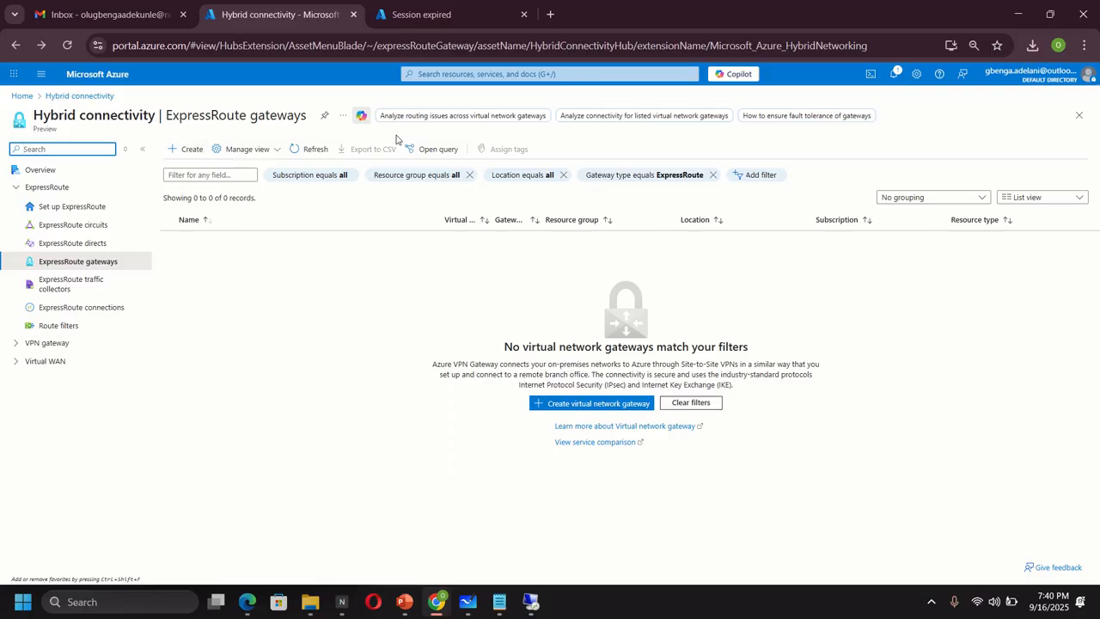
pyautogui.click(460, 74)
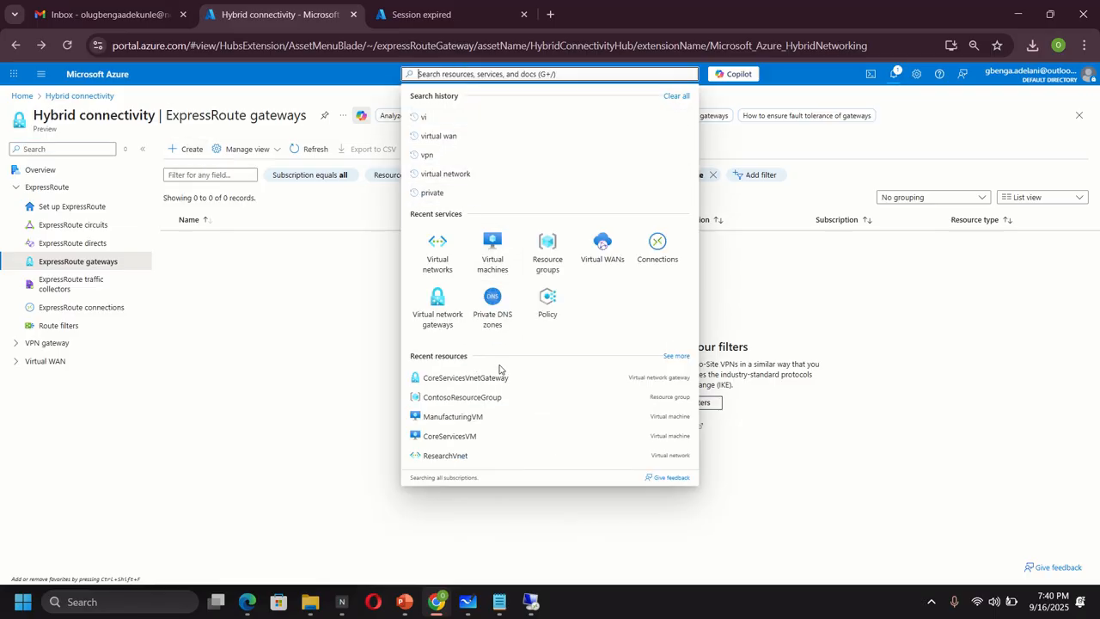
pyautogui.click(437, 268)
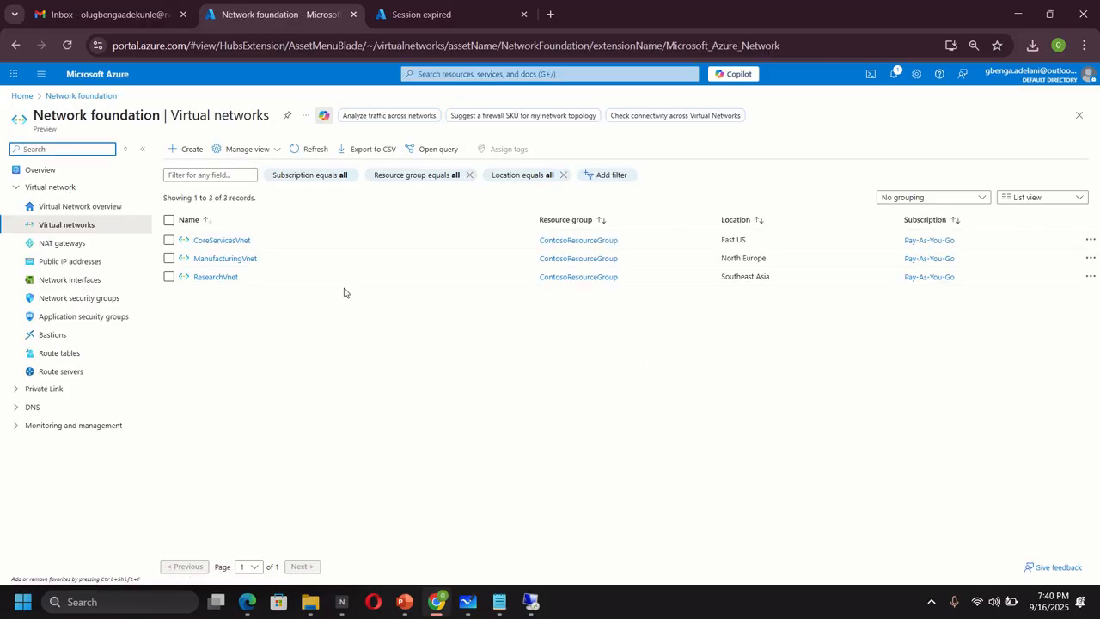
pyautogui.click(224, 259)
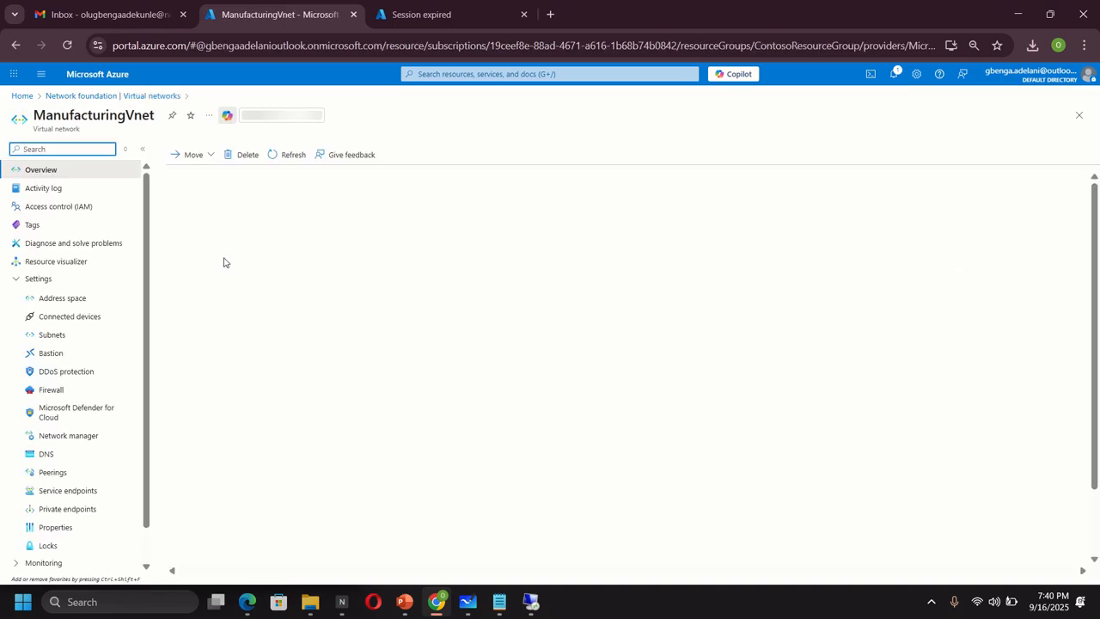
pyautogui.click(53, 335)
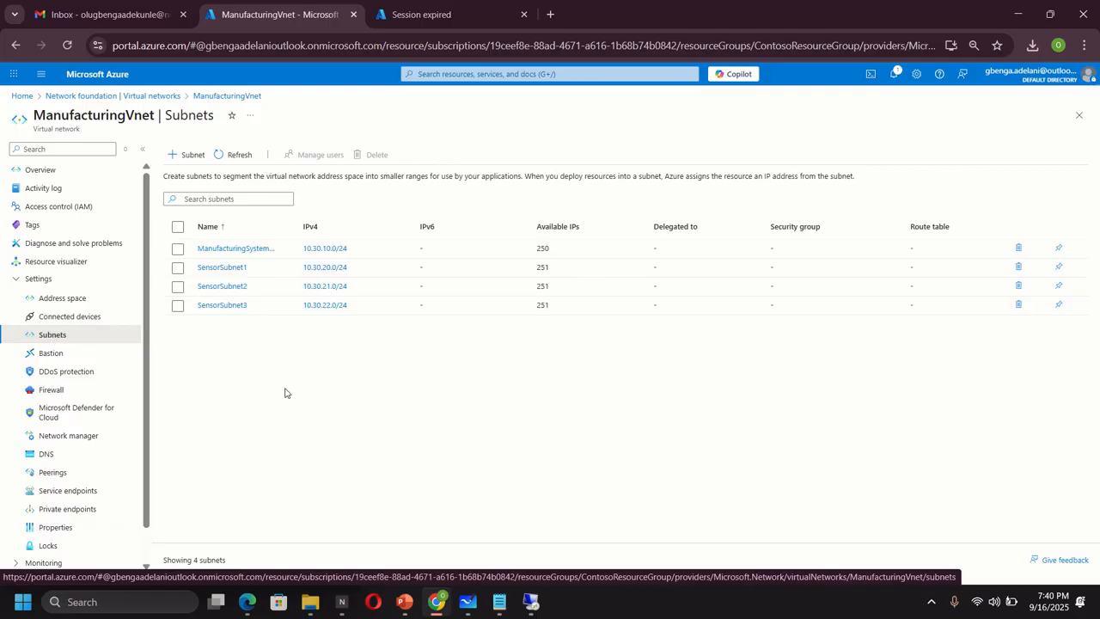
# - Add a Virtual Network Gateway subnet, GatewaySubnet at 10.30.9.0/24, to ManufacturingVnet
pyautogui.click(190, 155)
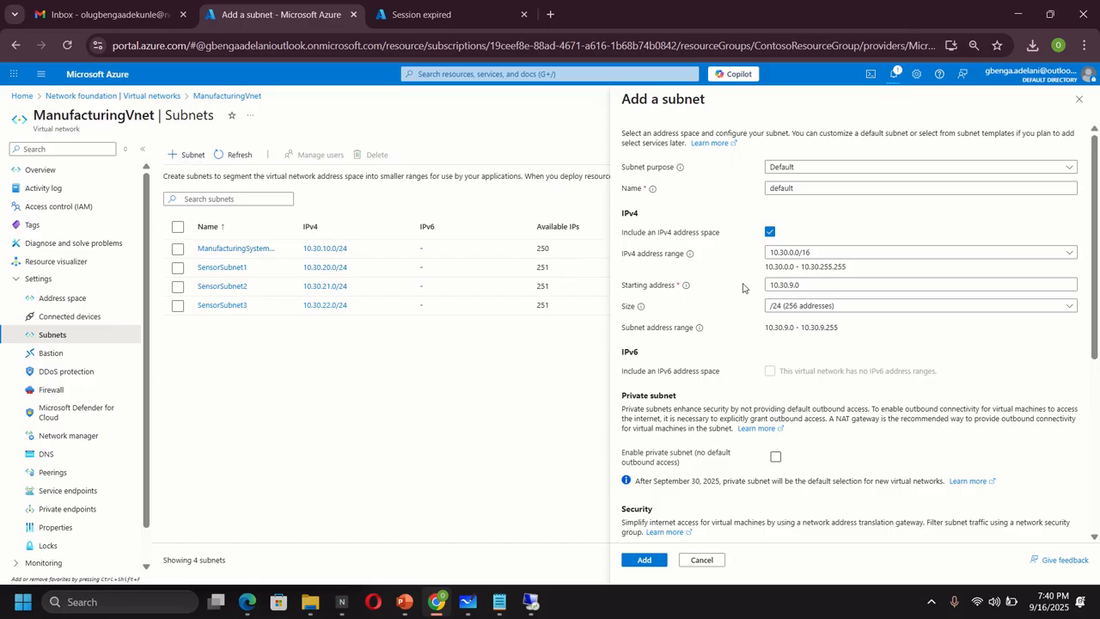
pyautogui.click(833, 167)
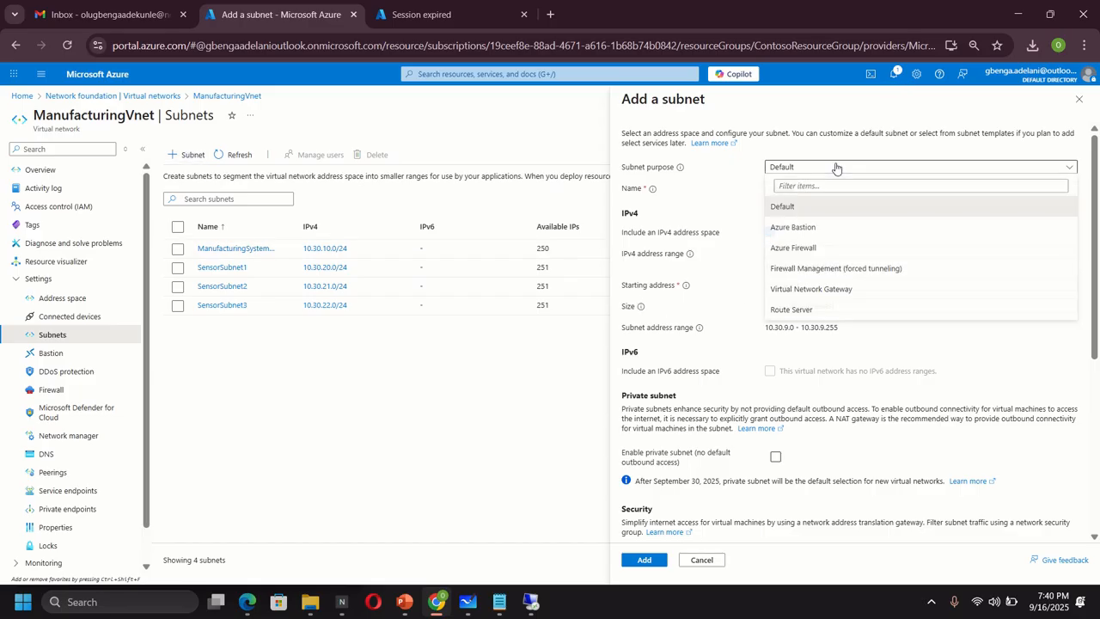
pyautogui.click(811, 291)
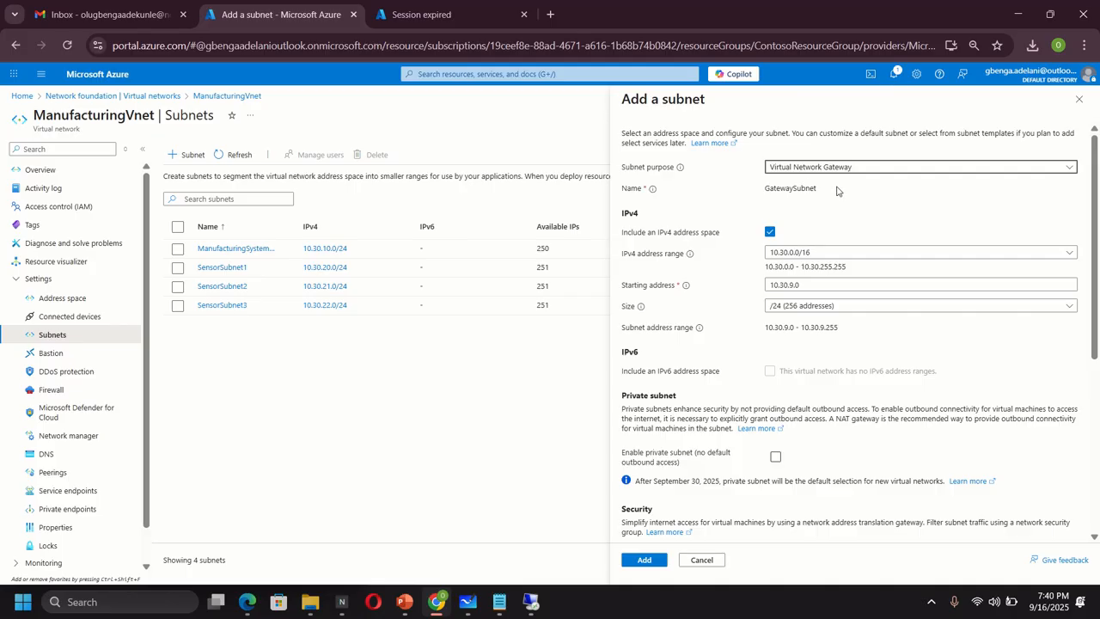
pyautogui.click(645, 560)
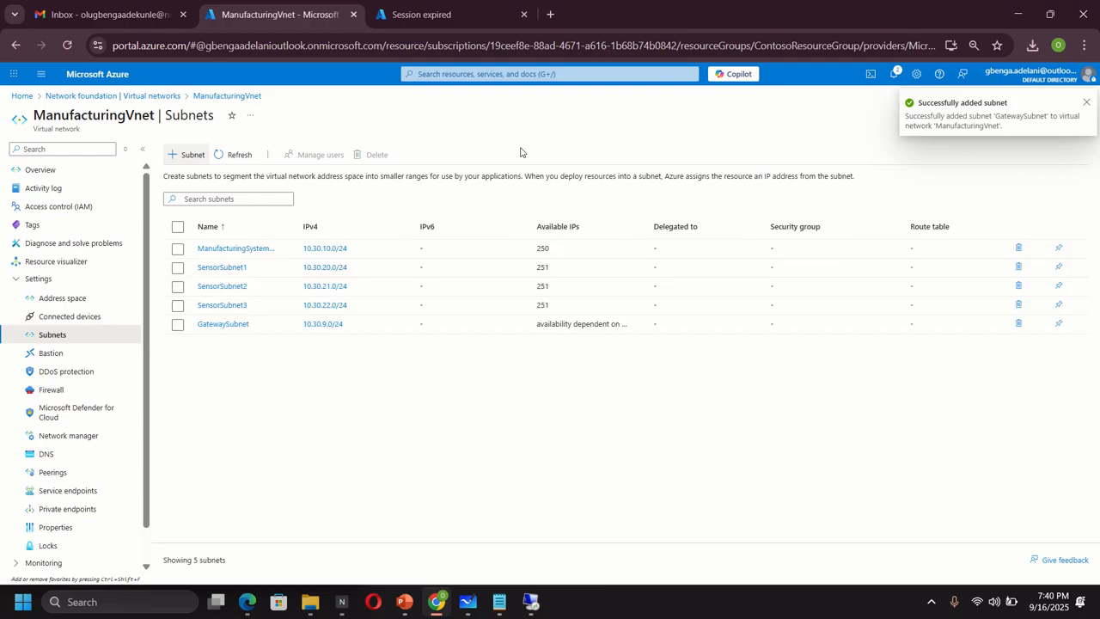
pyautogui.click(481, 74)
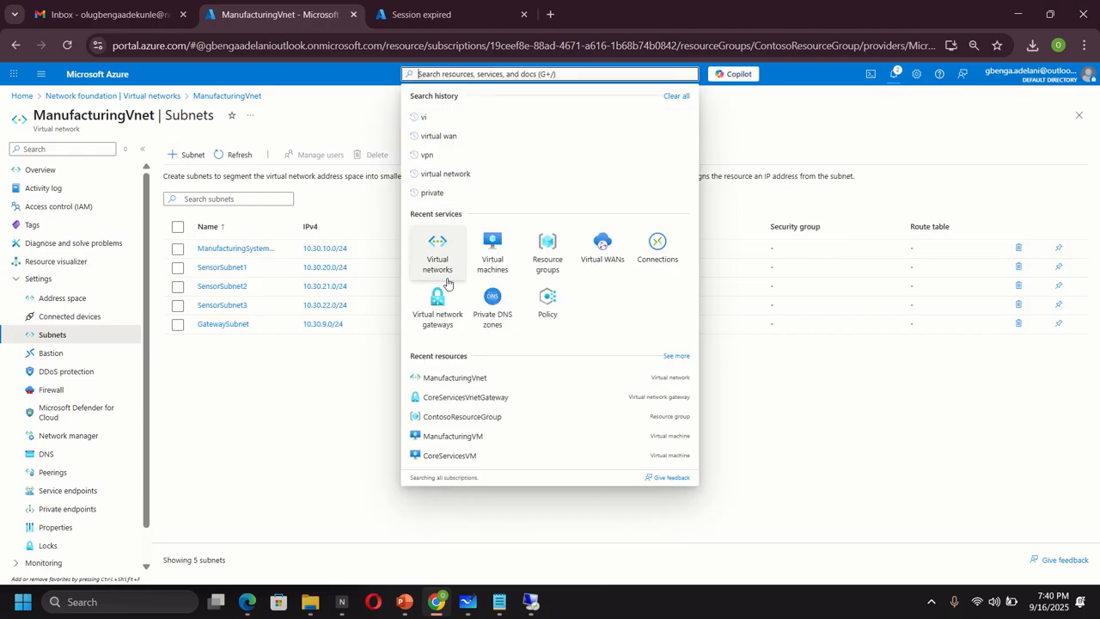
# - Start a new virtual network gateway form and name it ManufacturingVnetGateway
pyautogui.click(443, 315)
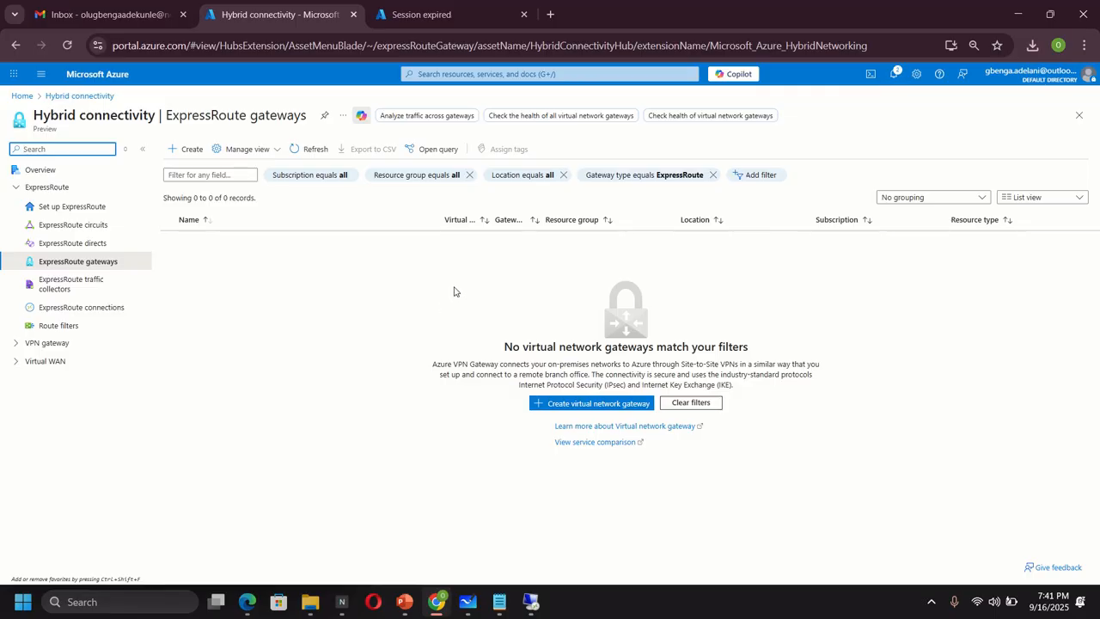
pyautogui.click(189, 152)
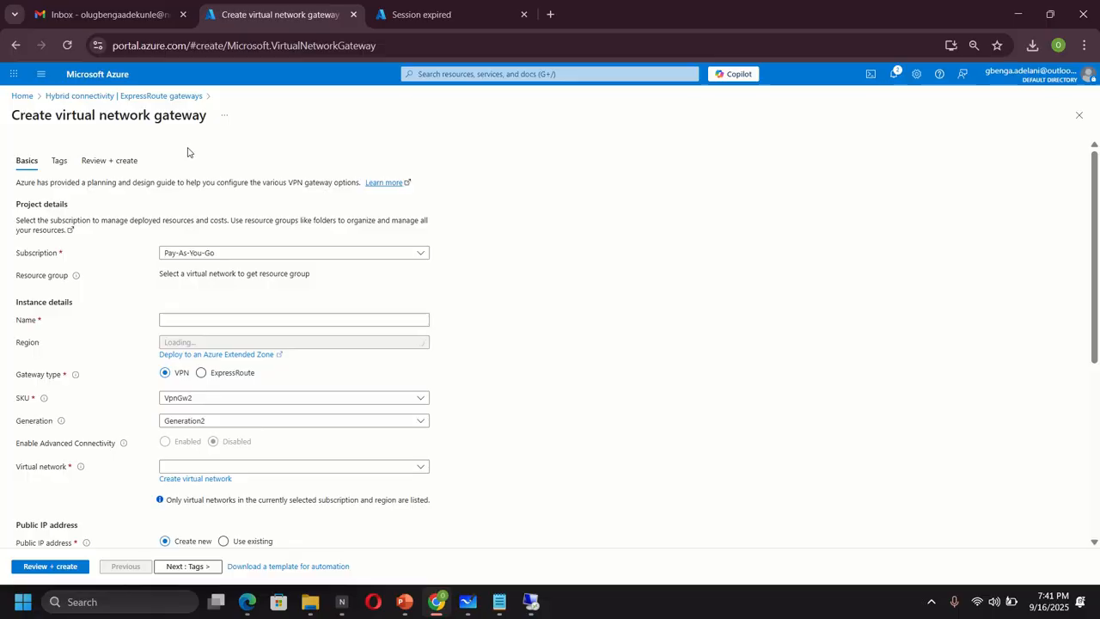
pyautogui.click(15, 45)
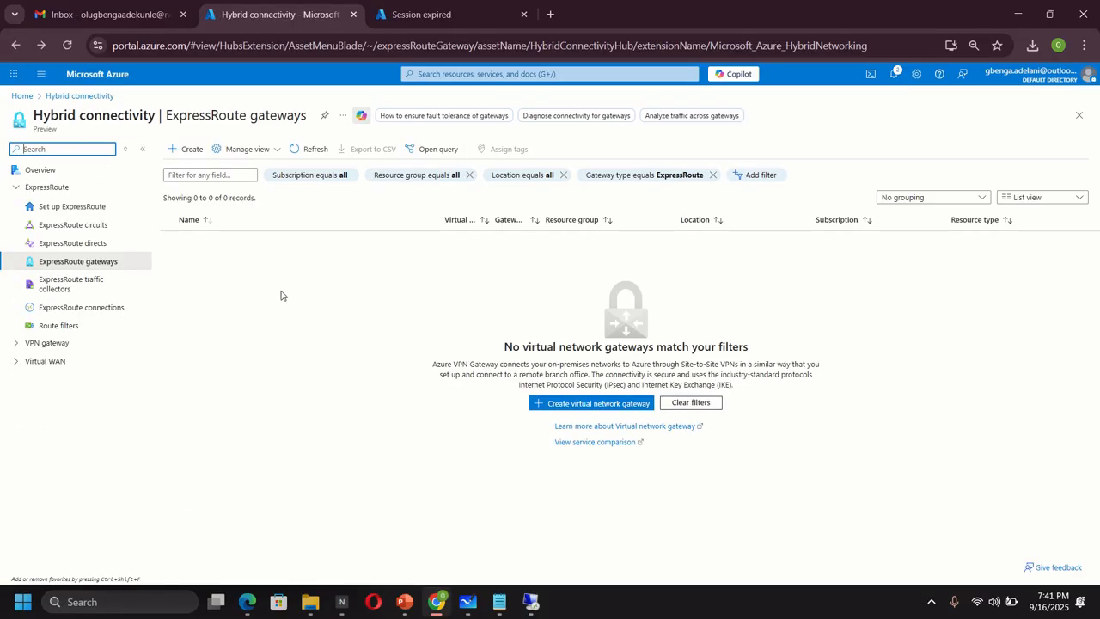
pyautogui.click(188, 149)
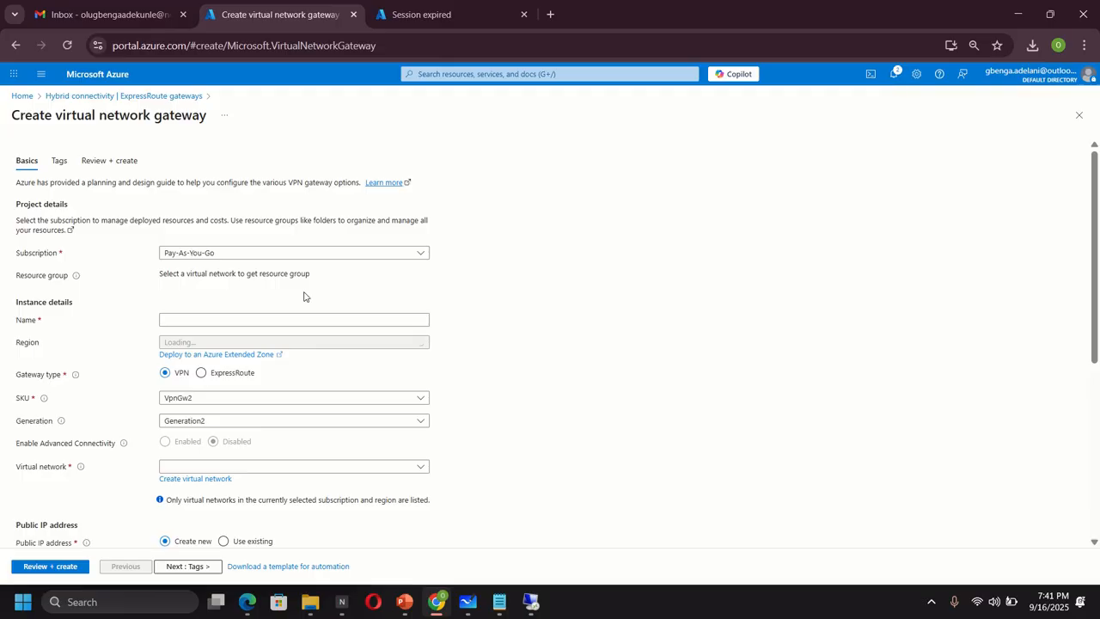
pyautogui.click(208, 318)
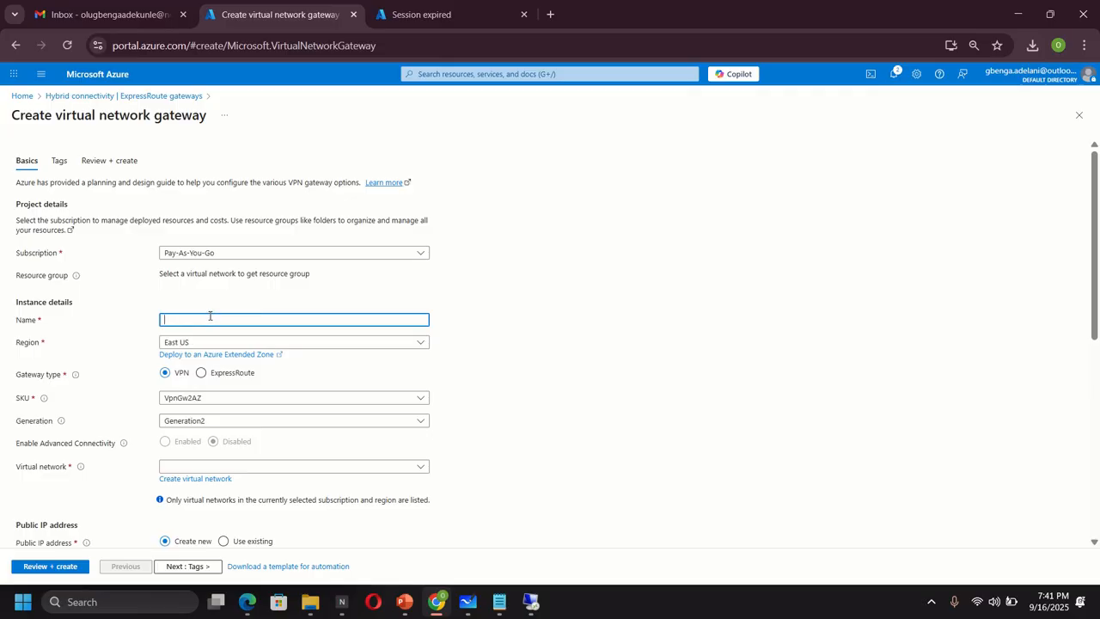
pyautogui.write('Manu')
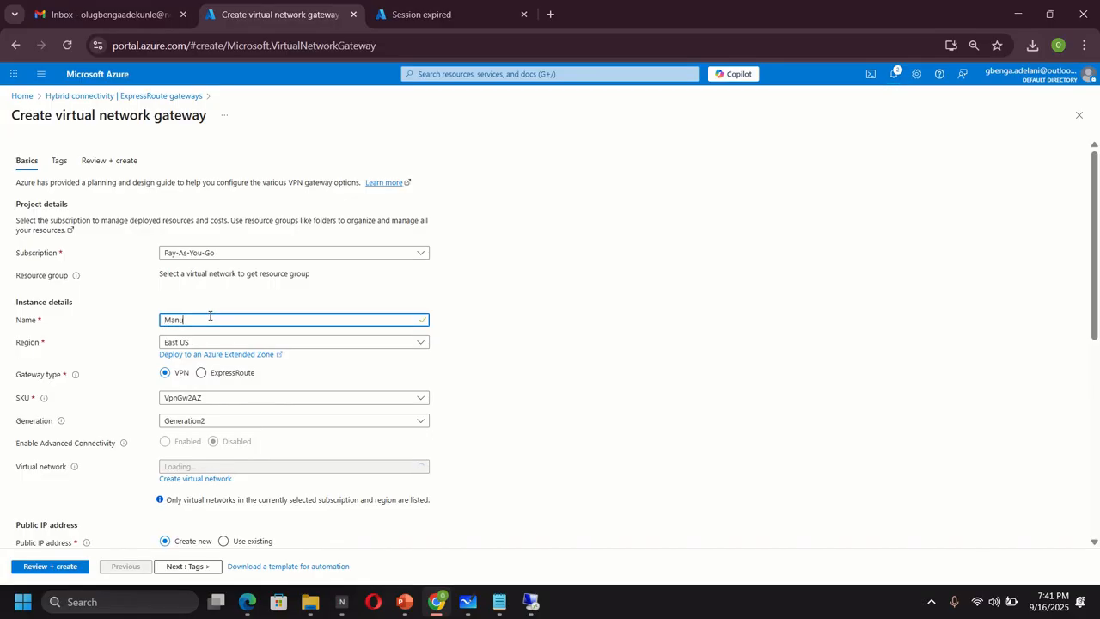
pyautogui.write('facturing')
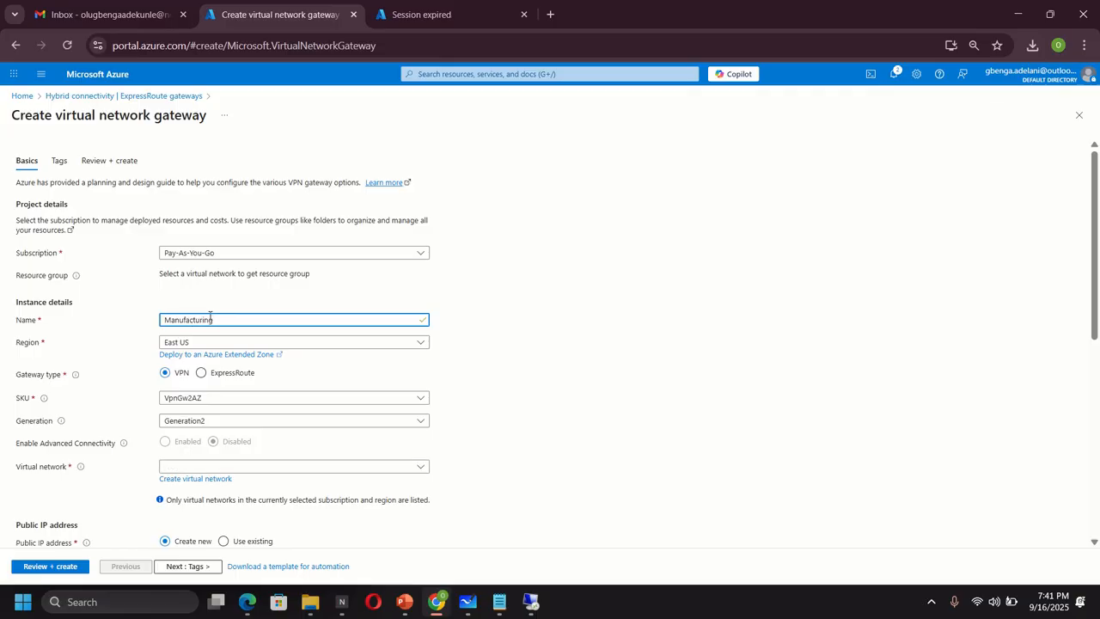
pyautogui.write('Vnet')
pyautogui.write('Gateway')
# - Put the gateway in North Europe with SKU VpnGw1 on ManufacturingVnet
pyautogui.click(211, 344)
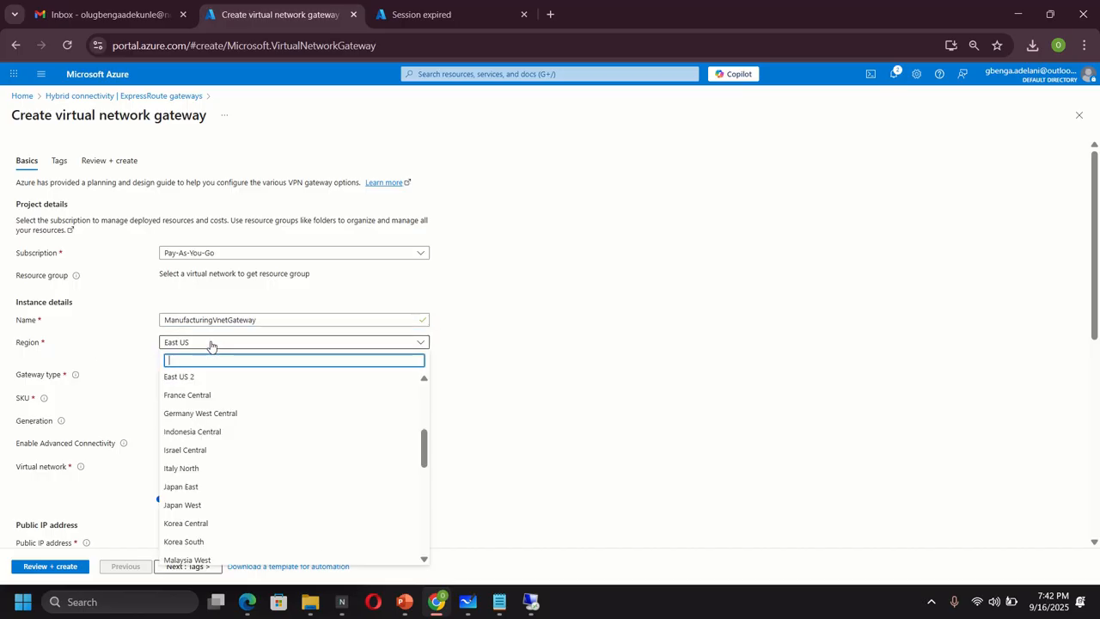
pyautogui.write('north')
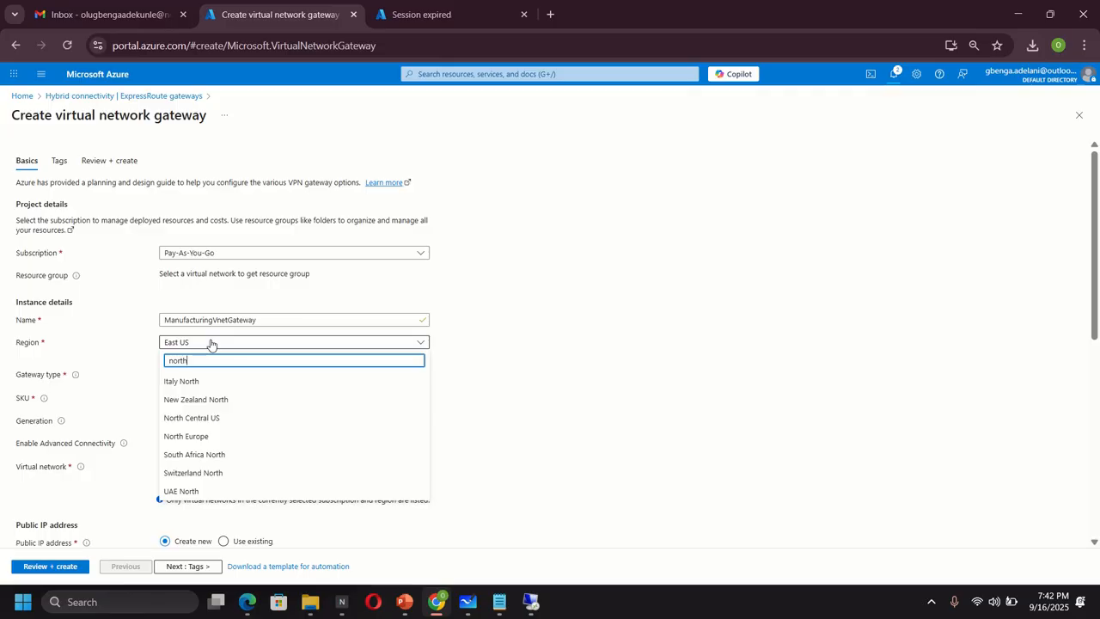
pyautogui.click(204, 436)
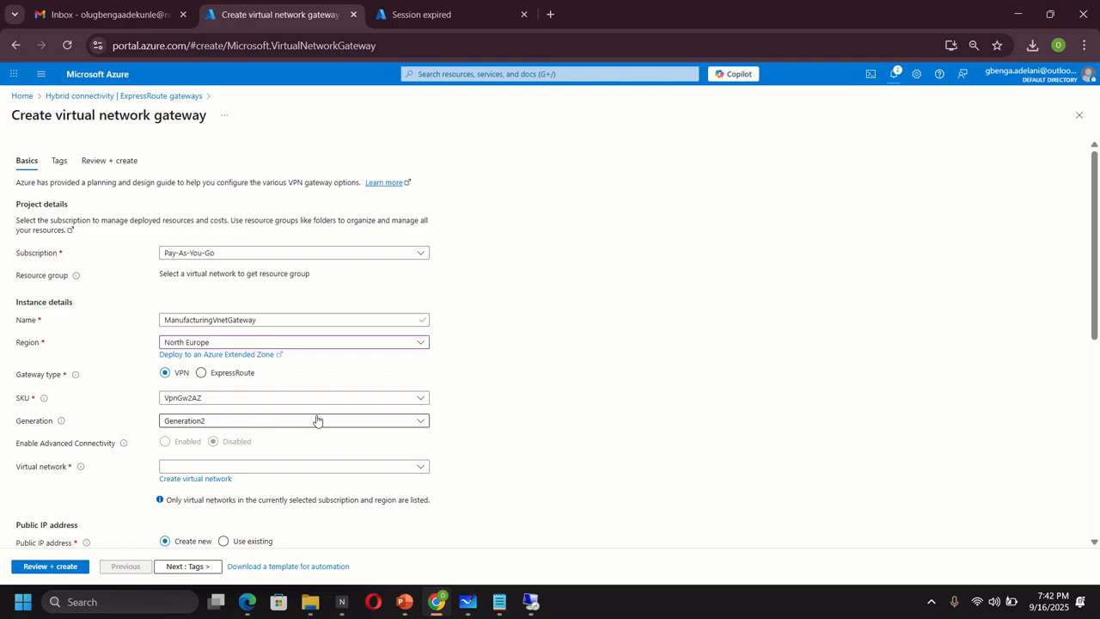
pyautogui.click(187, 402)
pyautogui.click(179, 217)
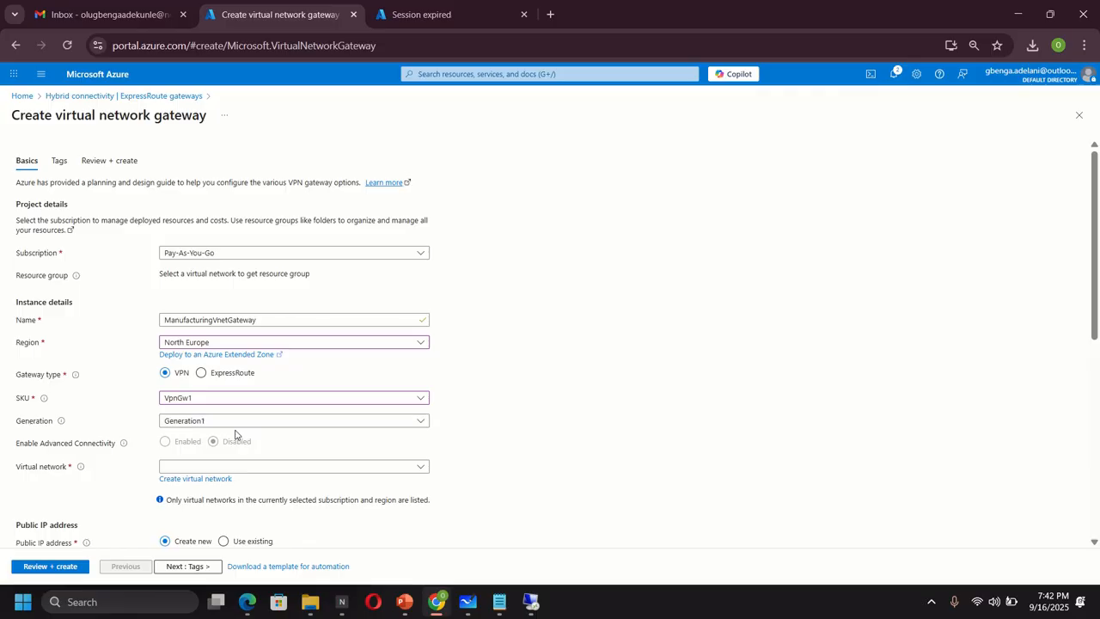
pyautogui.scroll(-1, 235, 434)
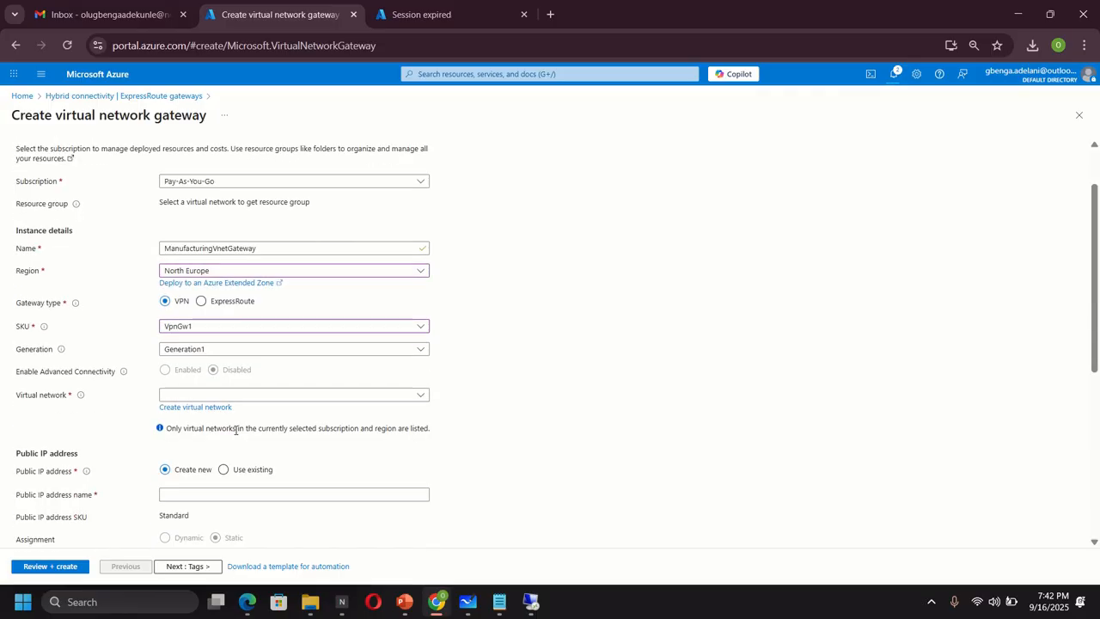
pyautogui.click(257, 396)
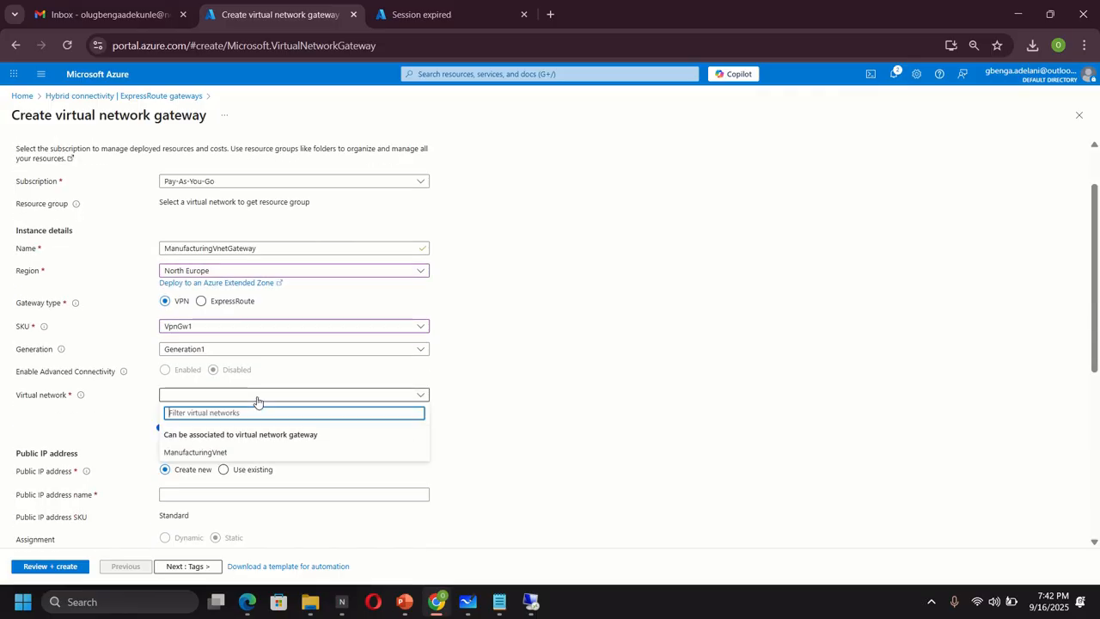
pyautogui.click(180, 455)
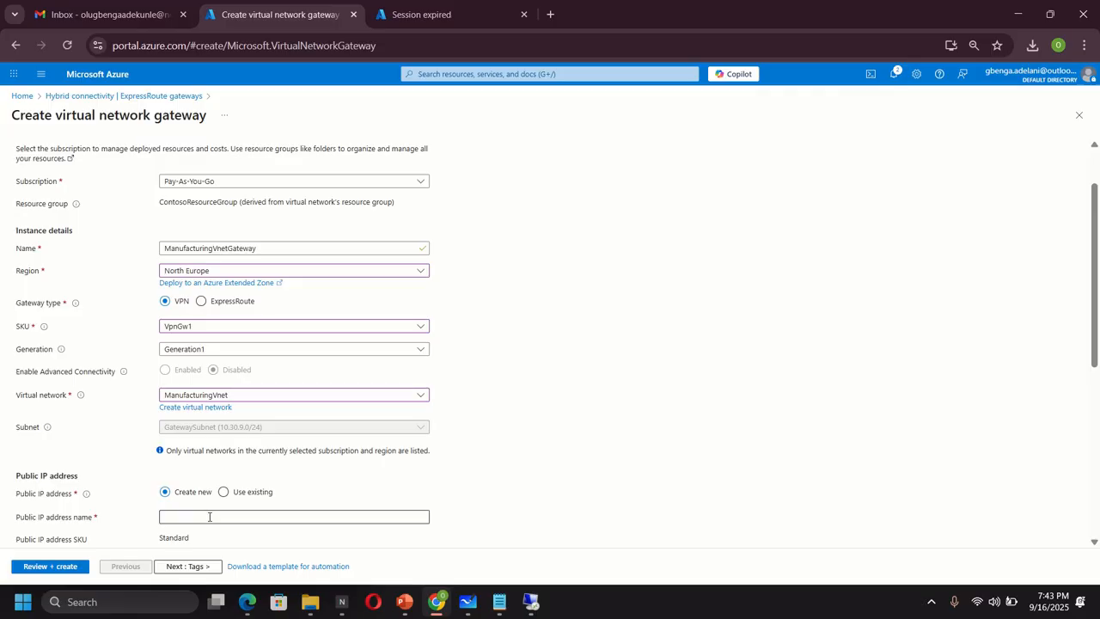
# - Name the new public IP address ManufacturingVnetGateway-ip
pyautogui.moveTo(262, 249); pyautogui.dragTo(164, 258)
pyautogui.rightClick(189, 249)
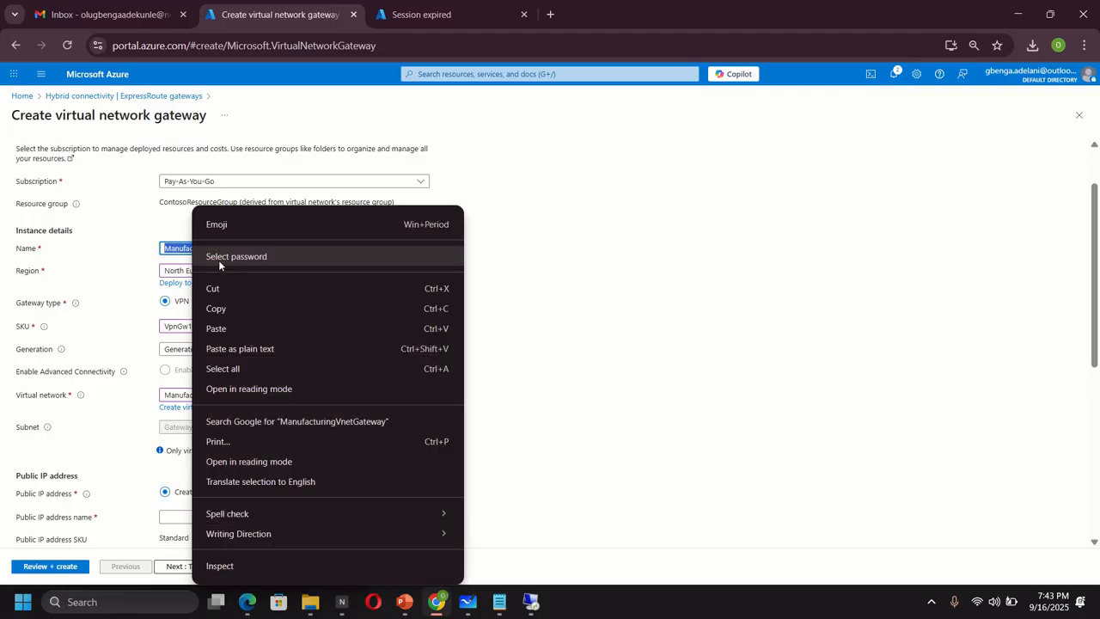
pyautogui.click(219, 311)
pyautogui.click(199, 516)
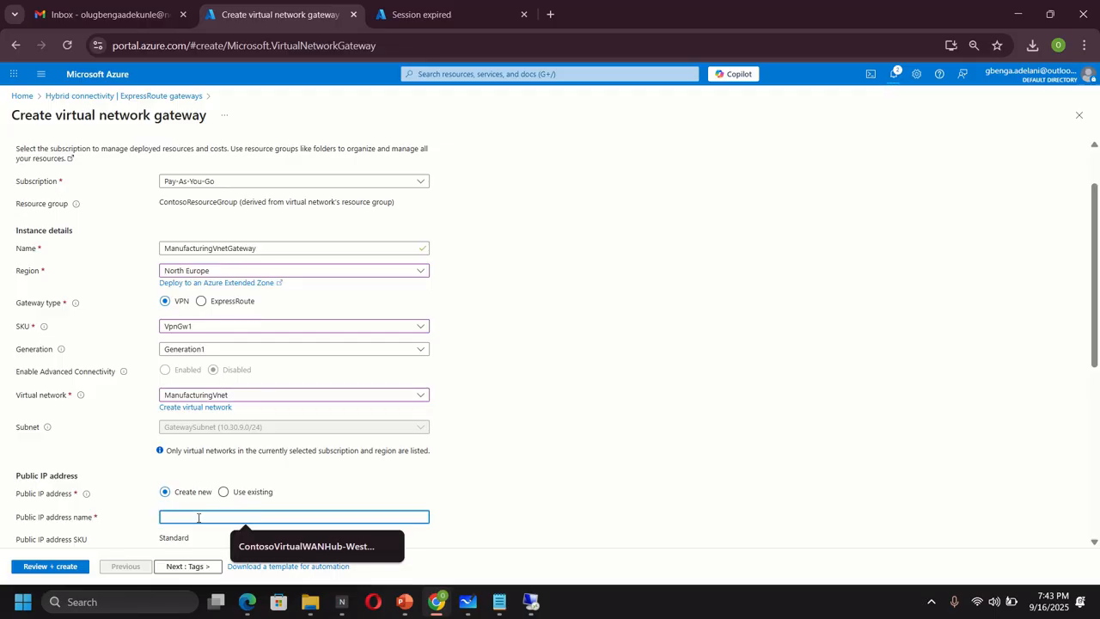
pyautogui.hotkey('ctrl', 'v')
pyautogui.write('-ip')
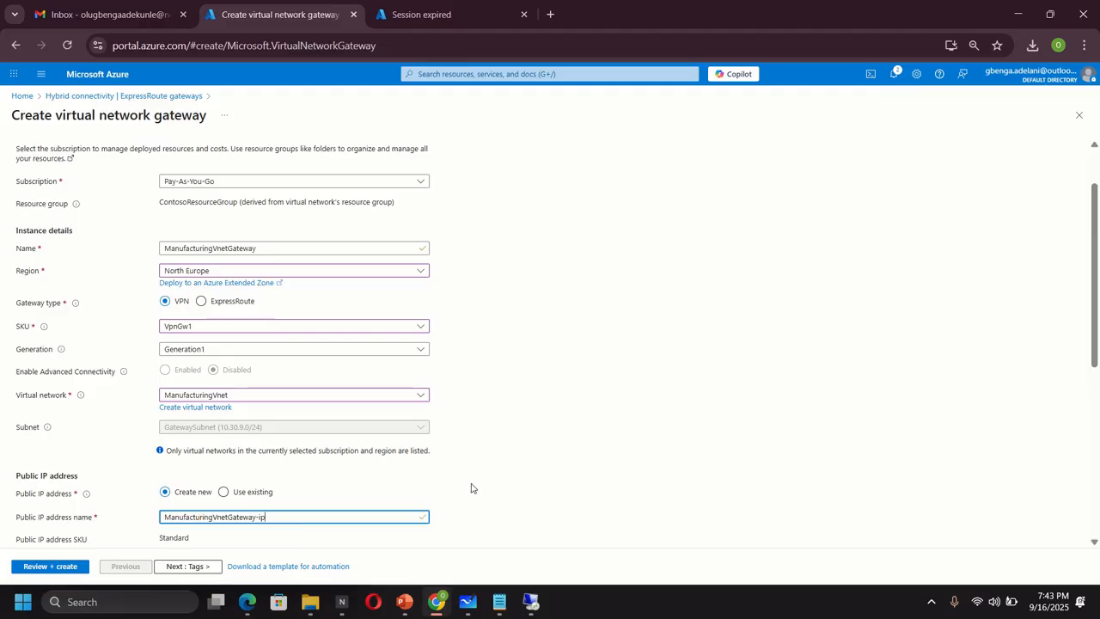
# - Disable active-active mode and BGP, then run Review + create validation
pyautogui.scroll(-3, 473, 487)
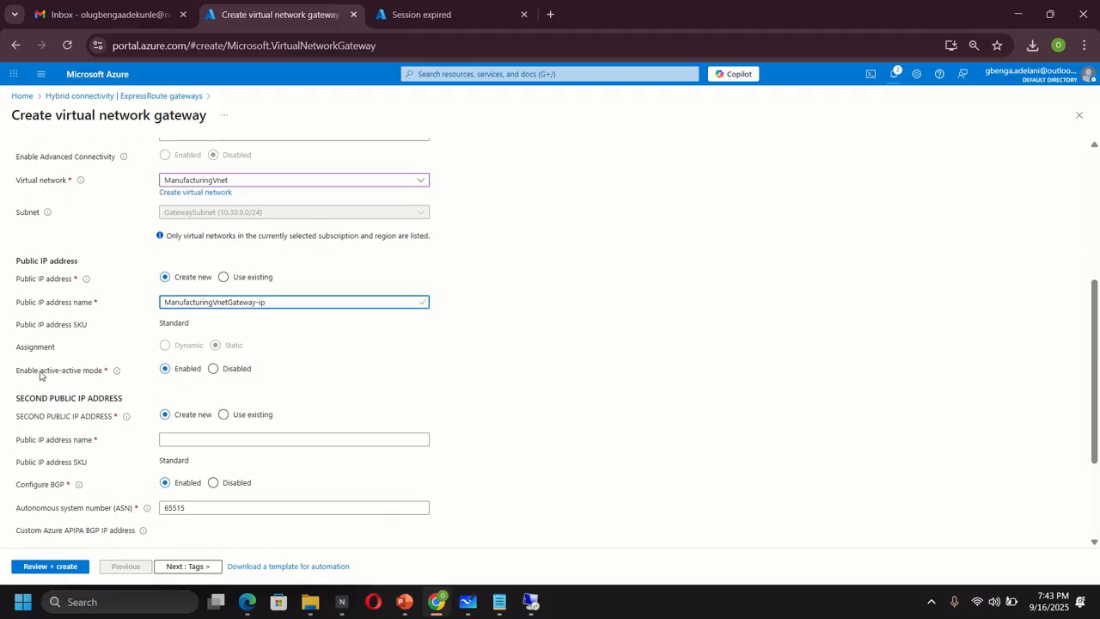
pyautogui.click(212, 369)
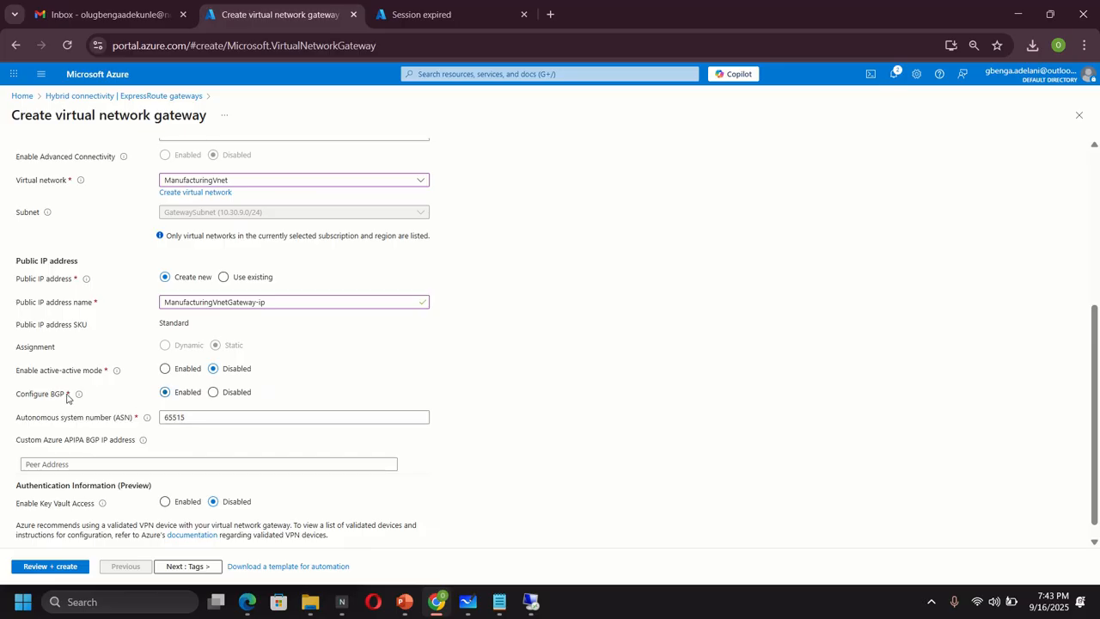
pyautogui.click(213, 395)
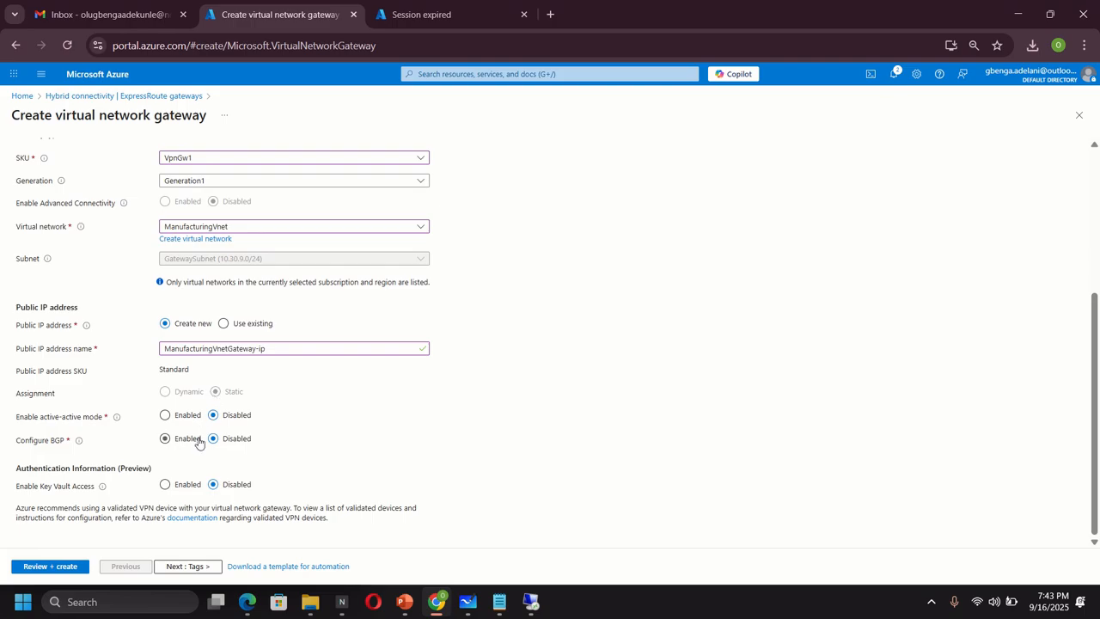
pyautogui.click(49, 568)
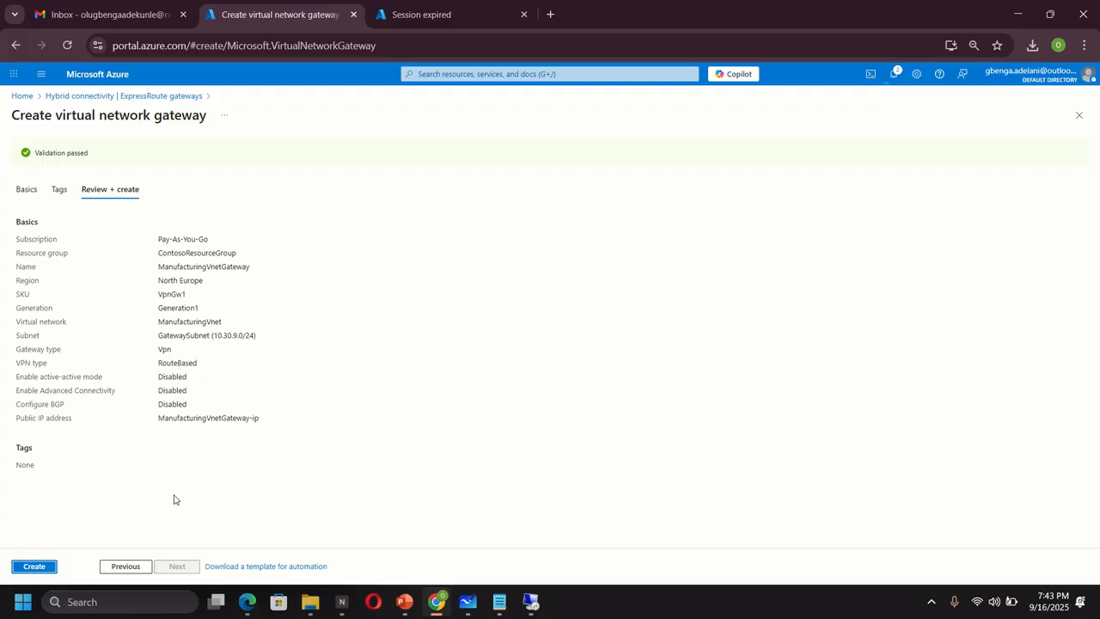
# - Create the ManufacturingVnetGateway, then bring the network diagram whiteboard to the front after deployment
pyautogui.click(43, 569)
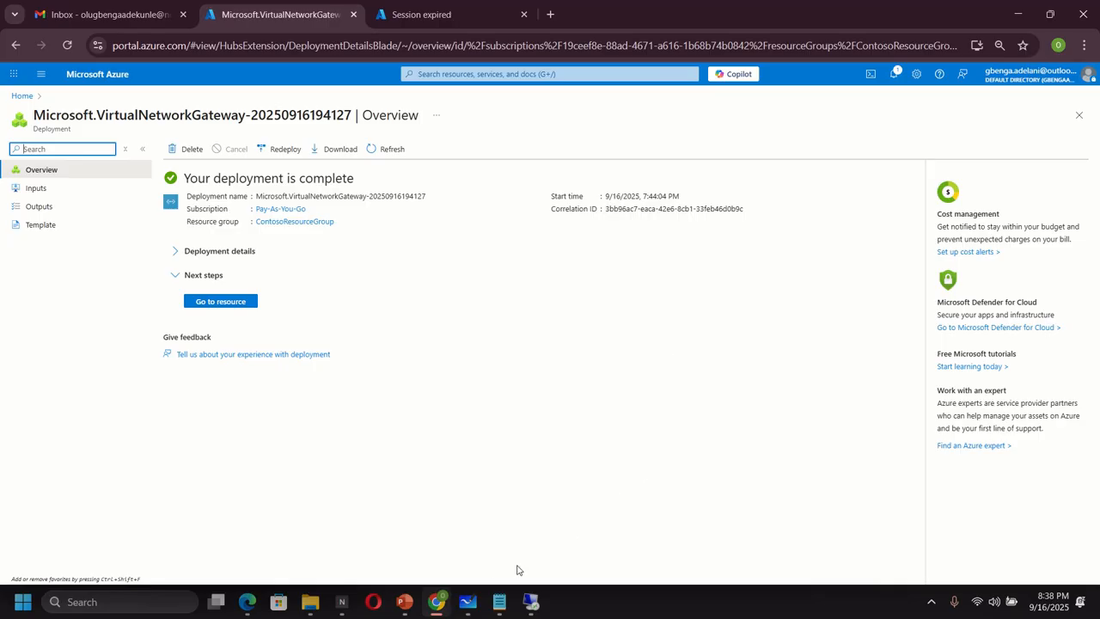
pyautogui.click(468, 601)
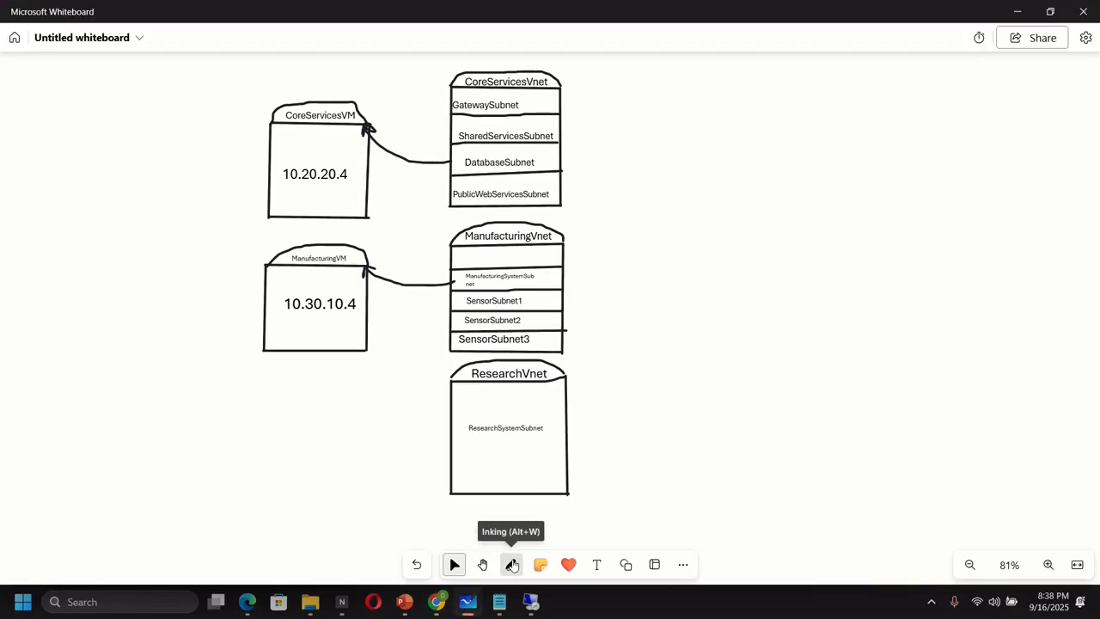
# - With the black inking pen, sketch a box outline beside CoreServicesVnet on the diagram
pyautogui.click(512, 564)
pyautogui.click(448, 532)
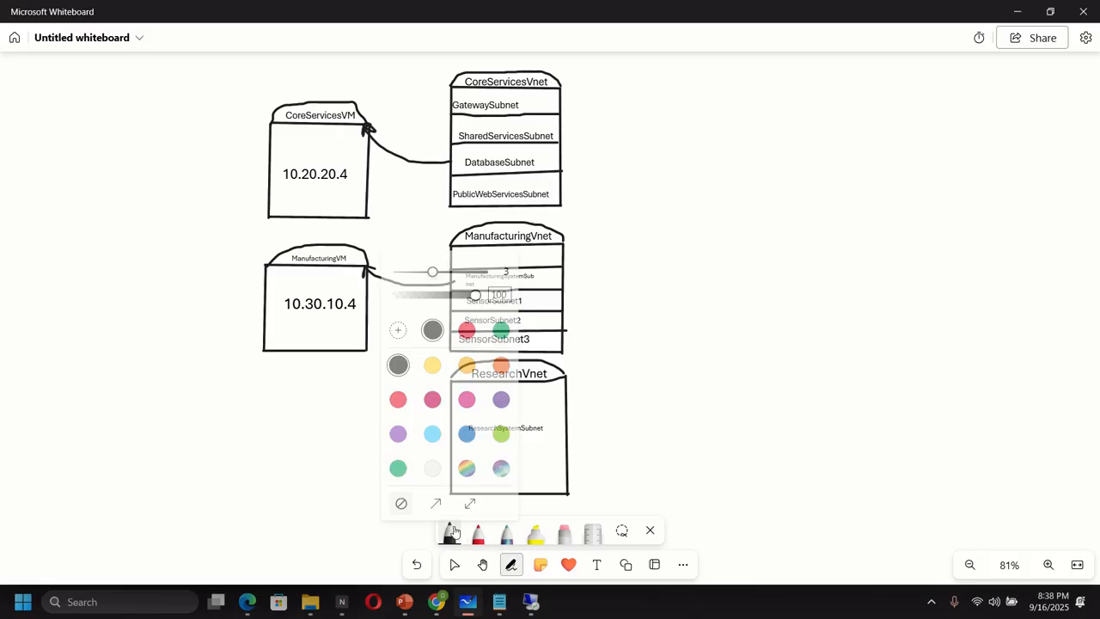
pyautogui.click(699, 79)
pyautogui.moveTo(700, 79); pyautogui.dragTo(697, 212)
pyautogui.moveTo(701, 80)
pyautogui.mouseDown()
pyautogui.moveTo(827, 81)
pyautogui.moveTo(831, 213)
pyautogui.moveTo(698, 211)
pyautogui.mouseUp()
pyautogui.moveTo(699, 80)
pyautogui.mouseDown()
pyautogui.moveTo(706, 65)
pyautogui.moveTo(786, 55)
pyautogui.moveTo(823, 62)
pyautogui.moveTo(828, 85)
pyautogui.mouseUp()
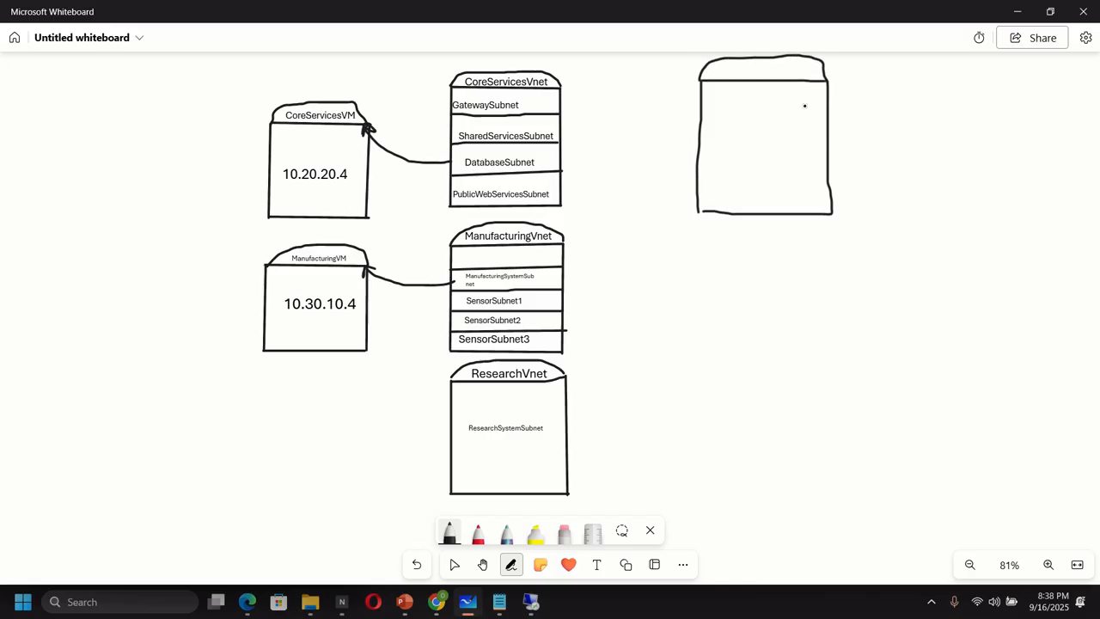
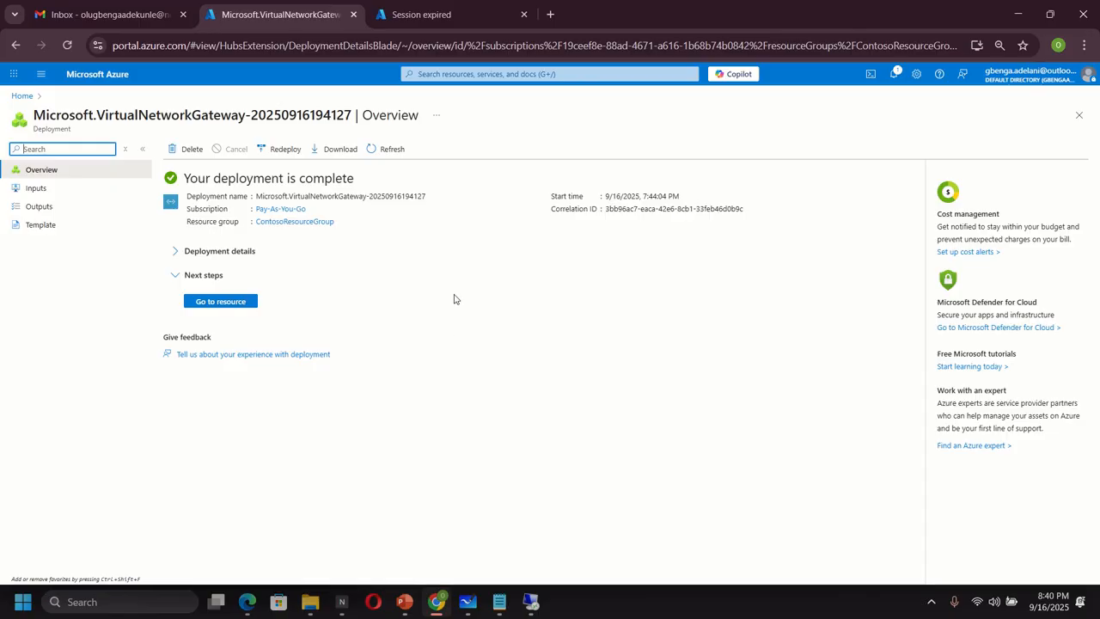
# - Open CoreServicesVnetGateway's Connections page from the VPN gateways list and find it empty
pyautogui.click(507, 74)
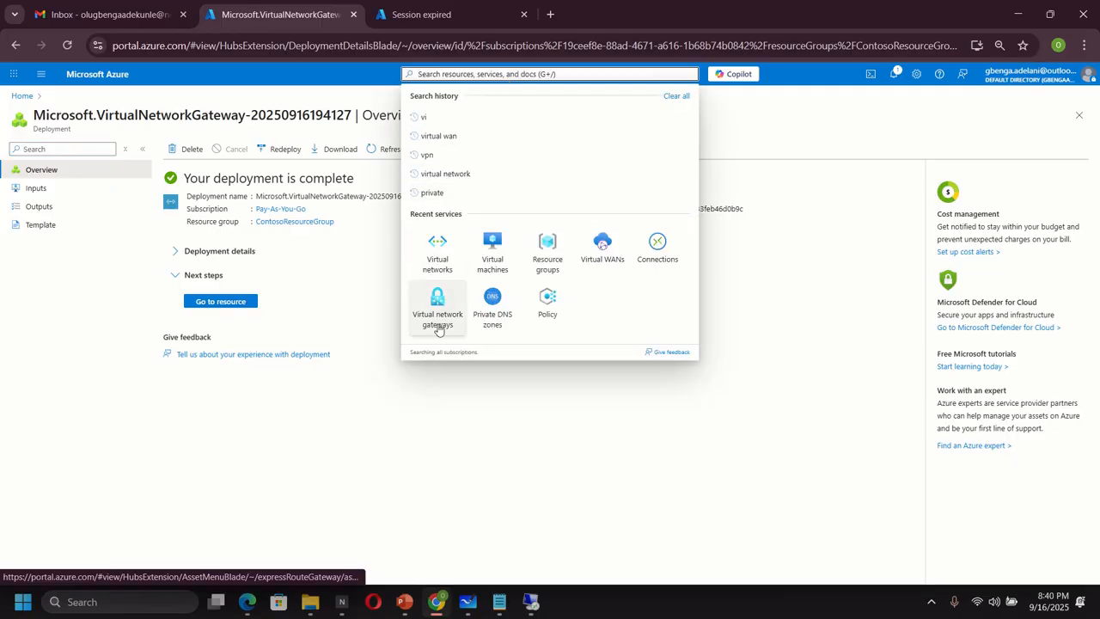
pyautogui.click(438, 324)
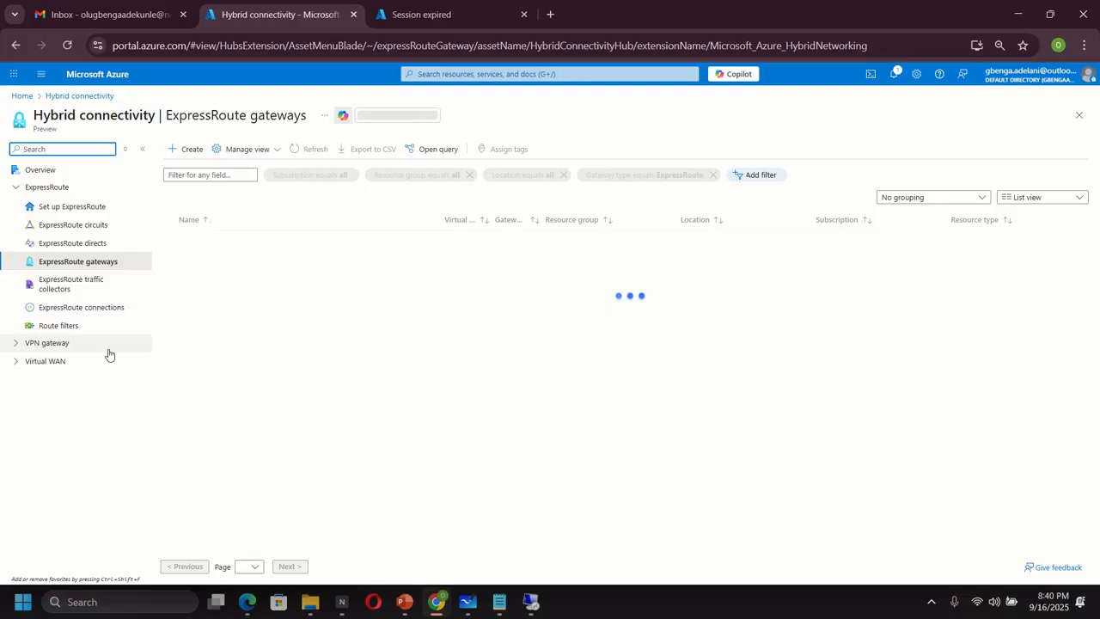
pyautogui.click(17, 343)
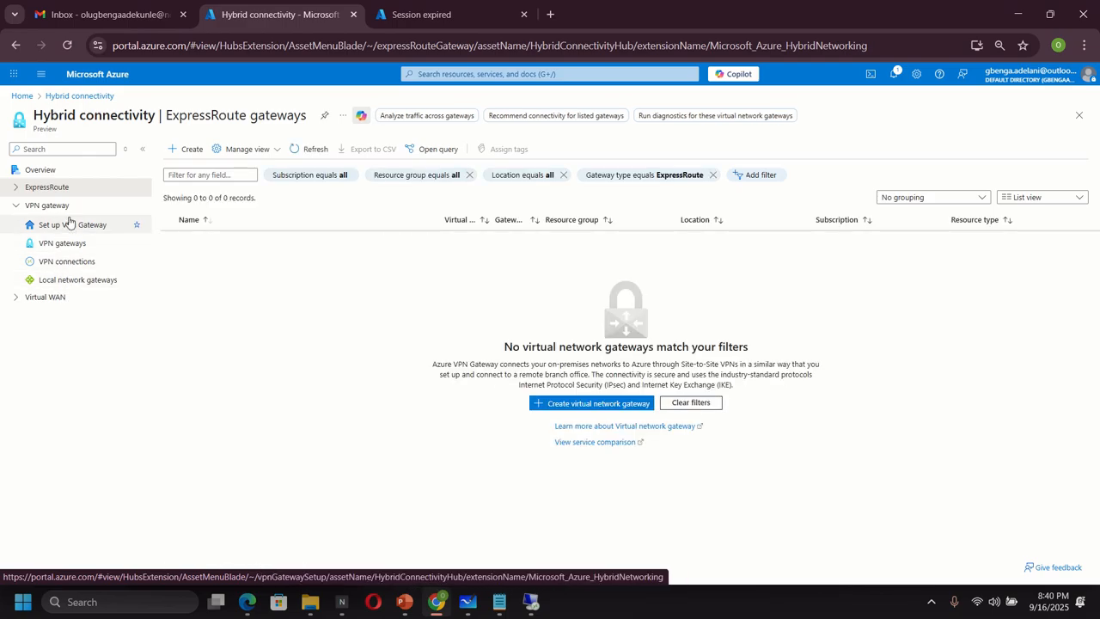
pyautogui.click(62, 244)
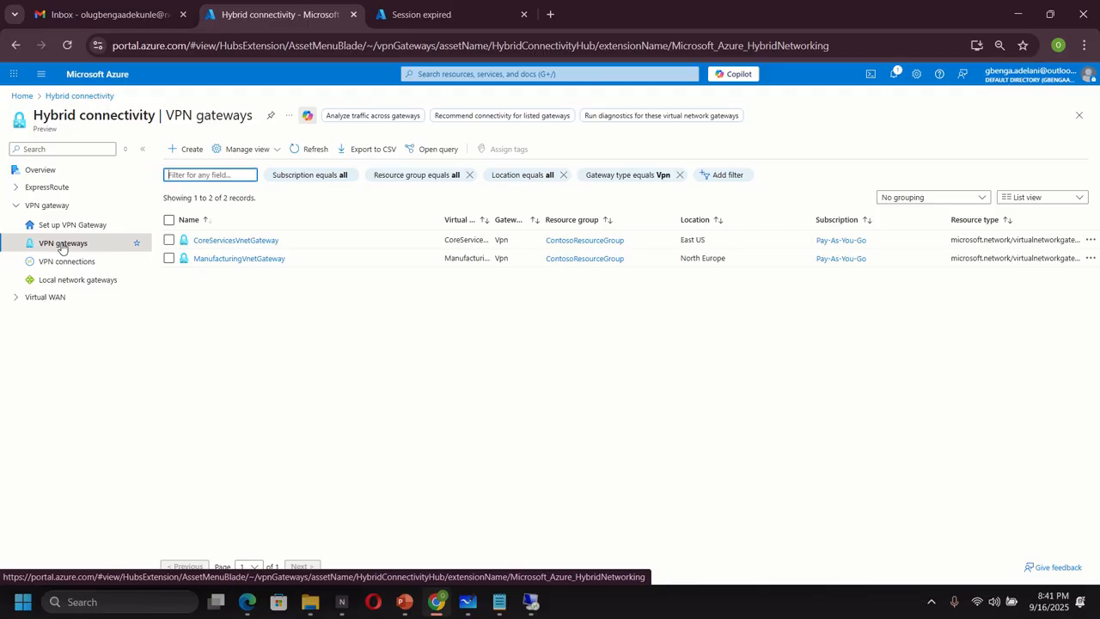
pyautogui.click(225, 242)
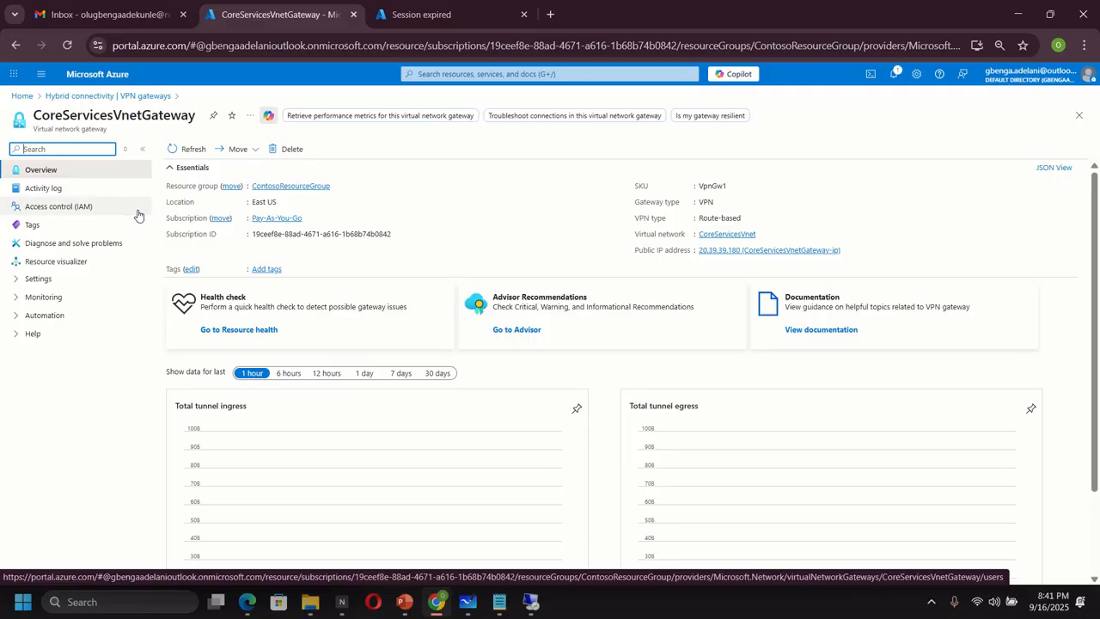
pyautogui.click(21, 287)
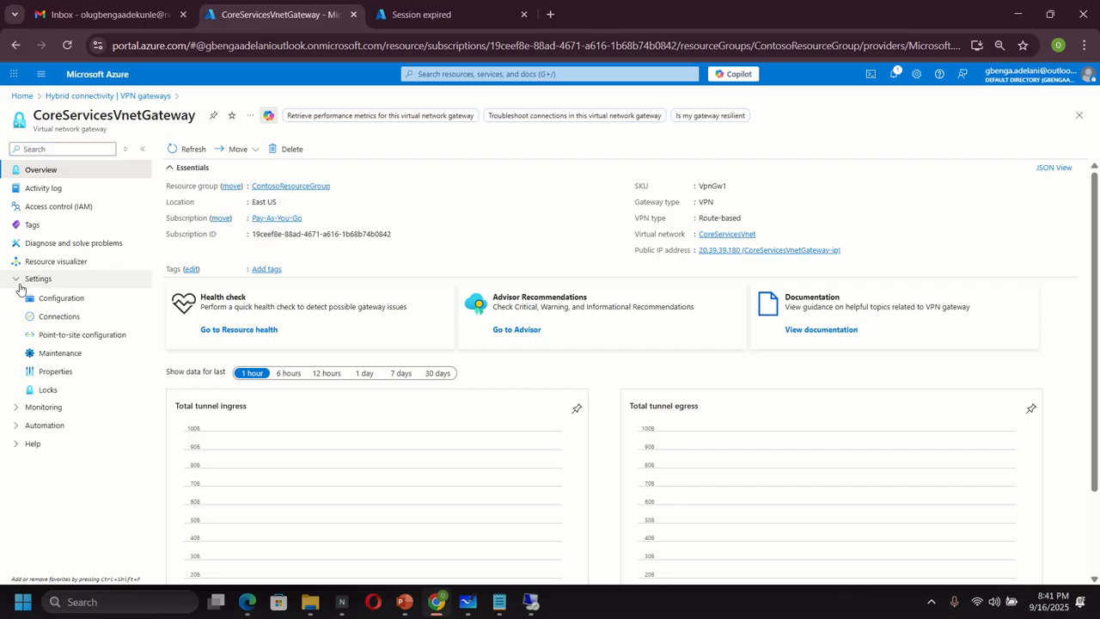
pyautogui.click(60, 317)
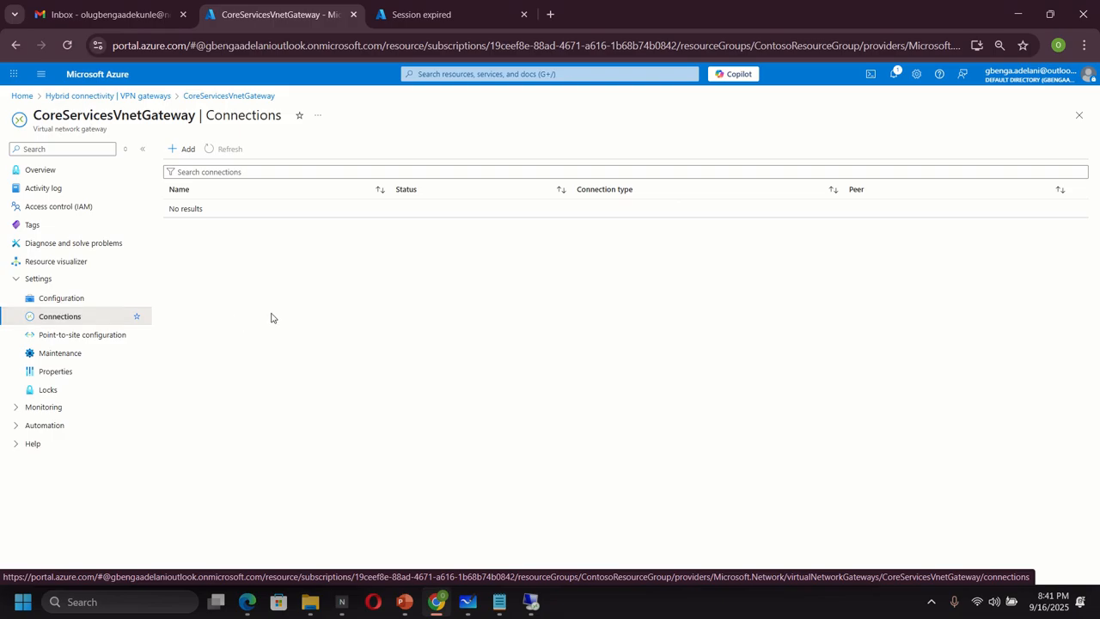
# - Add a VNet-to-VNet connection named CoreServicesGW-to-ManufacturingGW in the East US region
pyautogui.click(183, 149)
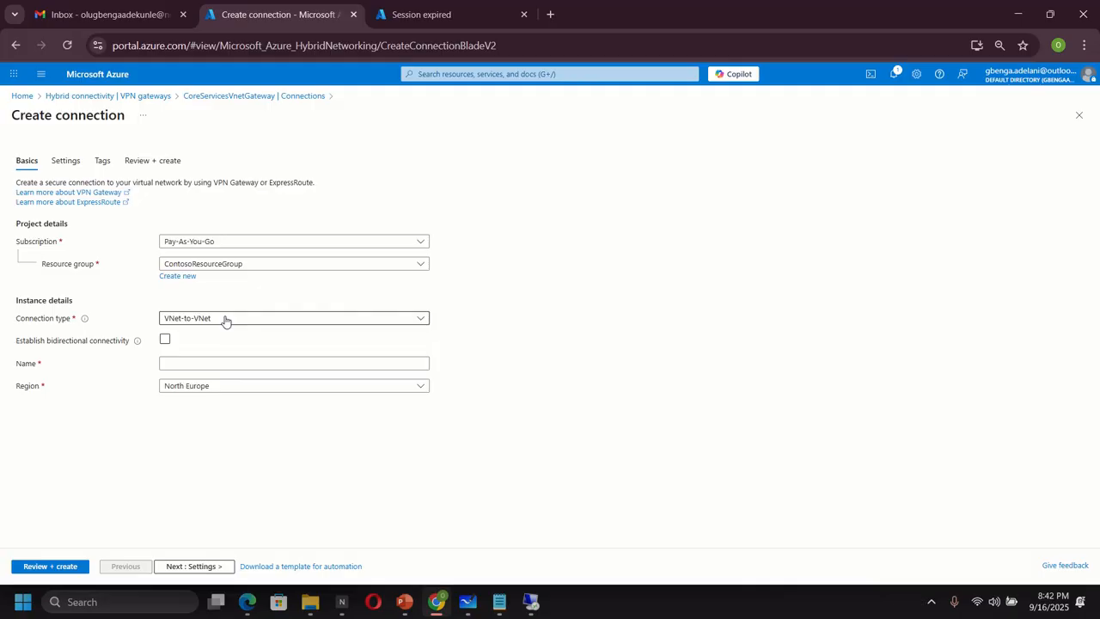
pyautogui.click(187, 367)
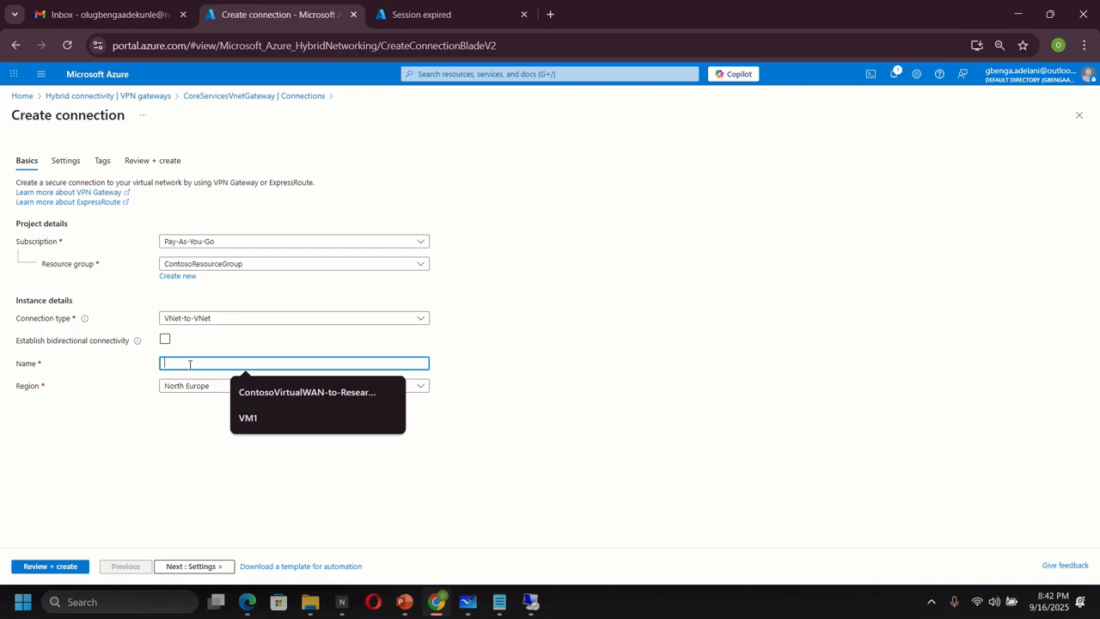
pyautogui.write('Co')
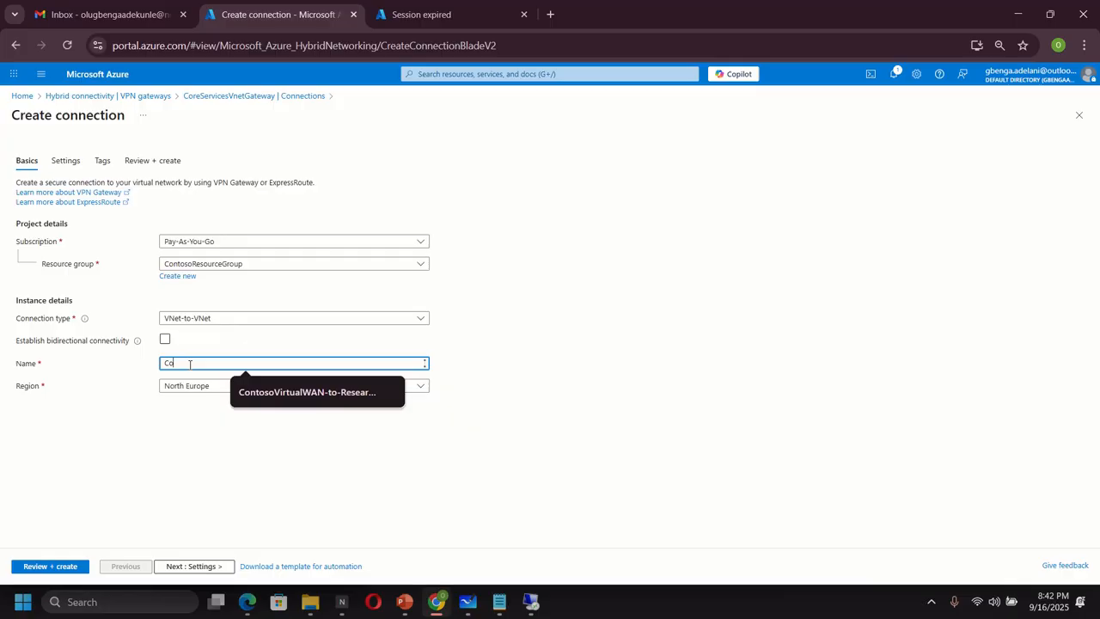
pyautogui.write('re')
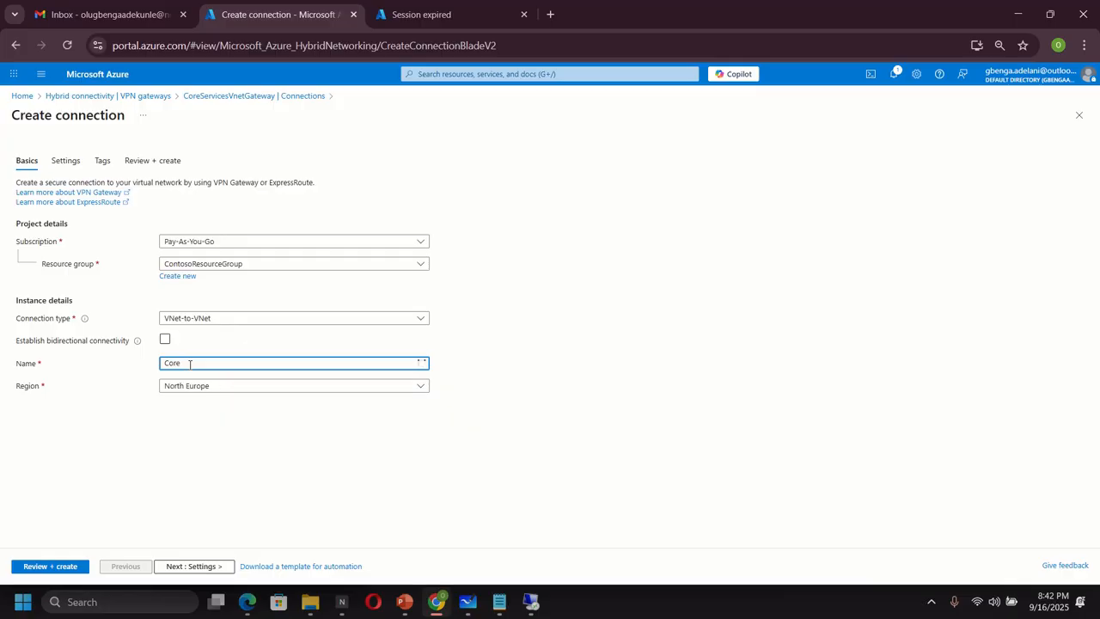
pyautogui.write('ServicesGW-to-M')
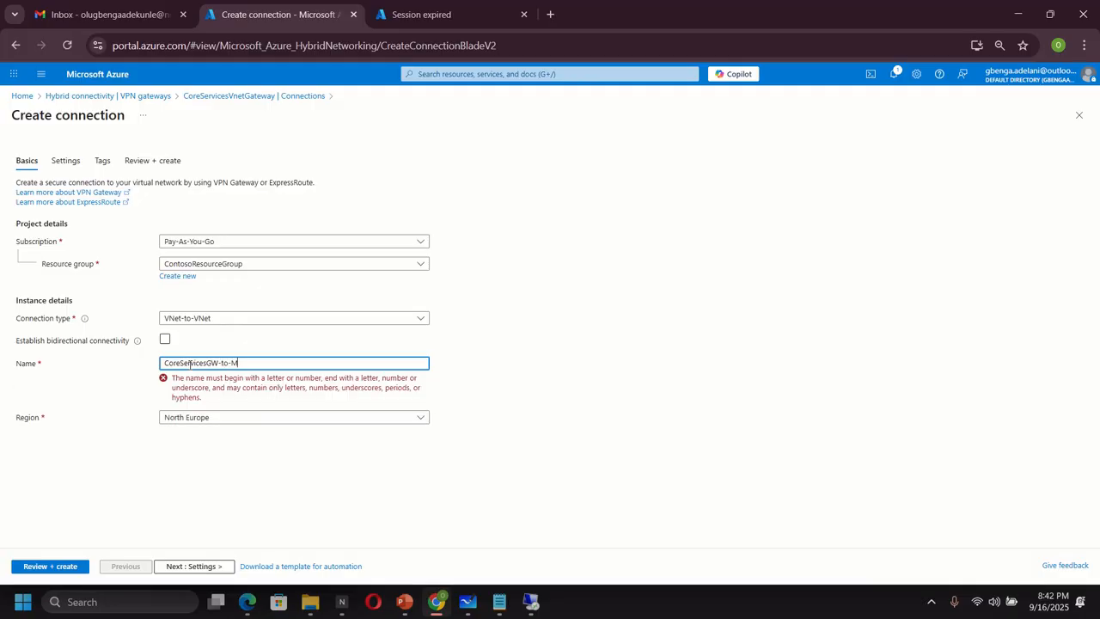
pyautogui.write('anu')
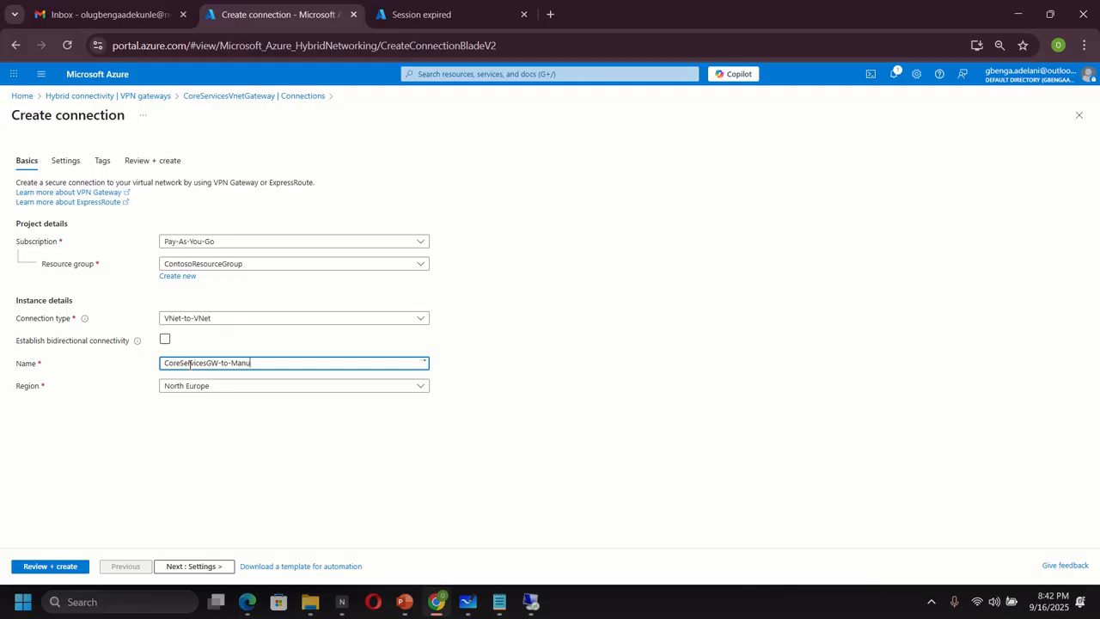
pyautogui.write('facturingGW')
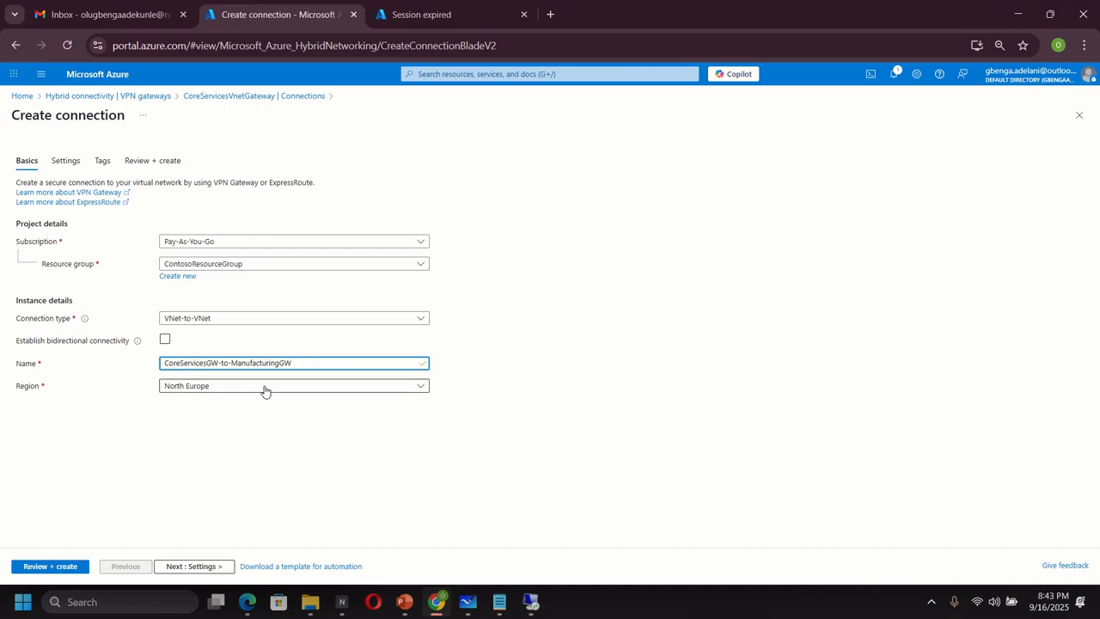
pyautogui.click(266, 388)
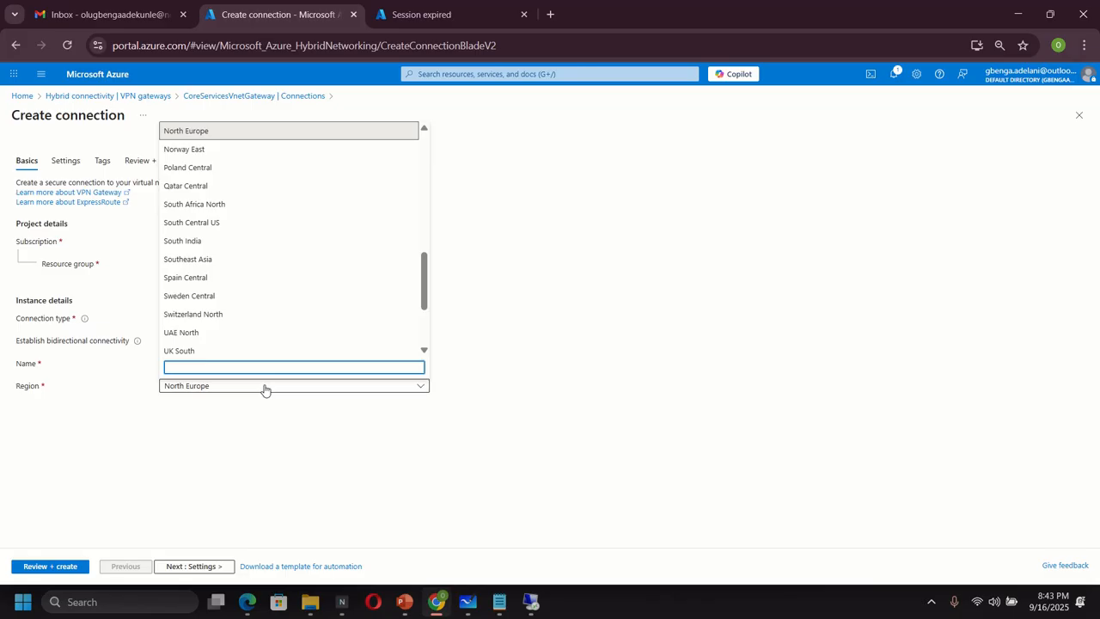
pyautogui.write('east')
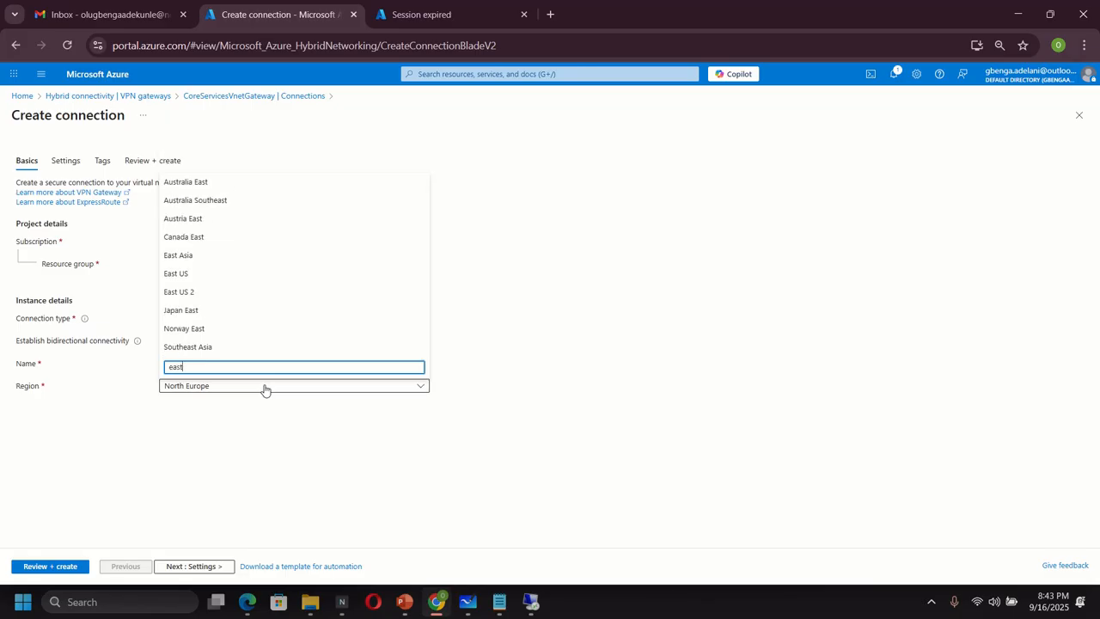
pyautogui.click(261, 274)
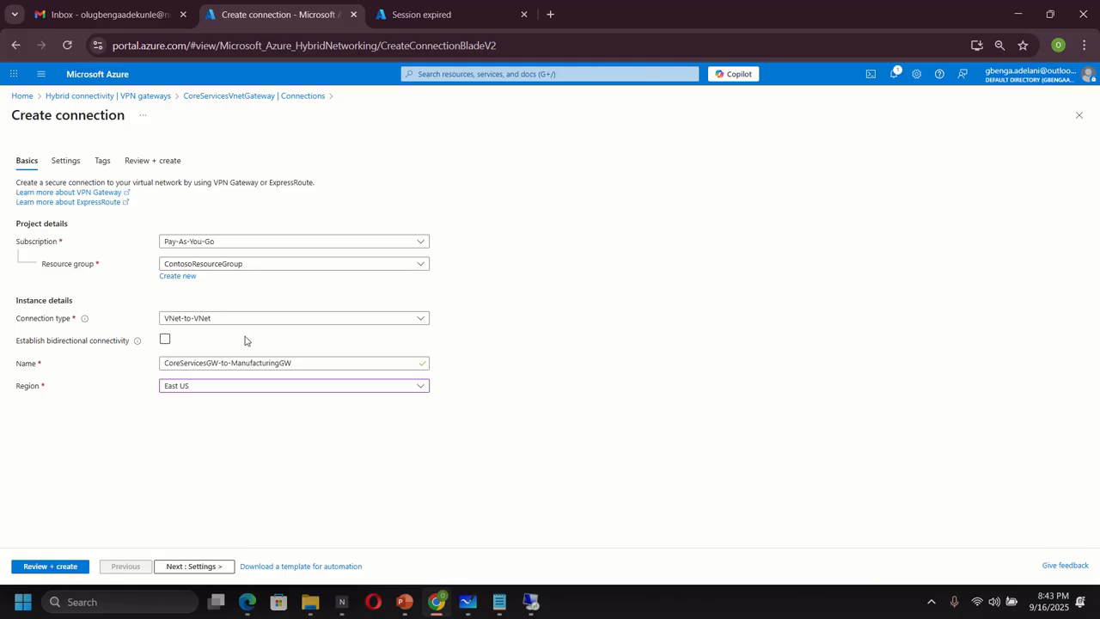
pyautogui.click(58, 161)
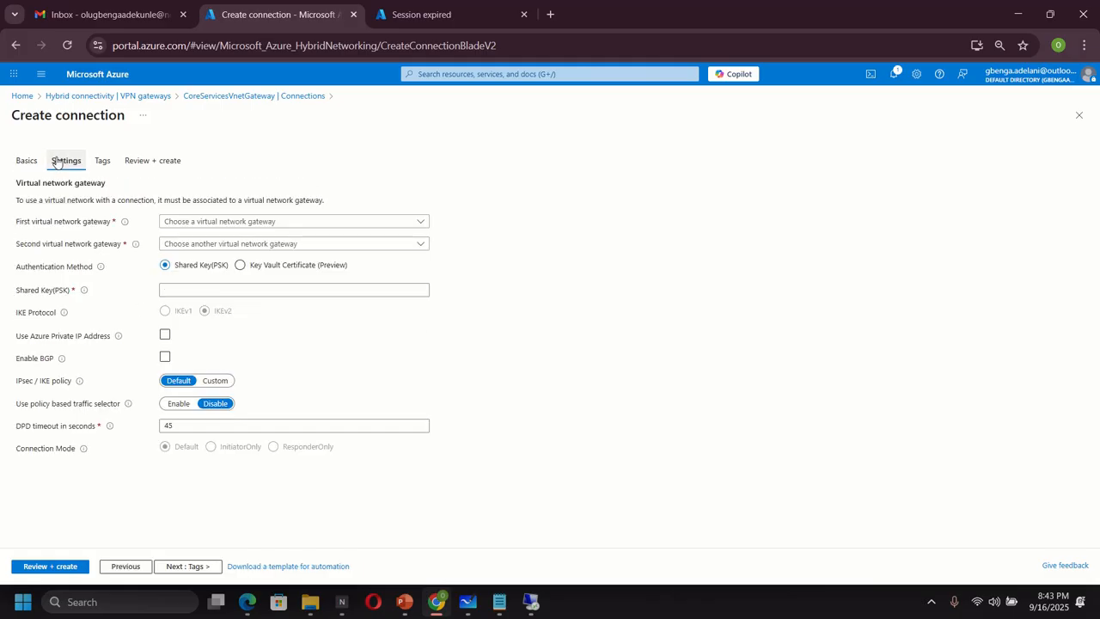
# - Link CoreServicesVnetGateway to ManufacturingVnetGateway with a shared key and Azure Private IP, then validate
pyautogui.click(216, 223)
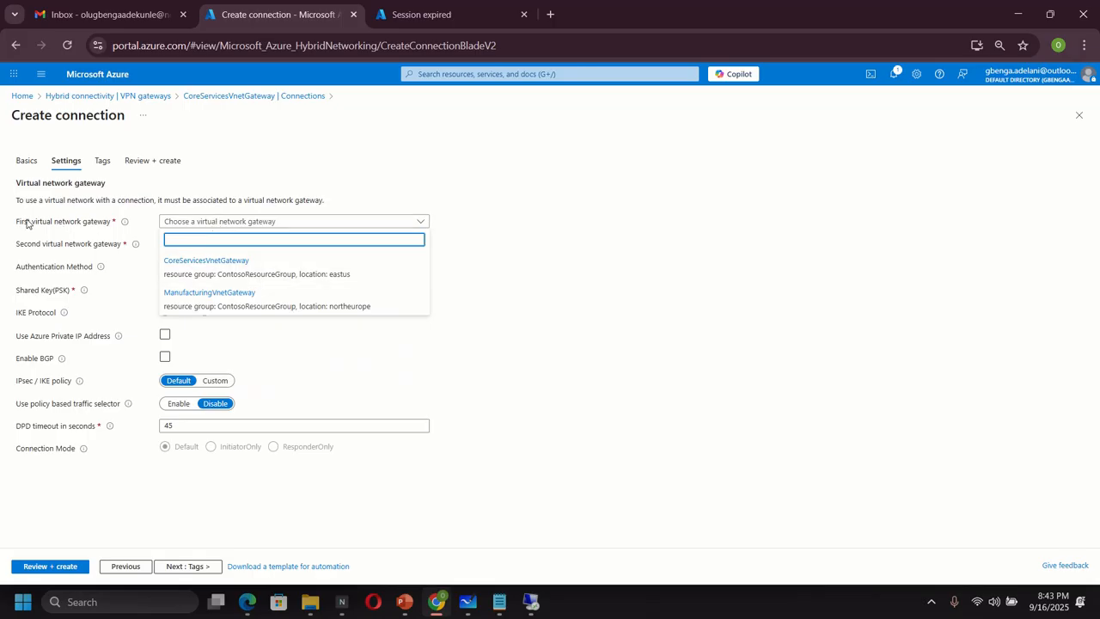
pyautogui.click(184, 260)
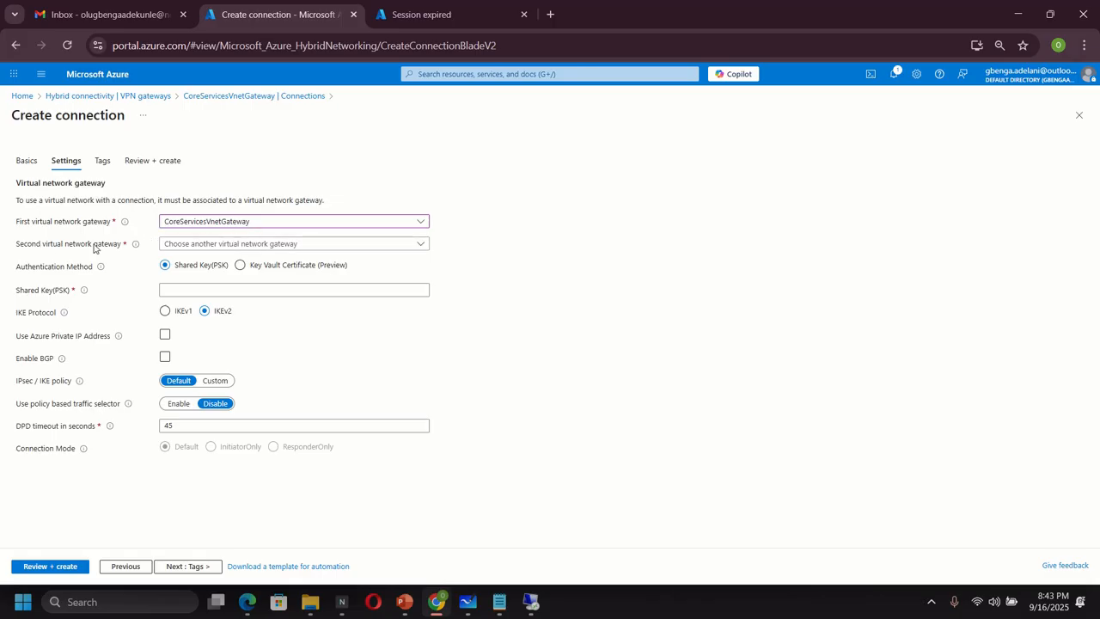
pyautogui.click(178, 248)
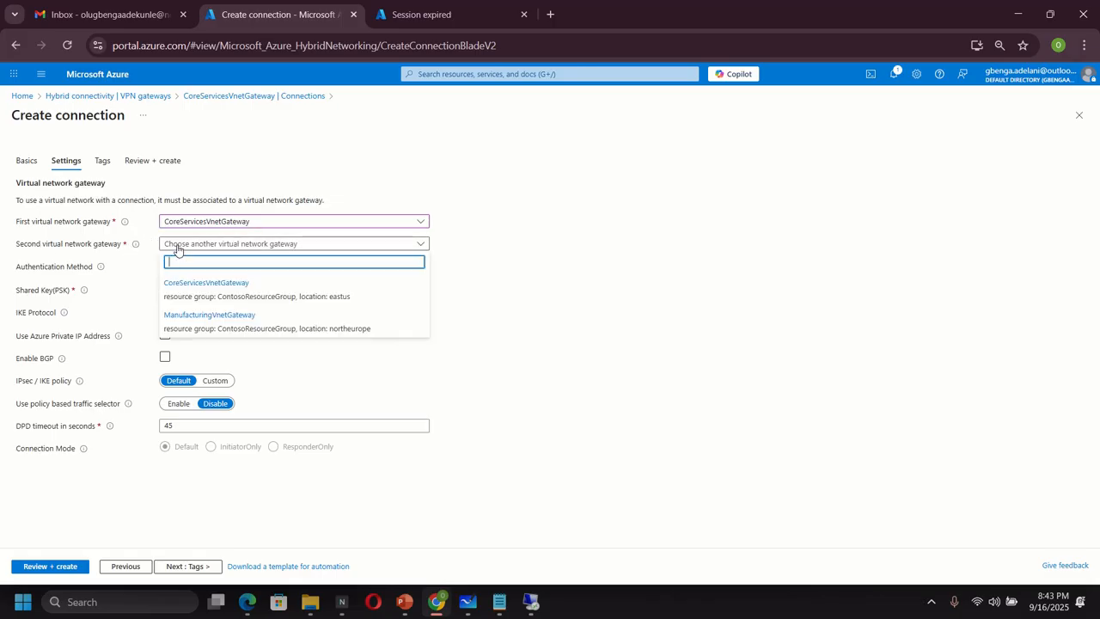
pyautogui.click(208, 322)
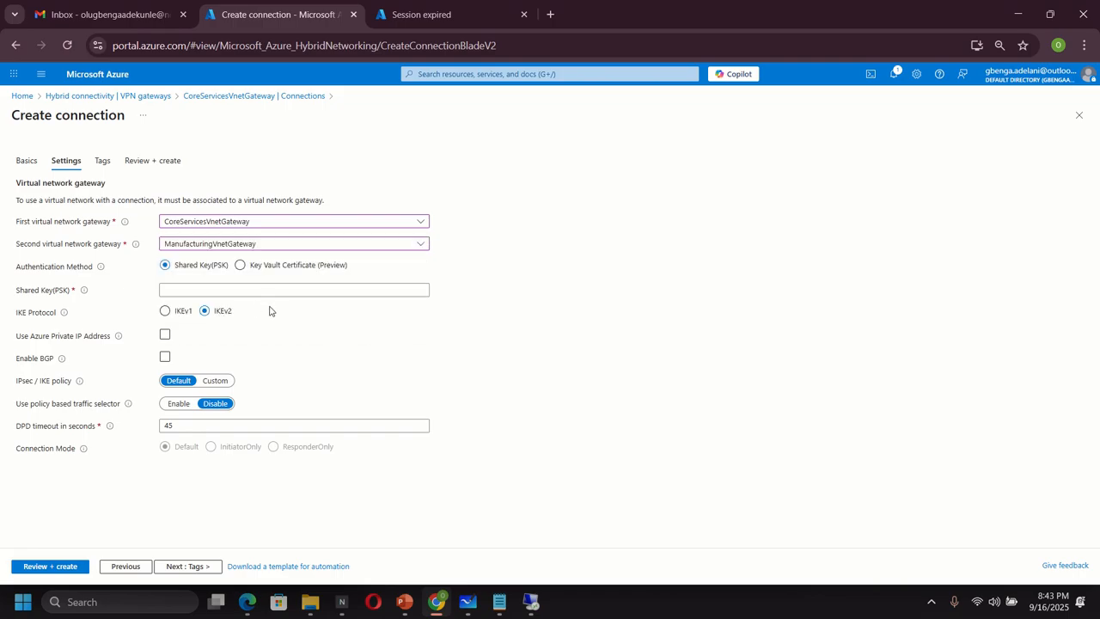
pyautogui.click(182, 287)
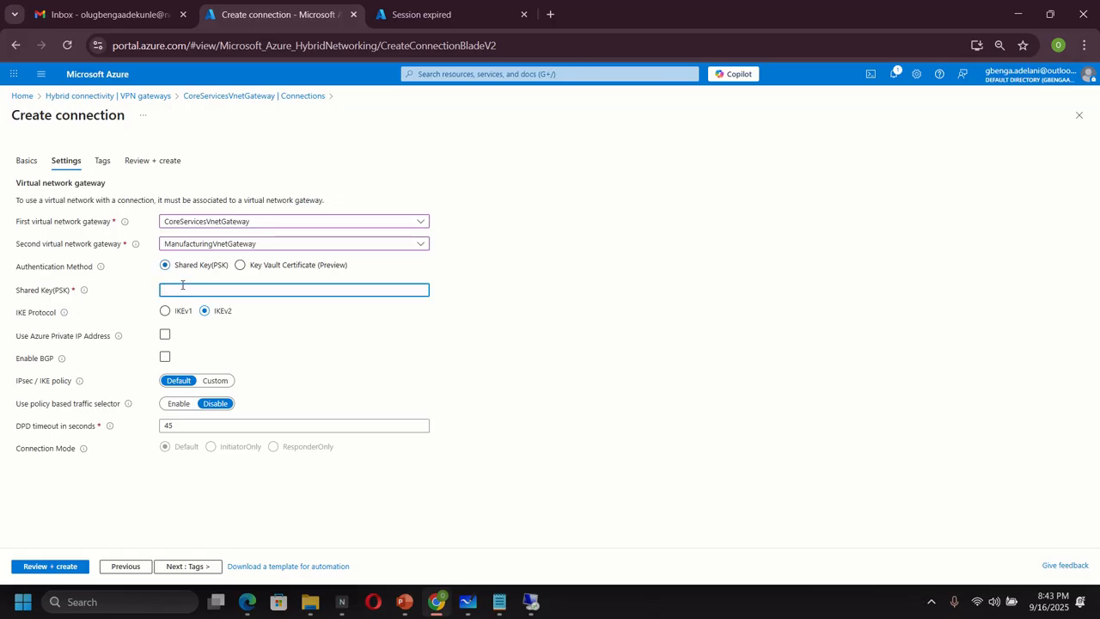
pyautogui.write('abc123')
pyautogui.click(275, 337)
pyautogui.click(44, 566)
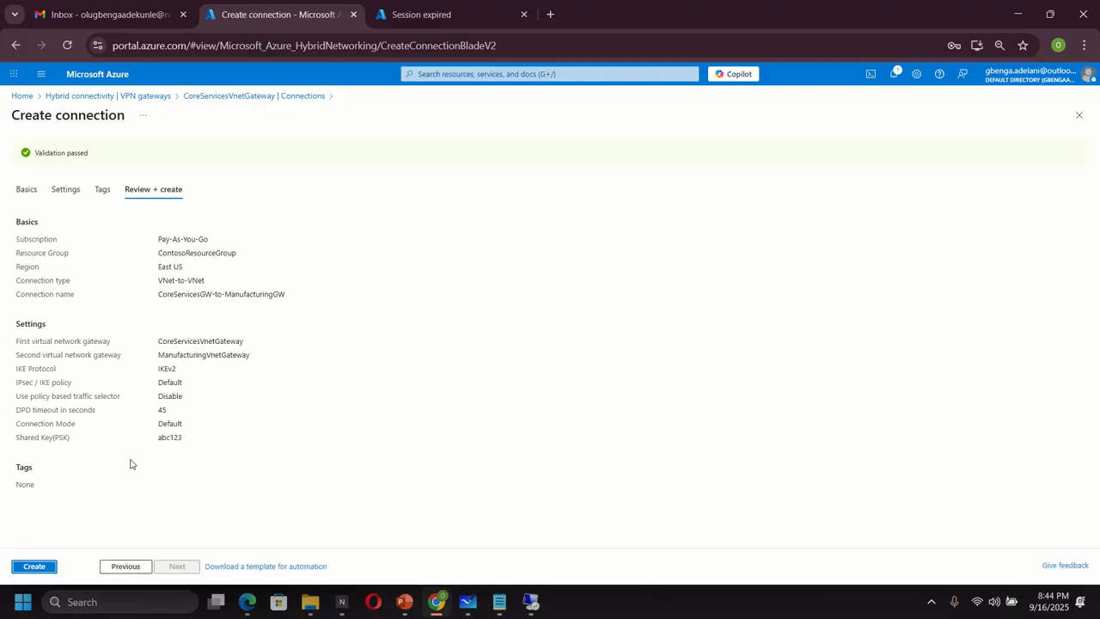
# - Create the connection and dismiss the browser's password warning
pyautogui.click(34, 566)
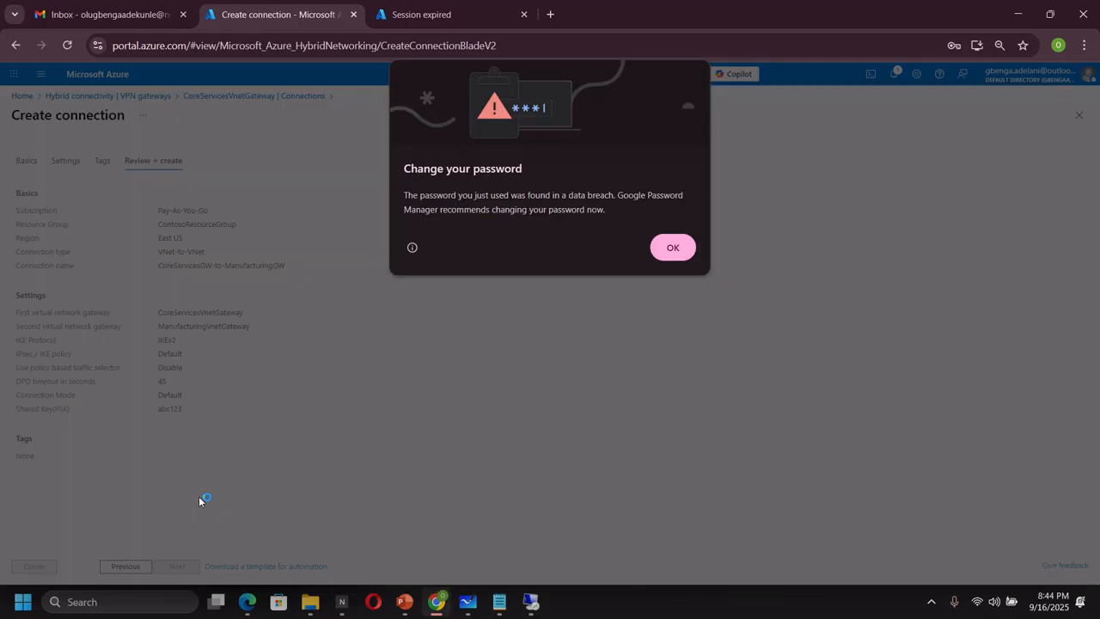
pyautogui.click(671, 248)
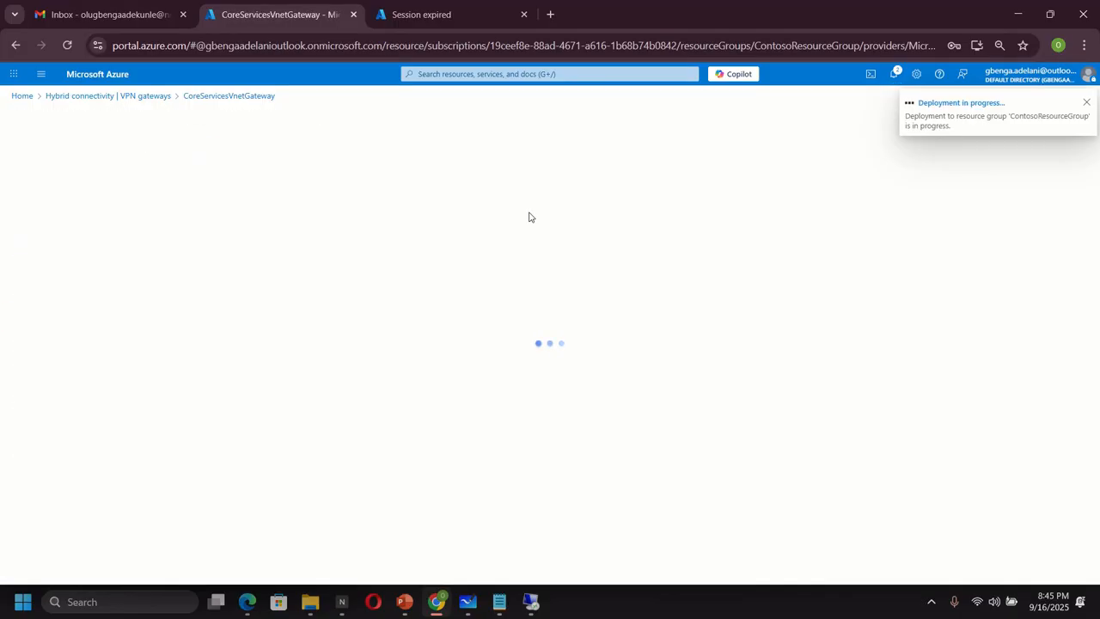
# - Open ManufacturingVnetGateway from the Virtual network gateways' VPN gateways list
pyautogui.click(442, 74)
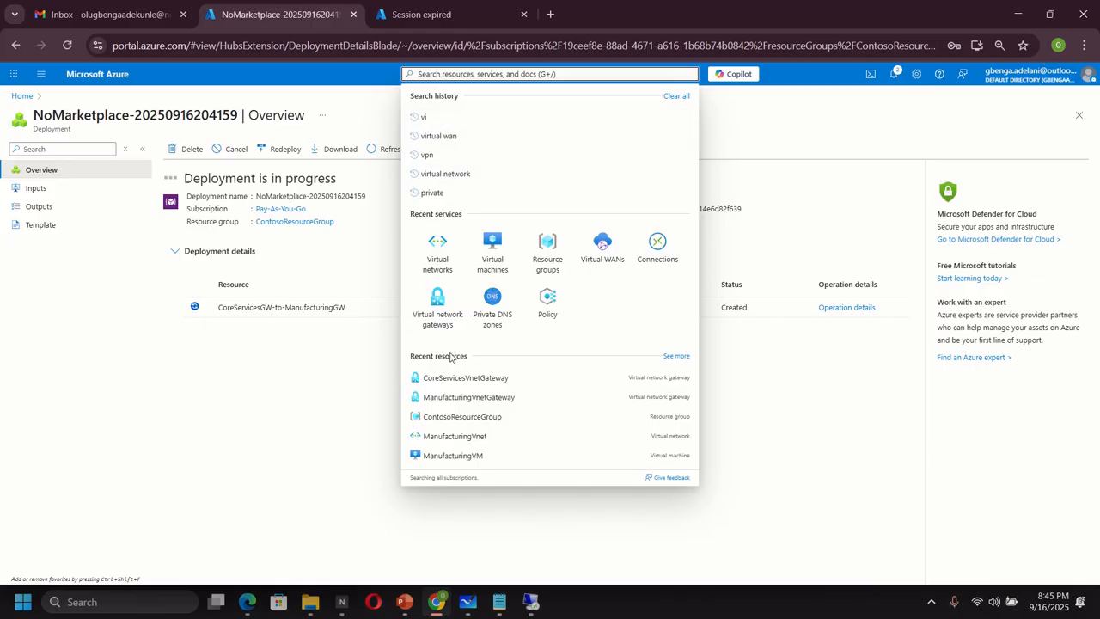
pyautogui.click(435, 307)
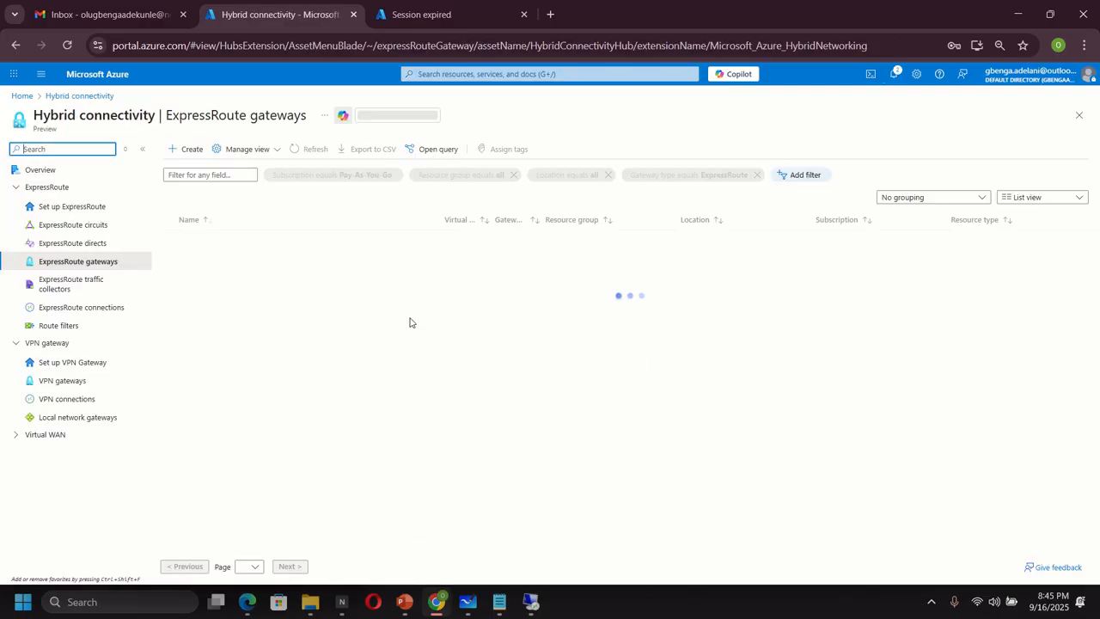
pyautogui.click(61, 380)
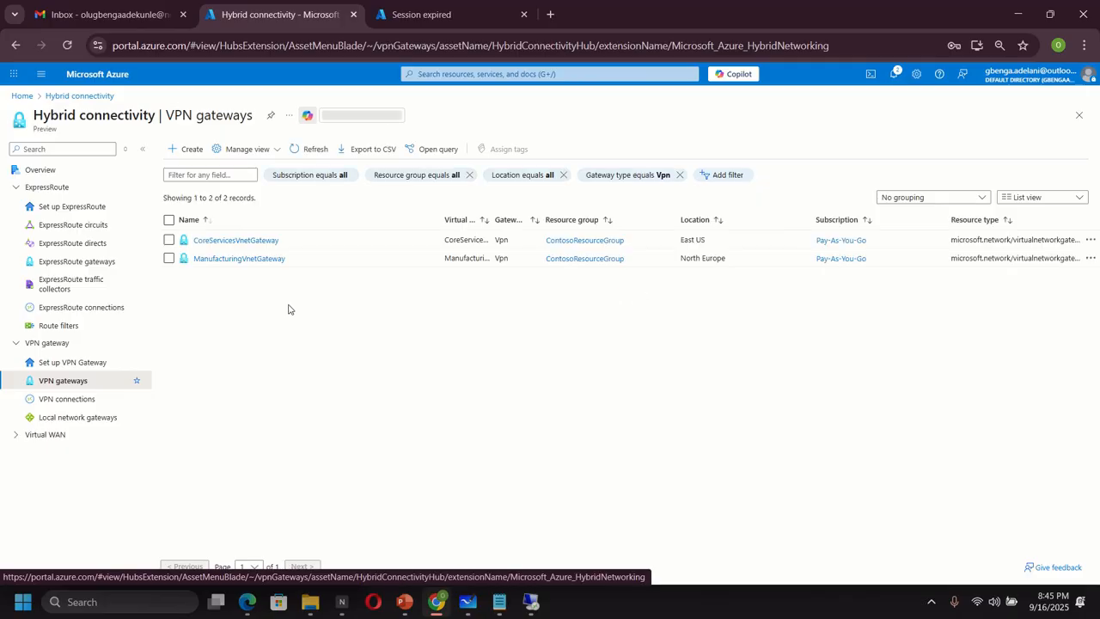
pyautogui.click(238, 259)
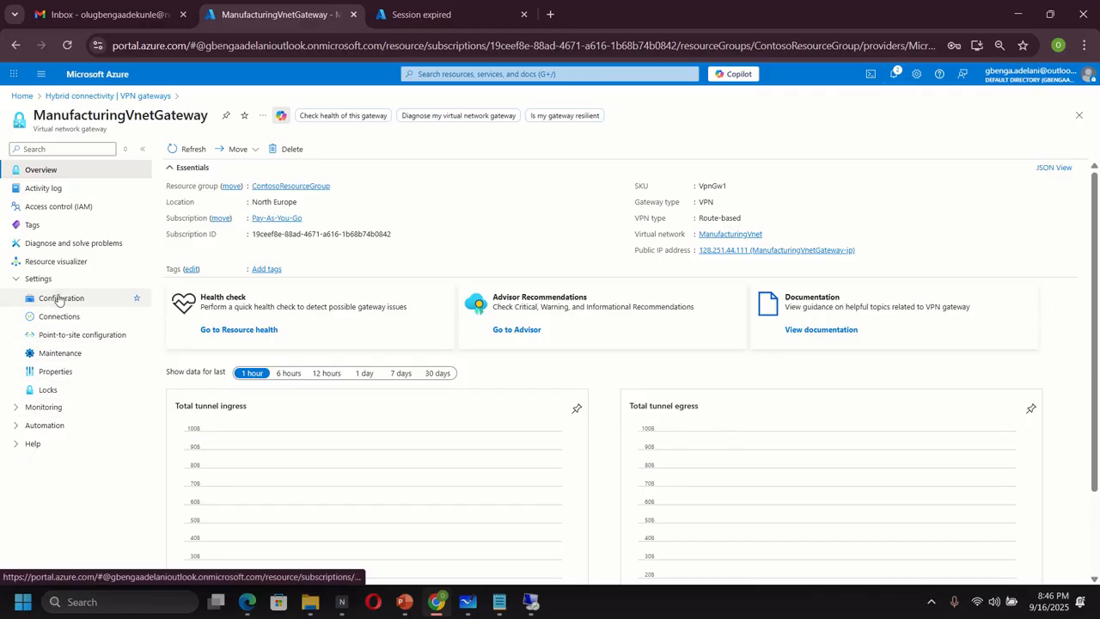
# - Start a new connection from ManufacturingVnetGateway's Connections page
pyautogui.click(57, 316)
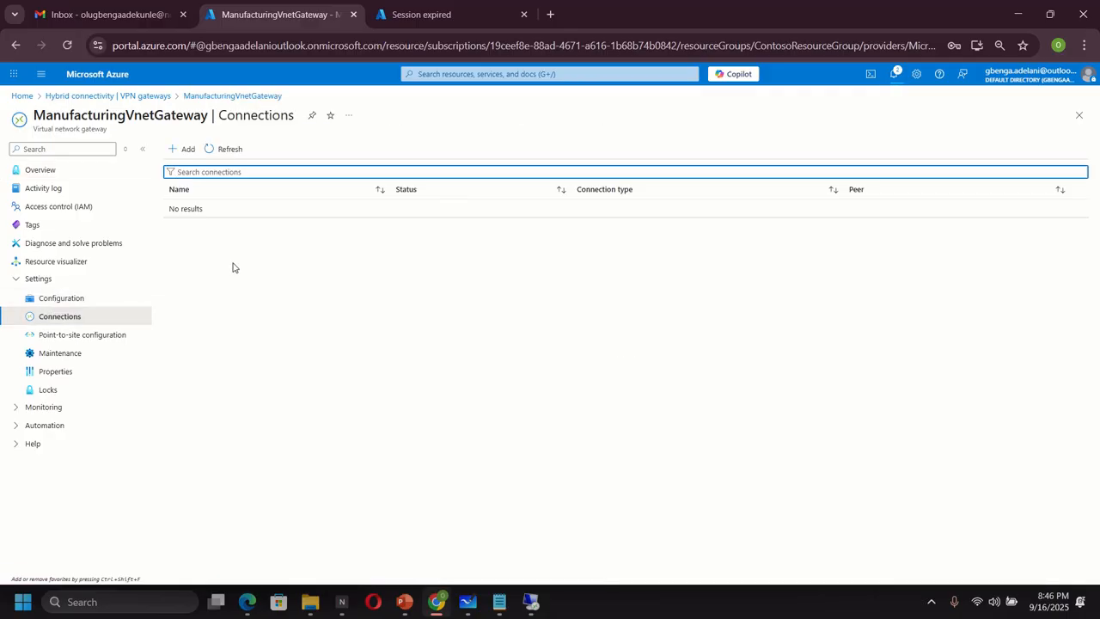
pyautogui.click(182, 150)
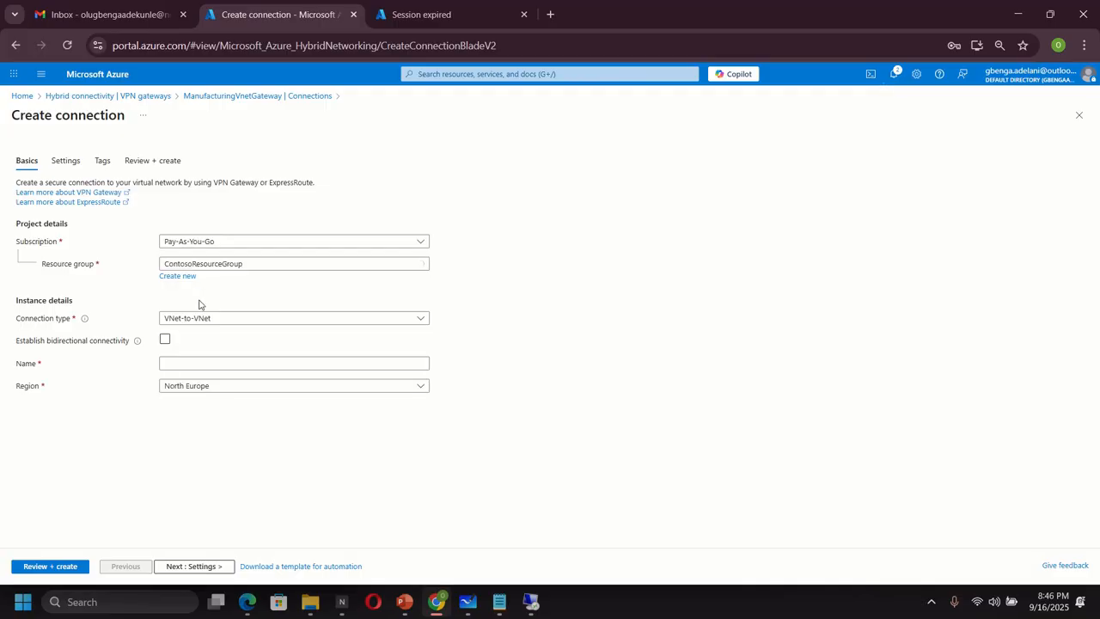
# - Name the connection ManufacturingGW-to-CoreServicesGW
pyautogui.click(206, 362)
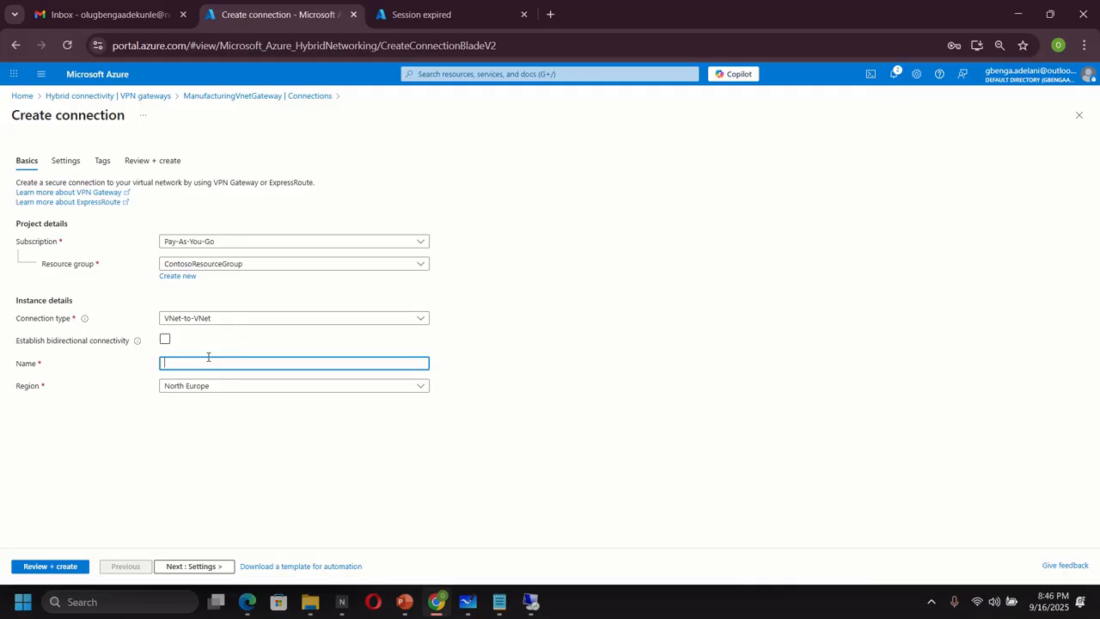
pyautogui.write('ManufacturingGW-to-')
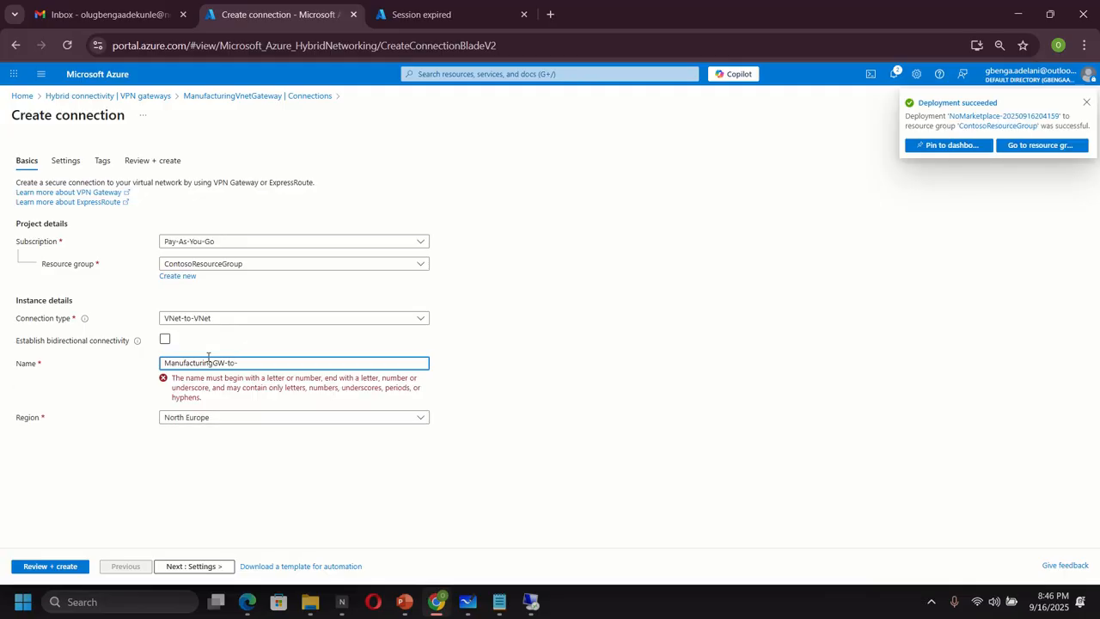
pyautogui.write('Cor')
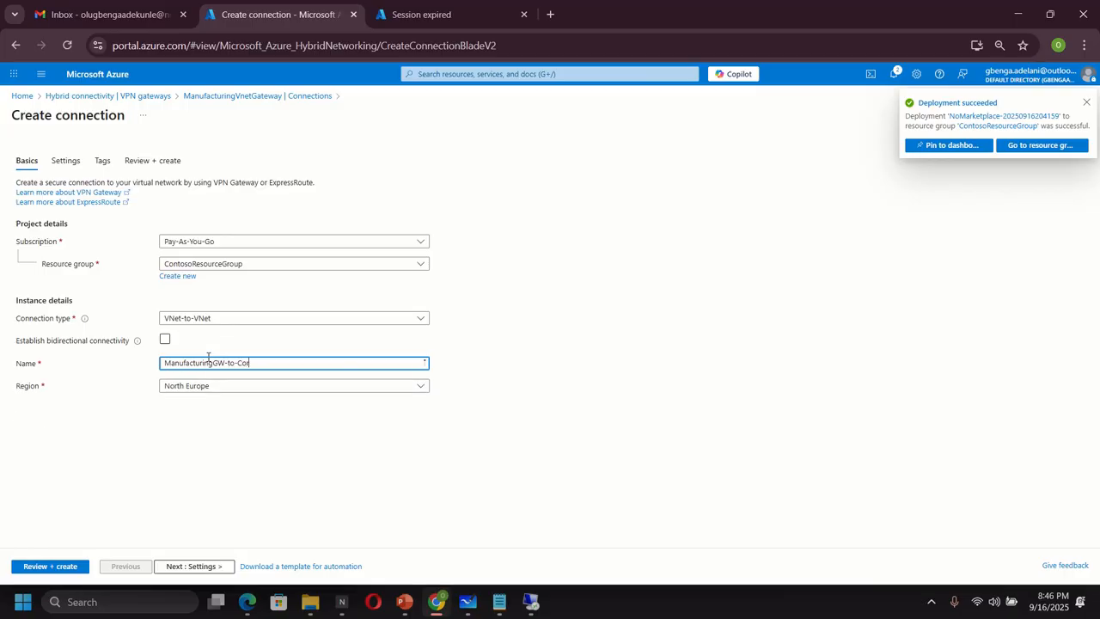
pyautogui.write('eSer')
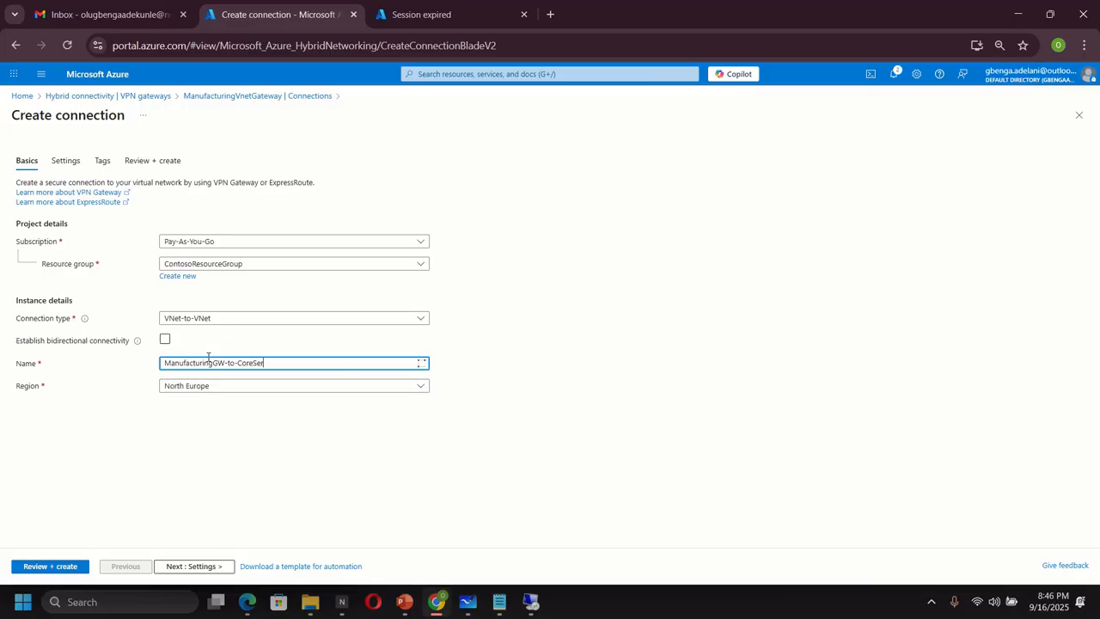
pyautogui.write('vicesGW')
pyautogui.click(78, 161)
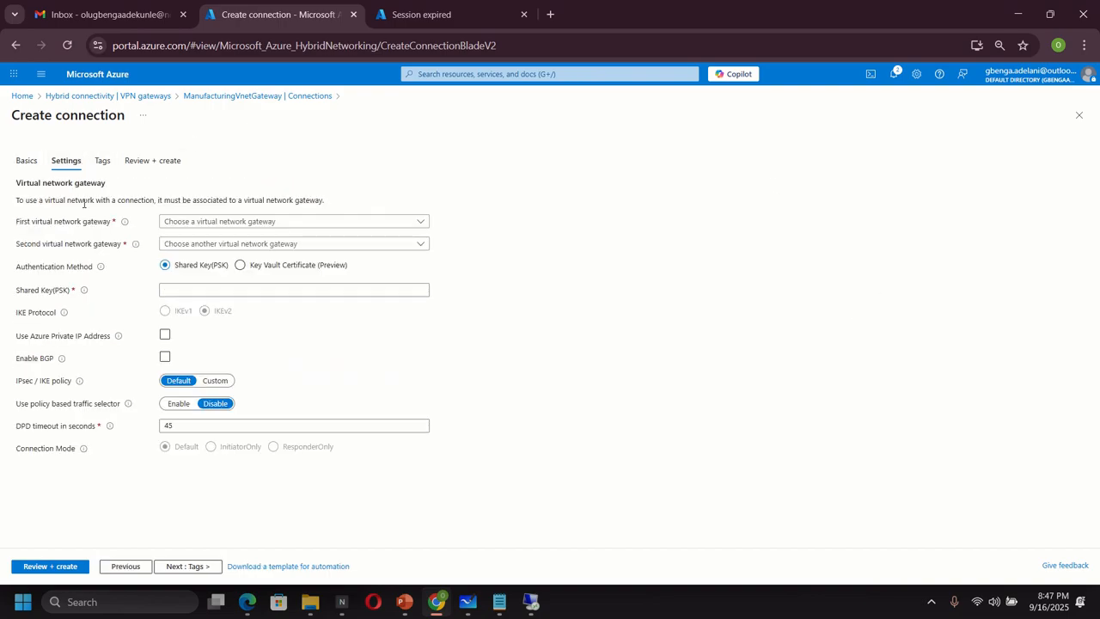
# - Set ManufacturingVnetGateway as the first gateway and CoreServicesVnetGateway as the second
pyautogui.click(221, 223)
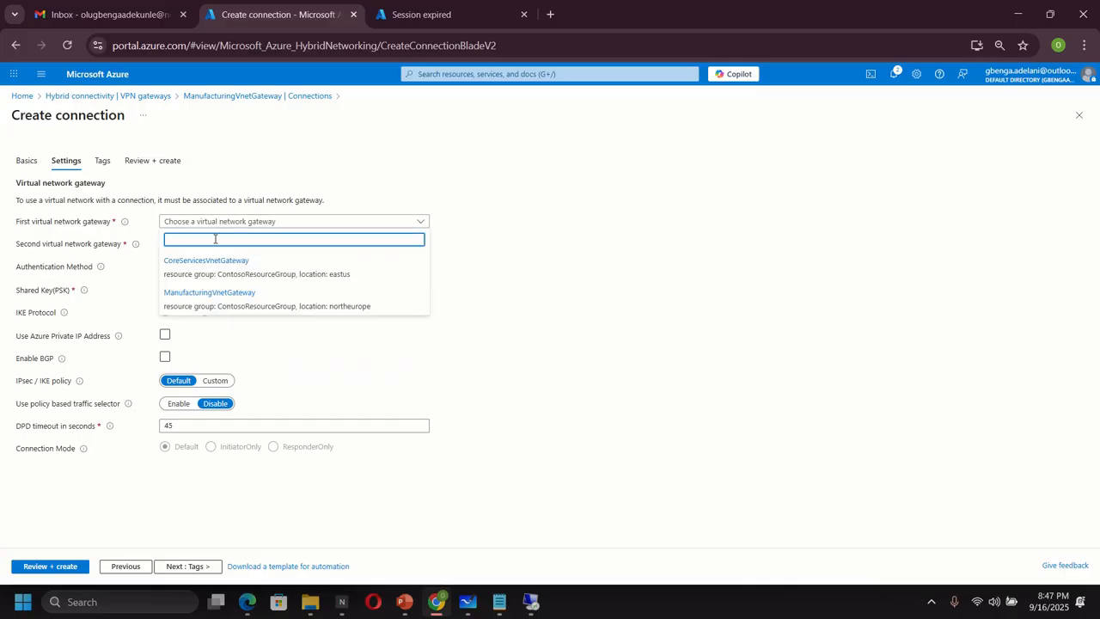
pyautogui.click(204, 267)
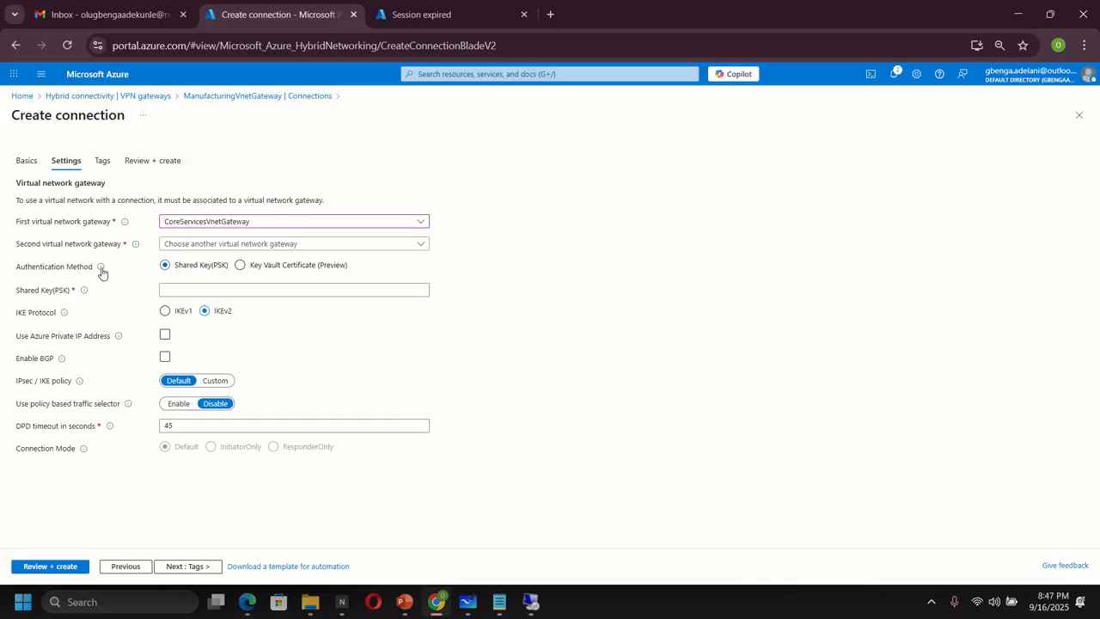
pyautogui.click(207, 223)
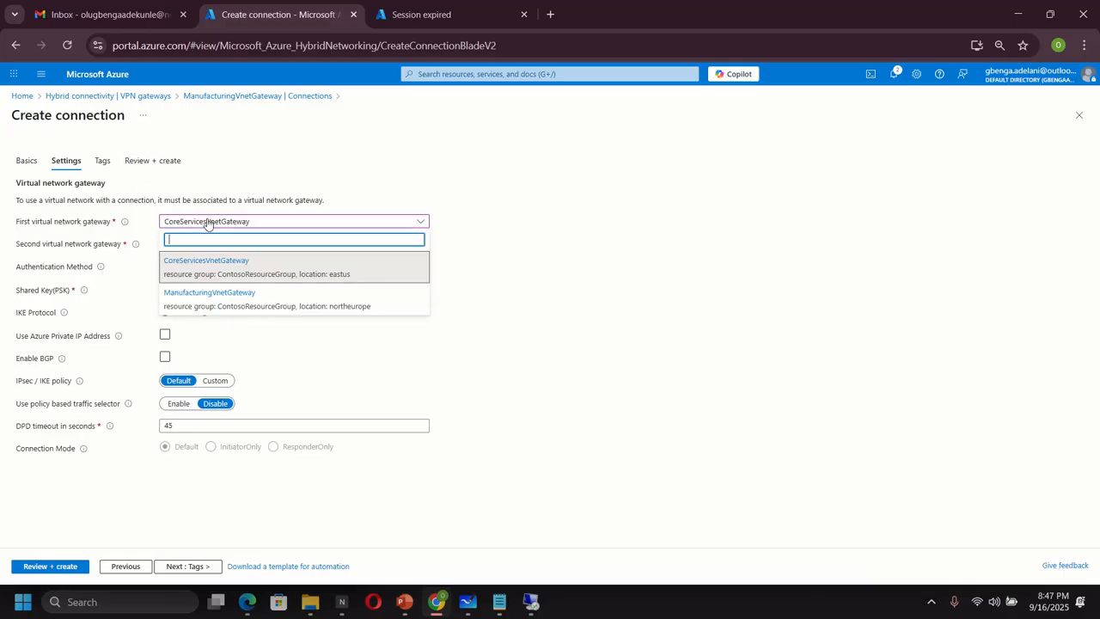
pyautogui.click(193, 295)
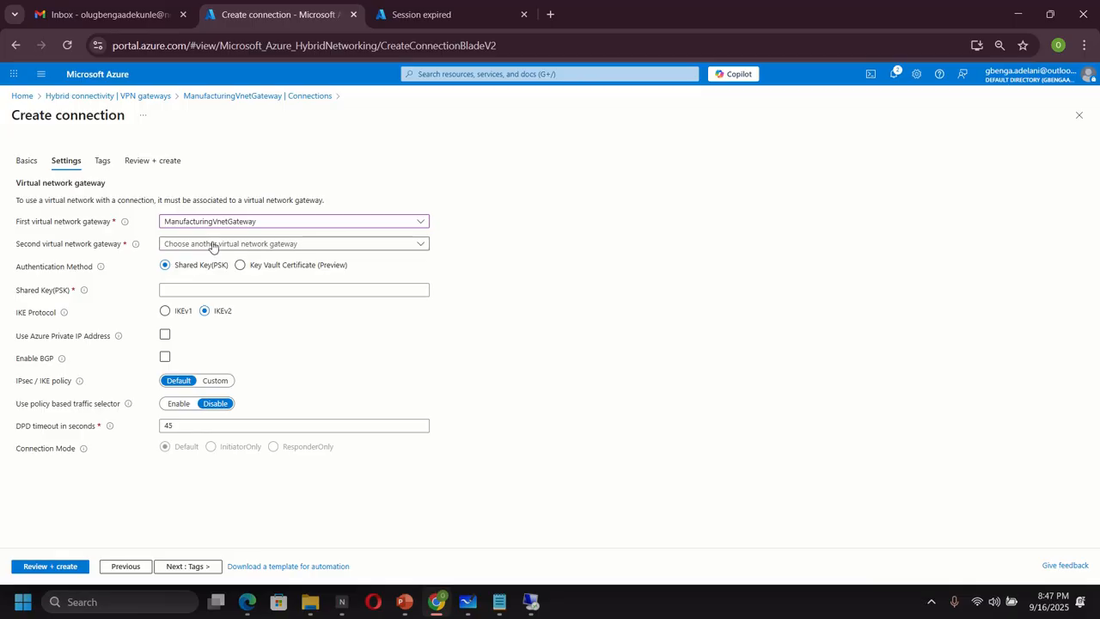
pyautogui.click(212, 245)
pyautogui.click(198, 285)
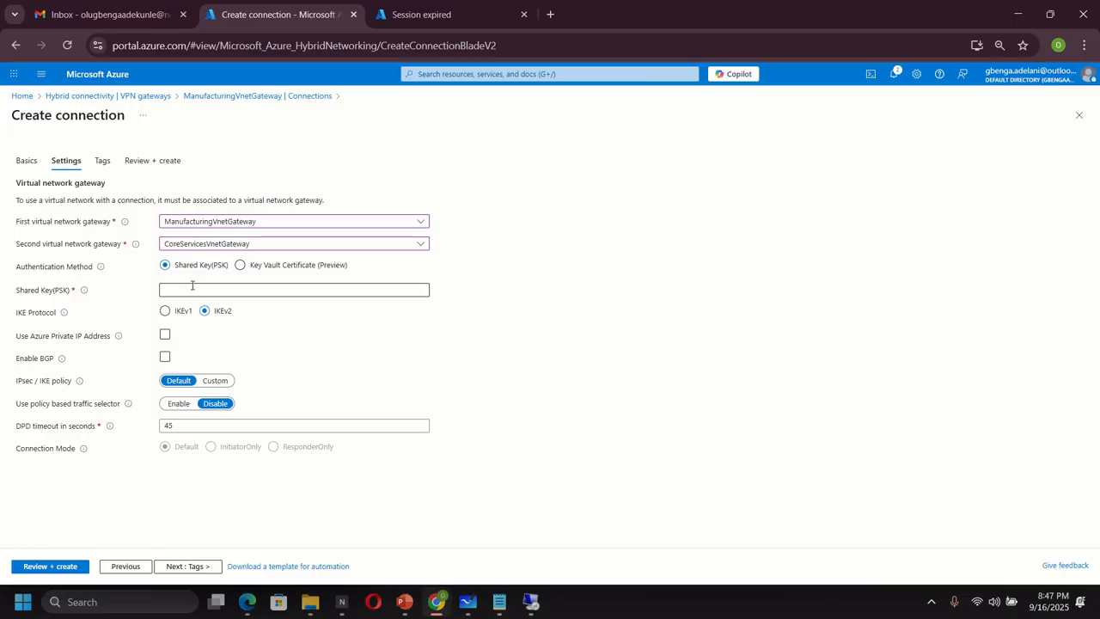
# - Enter the shared key, then validate and create the connection
pyautogui.click(194, 290)
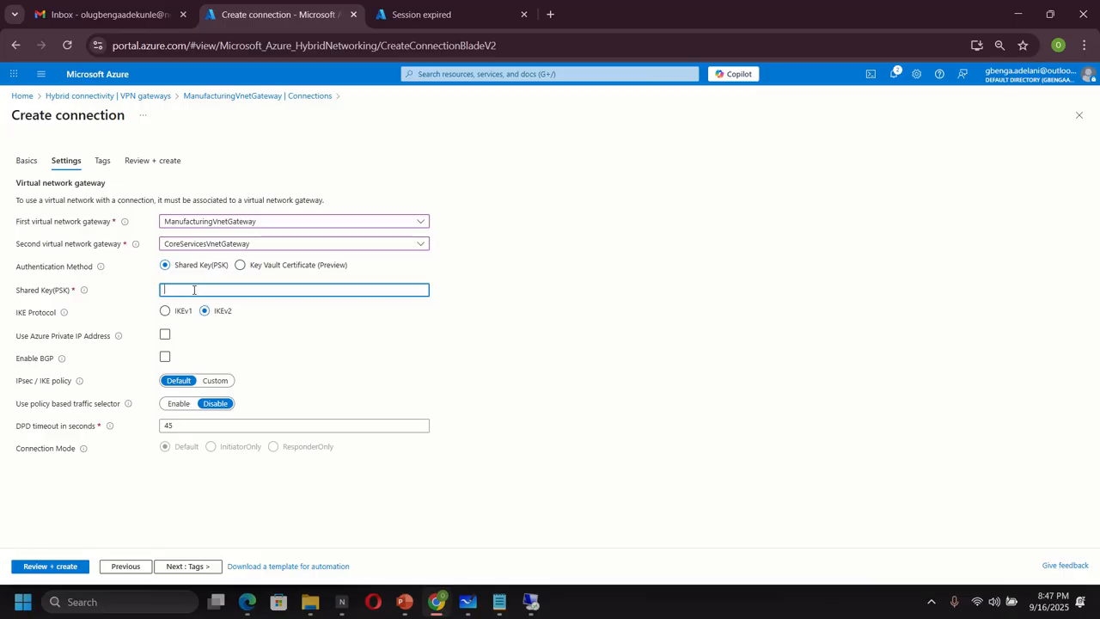
pyautogui.write('••••••')
pyautogui.click(53, 565)
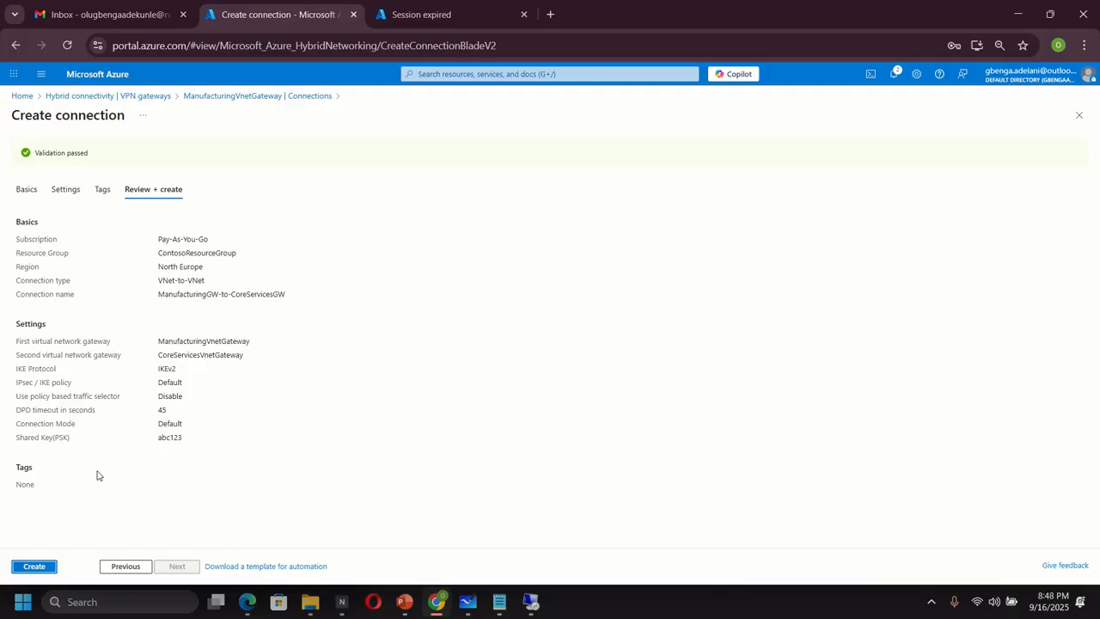
pyautogui.click(36, 567)
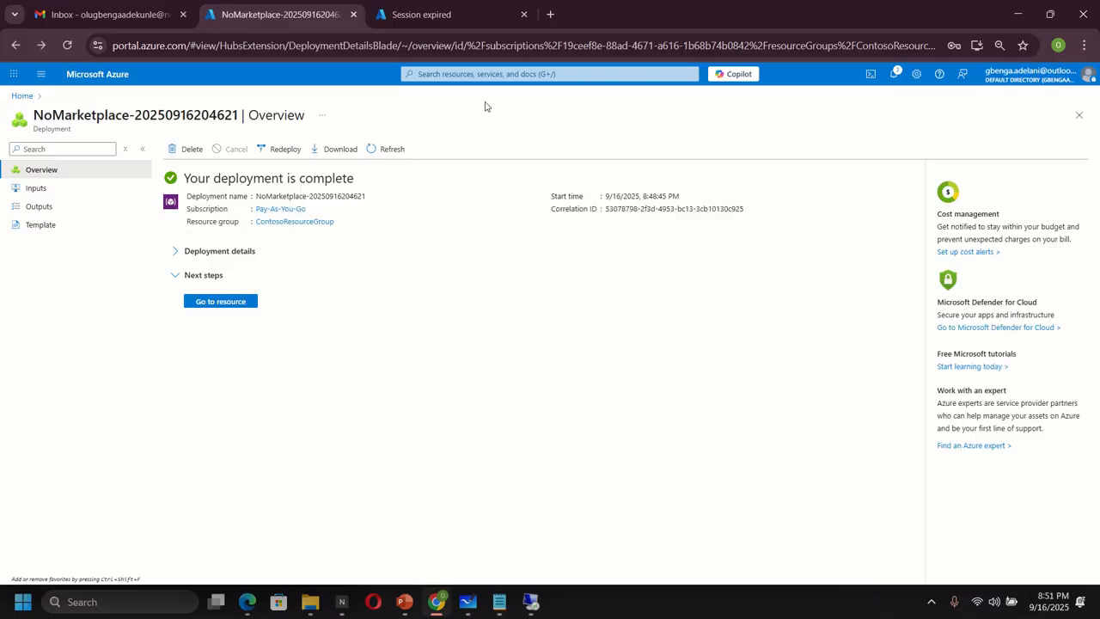
# - Confirm both VNet-to-VNet connections appear in the VPN connections list
pyautogui.click(450, 73)
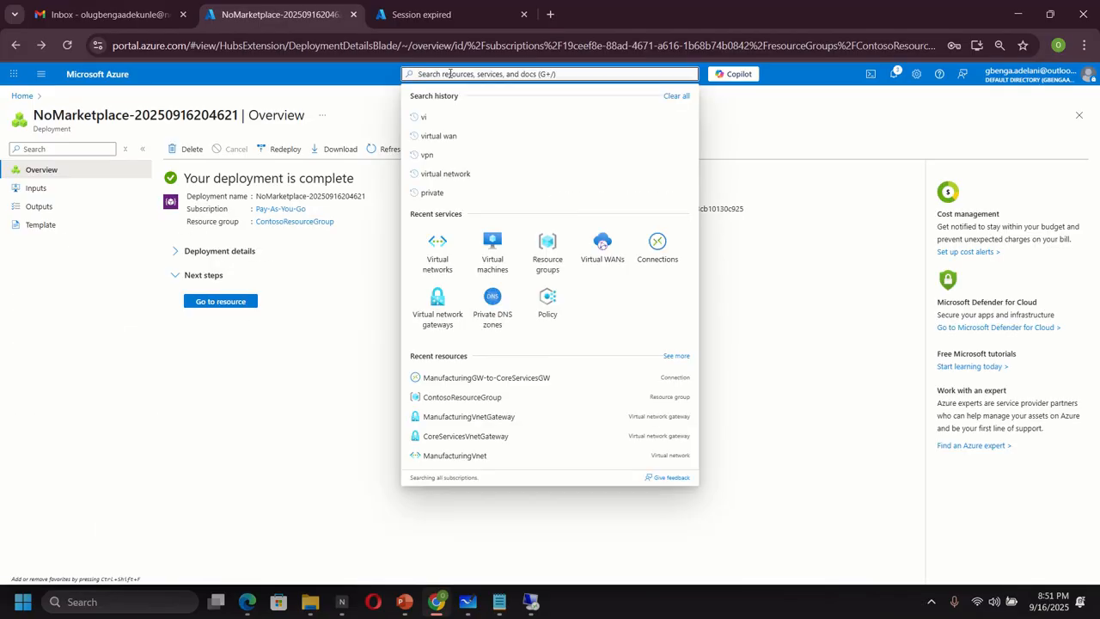
pyautogui.write('vpn')
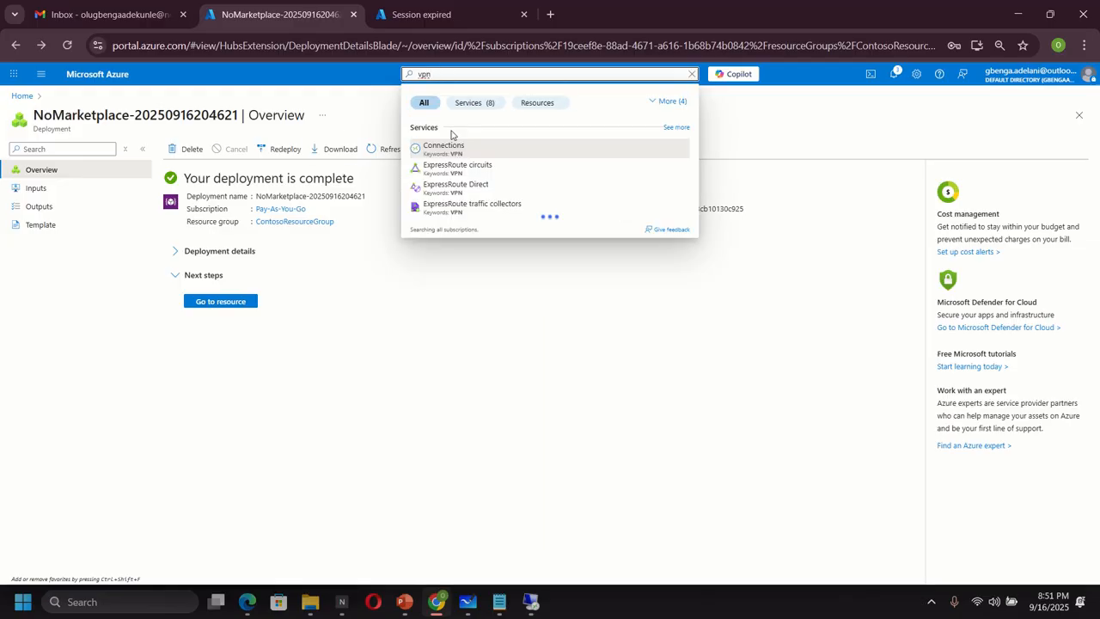
pyautogui.click(440, 148)
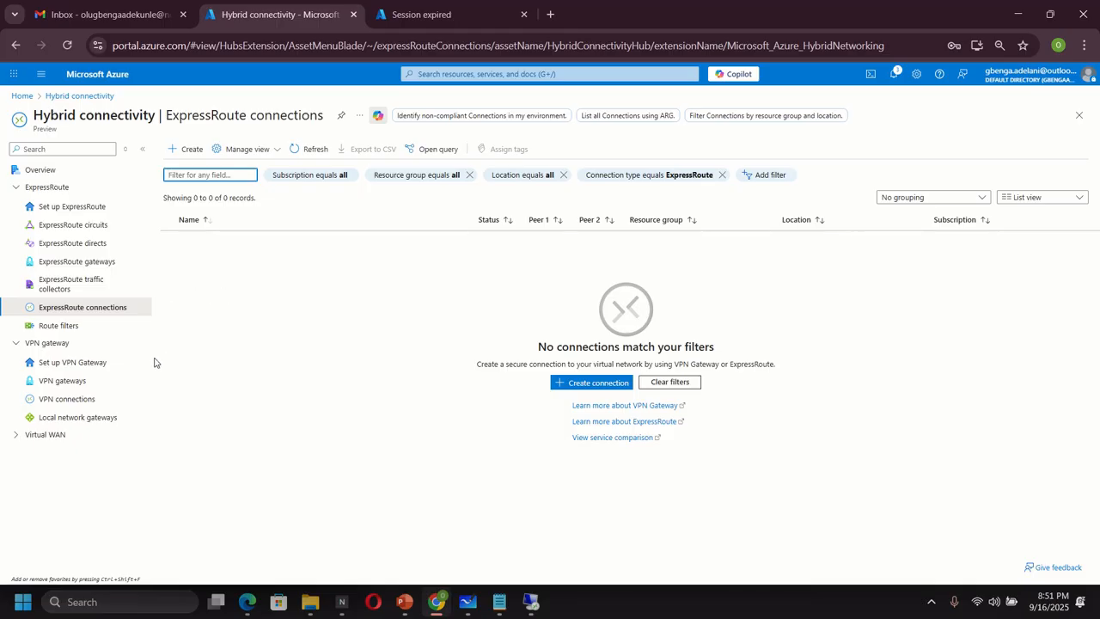
pyautogui.click(67, 398)
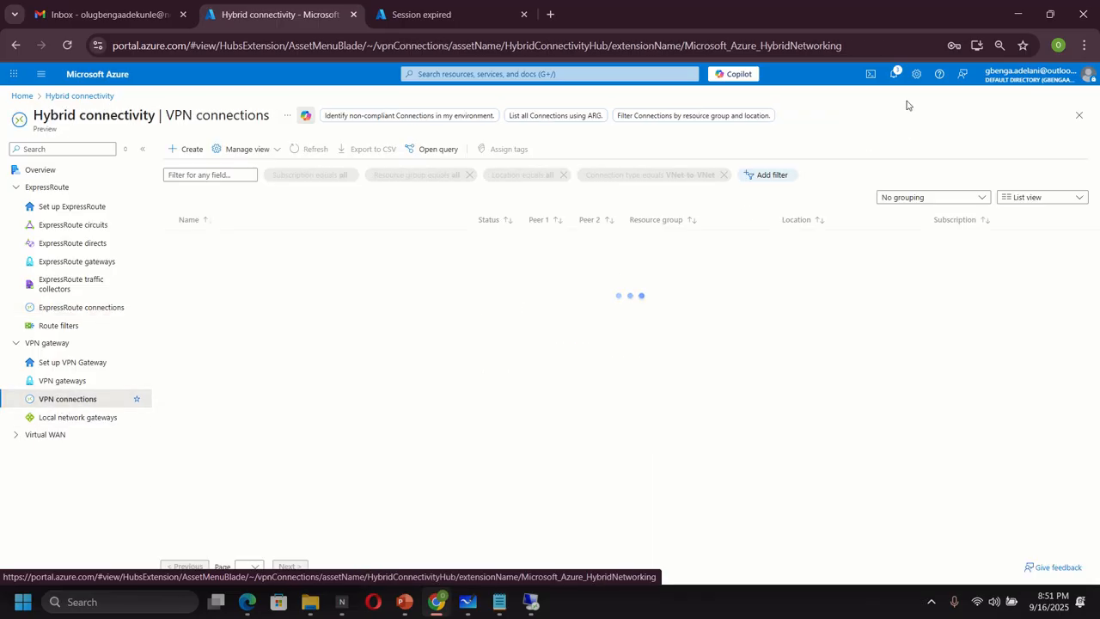
# - Review the deployment notifications, then bring the network diagram whiteboard forward
pyautogui.click(893, 77)
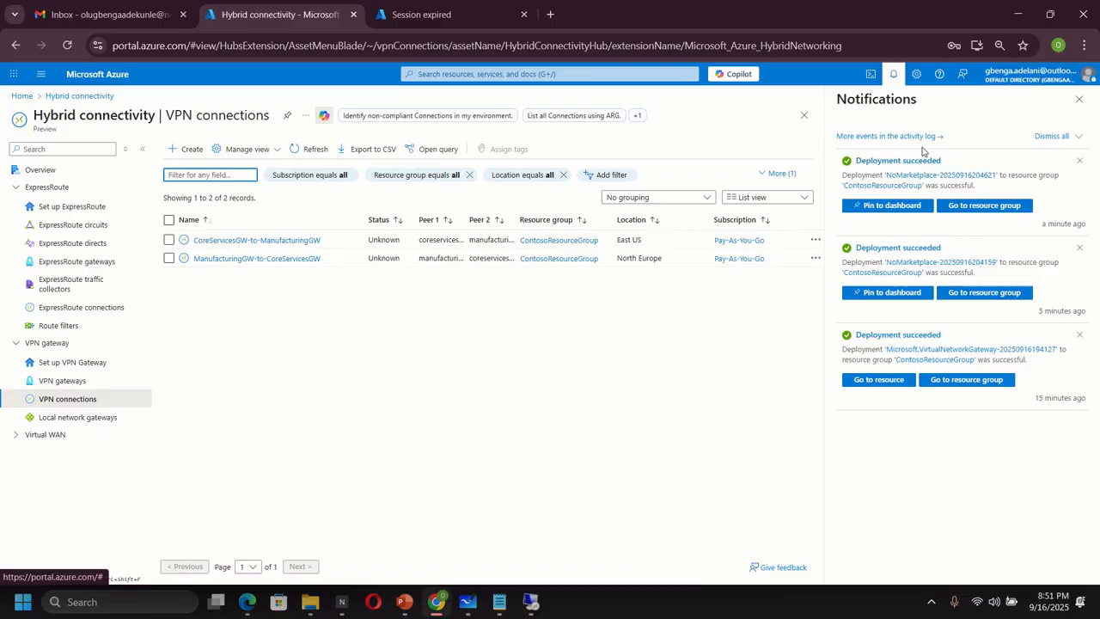
pyautogui.click(315, 378)
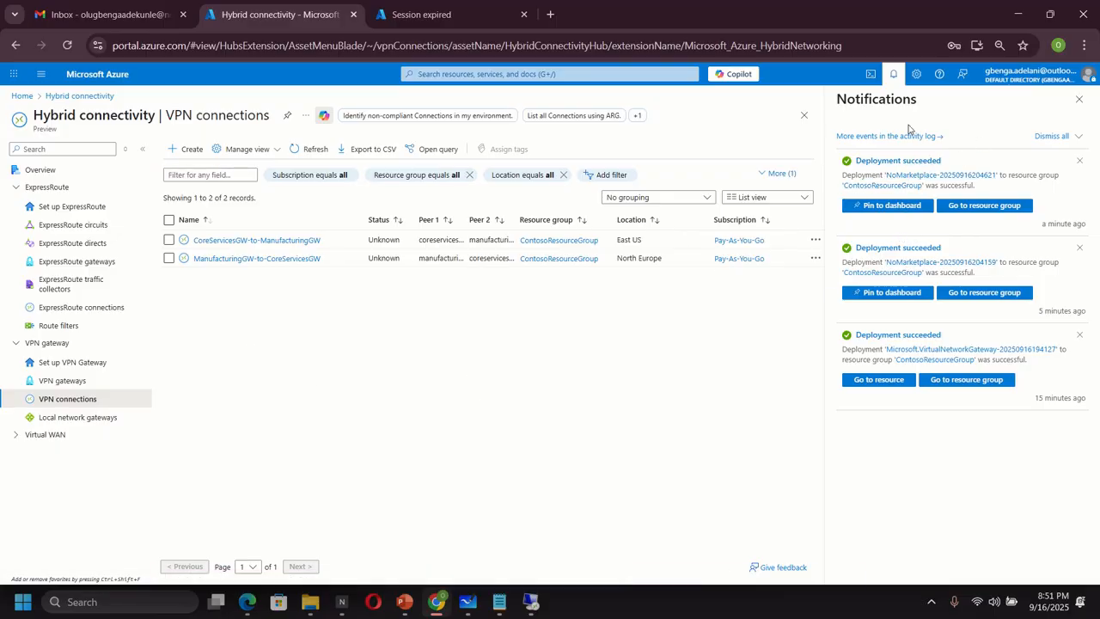
pyautogui.click(893, 76)
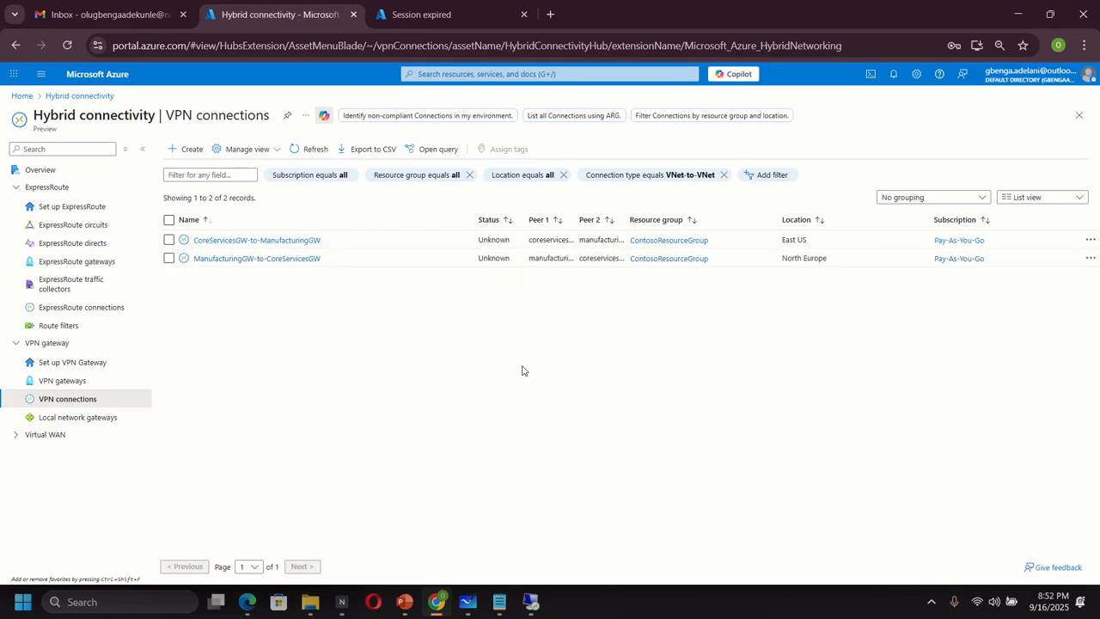
pyautogui.click(468, 601)
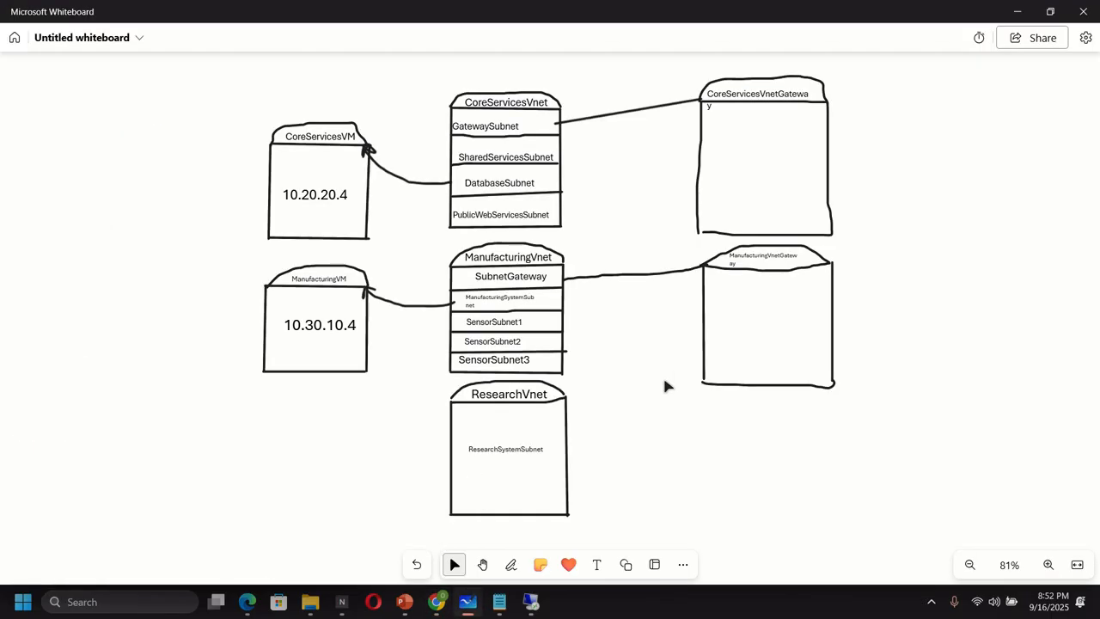
# - Draw a black pen line linking the two gateway boxes, then return to the maximised ManufacturingVM session
pyautogui.click(510, 564)
pyautogui.click(450, 536)
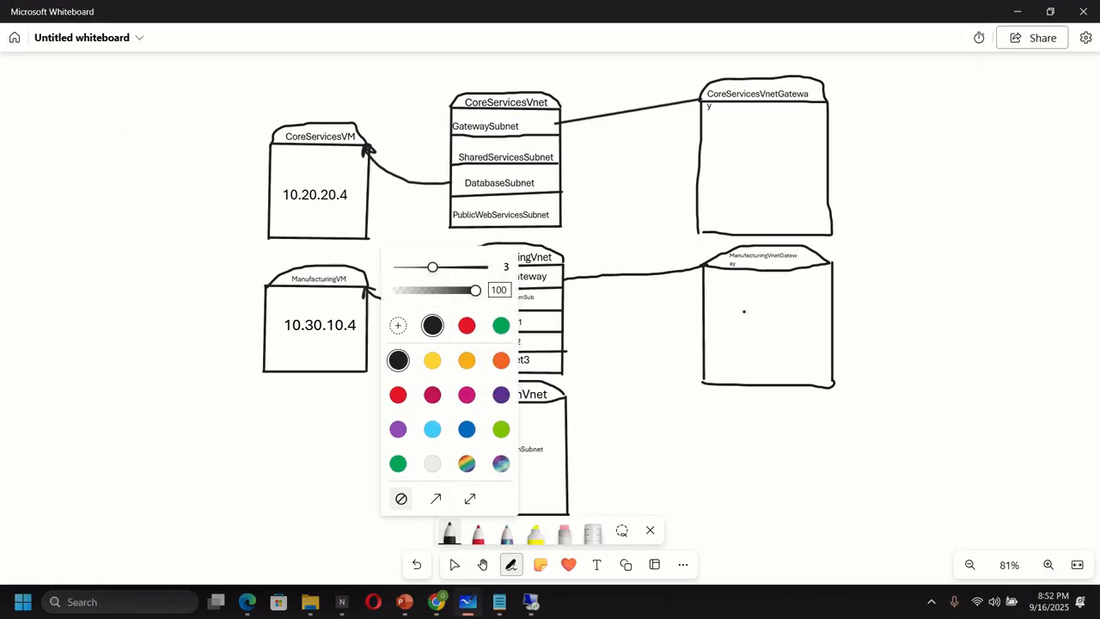
pyautogui.moveTo(829, 157)
pyautogui.mouseDown()
pyautogui.moveTo(863, 182)
pyautogui.moveTo(873, 262)
pyautogui.moveTo(833, 325)
pyautogui.mouseUp()
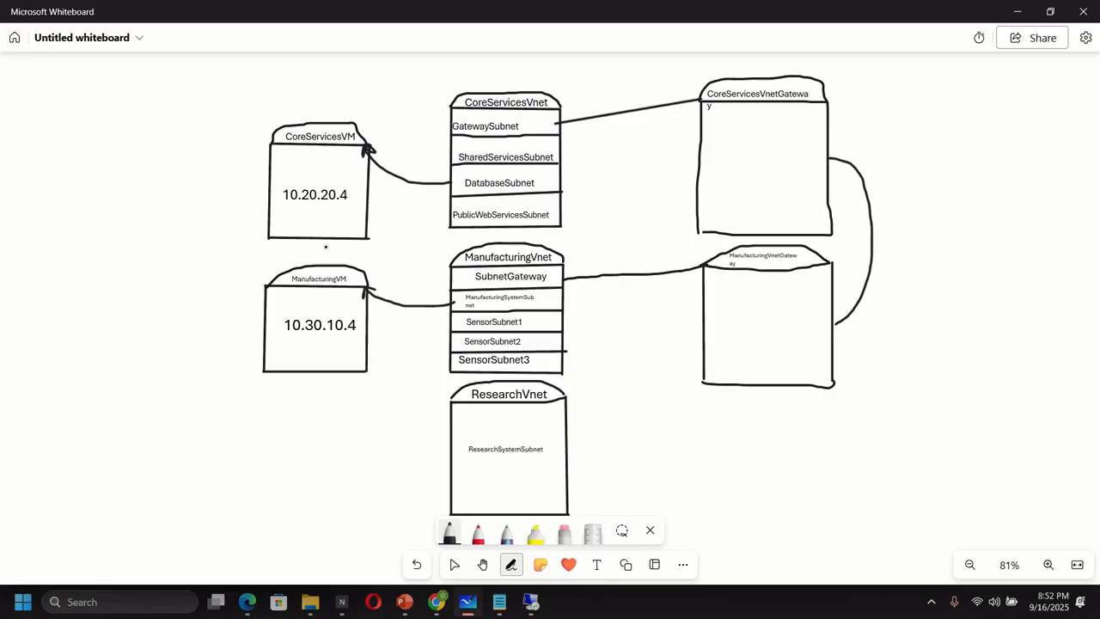
pyautogui.click(530, 601)
pyautogui.click(401, 11)
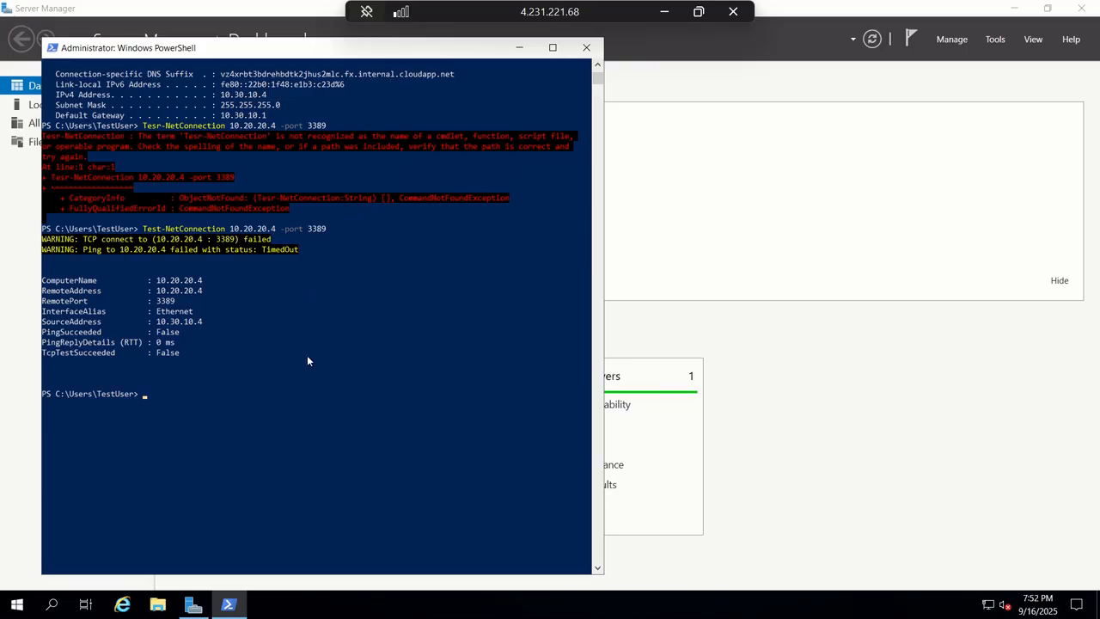
# - Rerun Test-NetConnection 10.20.20.4 -port 3389 in ManufacturingVM's PowerShell console
pyautogui.click(162, 393)
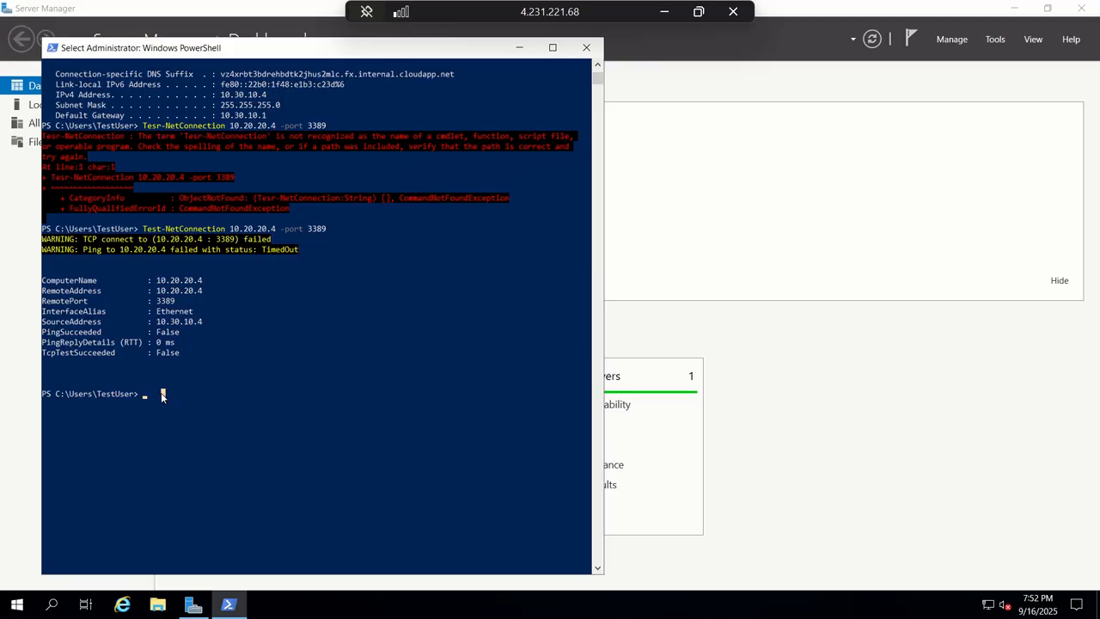
pyautogui.press('Escape')
pyautogui.press('Up')
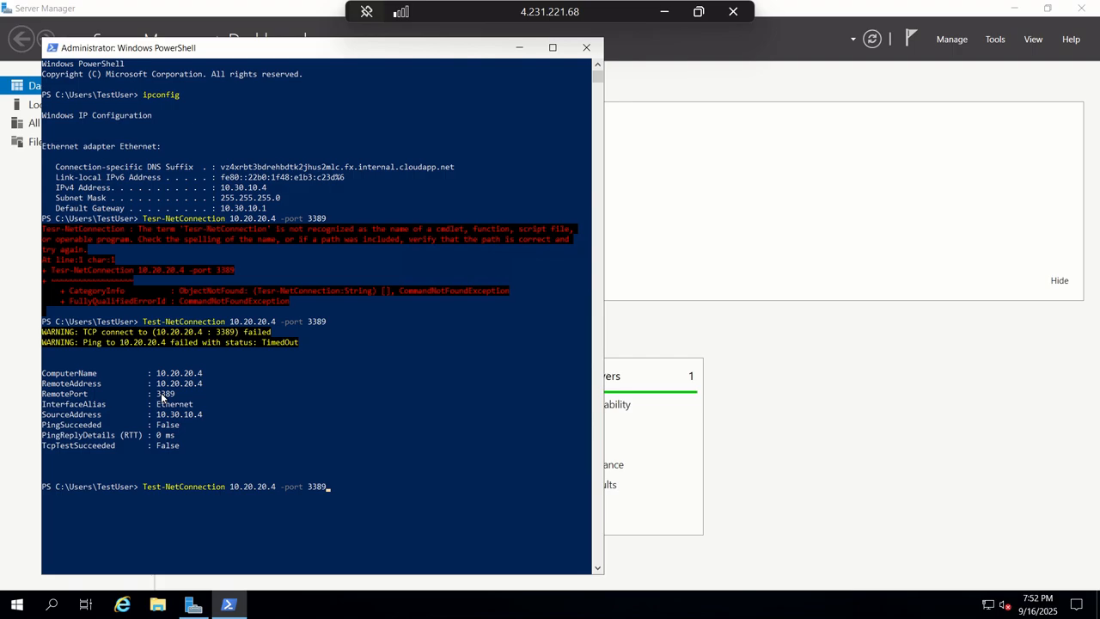
pyautogui.press('Return')
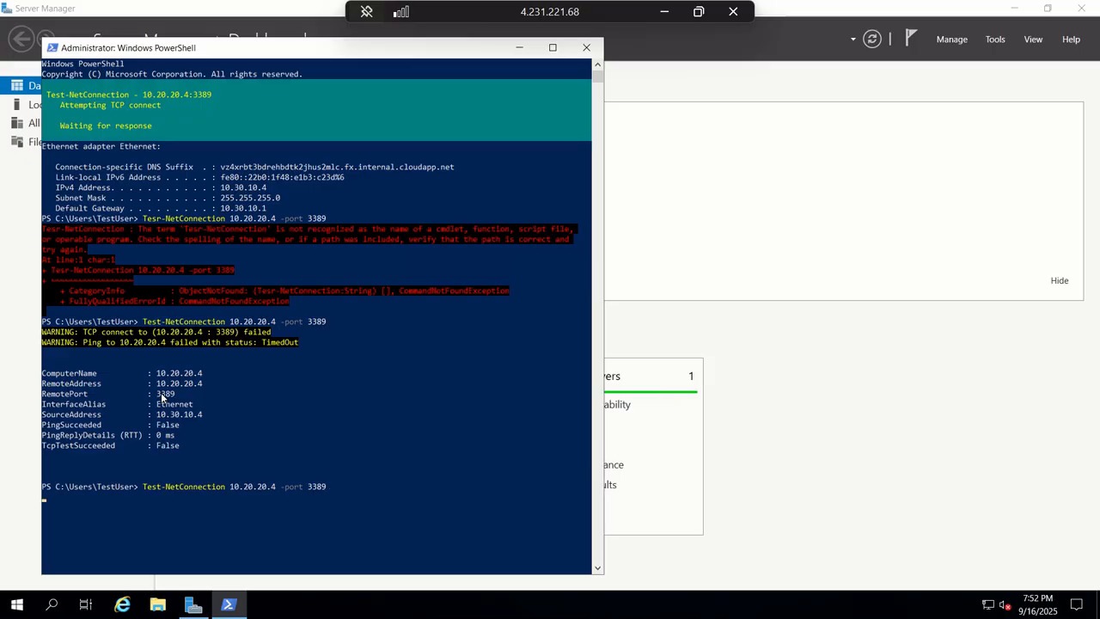